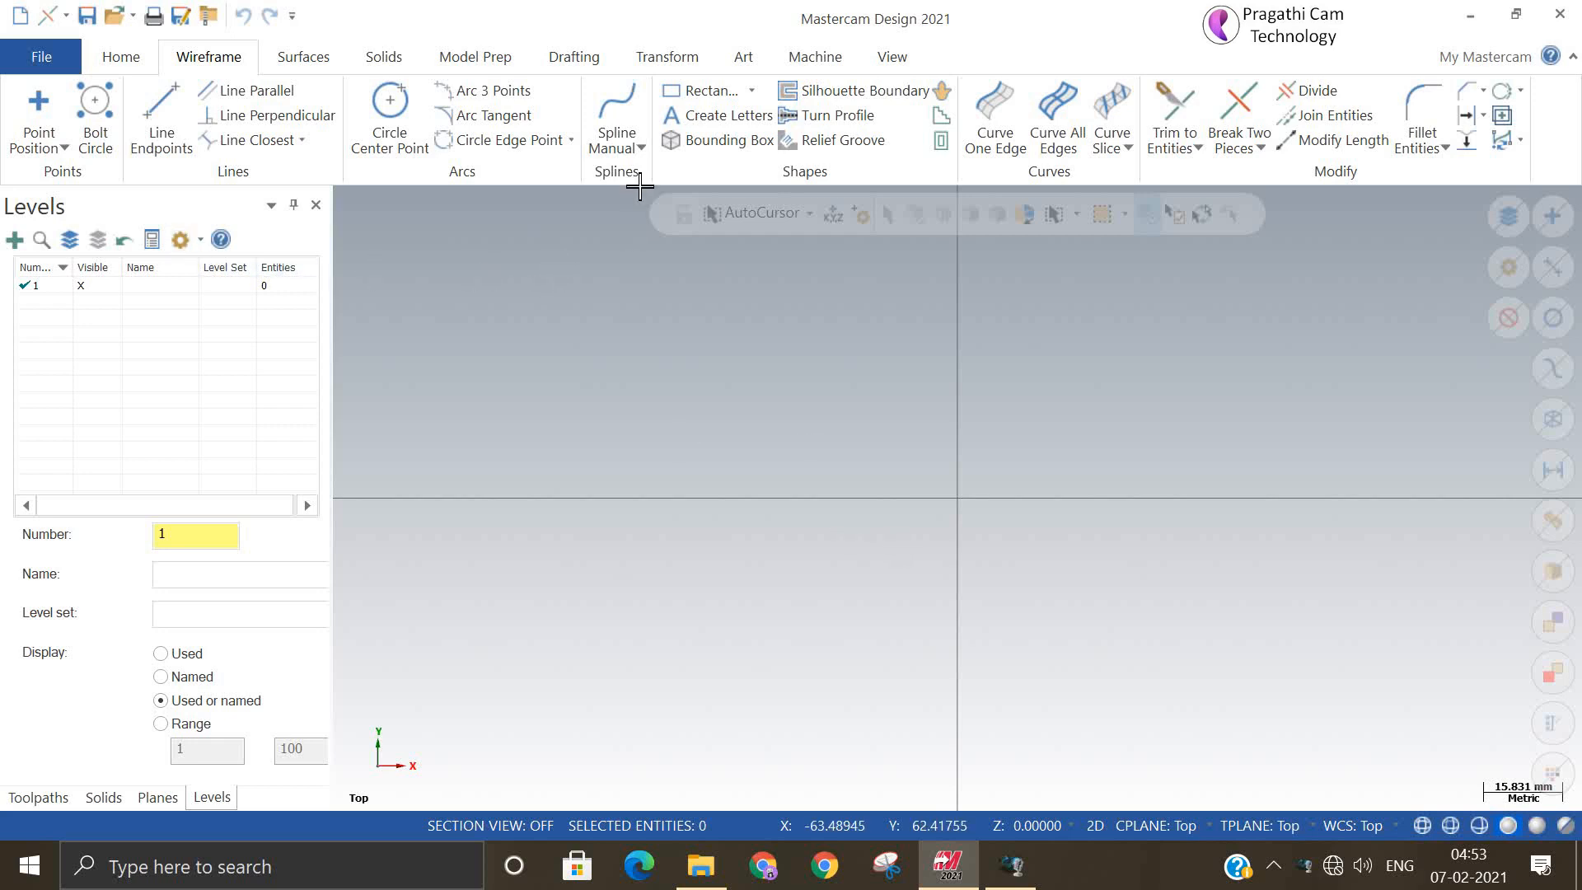
- Start creating letters in Mastercam (Block) Font with the text "Mastercam Training"
left_click(718, 122)
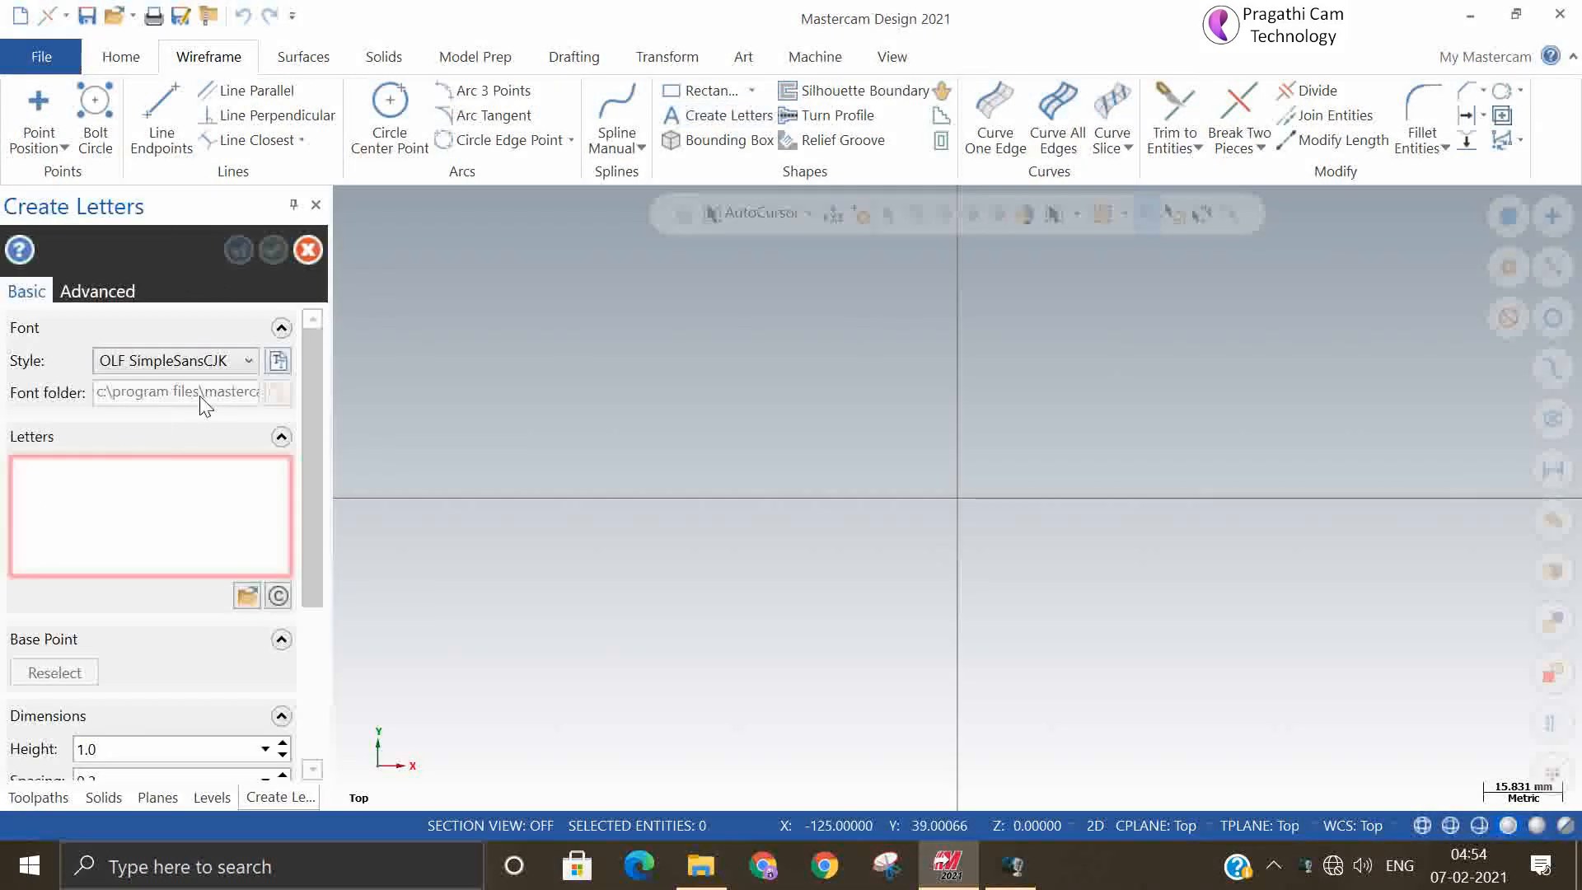
left_click(250, 356)
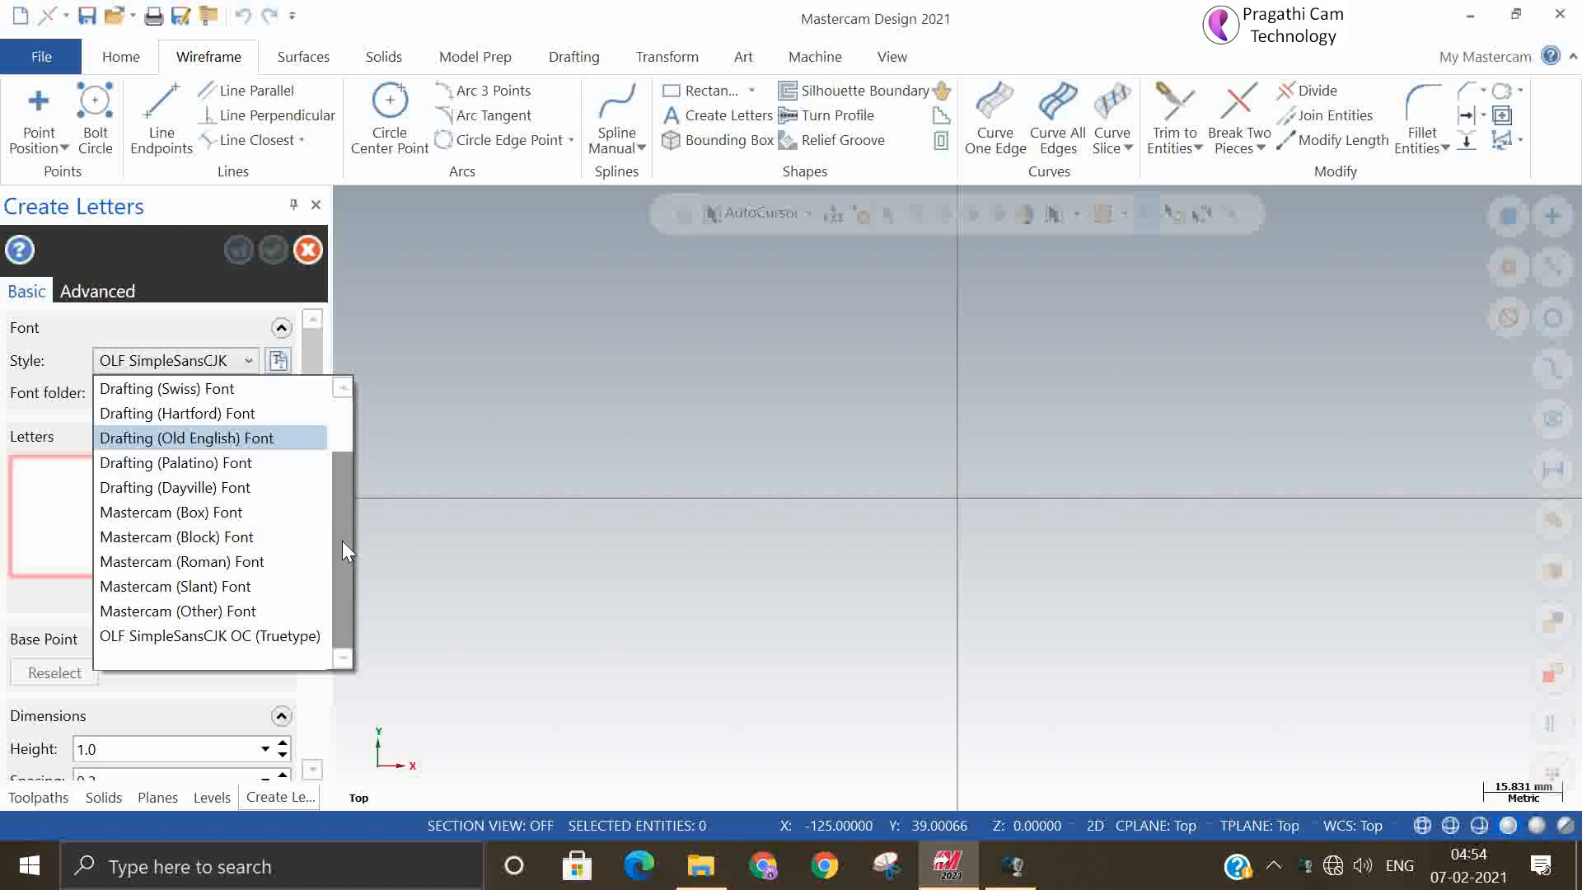
left_click(235, 540)
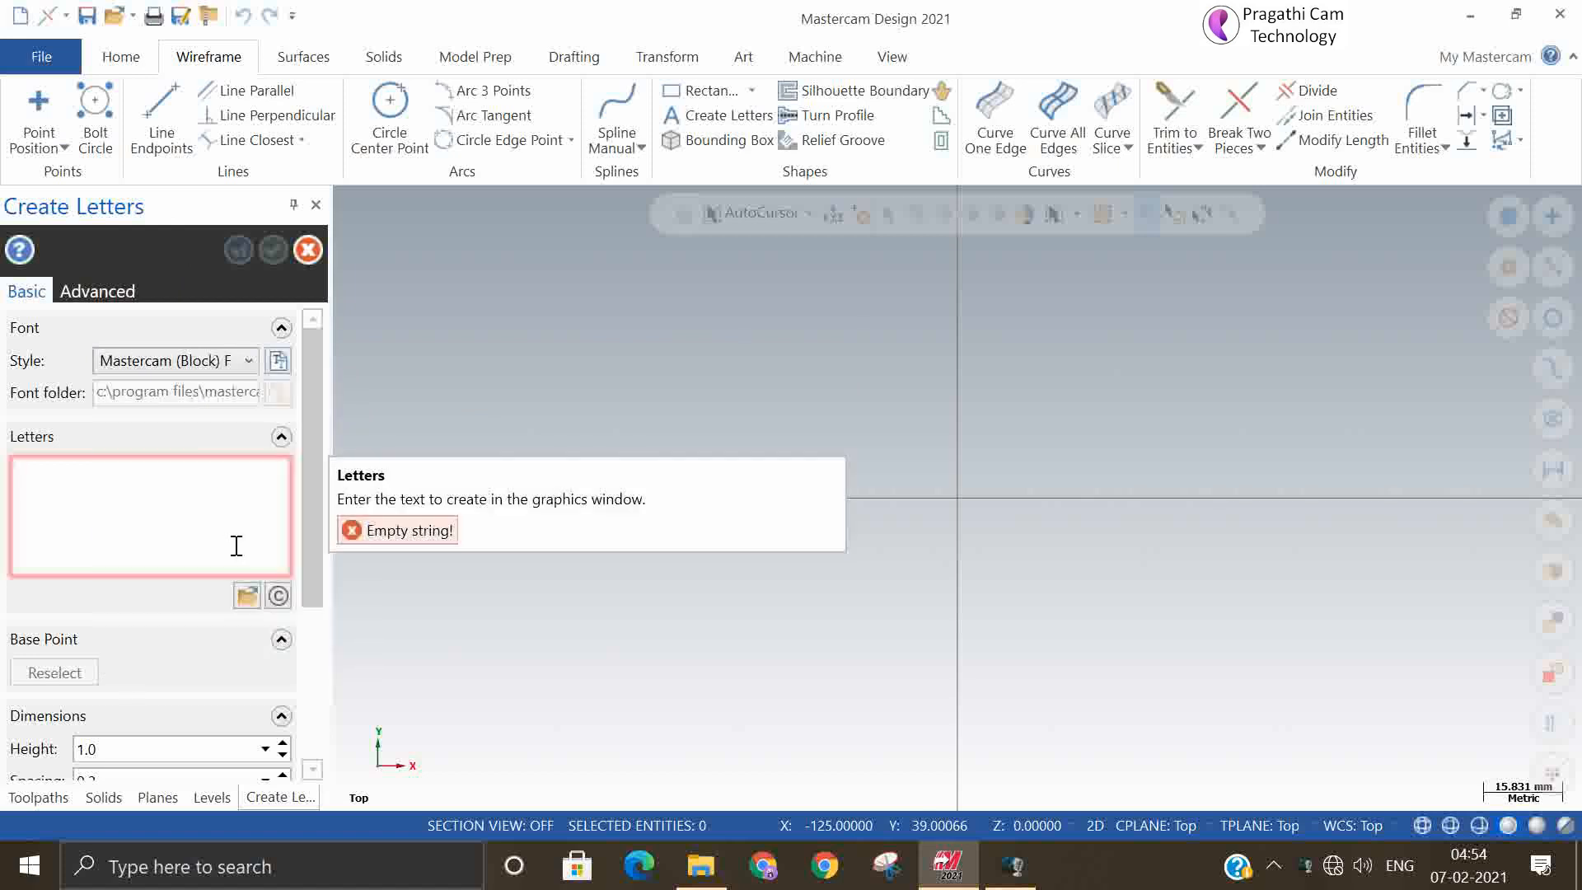
left_click(107, 506)
type("Mastercam Training")
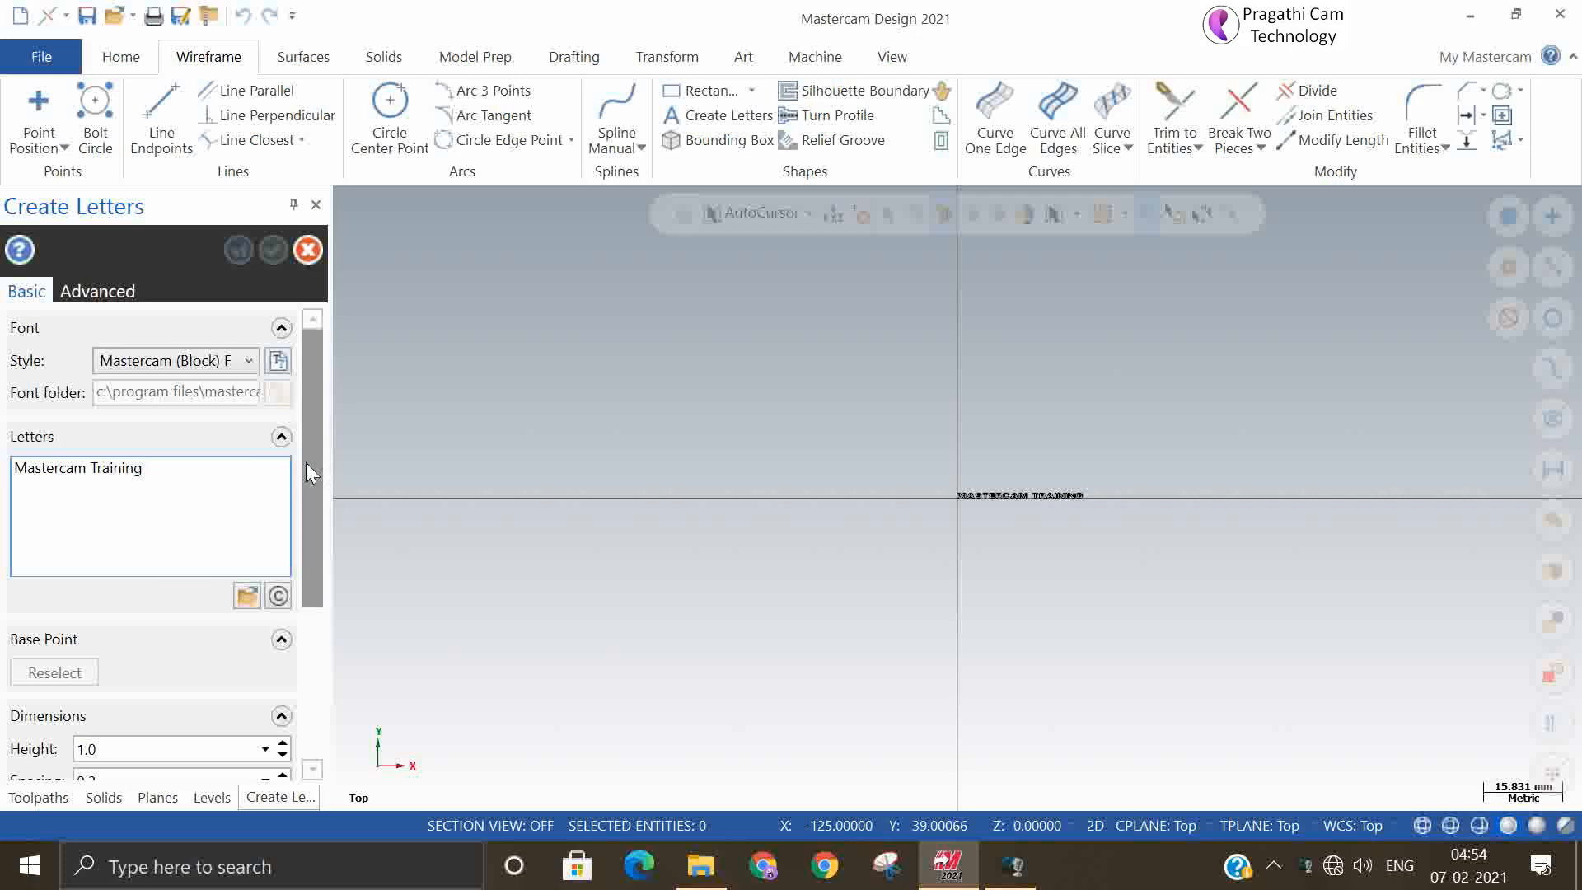
- Set the letter height to 5.0
left_click_drag(307, 464, 353, 416)
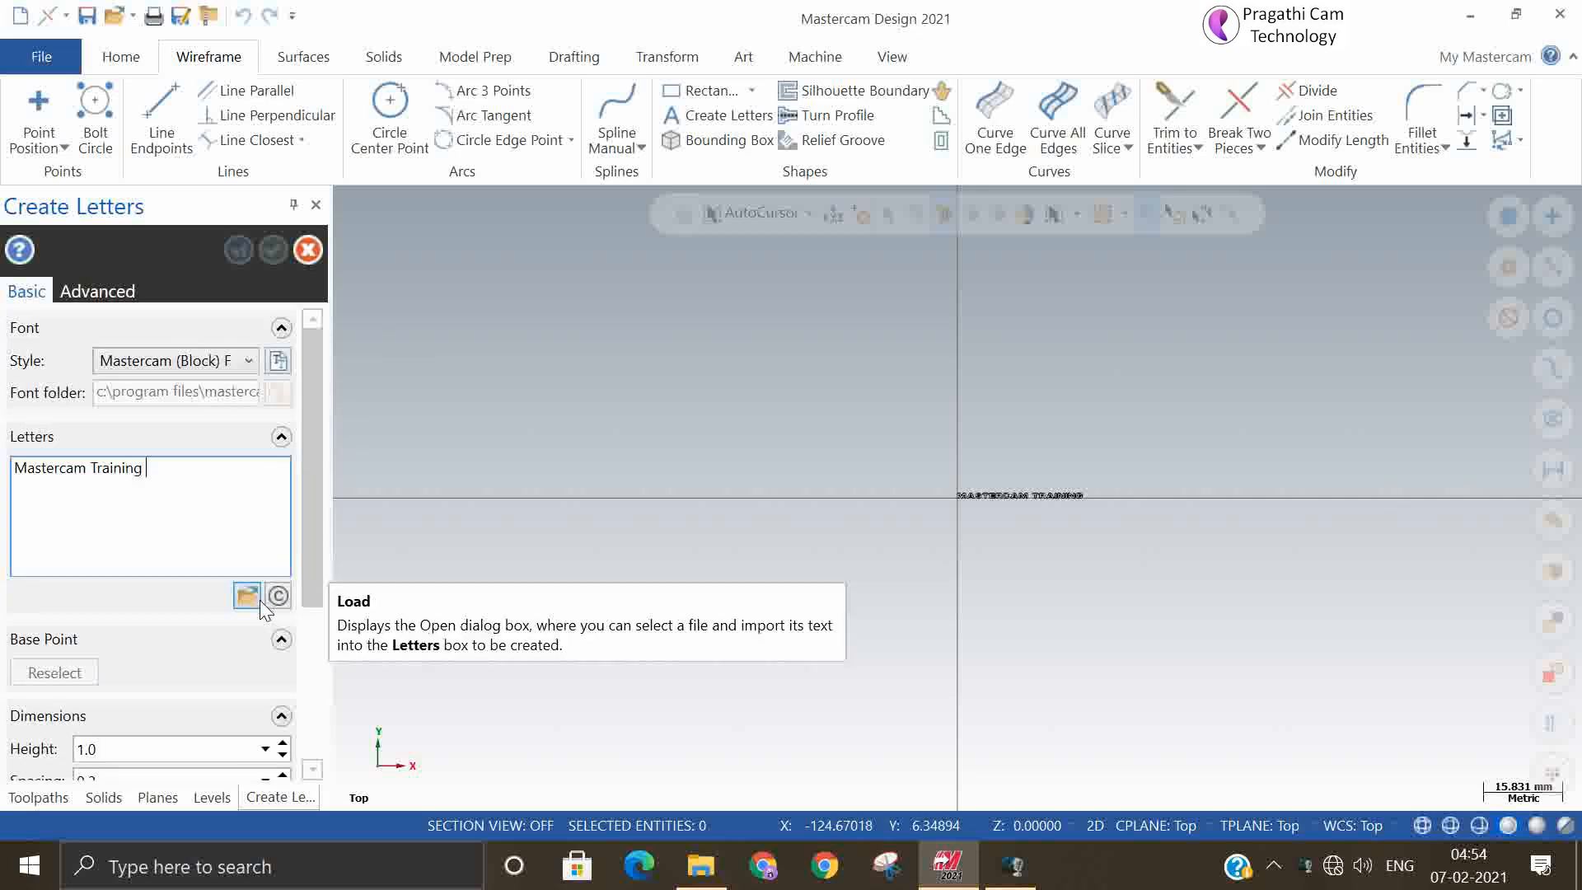
scroll(1058, 537, "up", 3)
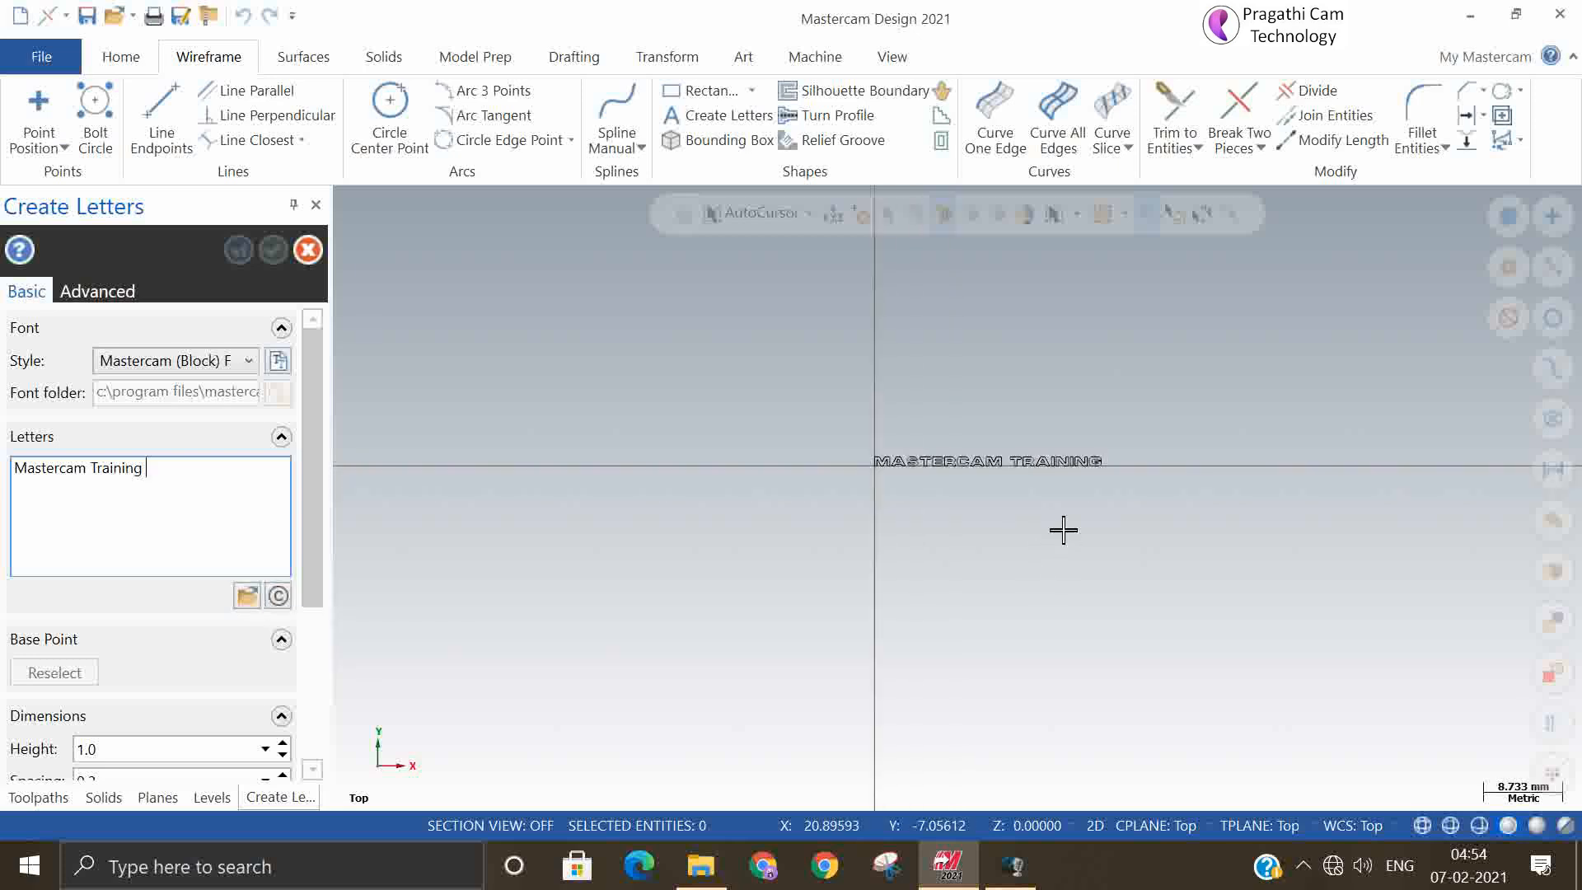
scroll(988, 476, "up", 1)
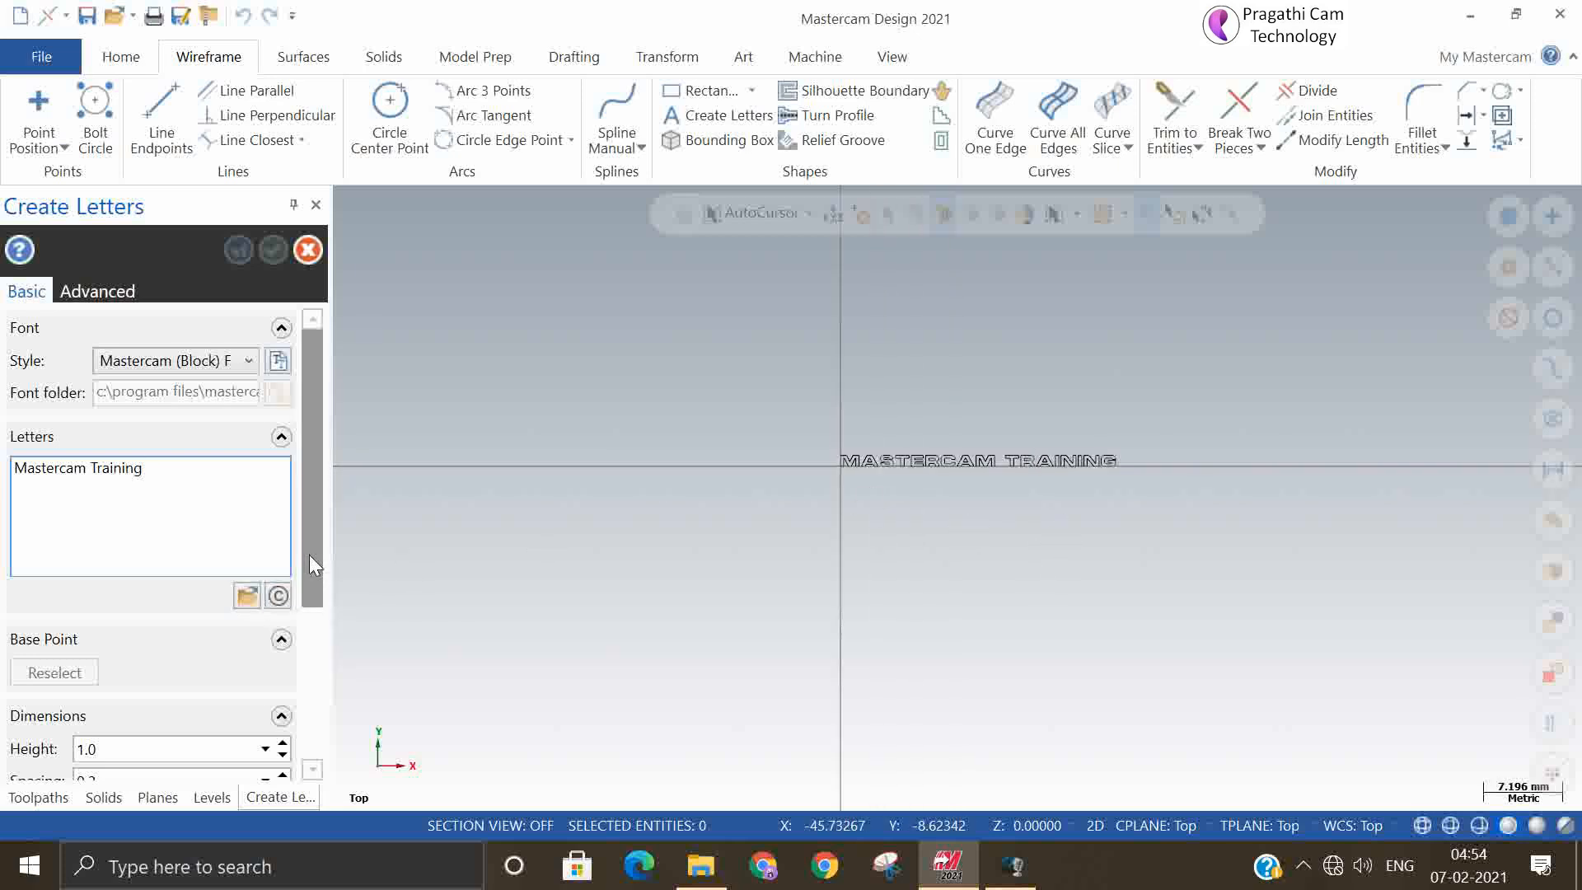
left_click_drag(309, 555, 315, 699)
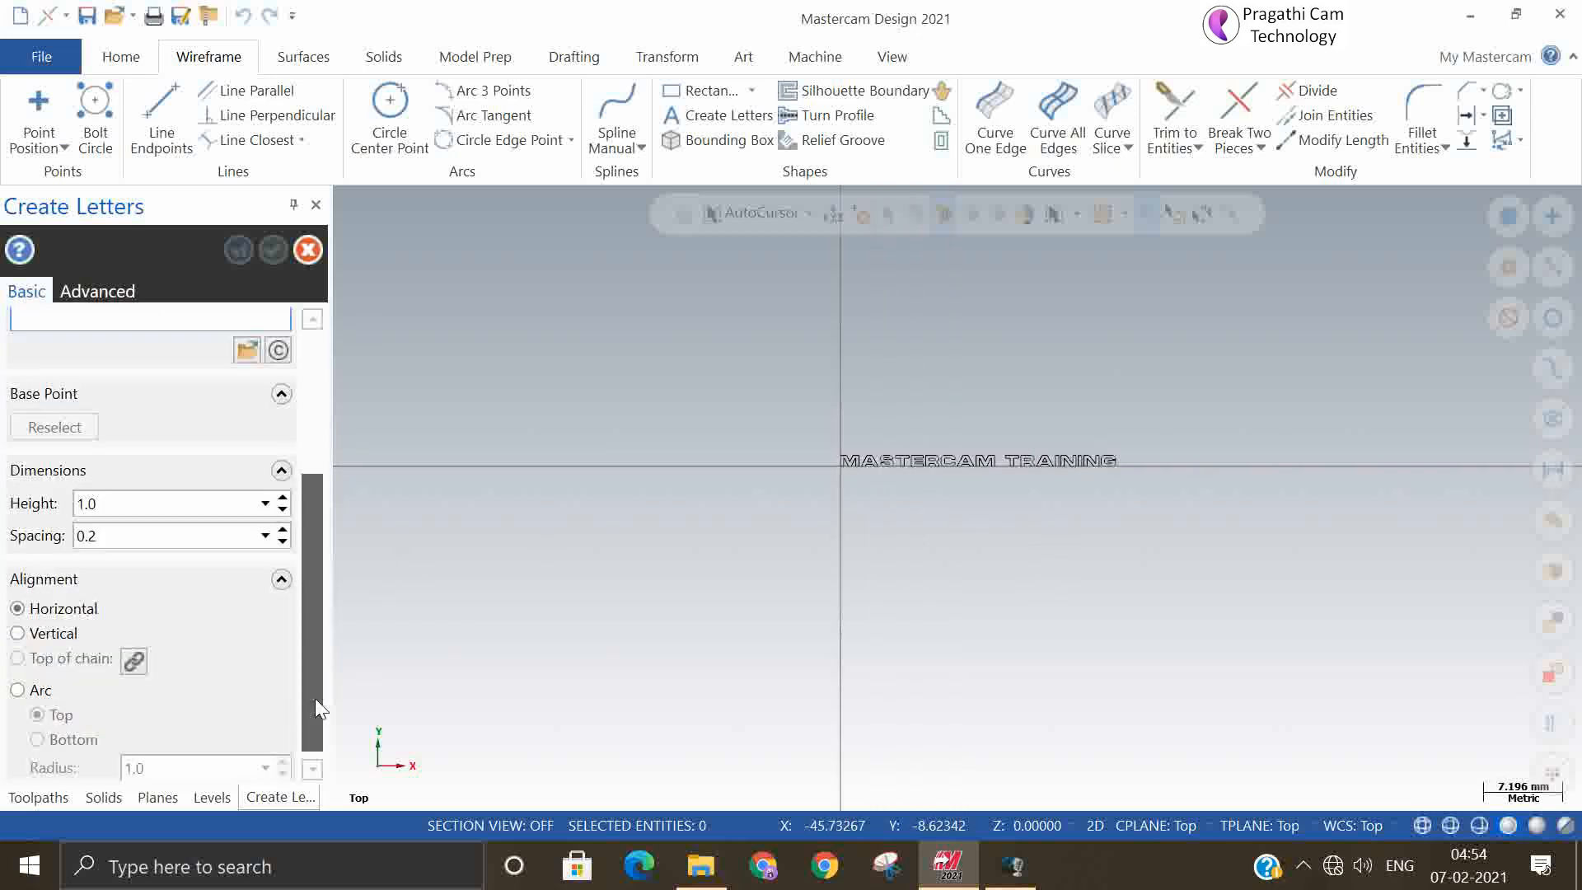
double_click(140, 503)
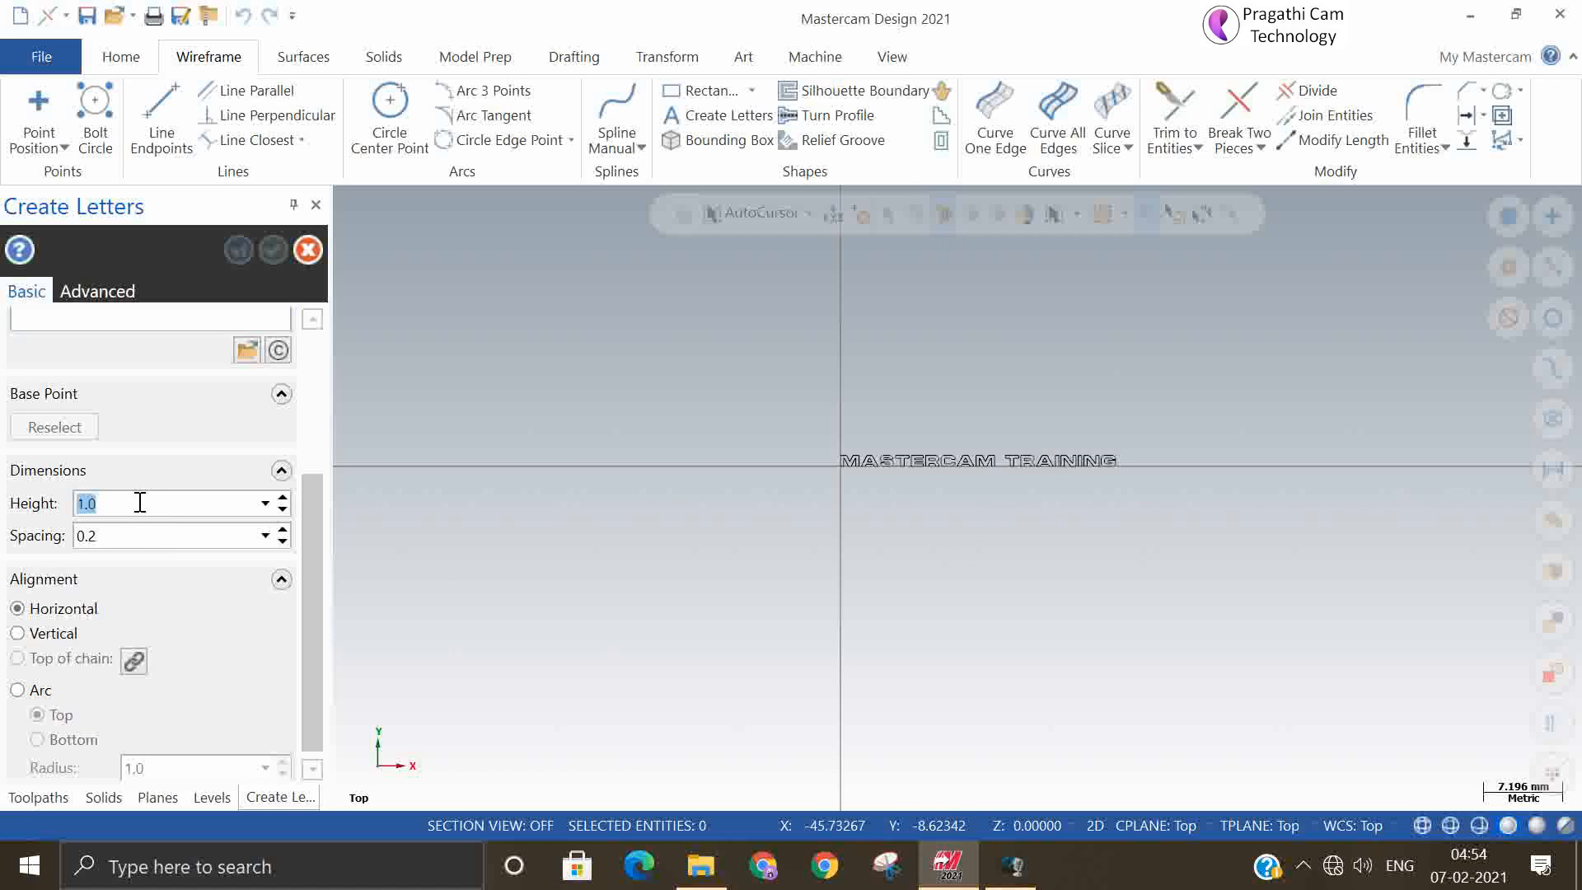
type("5")
key("Tab")
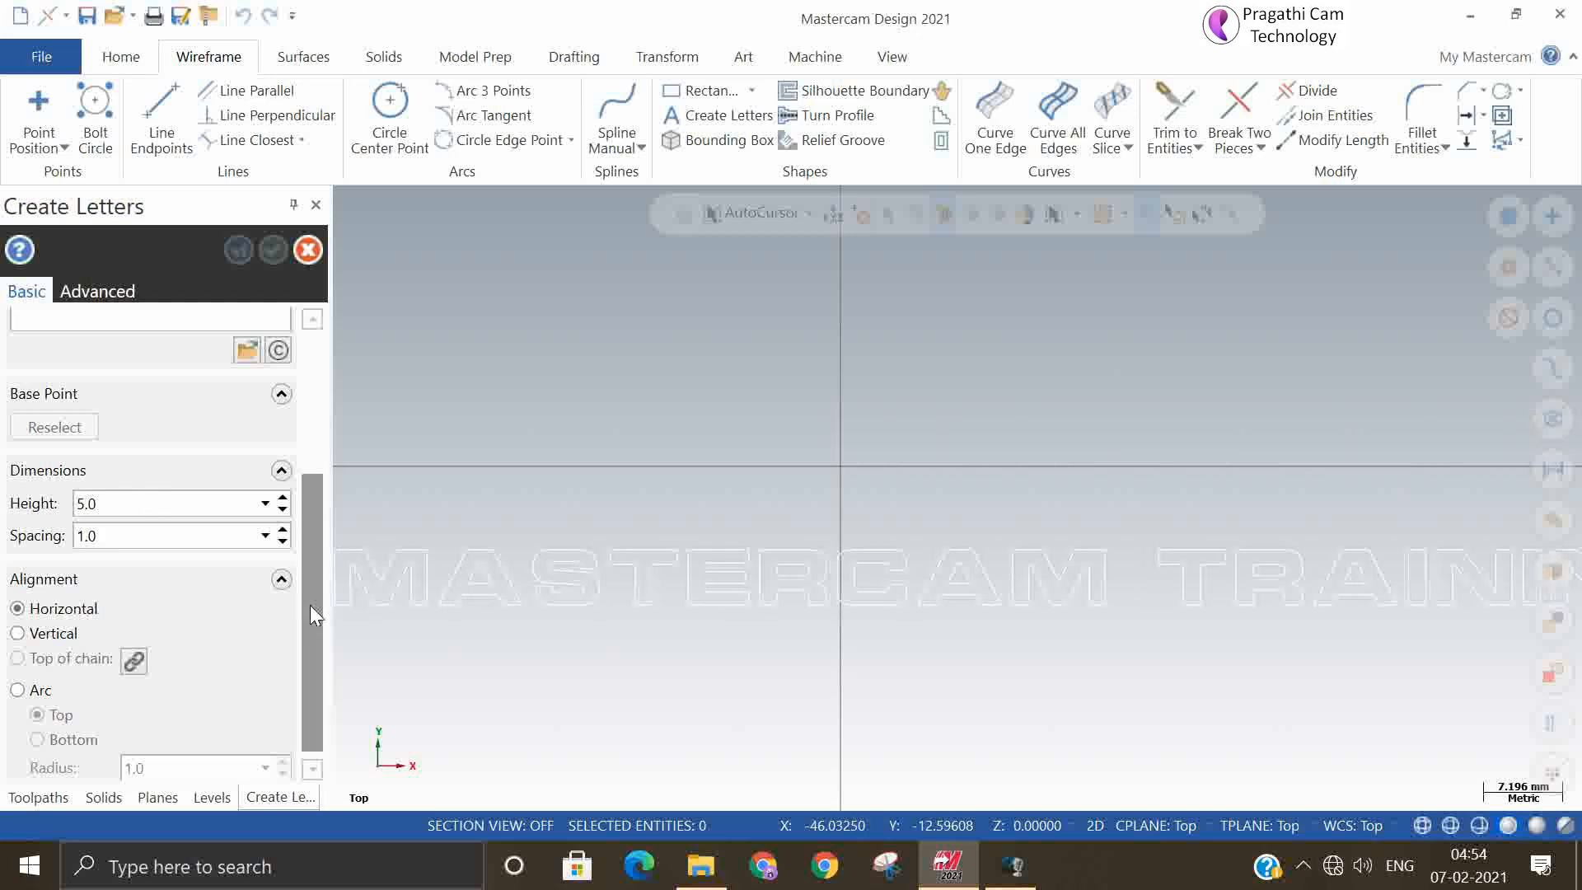
- Try vertical letter alignment with a spacing of 1.5 and return to horizontal alignment with 1.0 spacing
left_click_drag(309, 606, 320, 694)
left_click(33, 623)
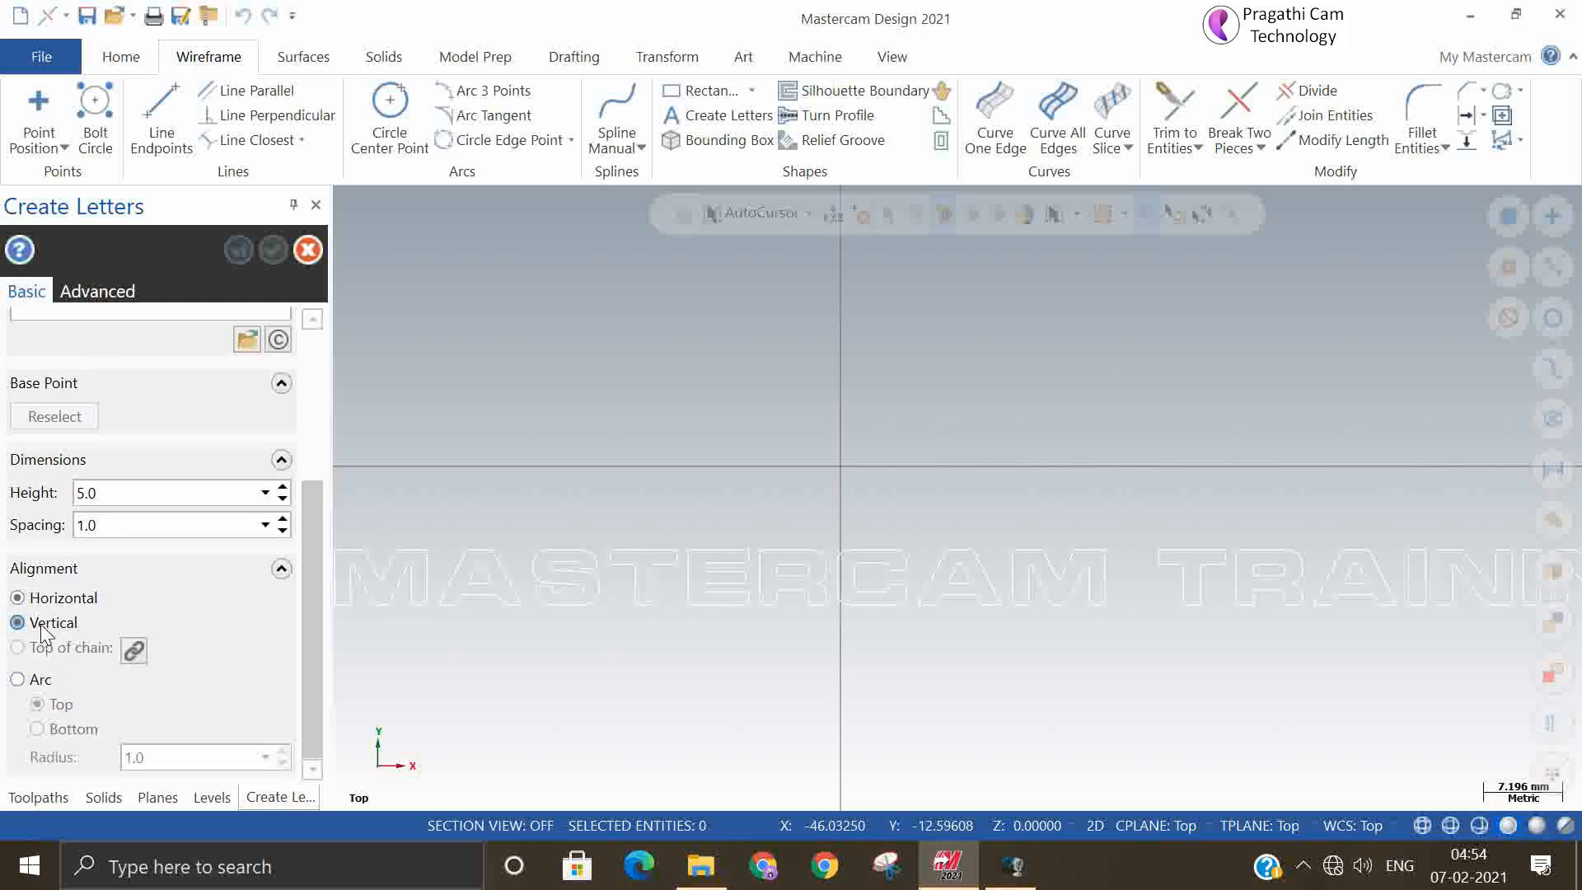
scroll(637, 552, "down", 1)
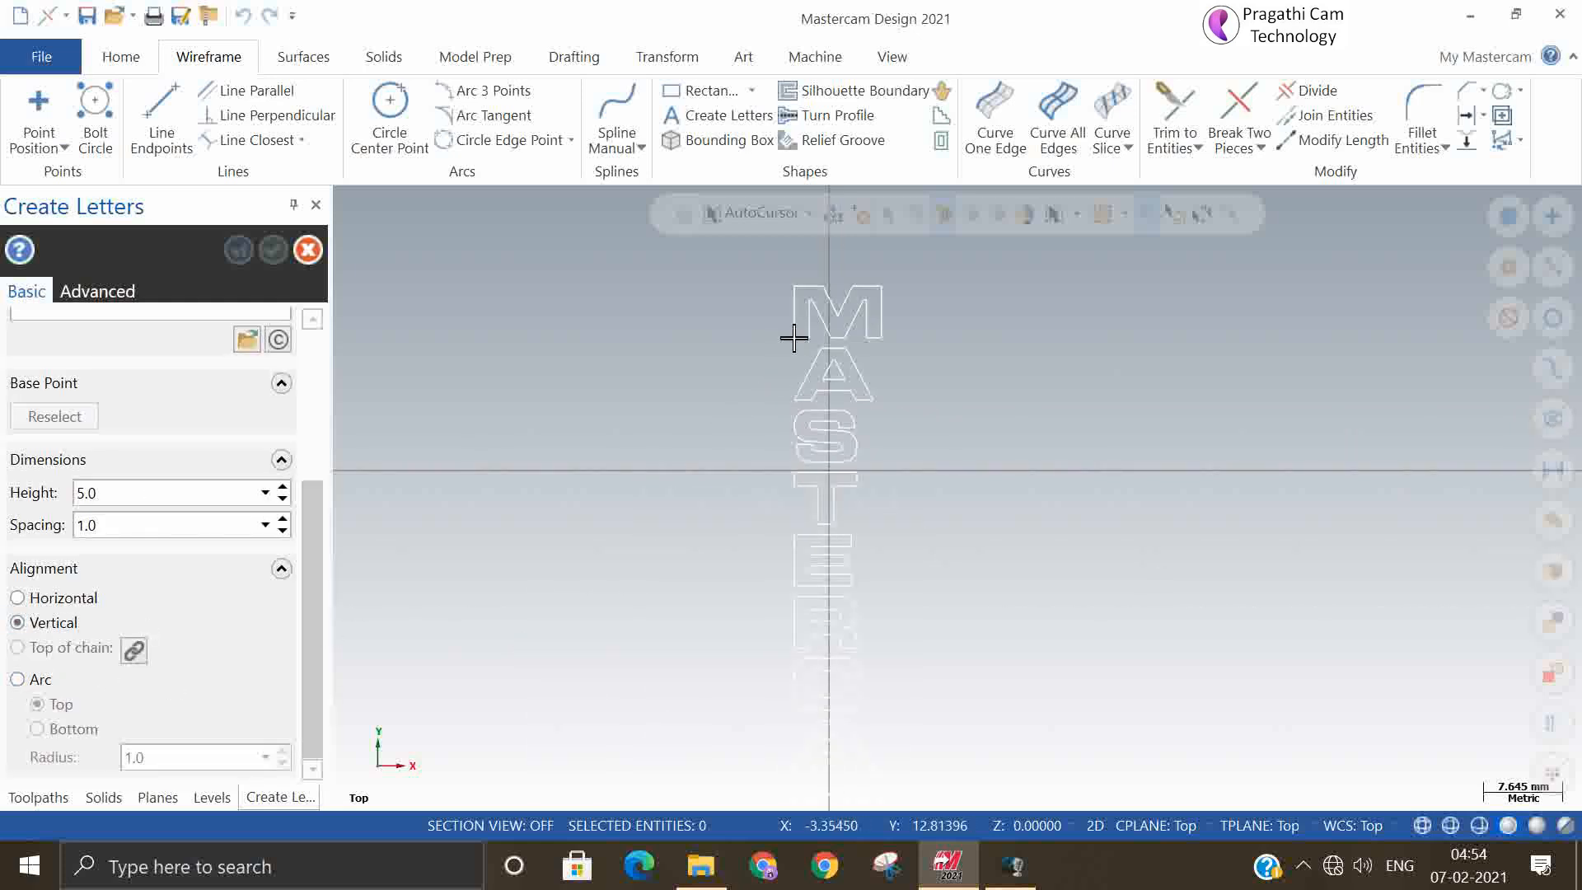
double_click(172, 531)
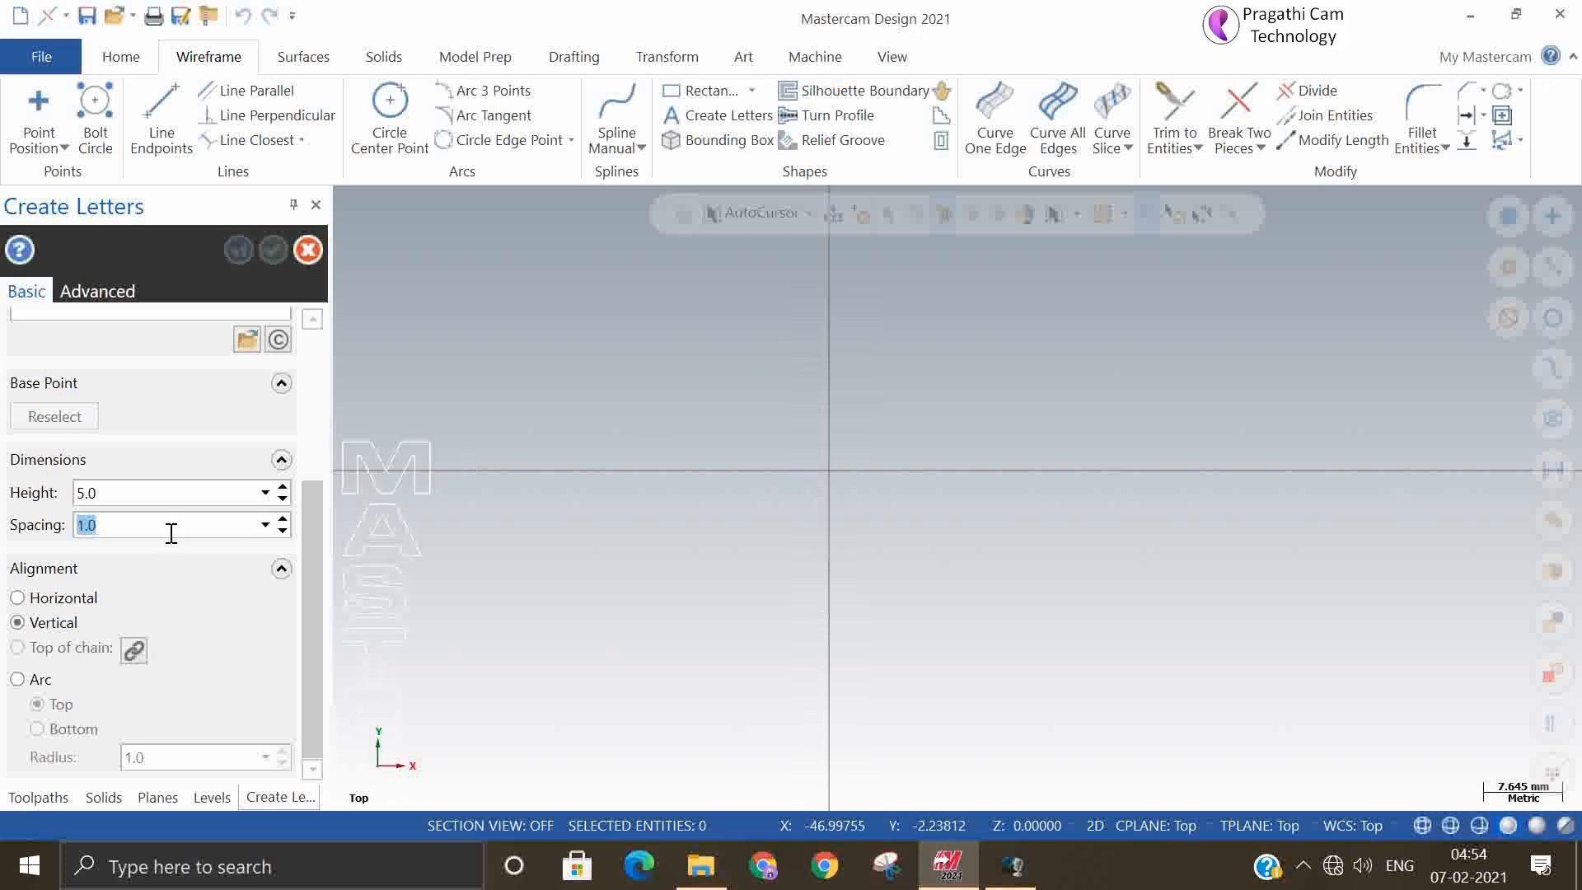
type("1")
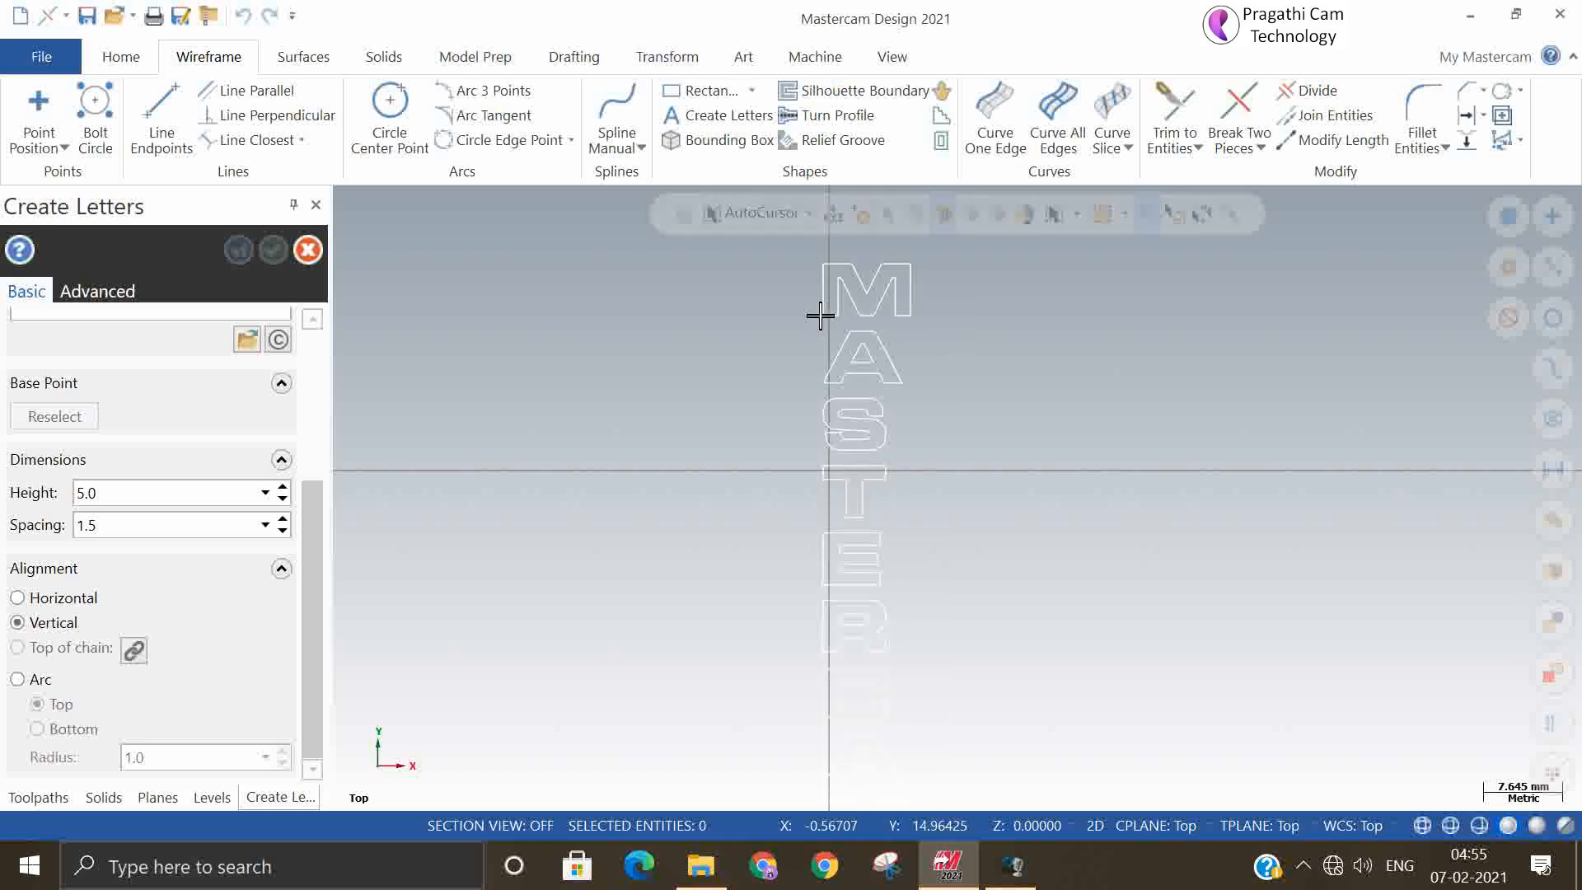
left_click(52, 604)
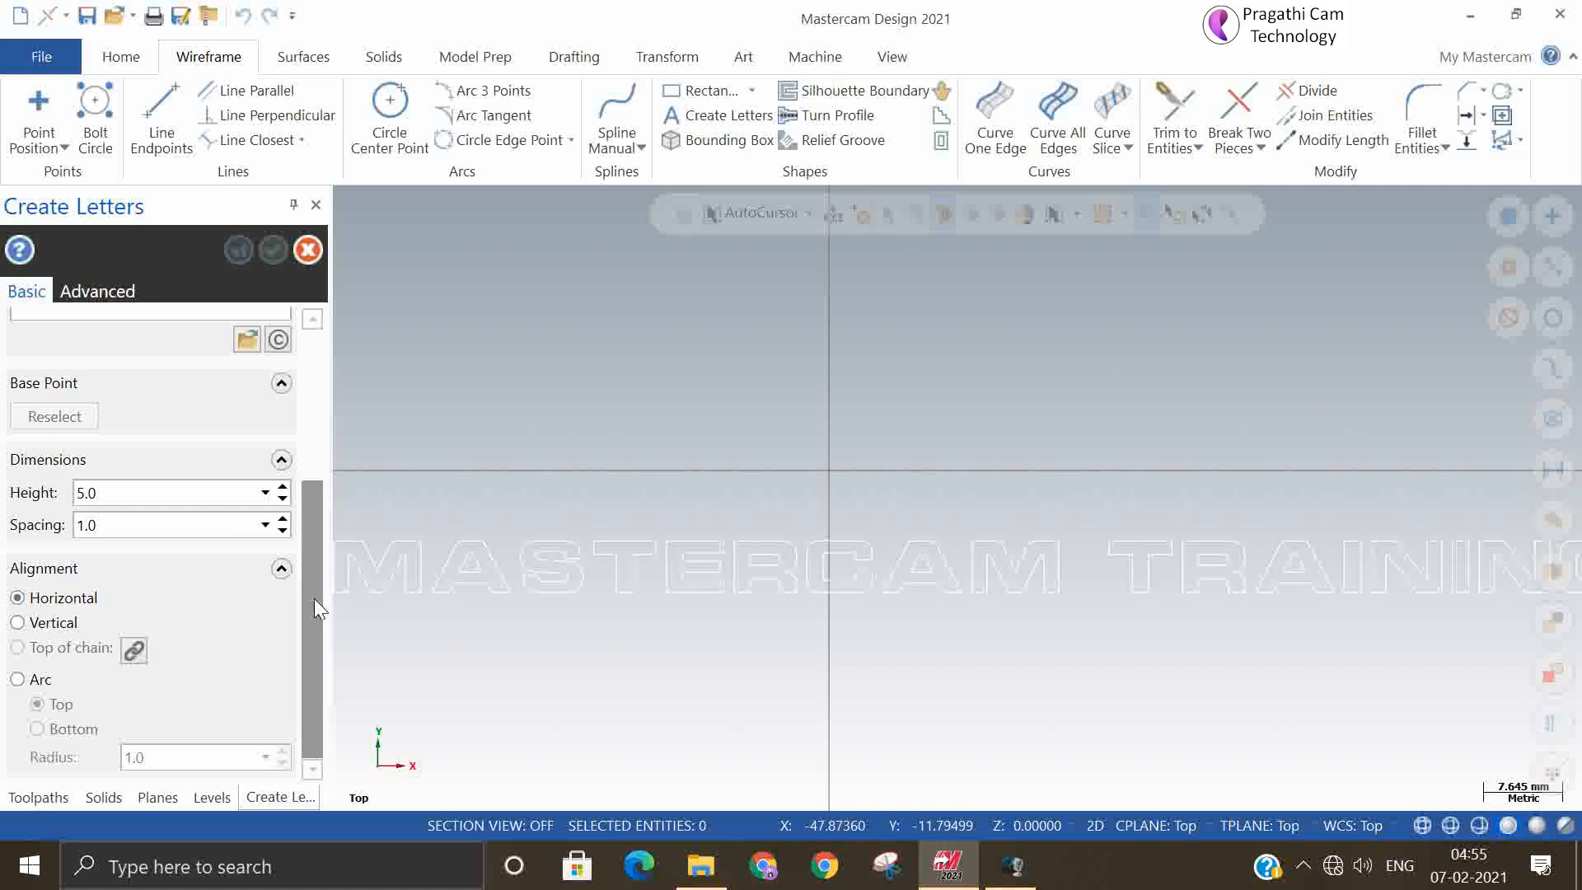
- Align the letters along the top of an arc with a radius of 50
left_click(16, 680)
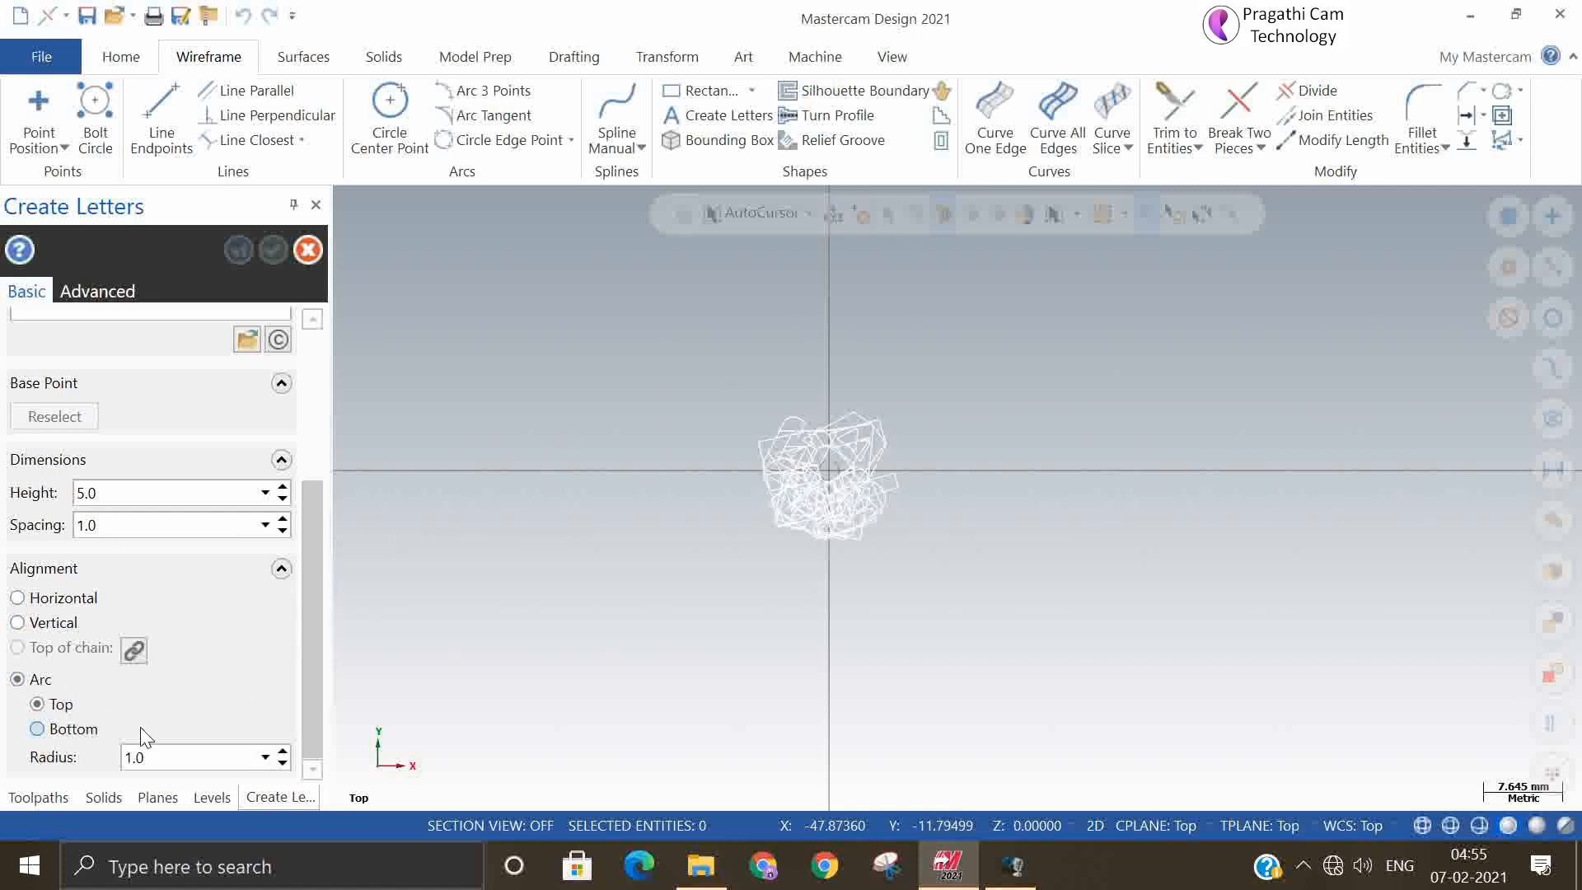
left_click(150, 756)
type("50")
key("Return")
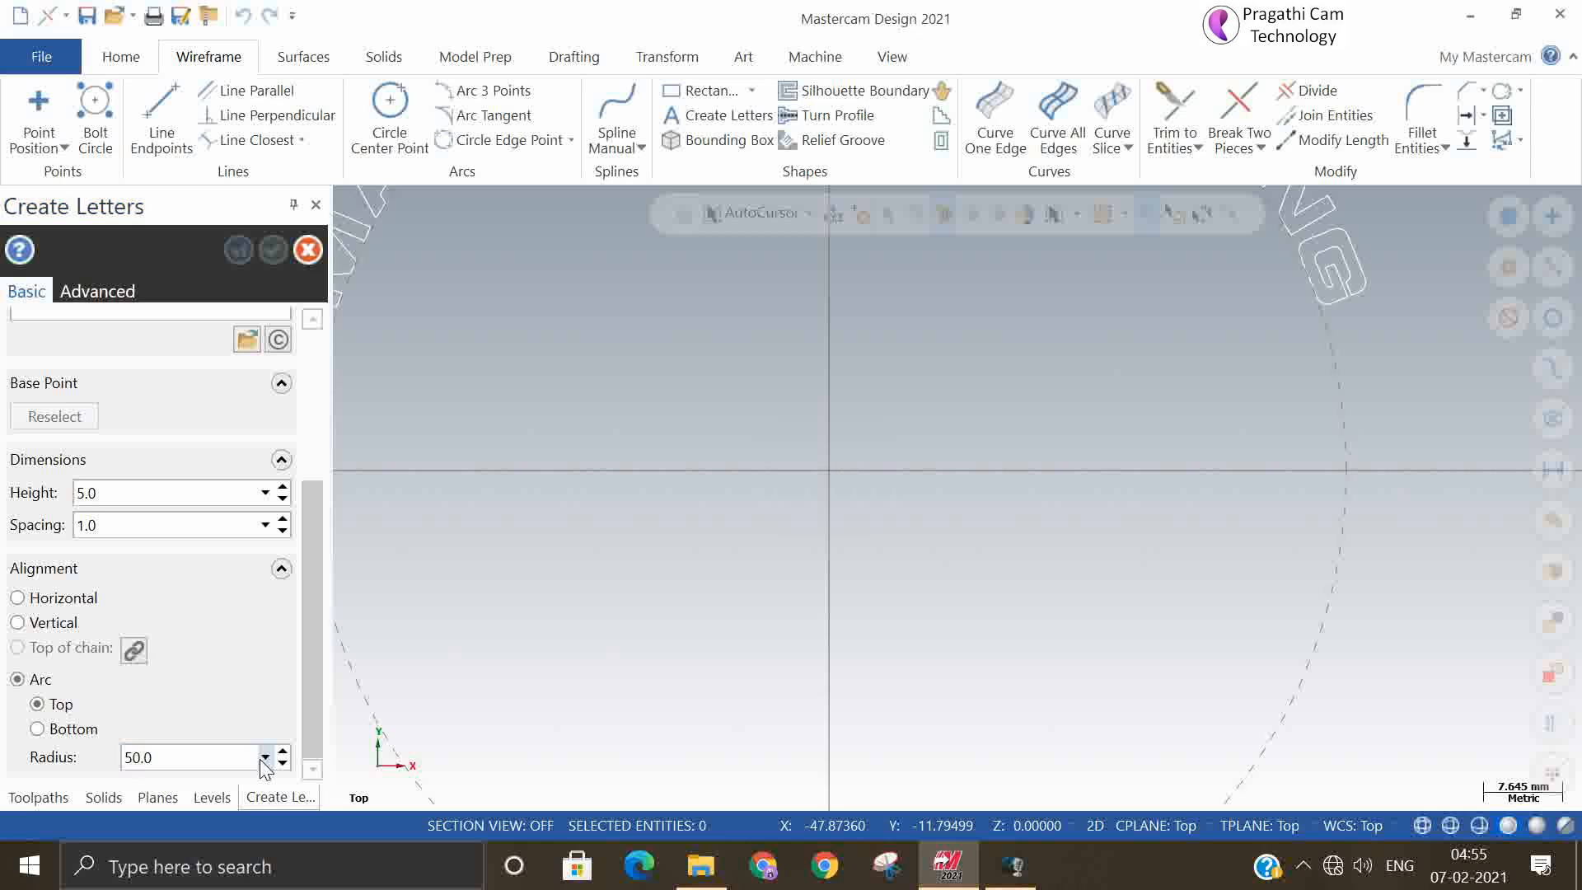
- Place the arc-aligned letters with their base point at the origin
scroll(1018, 621, "down", 3)
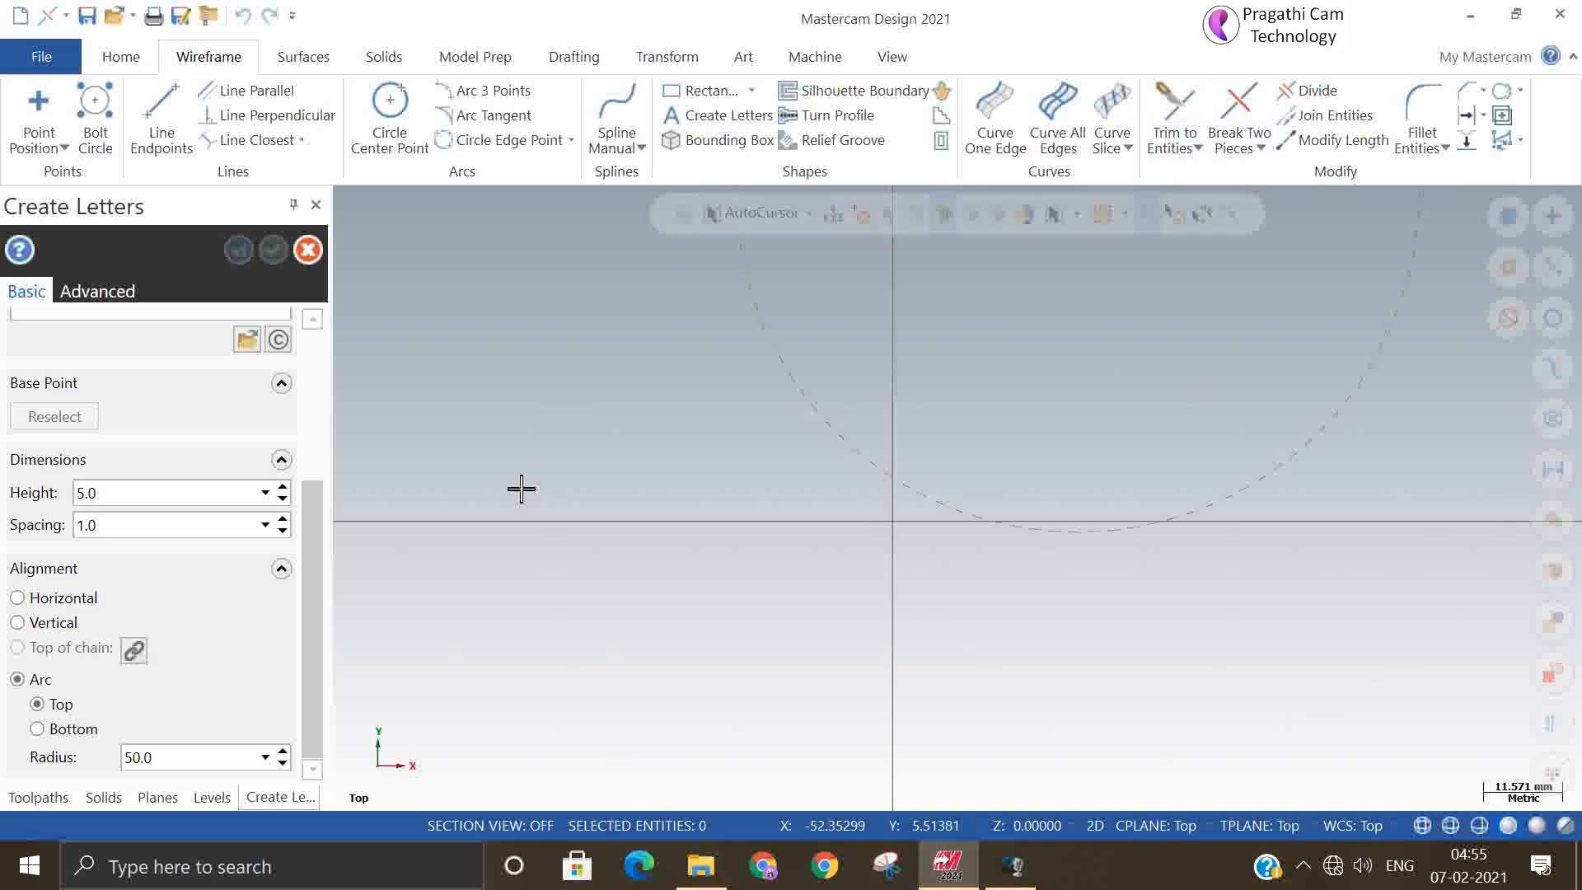
left_click_drag(308, 707, 370, 404)
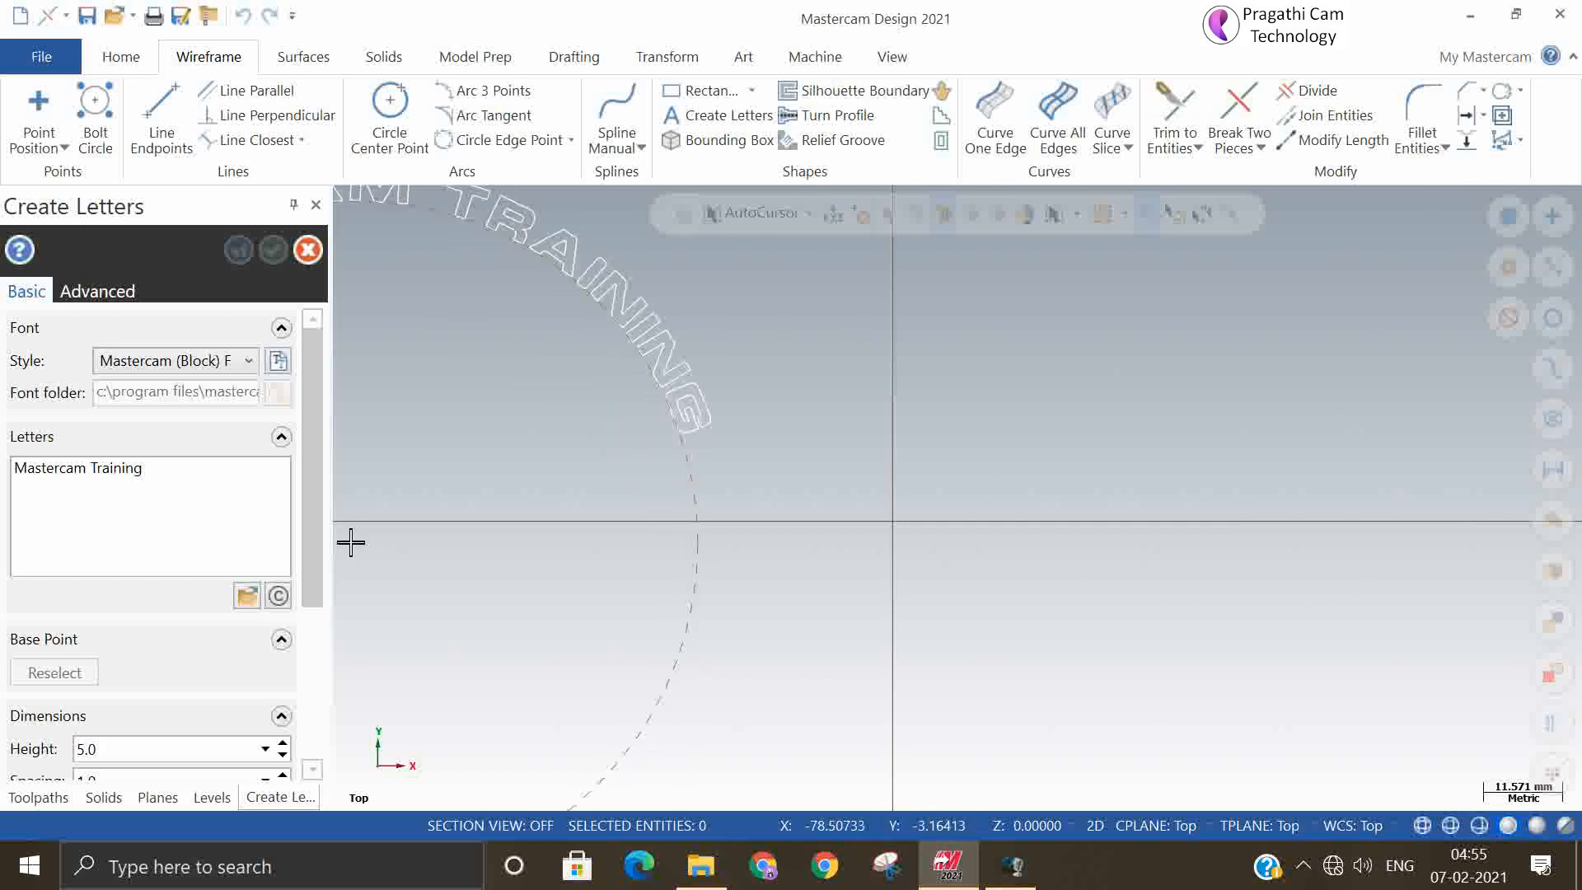
left_click_drag(323, 544, 313, 775)
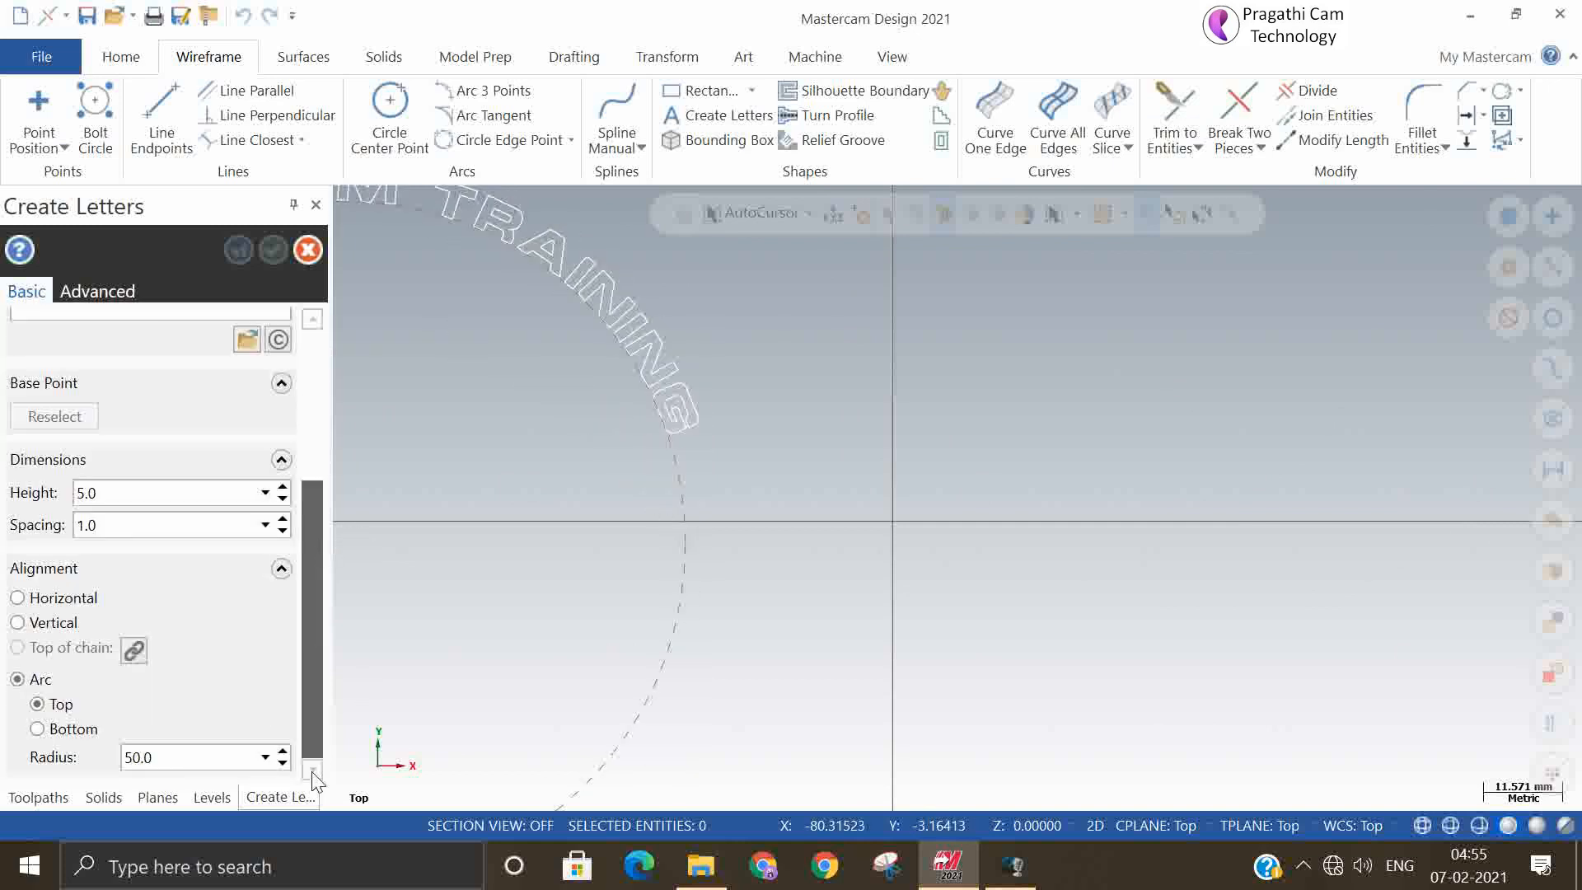
left_click(886, 531)
scroll(815, 552, "down", 2)
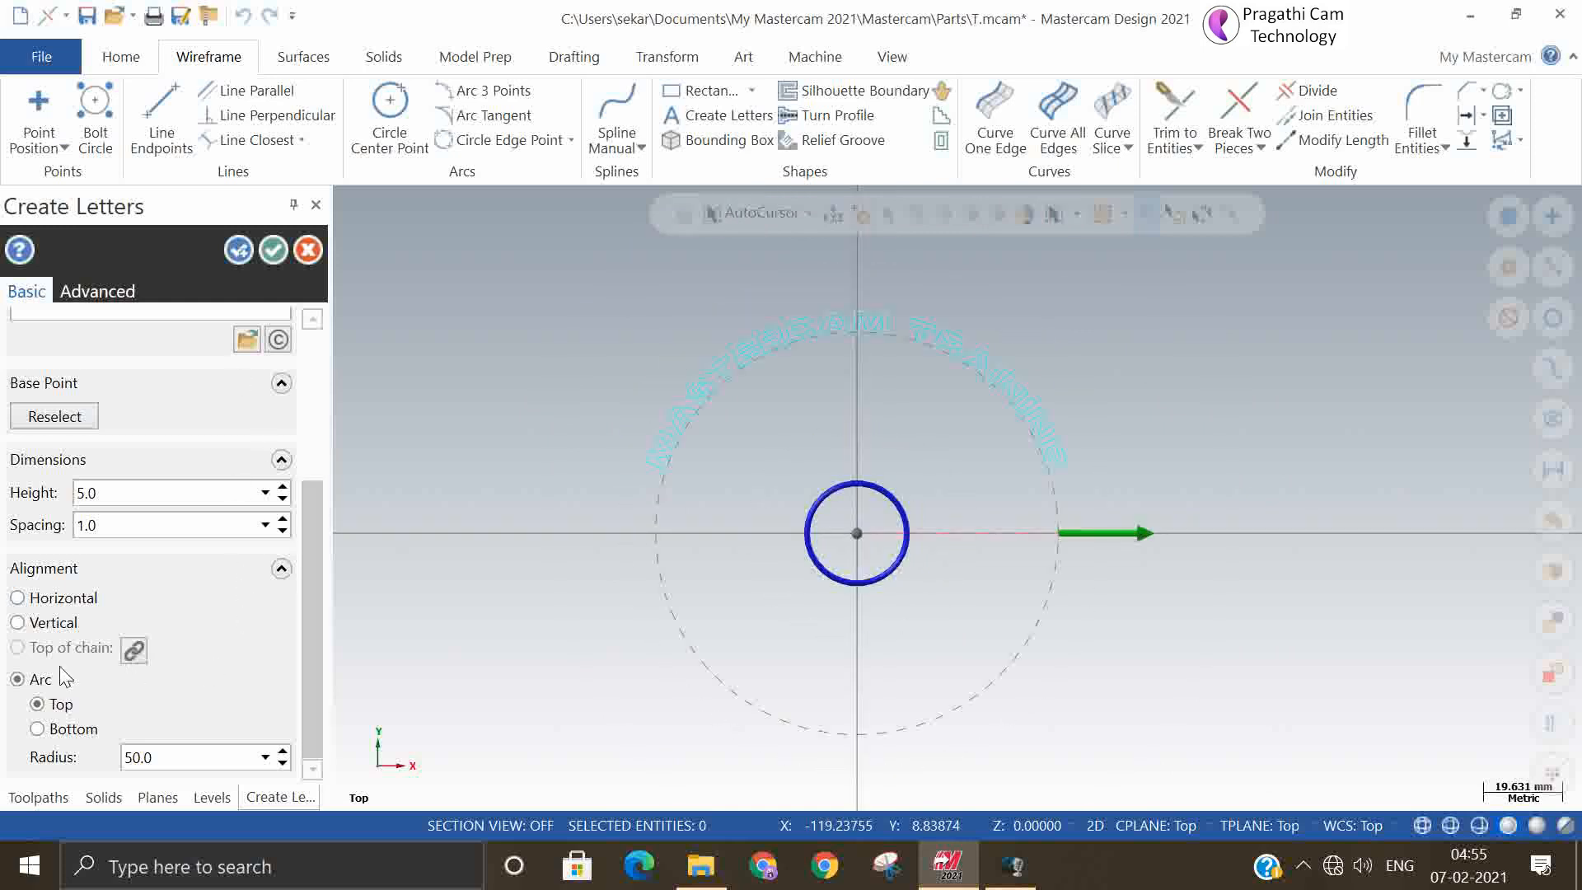
left_click_drag(313, 651, 362, 379)
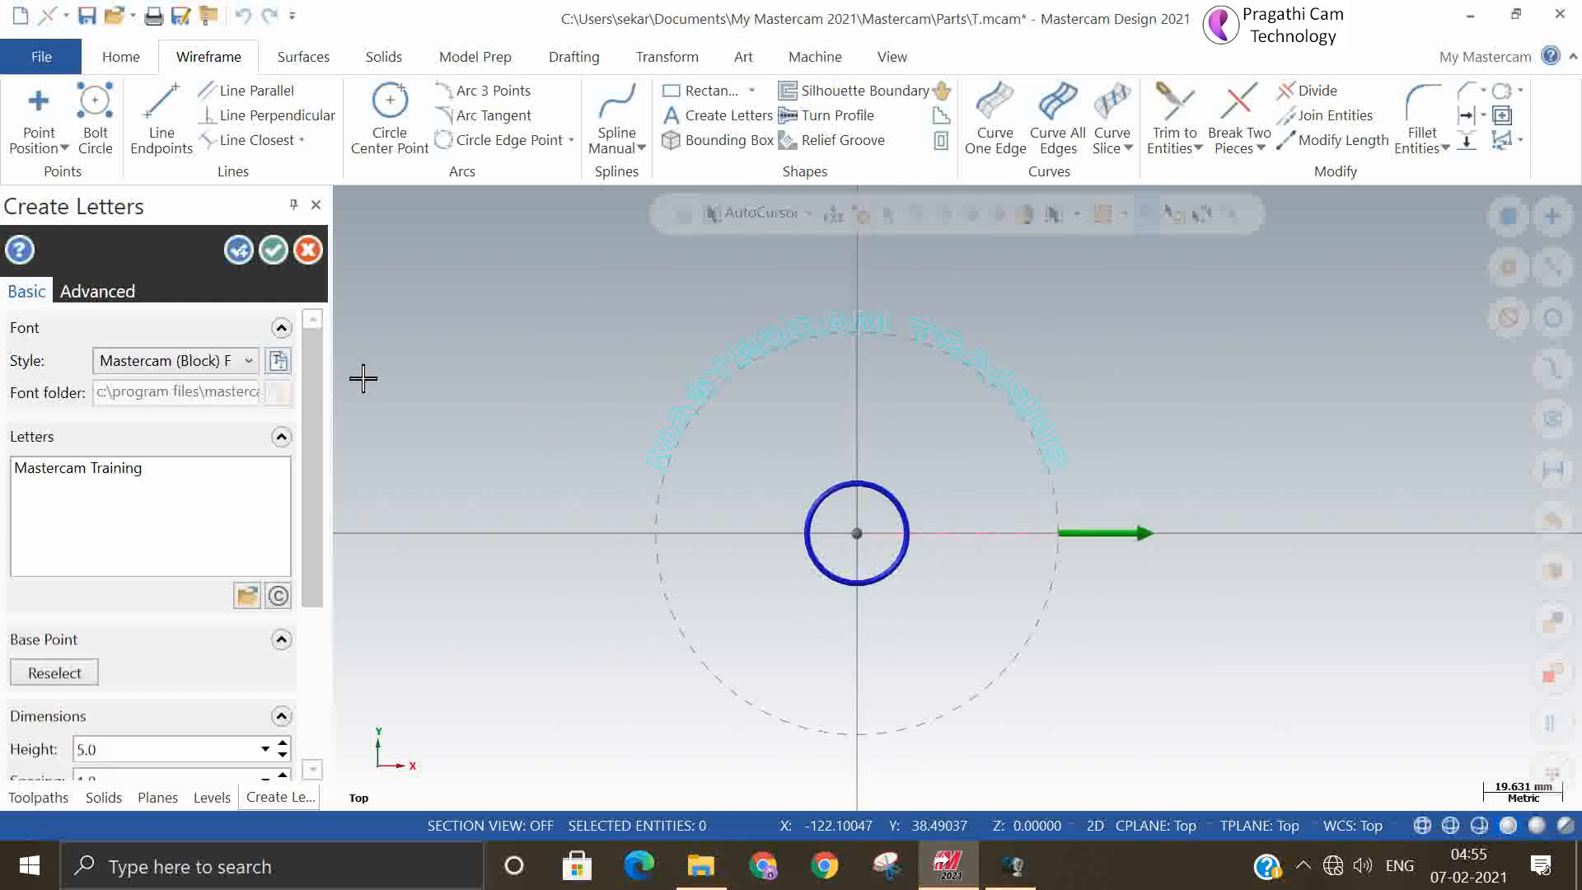
left_click(249, 361)
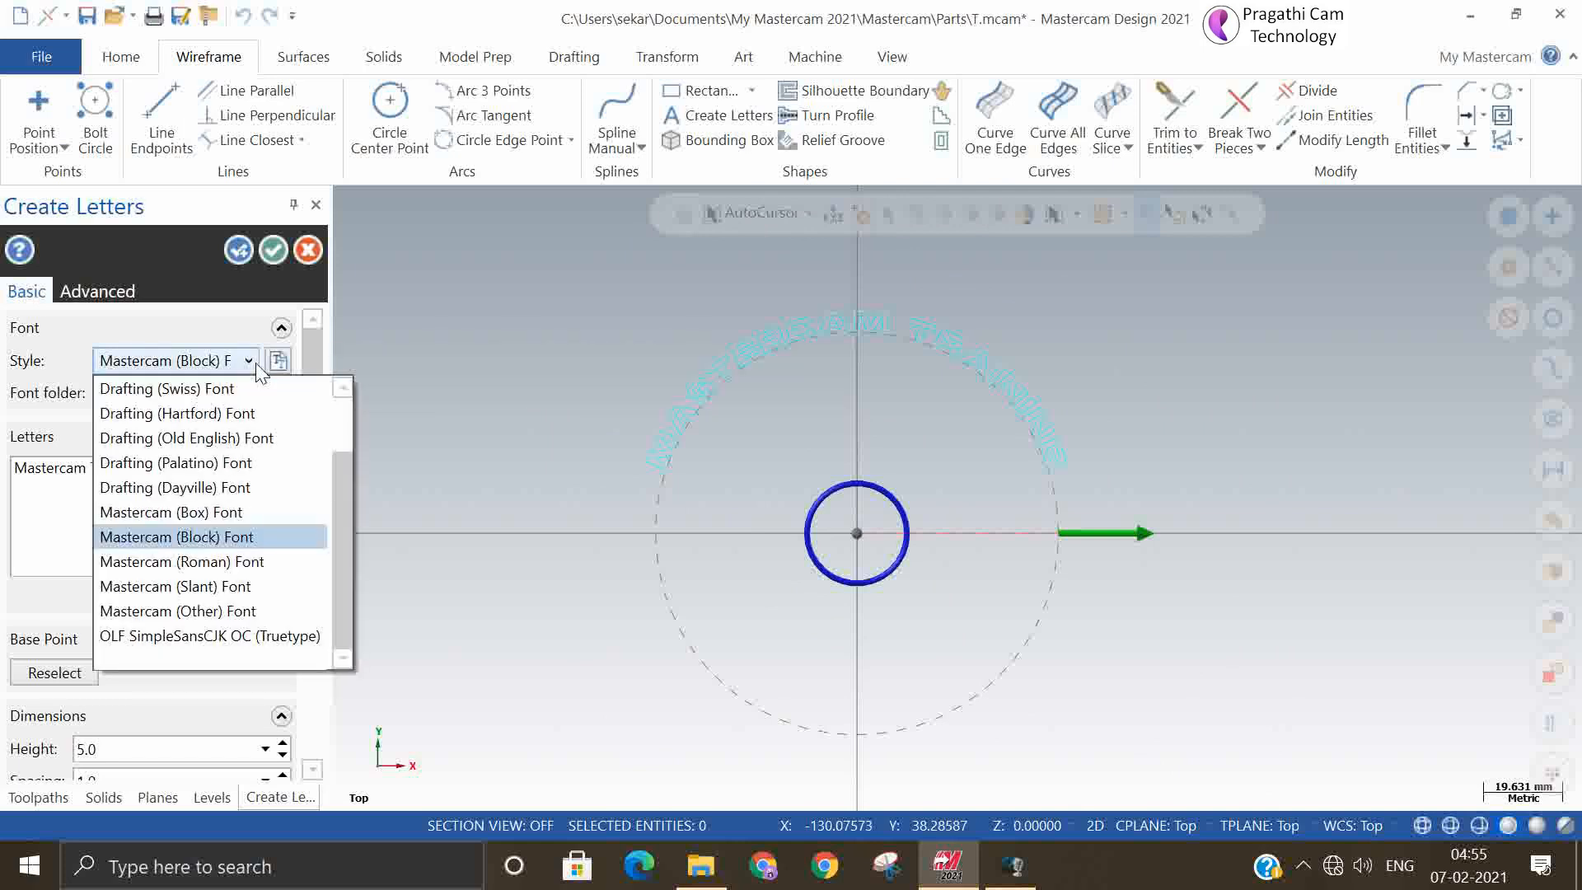
left_click(250, 361)
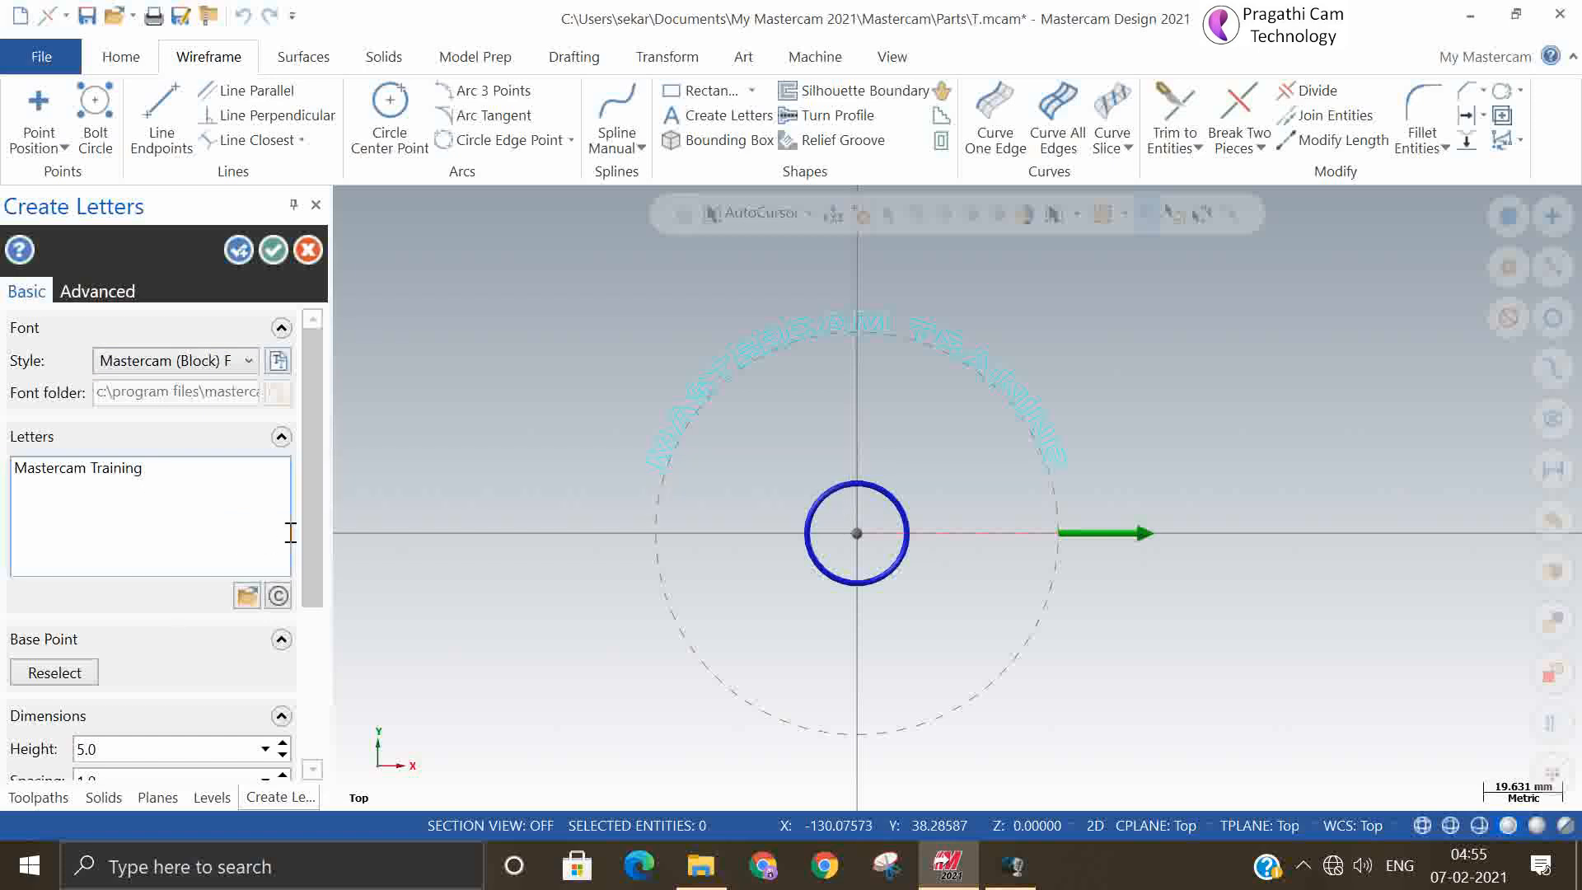
- Switch the arc alignment of the letters to Bottom and create the lettering
scroll(323, 512, "down", 3)
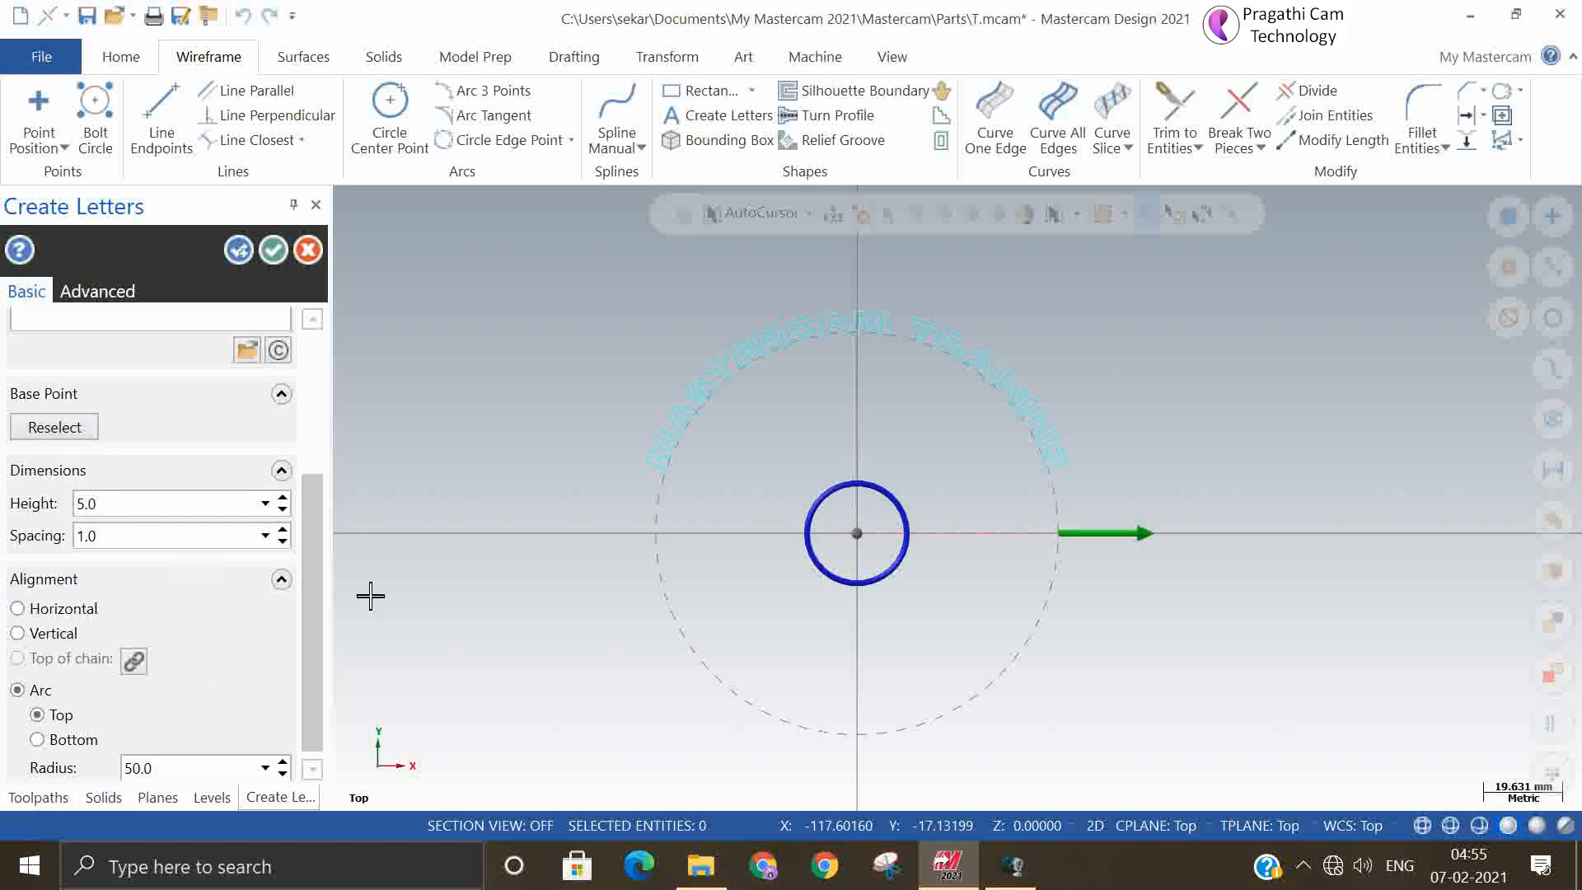
left_click_drag(310, 647, 310, 657)
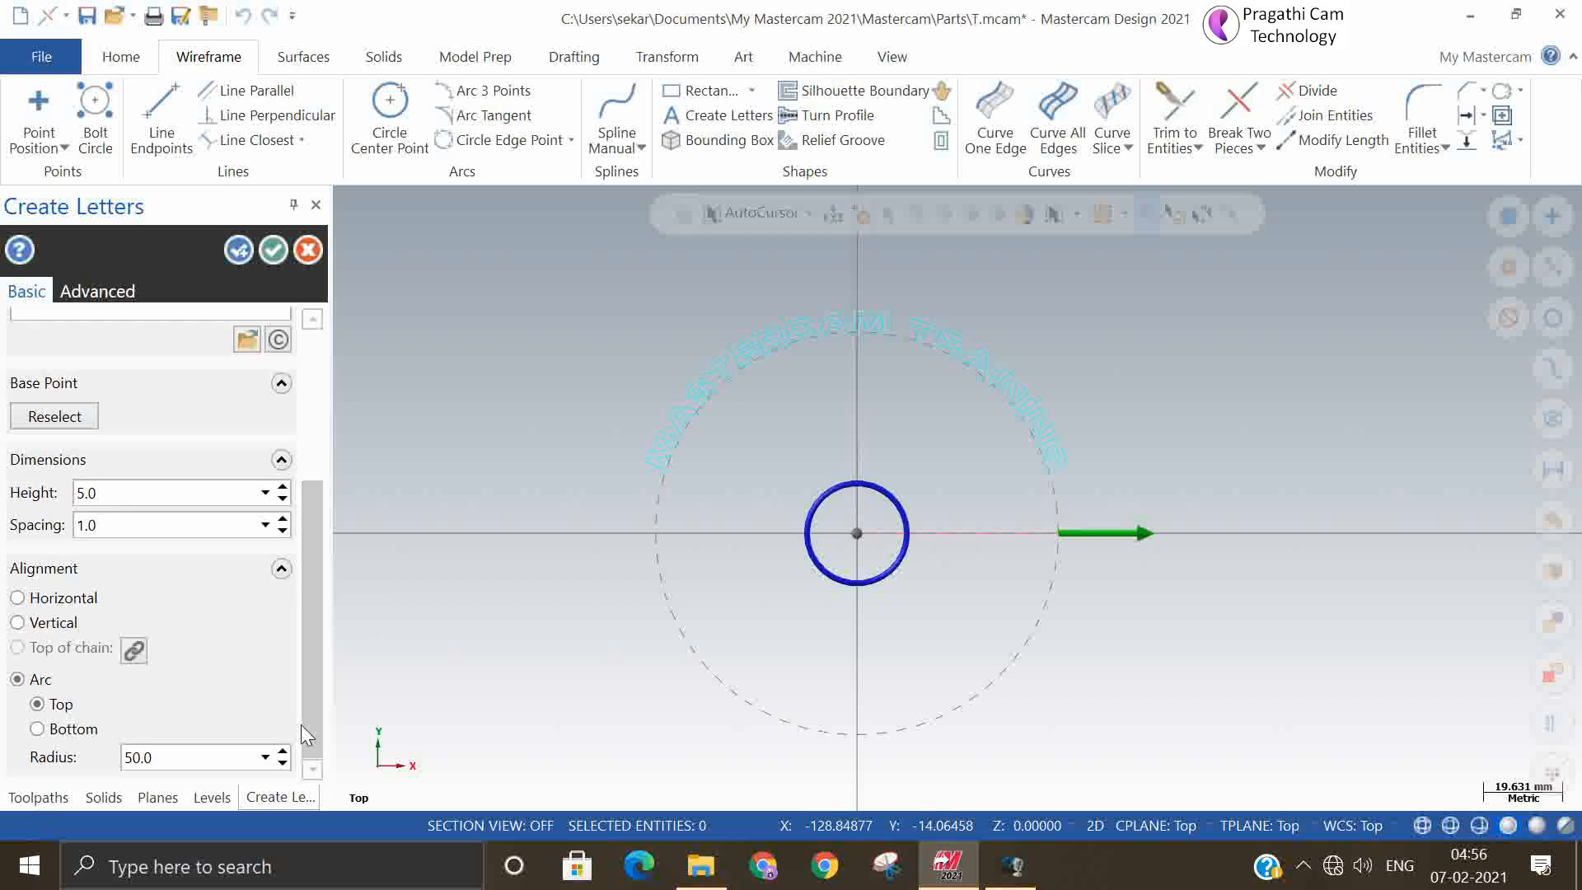
left_click(73, 729)
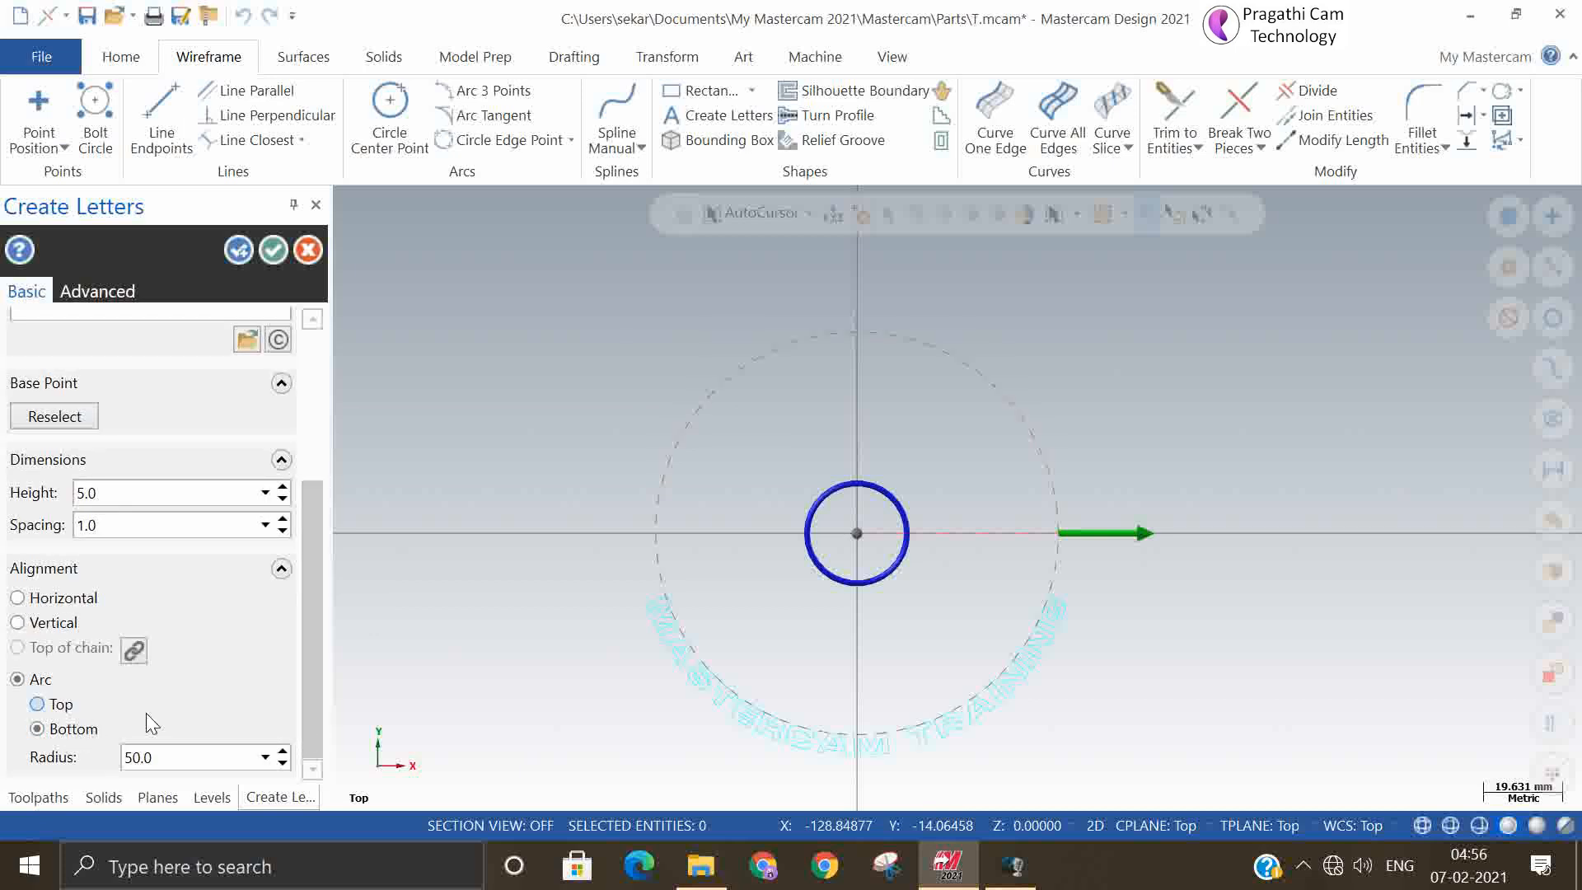
scroll(640, 692, "up", 2)
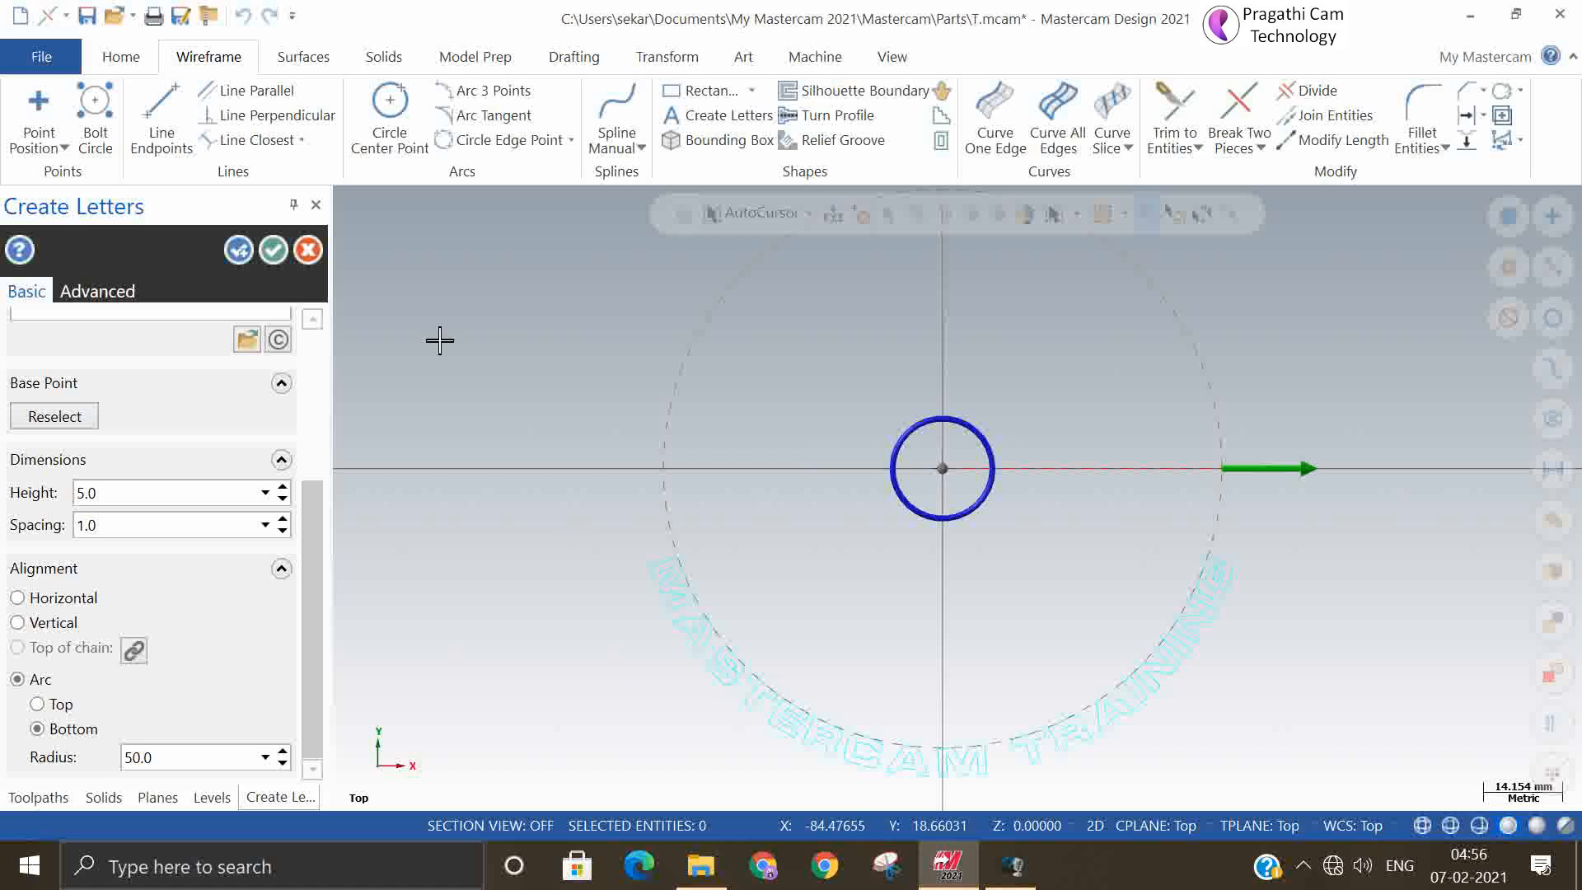
left_click(273, 250)
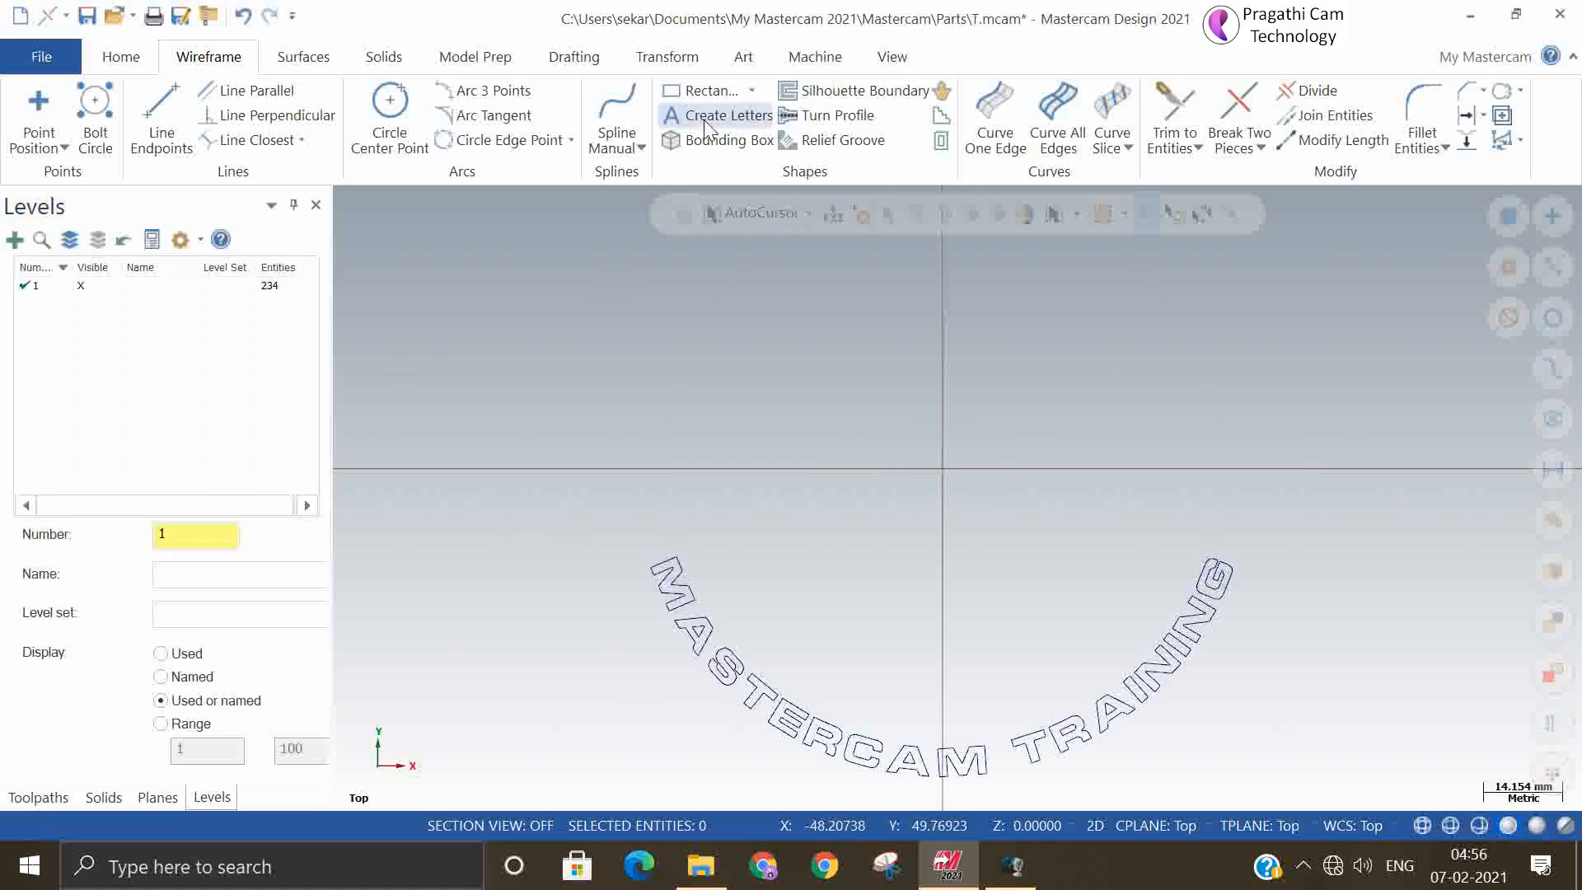
- Look at the advanced drafting options for creating letters and close the command without placing another text
left_click(766, 124)
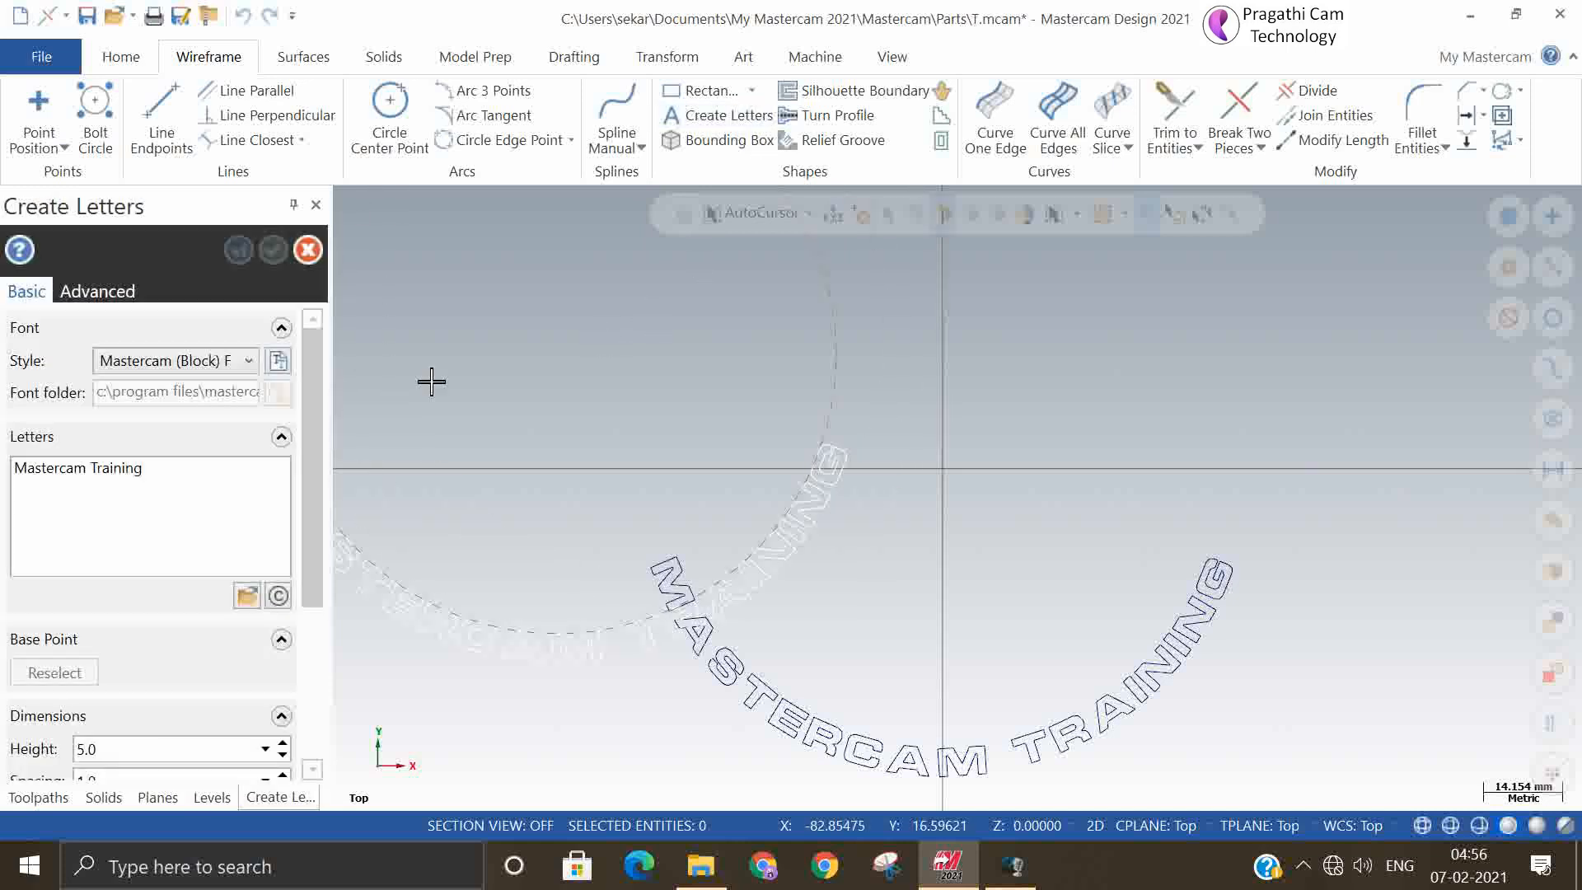
left_click_drag(305, 382, 320, 346)
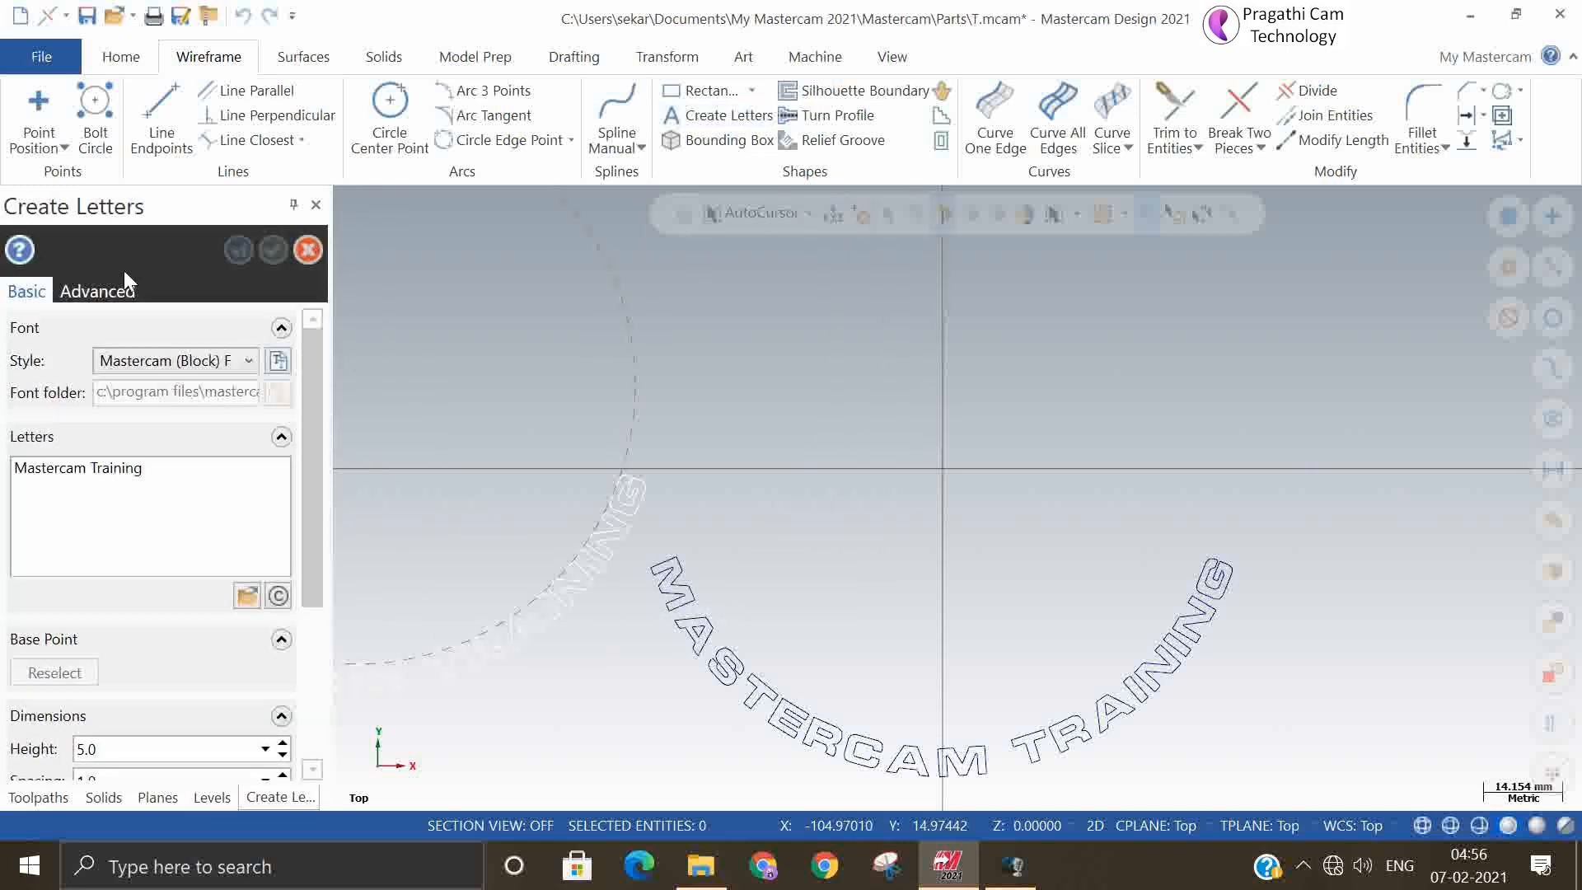
left_click(83, 297)
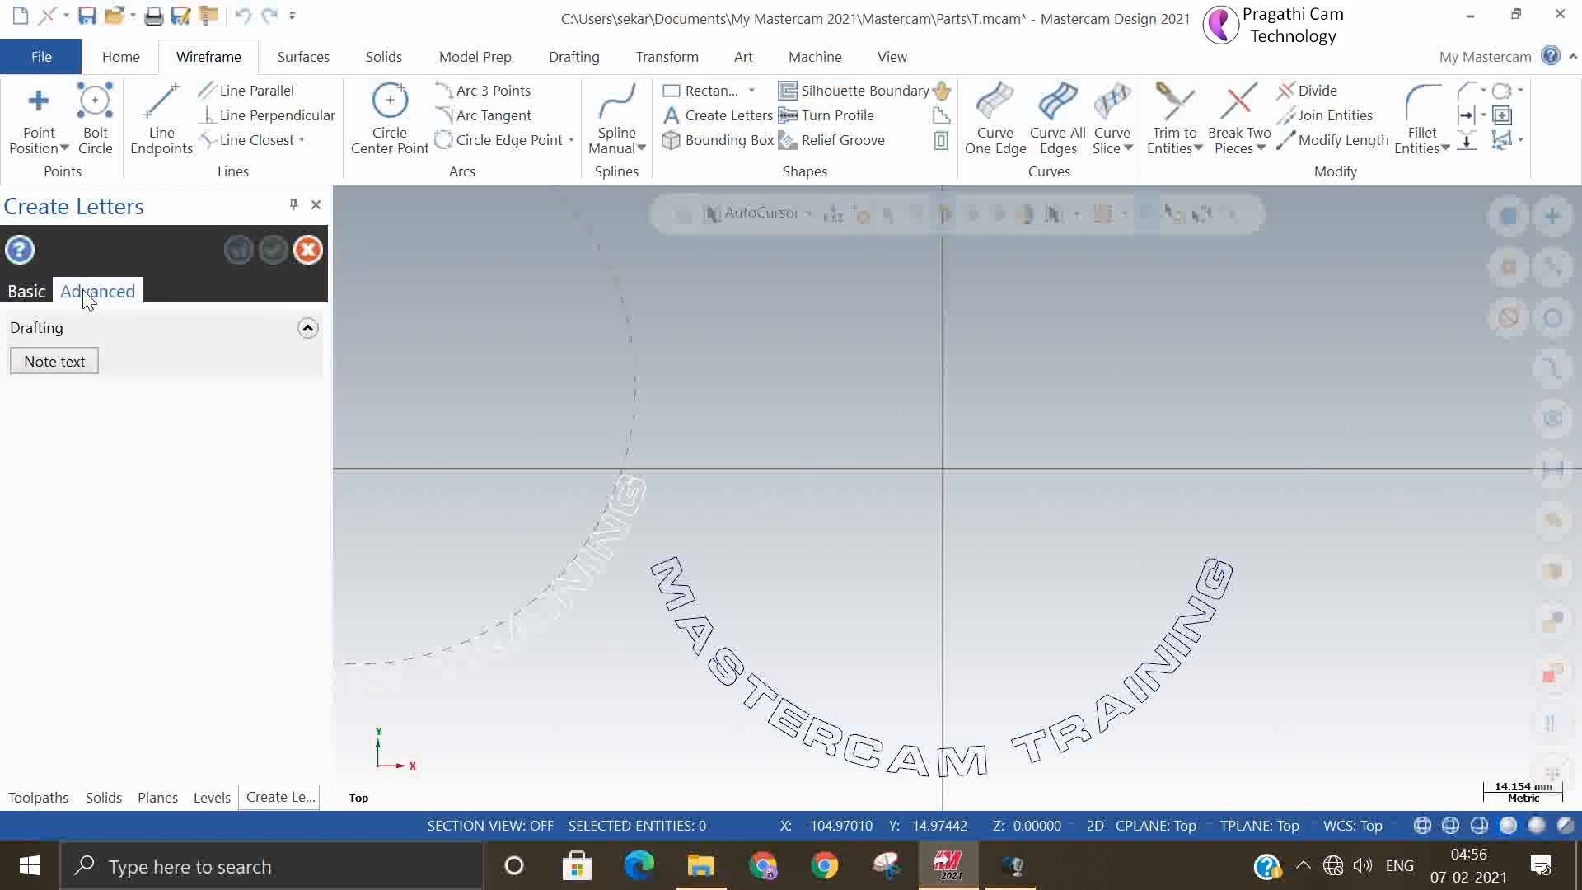
left_click(27, 291)
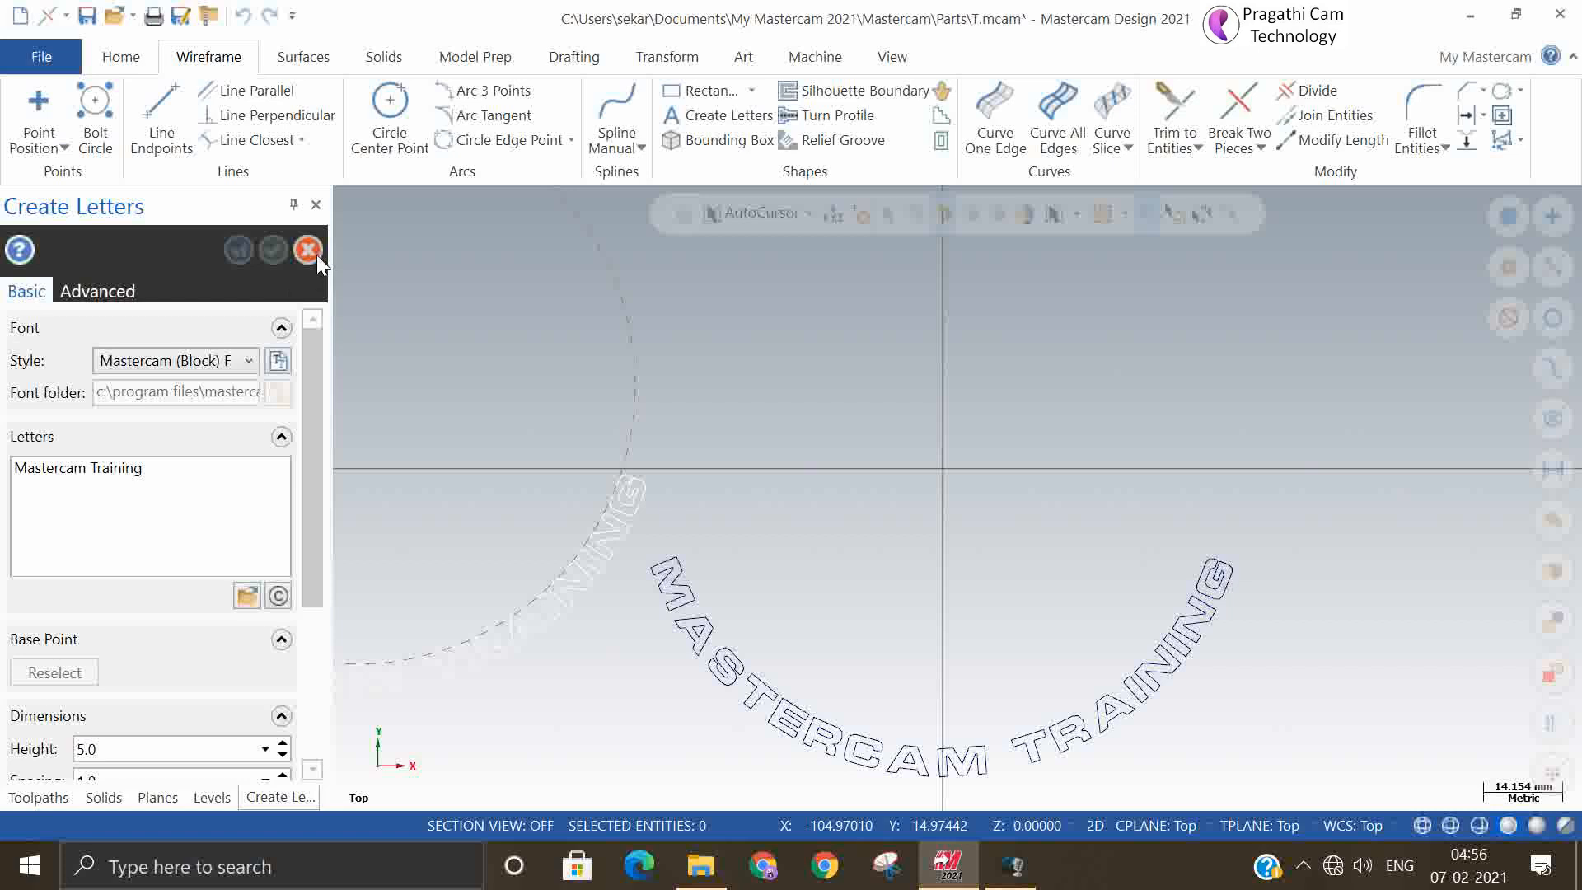
left_click(311, 252)
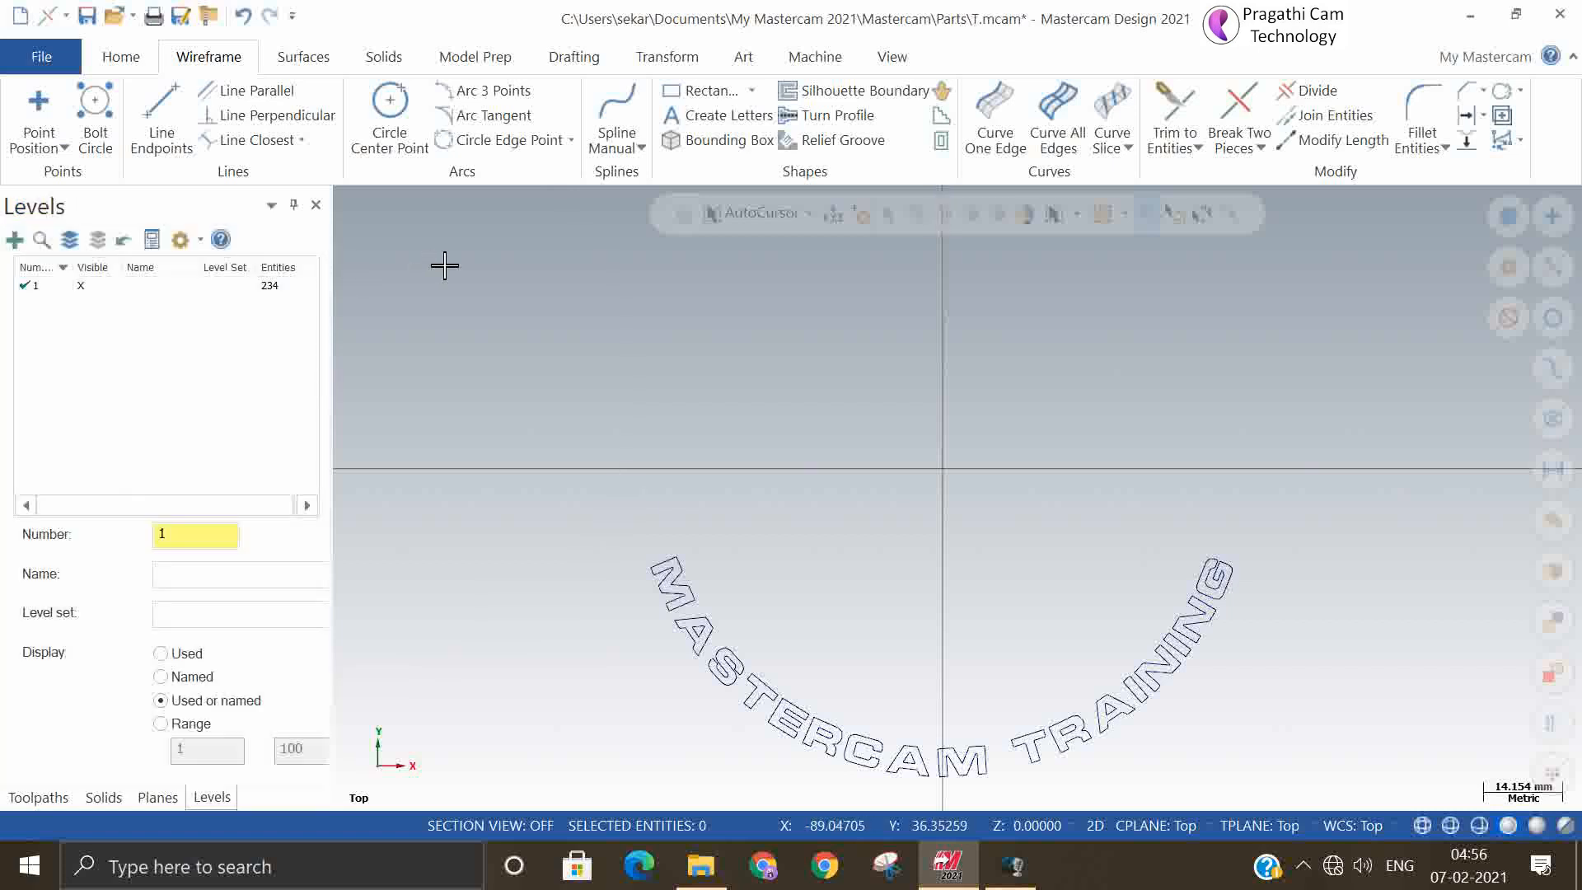
scroll(608, 300, "down", 1)
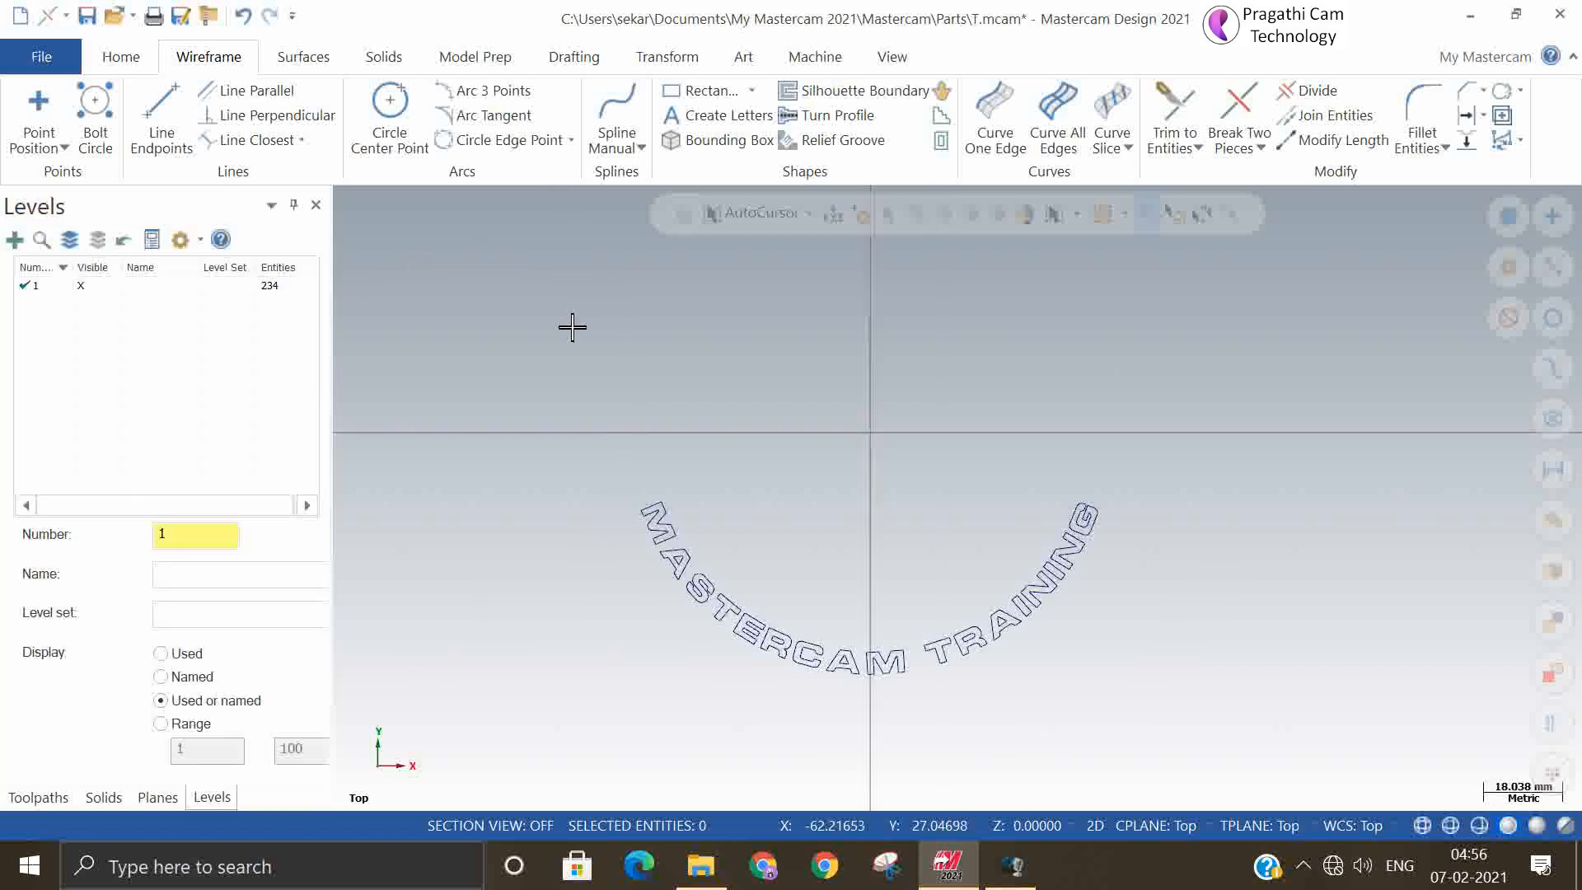
- Delete all the lettering along the arc and switch to the isometric view
left_click_drag(496, 391, 1205, 695)
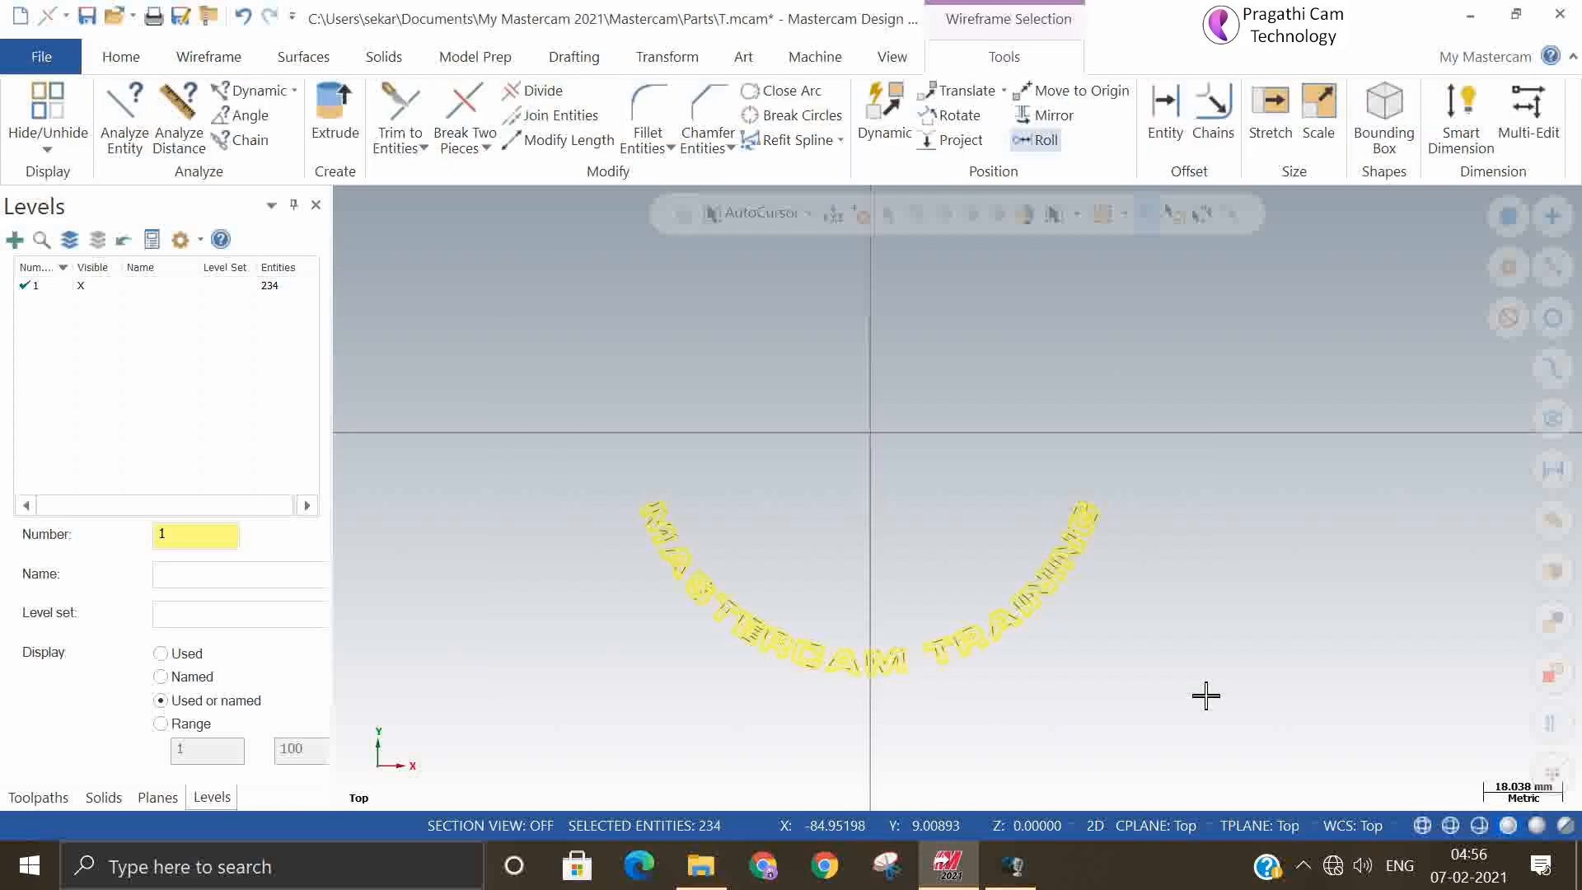
key("Delete")
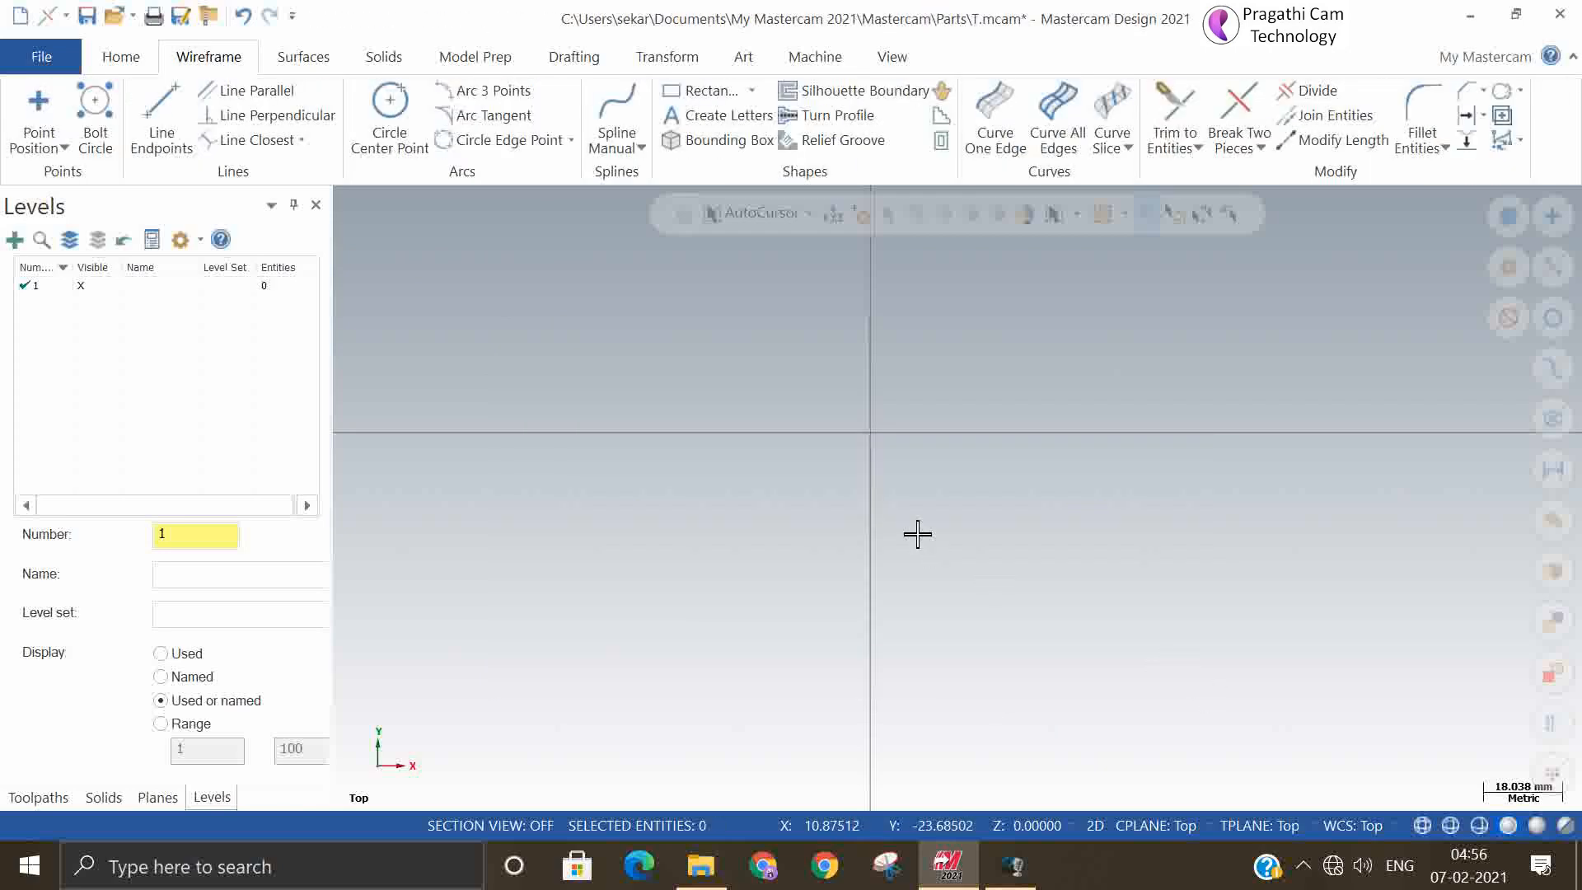
right_click(770, 371)
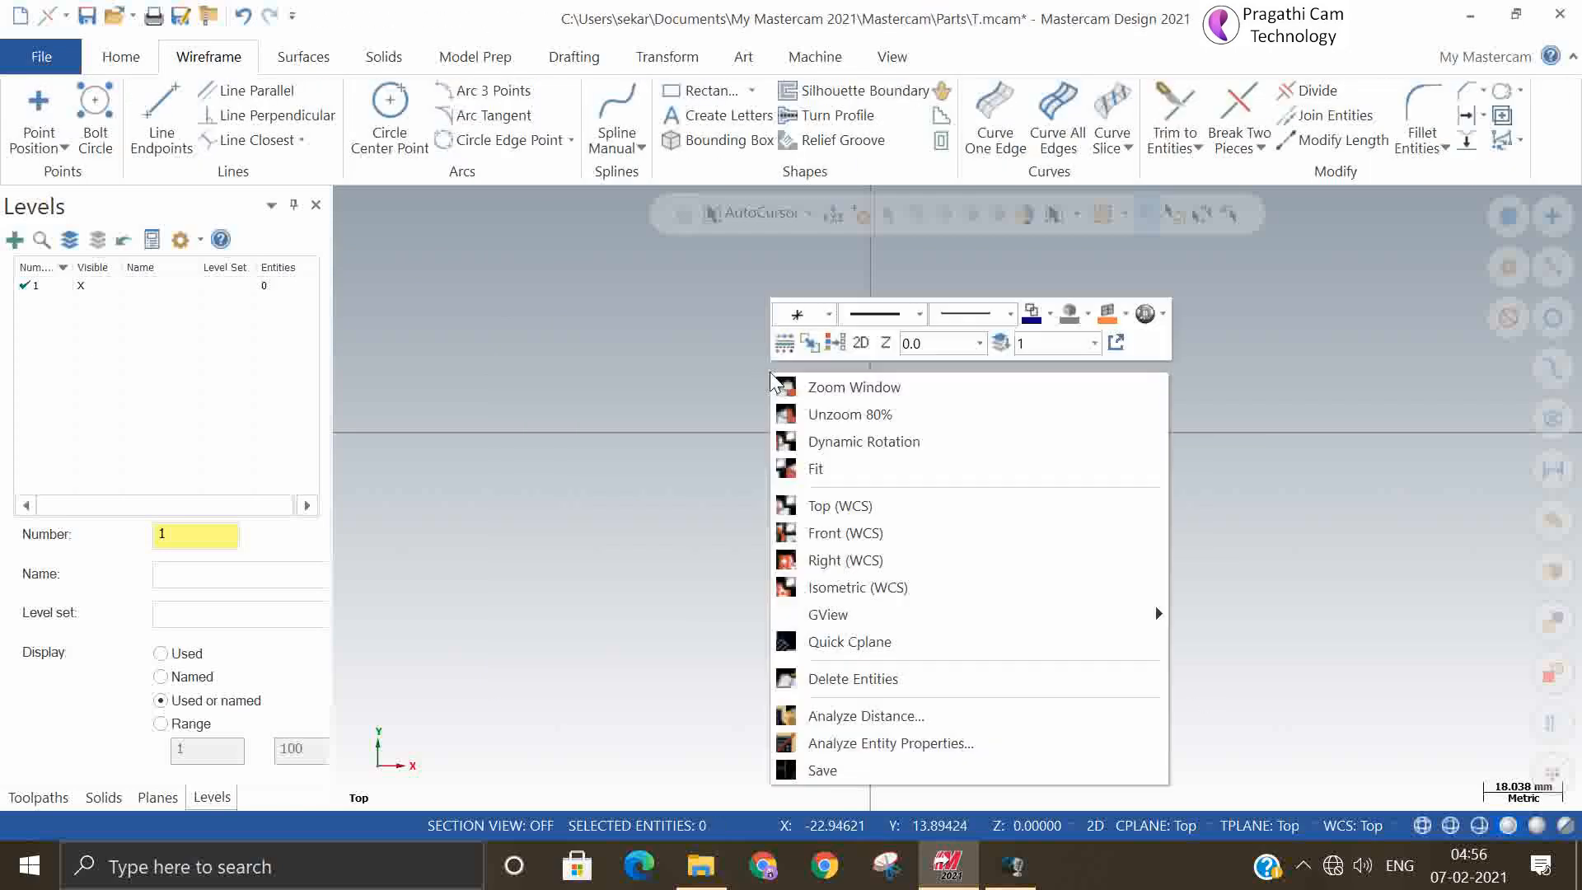
left_click(865, 588)
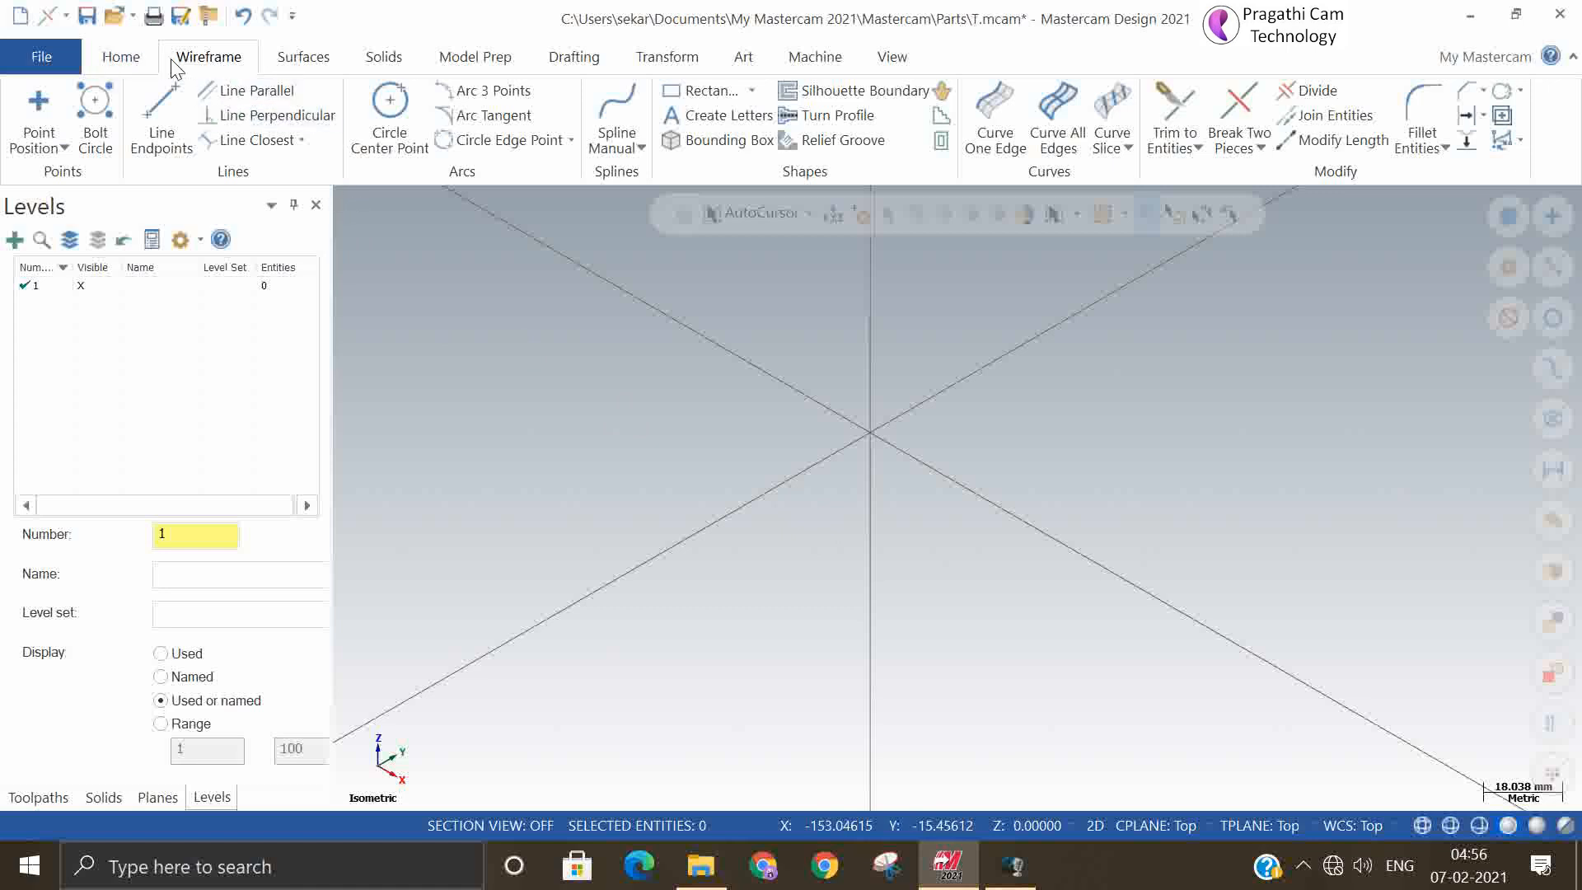
- Open the recent part file Punch.mcam, discarding the changes to T.mcam
left_click(63, 57)
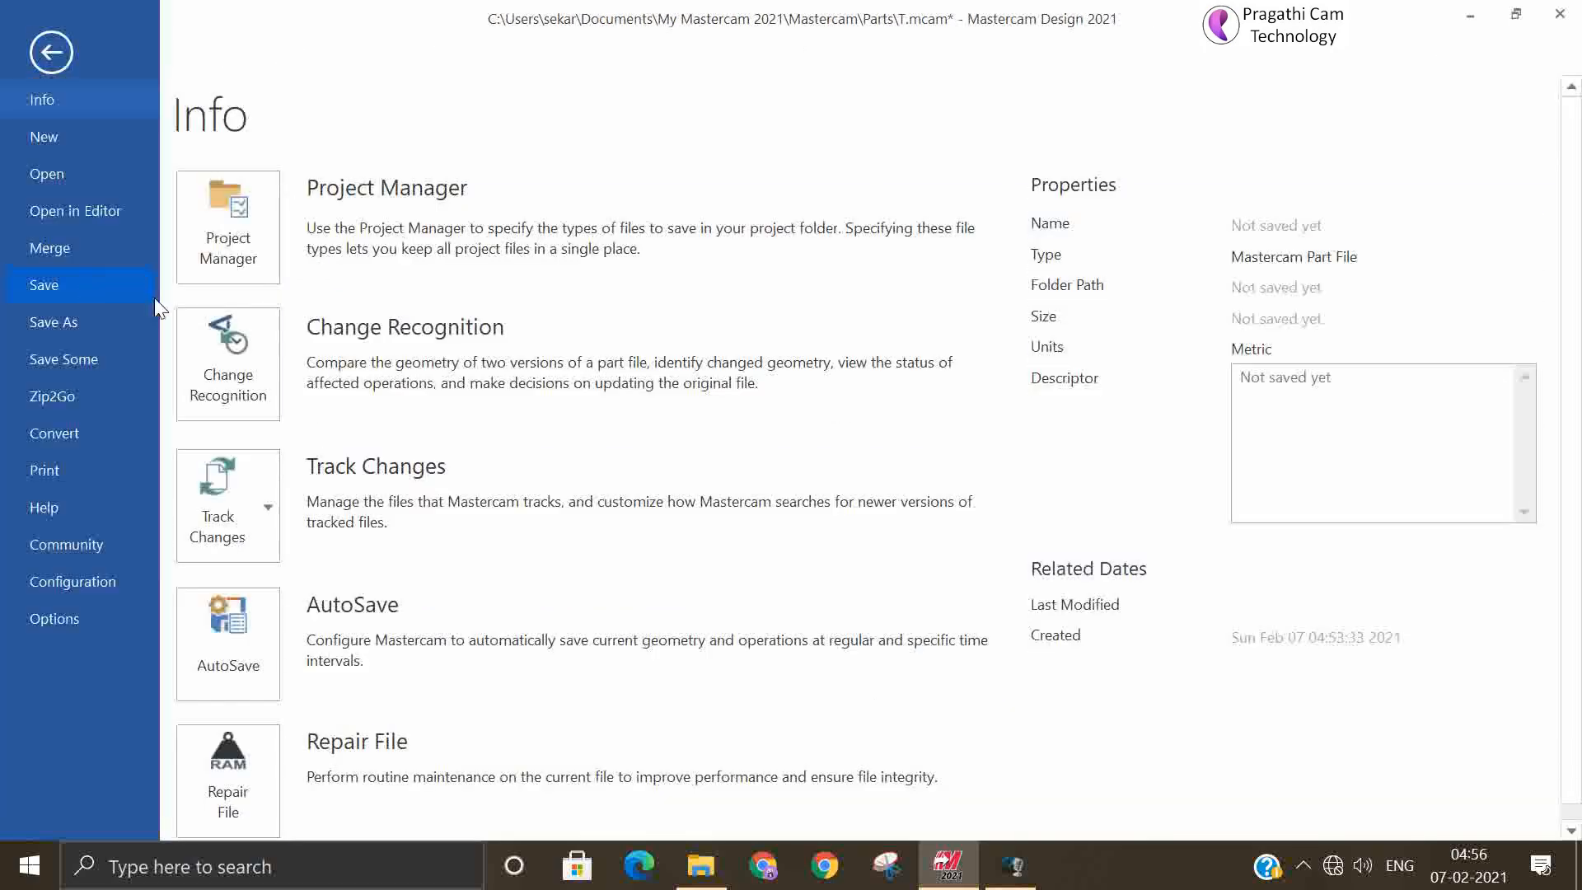
left_click(64, 165)
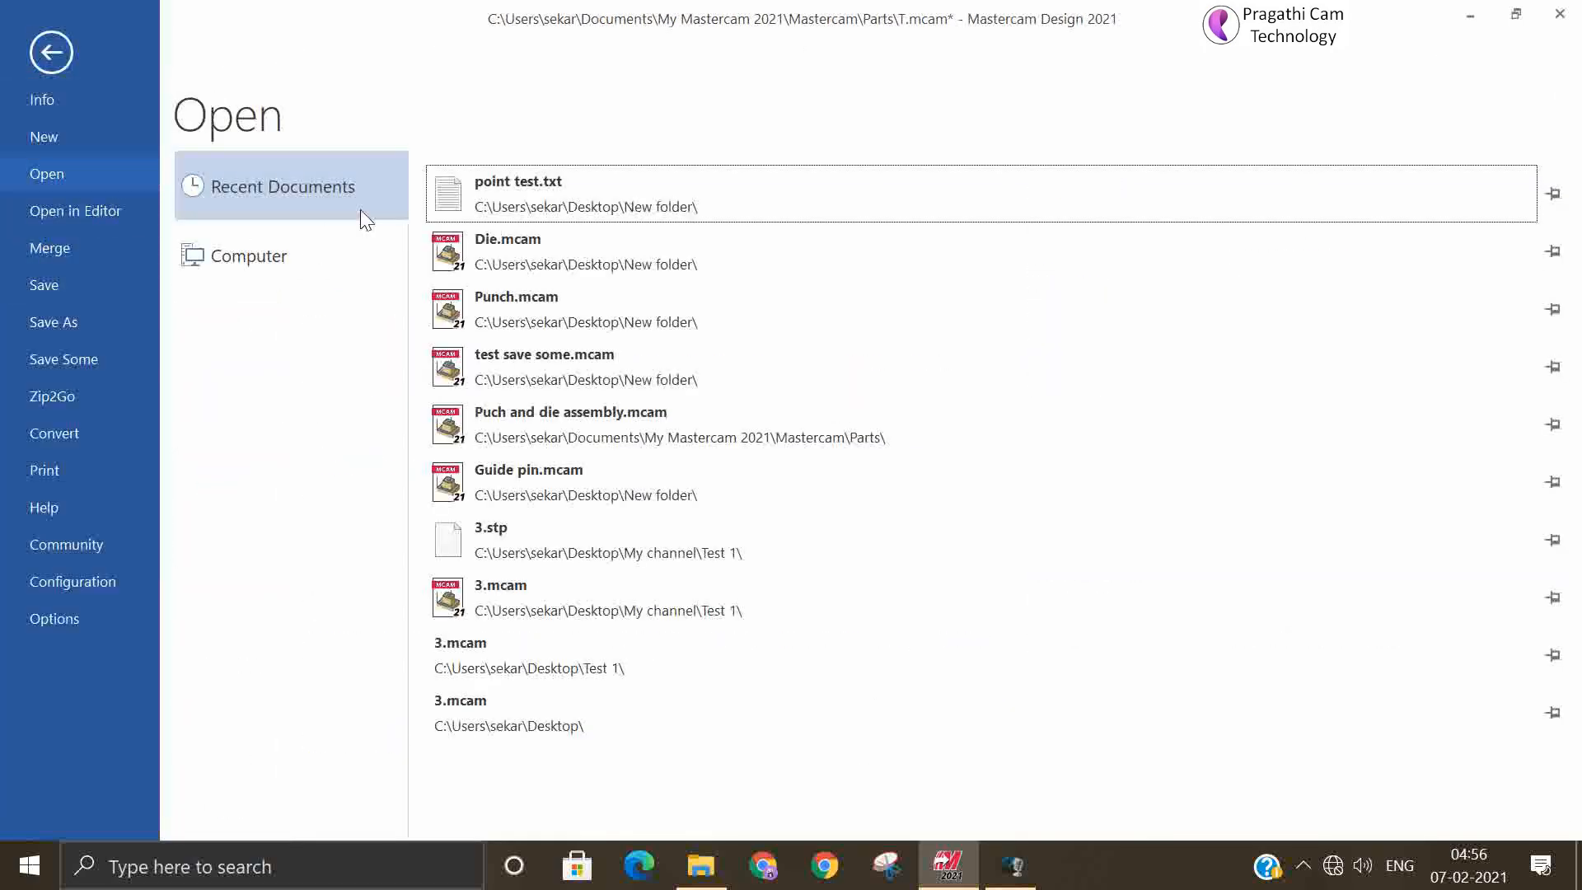
left_click(502, 295)
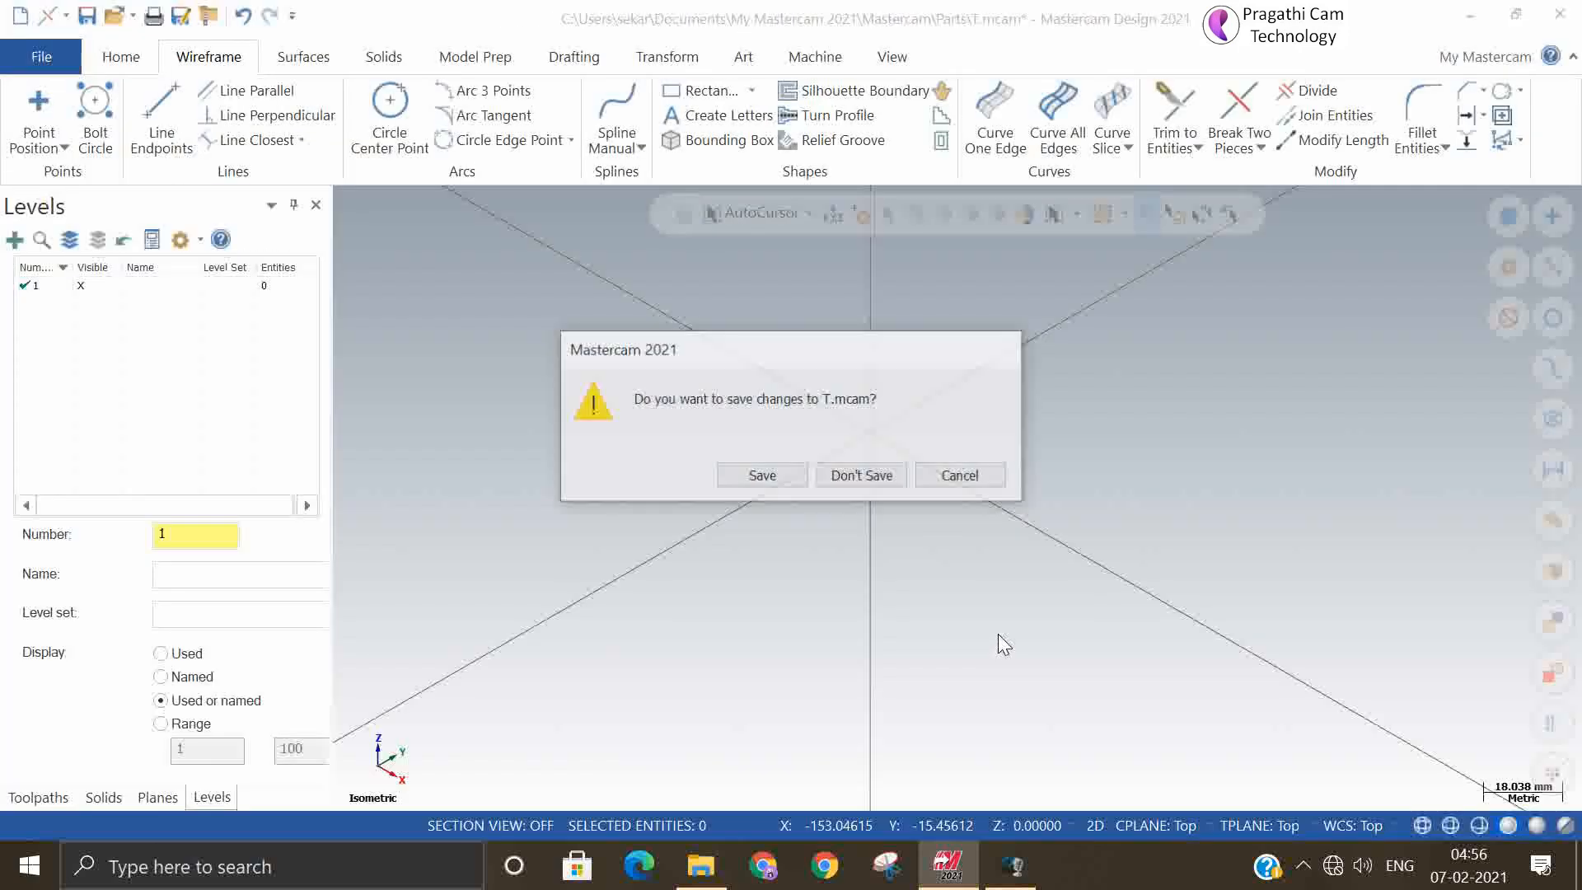
left_click(873, 476)
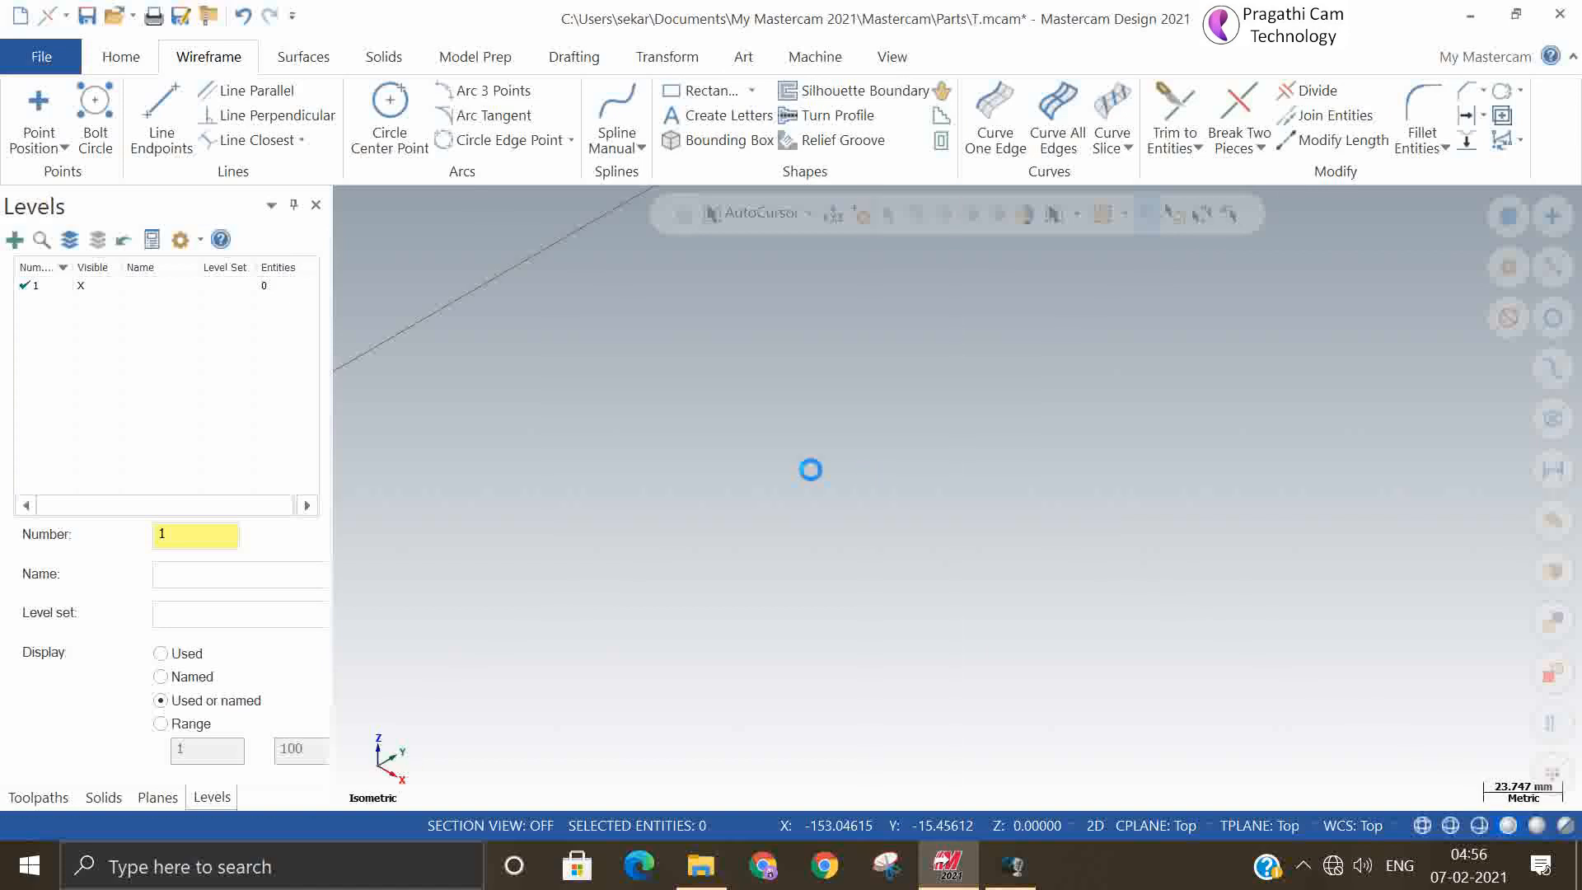
- Translate the punch plate solid, using the vector from the leftmost corner of its upper face to the origin
scroll(837, 497, "down", 11)
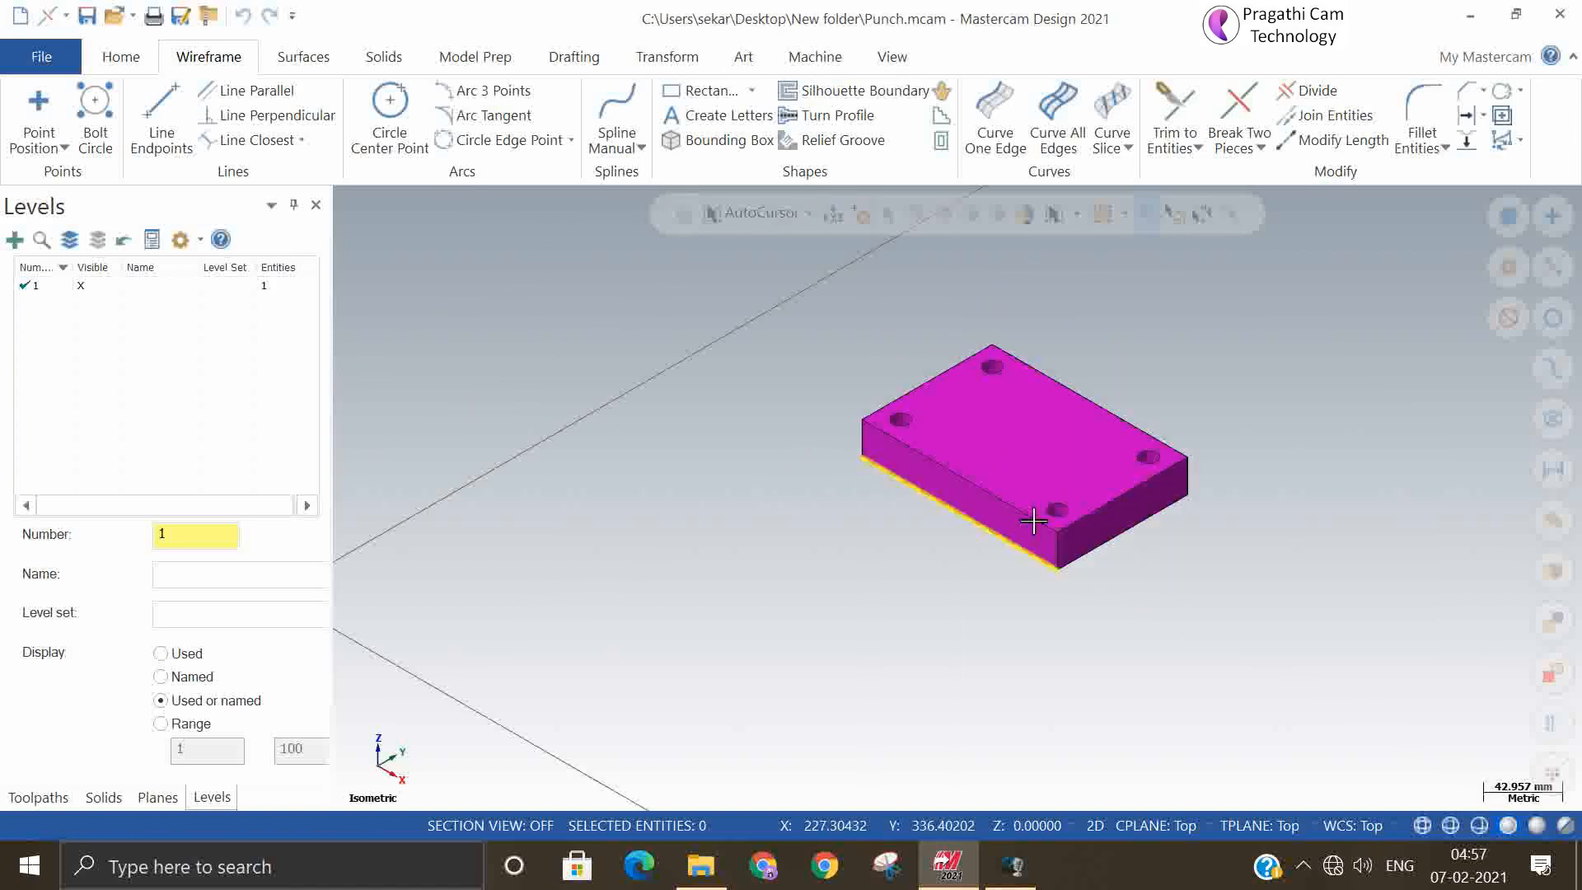
mouse_move(1033, 520)
middle_mouse_down()
mouse_move(1035, 427)
mouse_move(1060, 554)
mouse_move(1006, 452)
mouse_move(1024, 522)
middle_mouse_up()
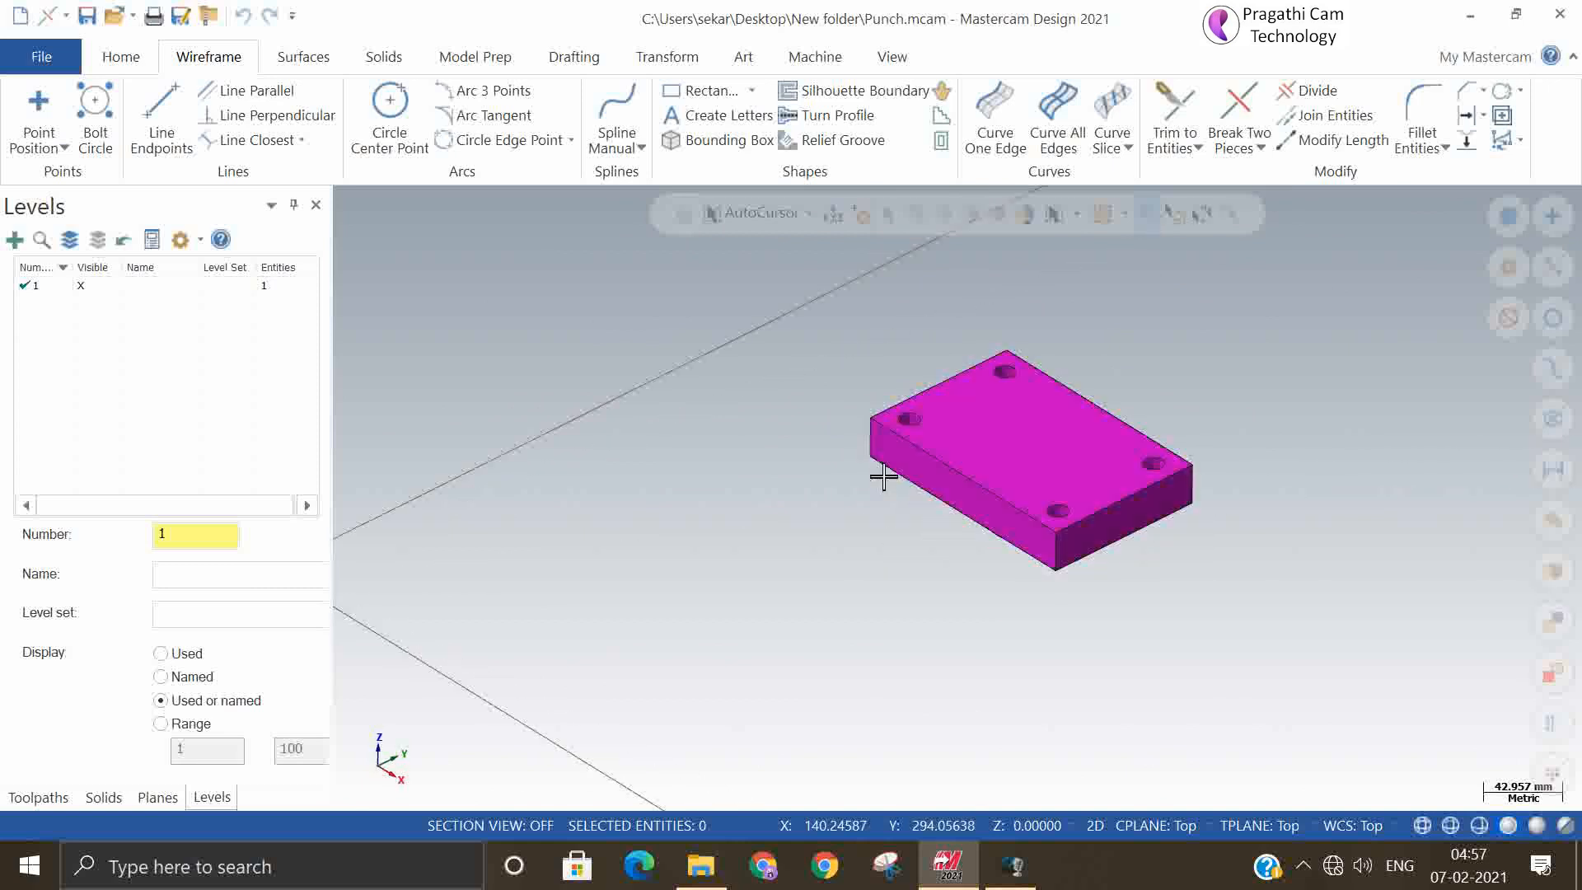
scroll(1261, 505, "down", 3)
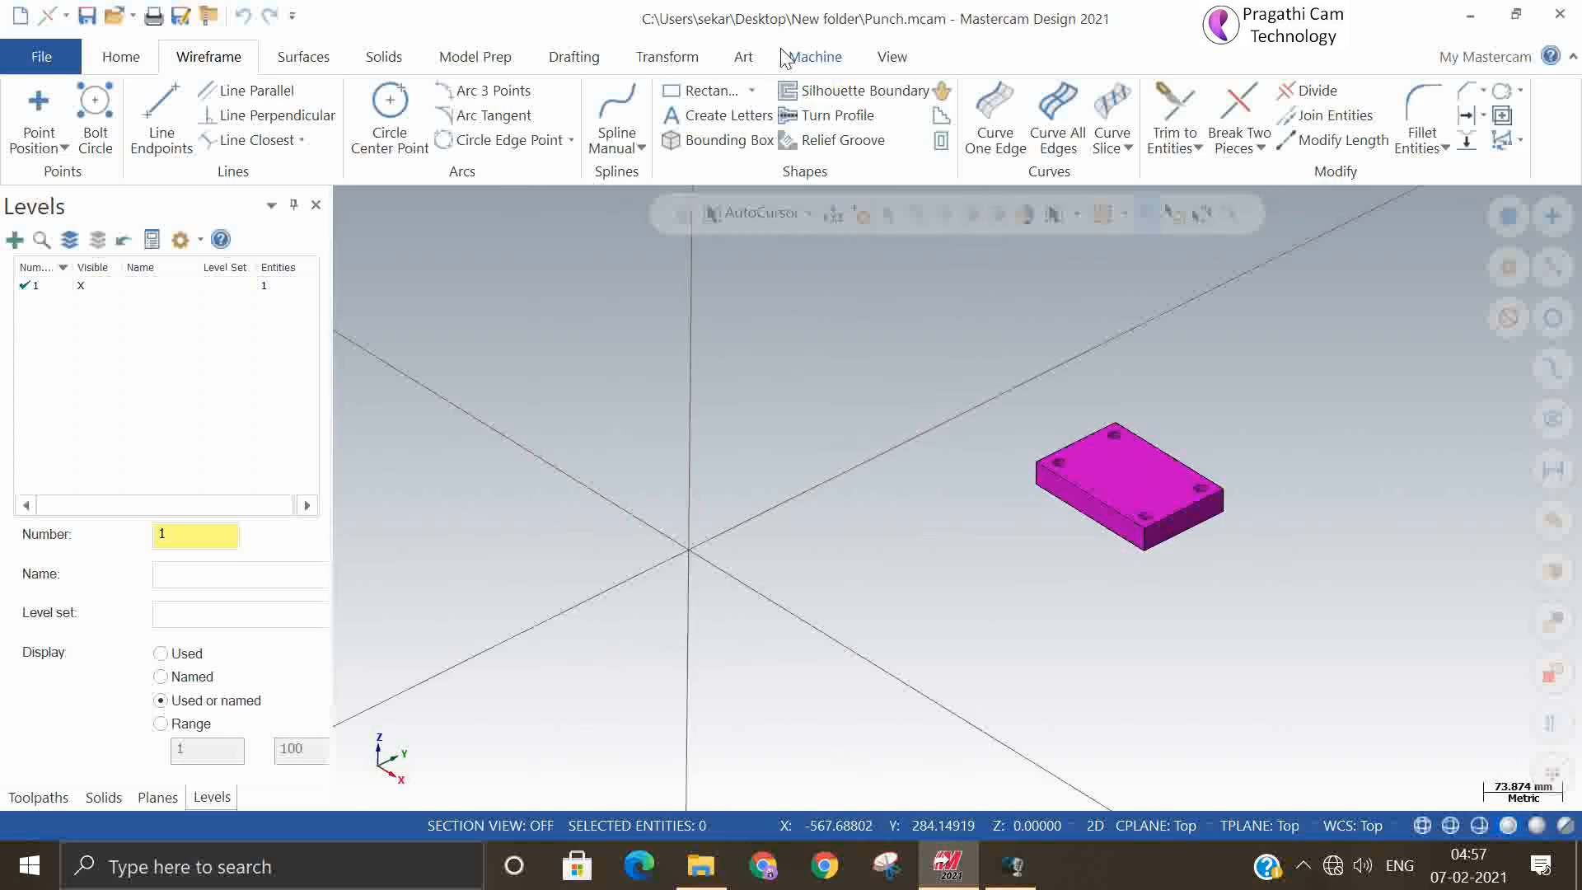
left_click(667, 56)
left_click(95, 150)
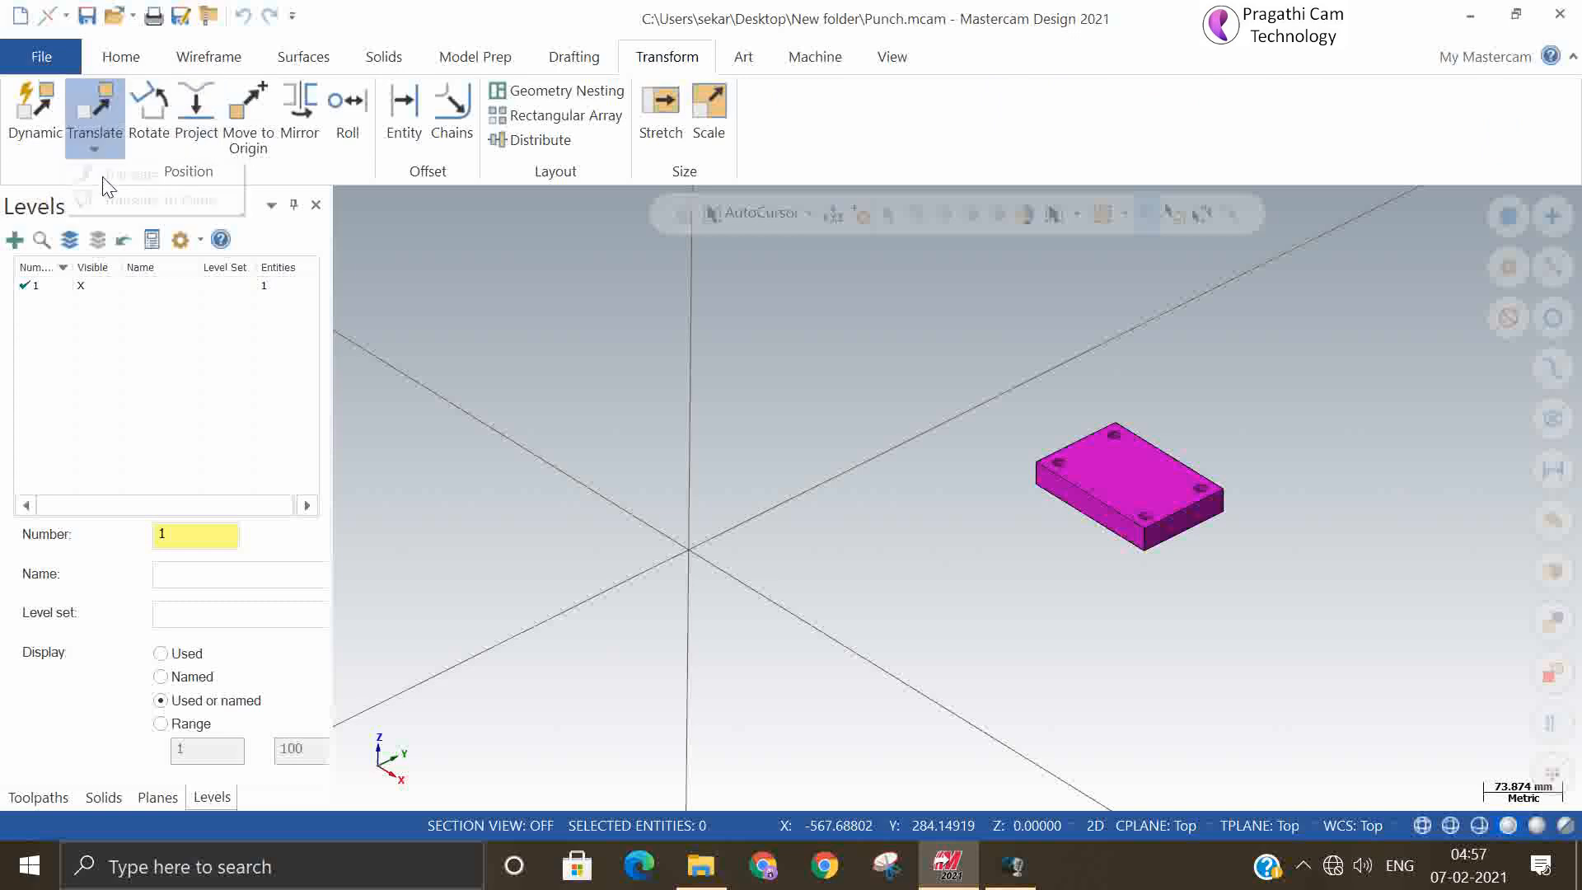
left_click(116, 174)
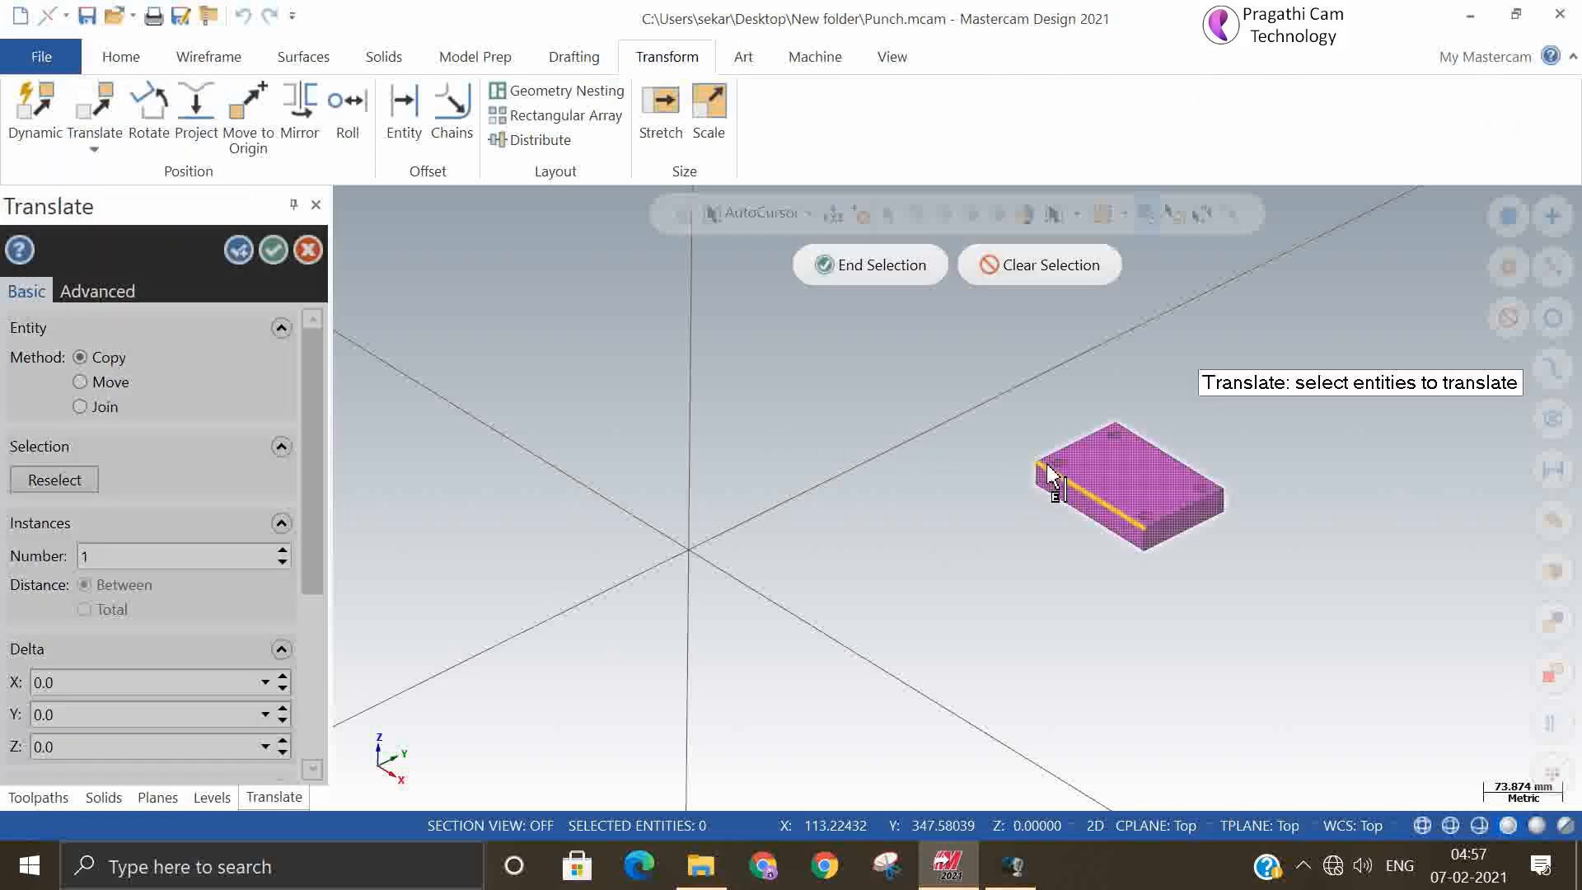
left_click(1116, 478)
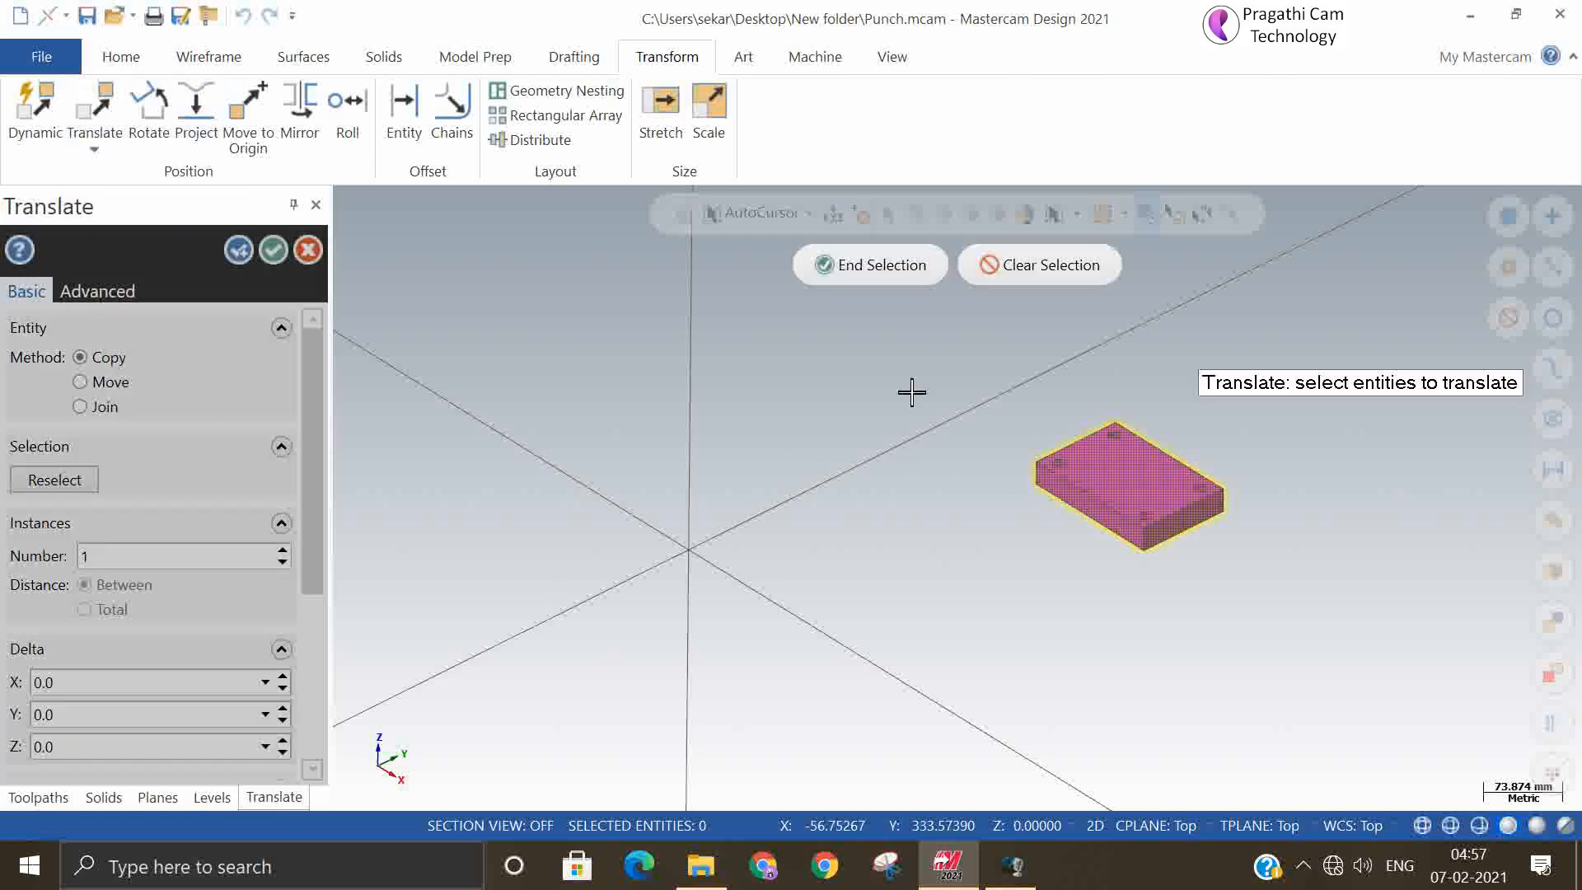
left_click(867, 264)
left_click_drag(313, 515, 313, 700)
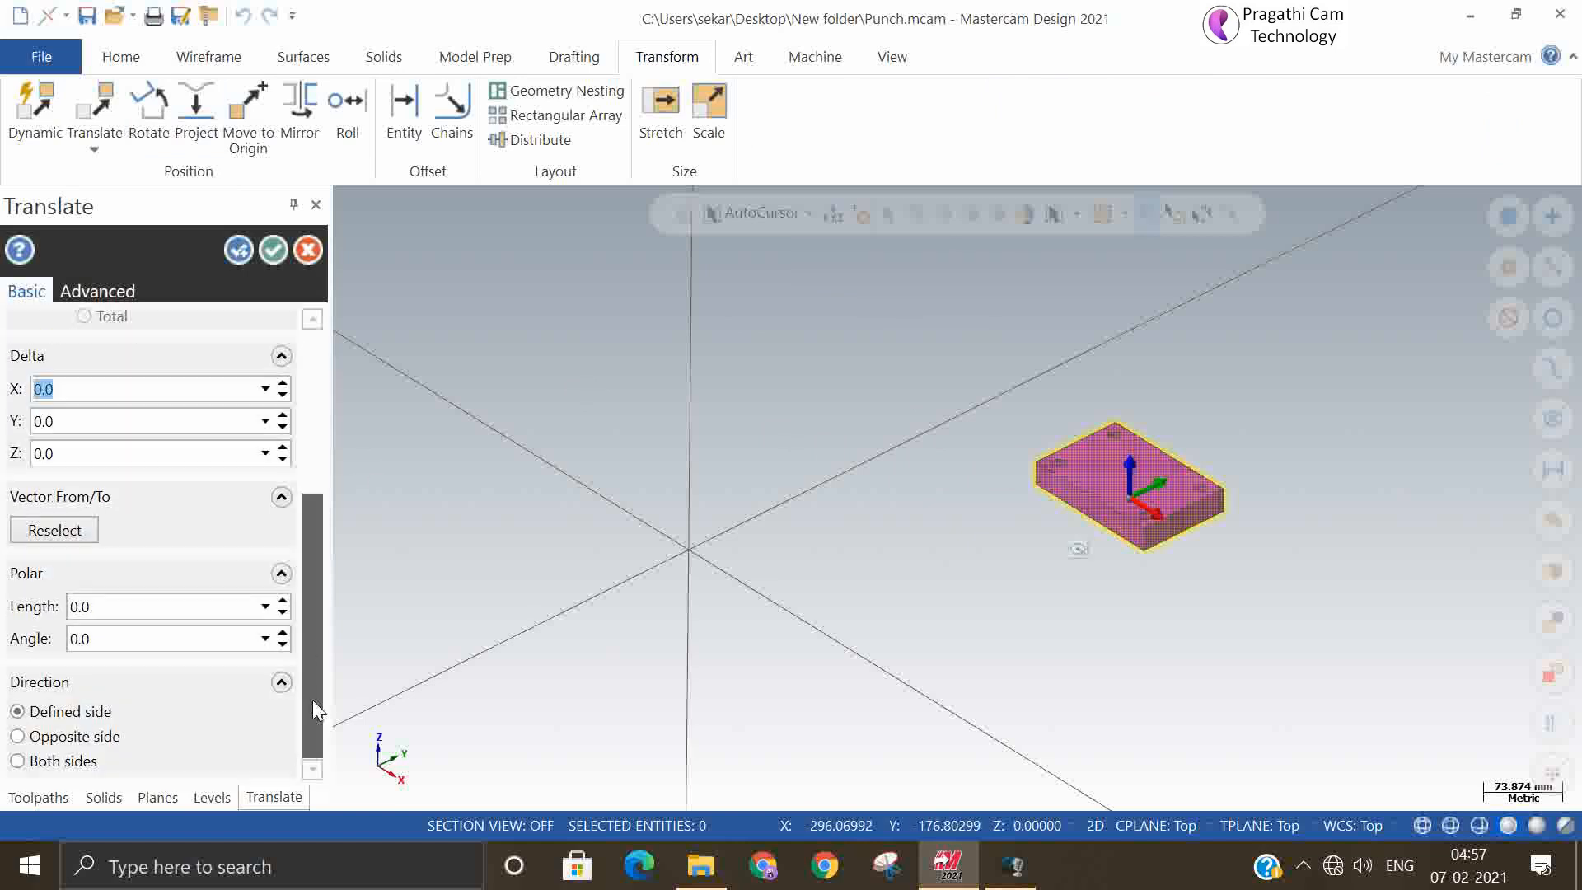
left_click(54, 529)
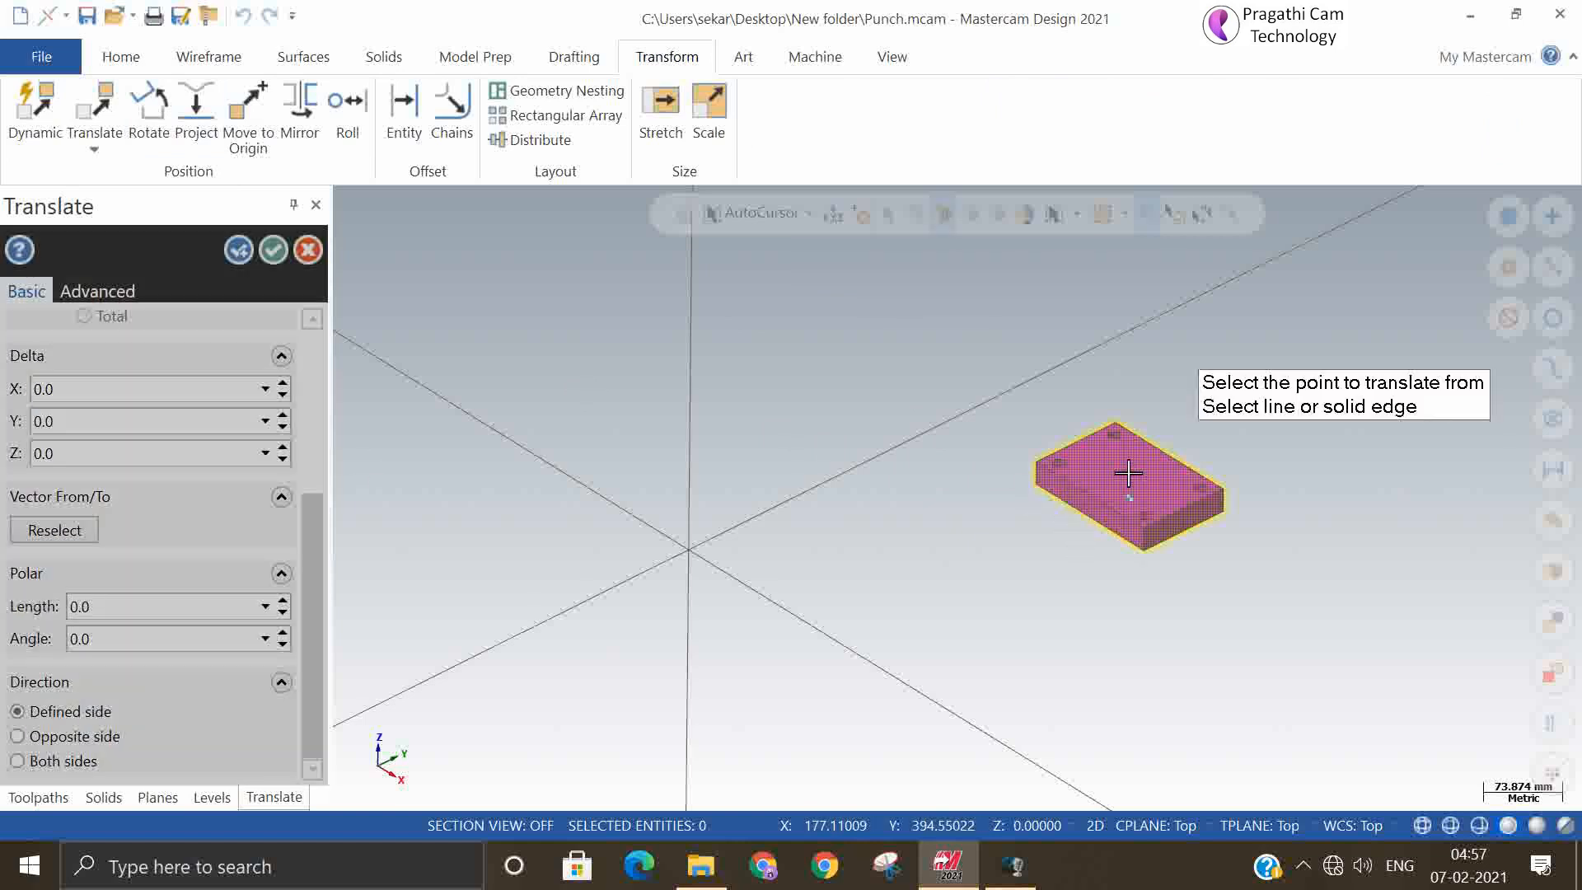
left_click(1036, 463)
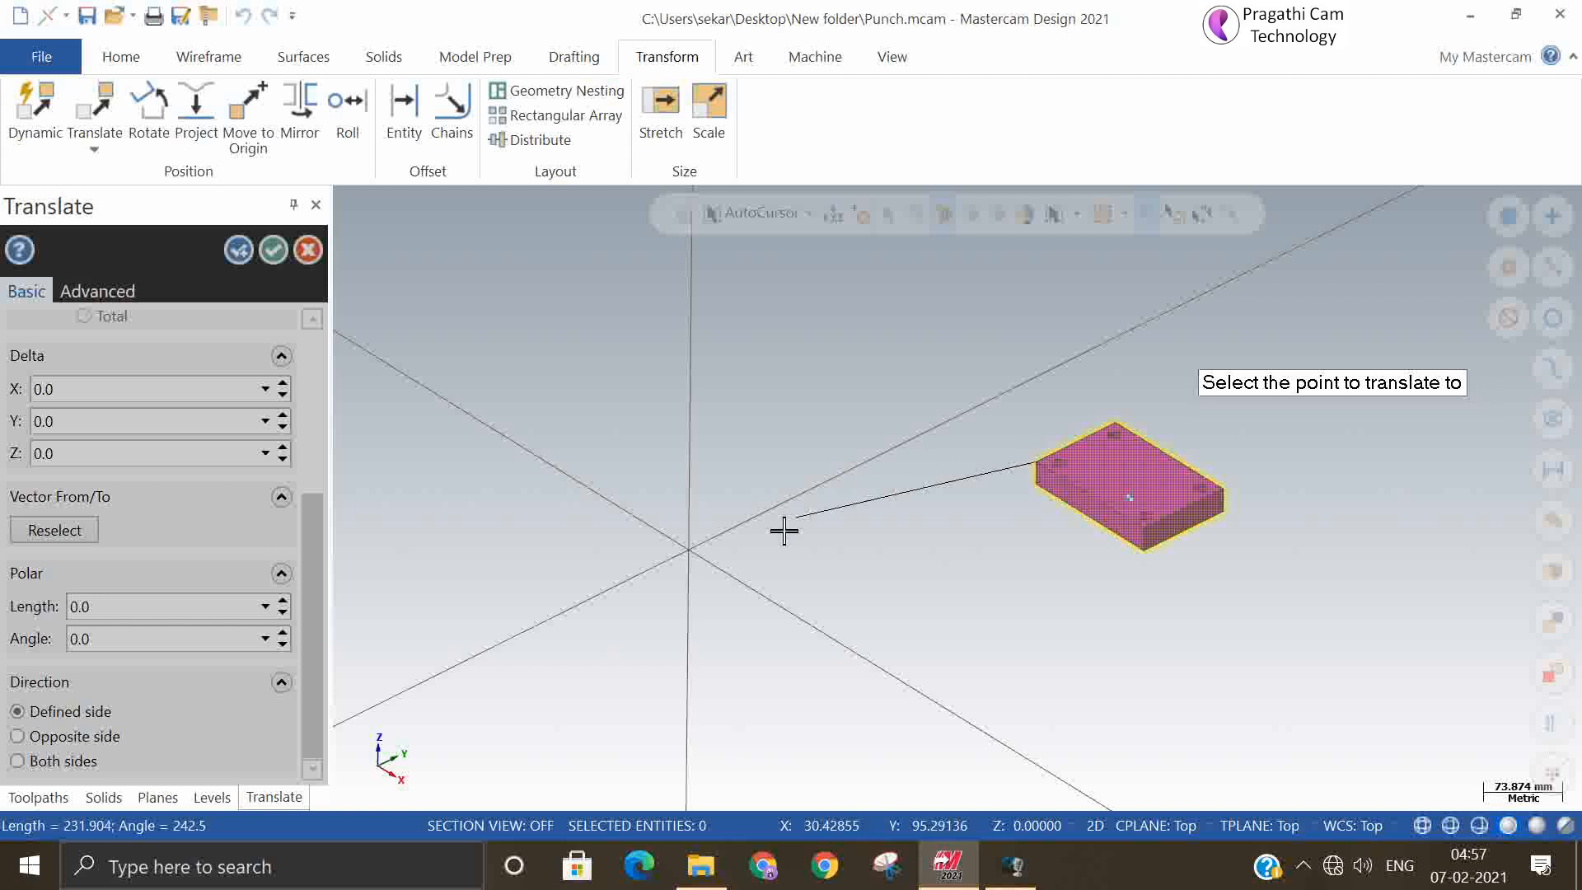
left_click(688, 548)
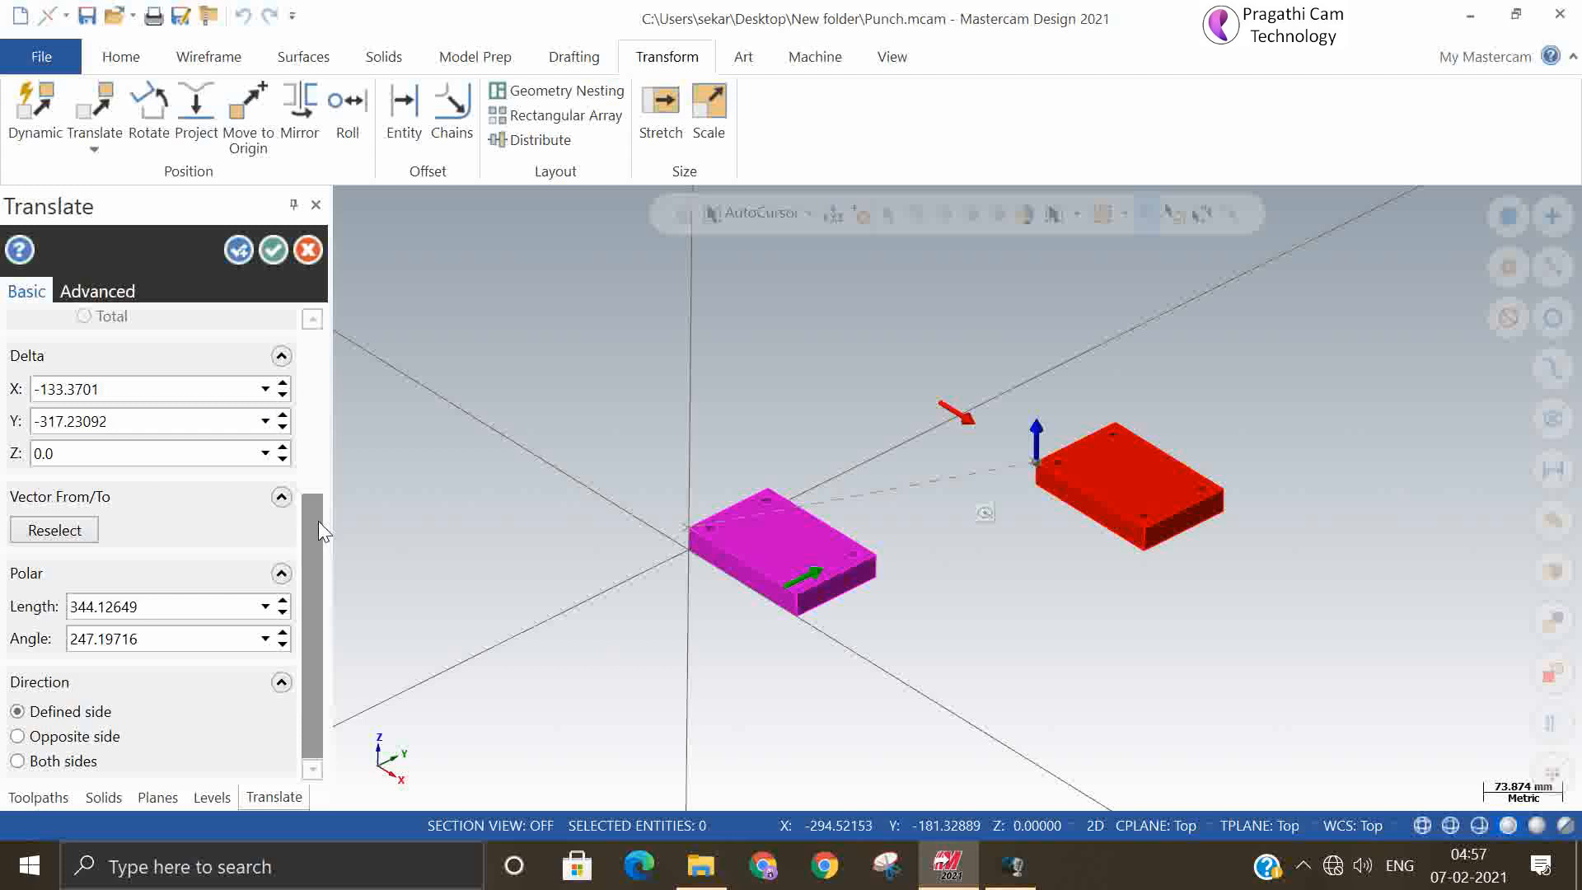
- Set the translation method to Move instead of Copy and apply it to the plate
left_click_drag(318, 521, 348, 349)
left_click(80, 382)
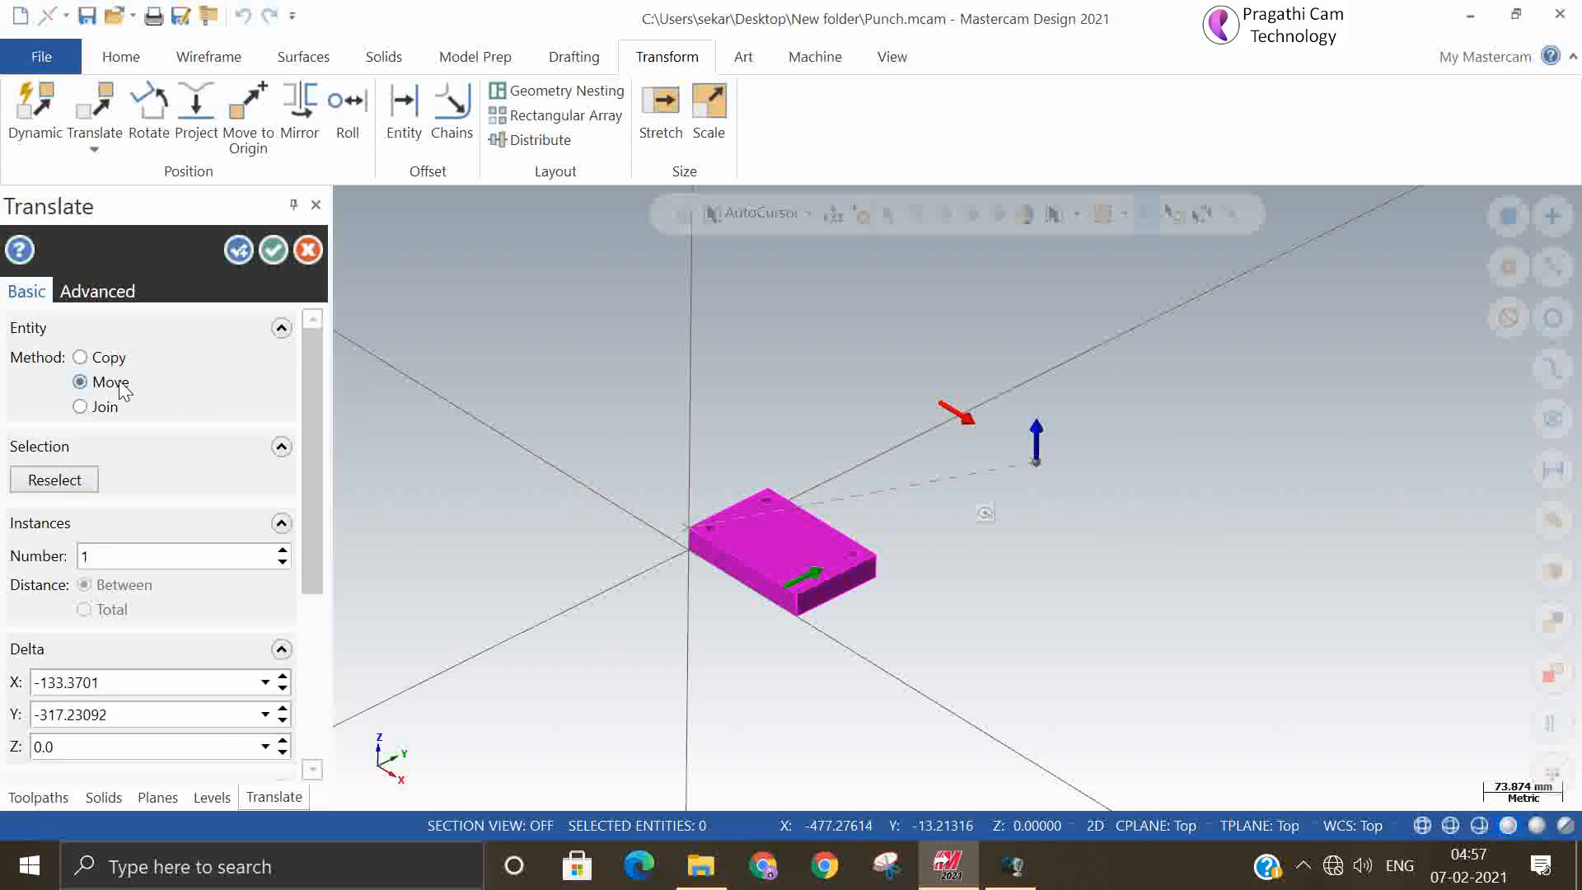
left_click(275, 248)
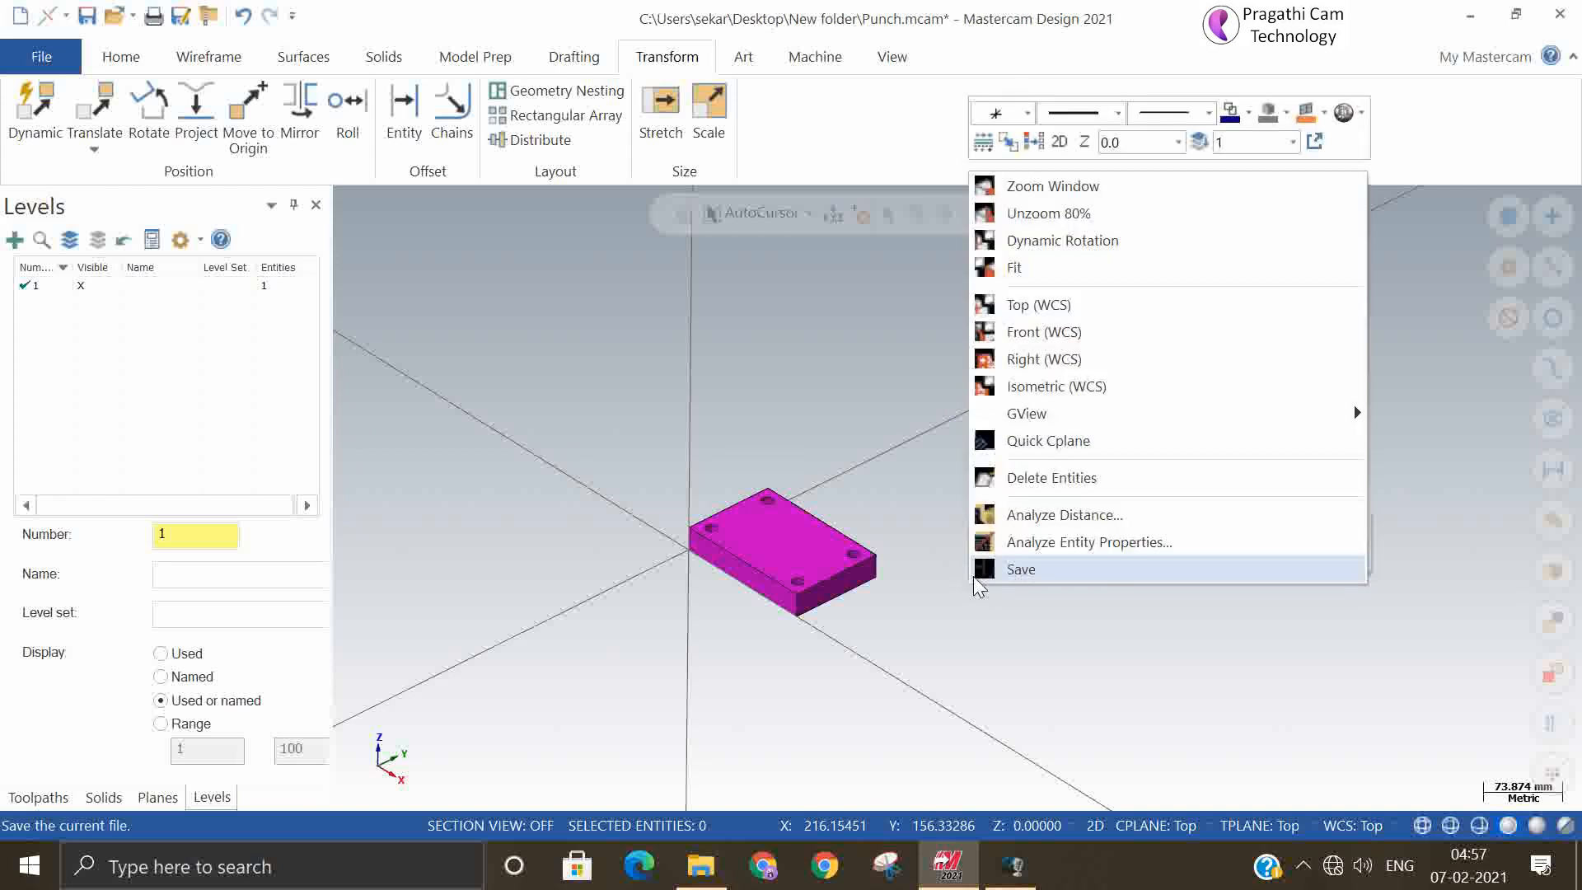
left_click(692, 431)
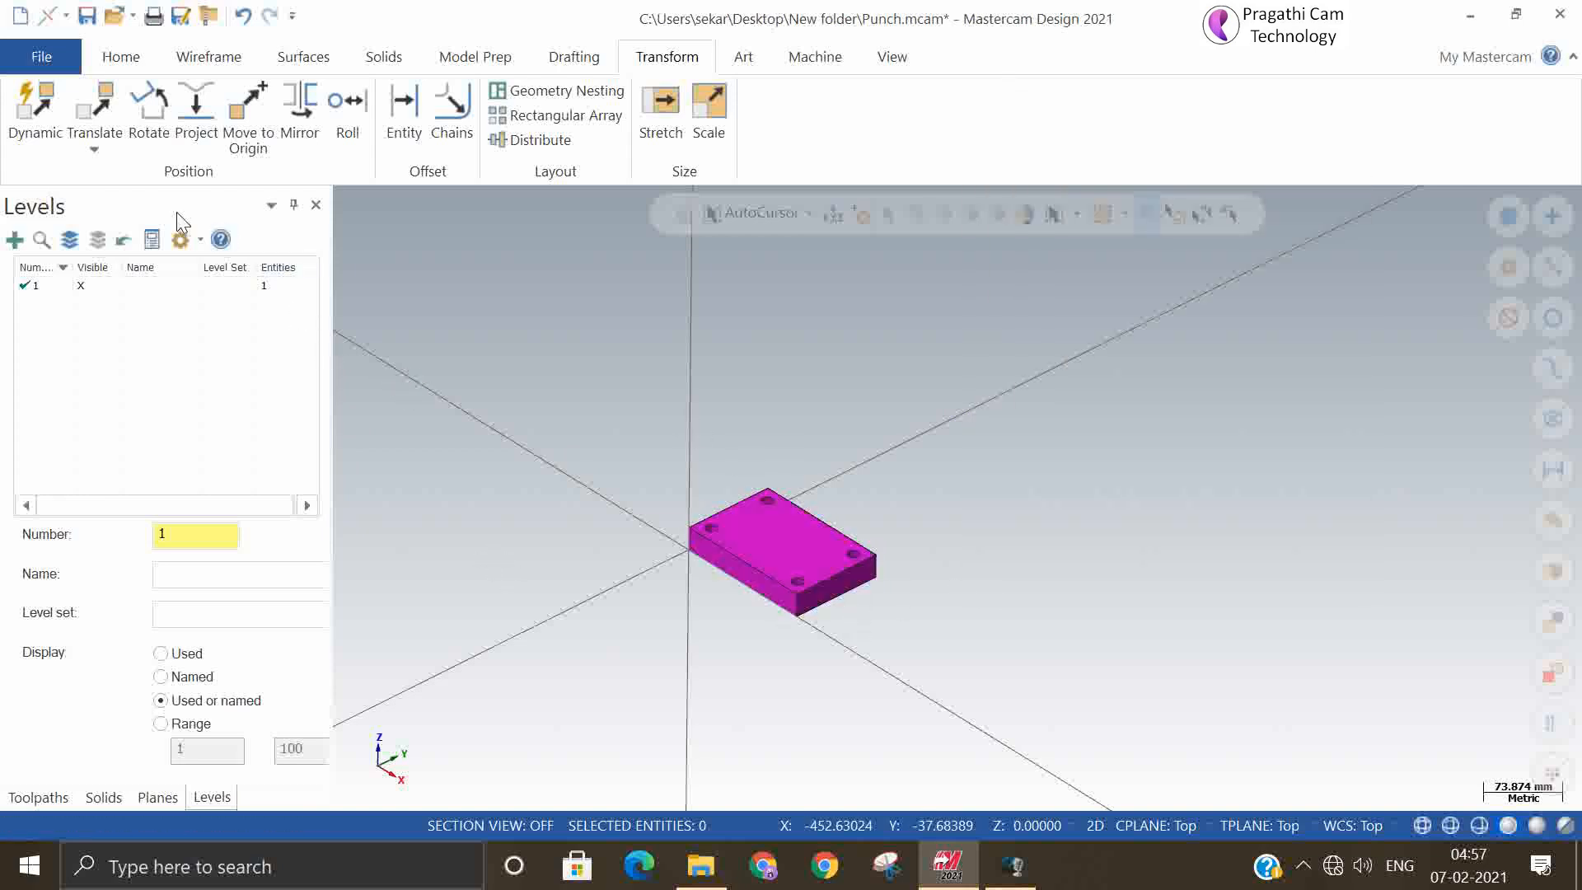
- Set the construction and tool planes to Right
left_click(150, 115)
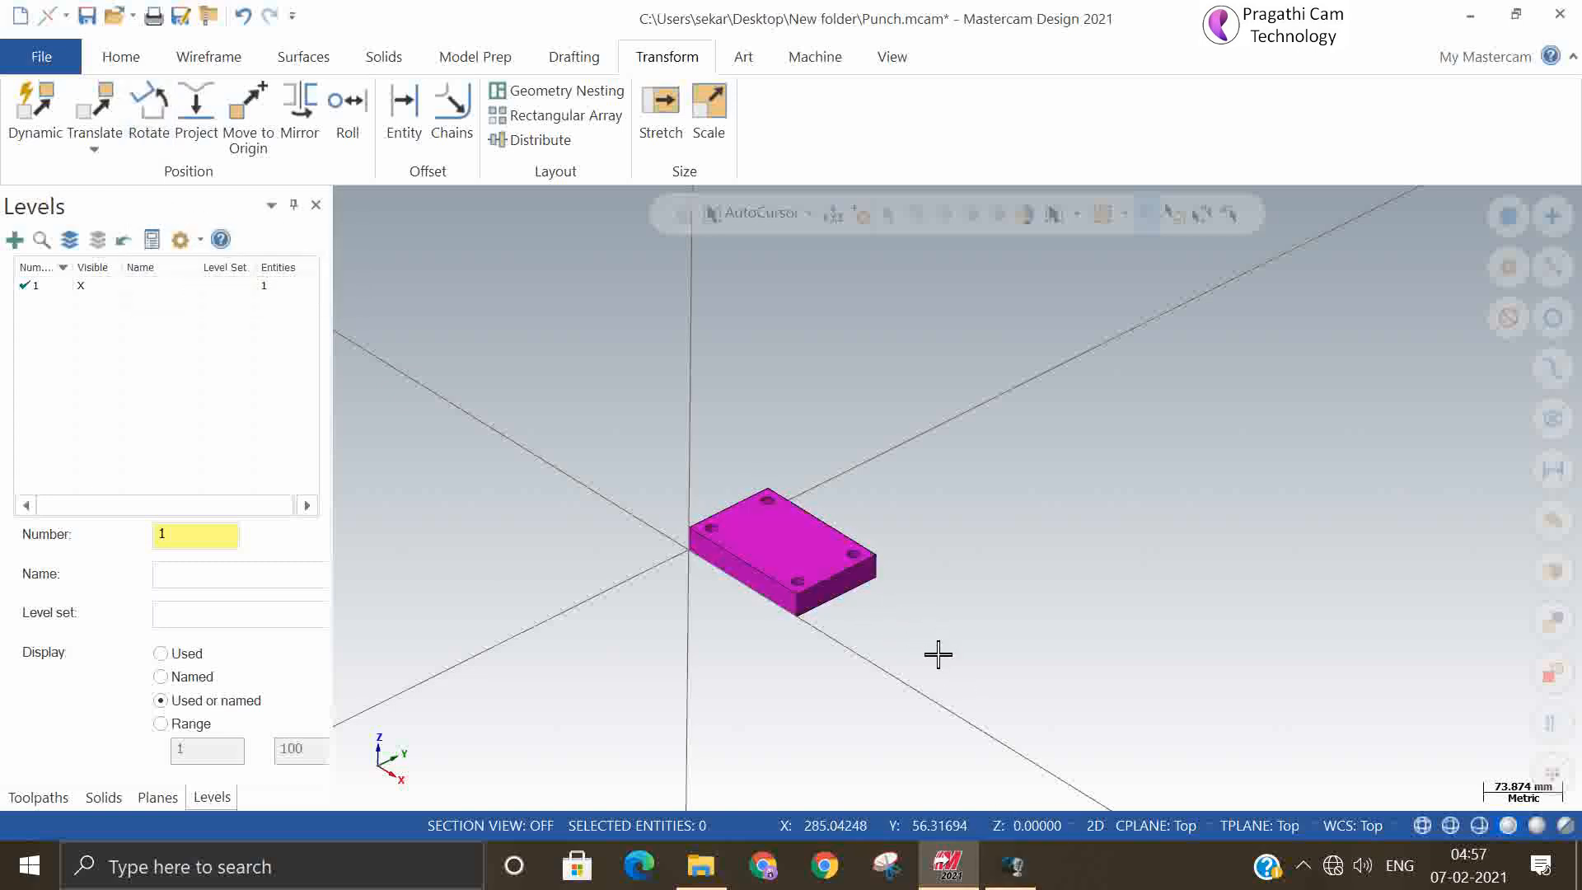
left_click(1133, 823)
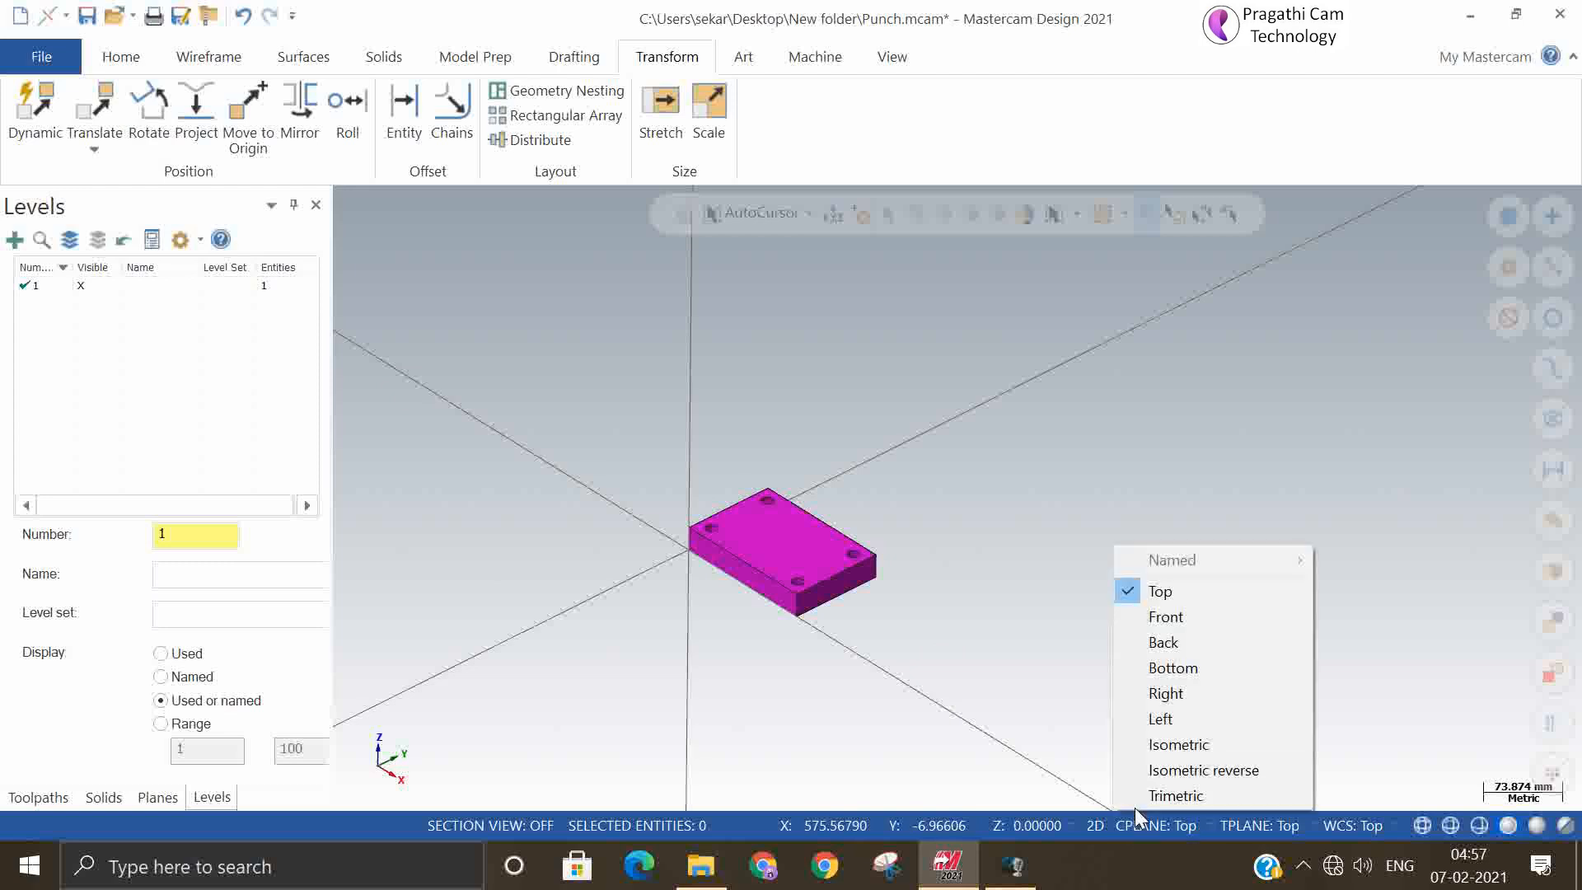
left_click(1188, 696)
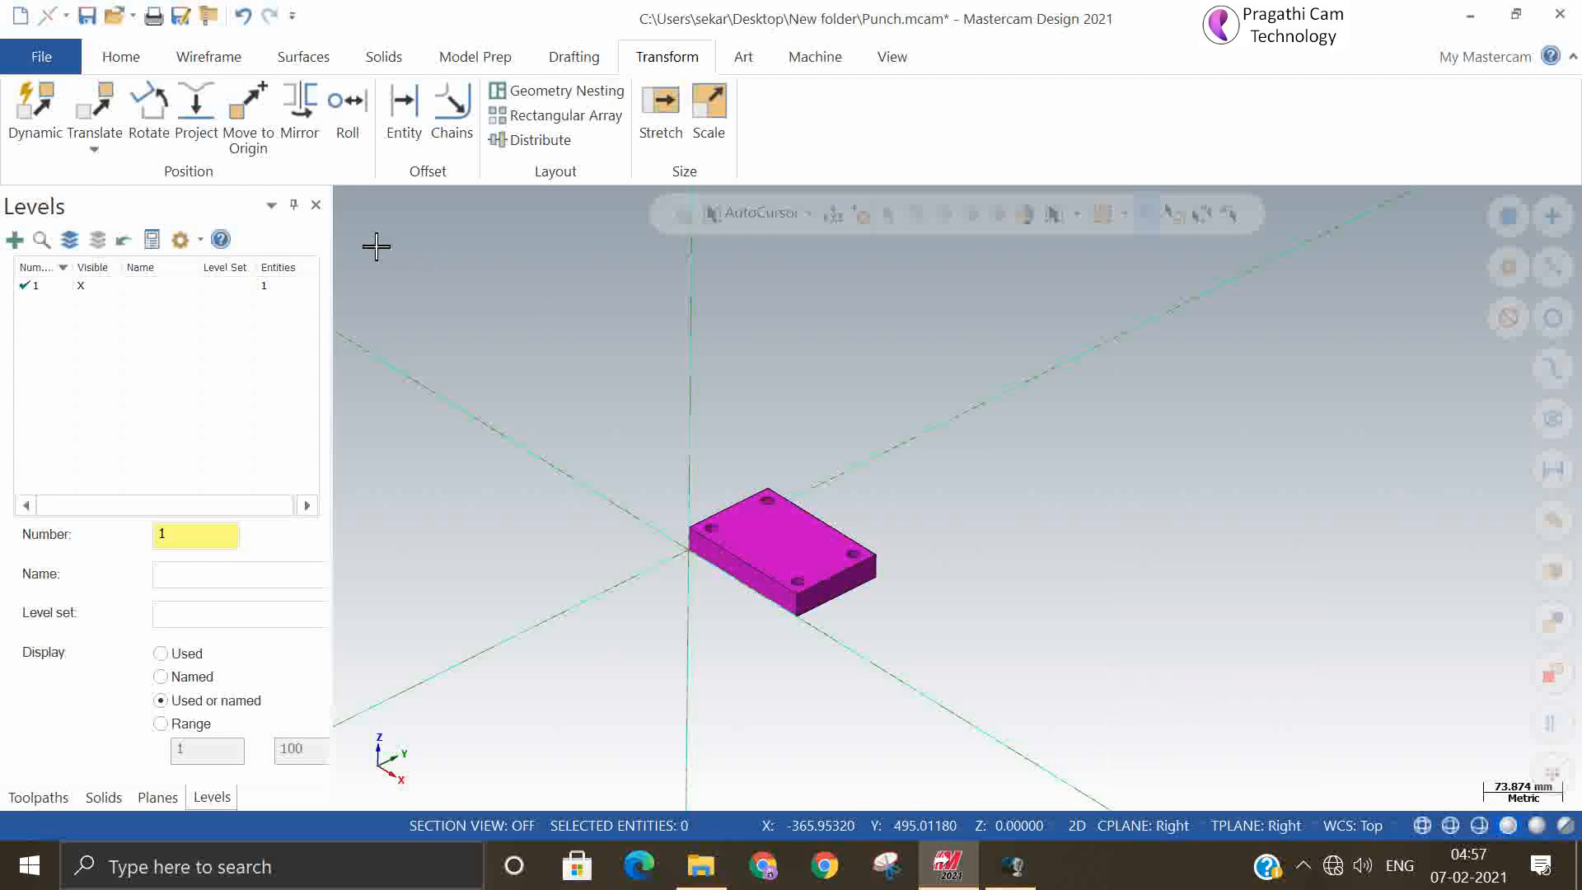
- Rotate the punch plate 180 degrees about the origin in the Right plane, using the Move method
left_click(150, 112)
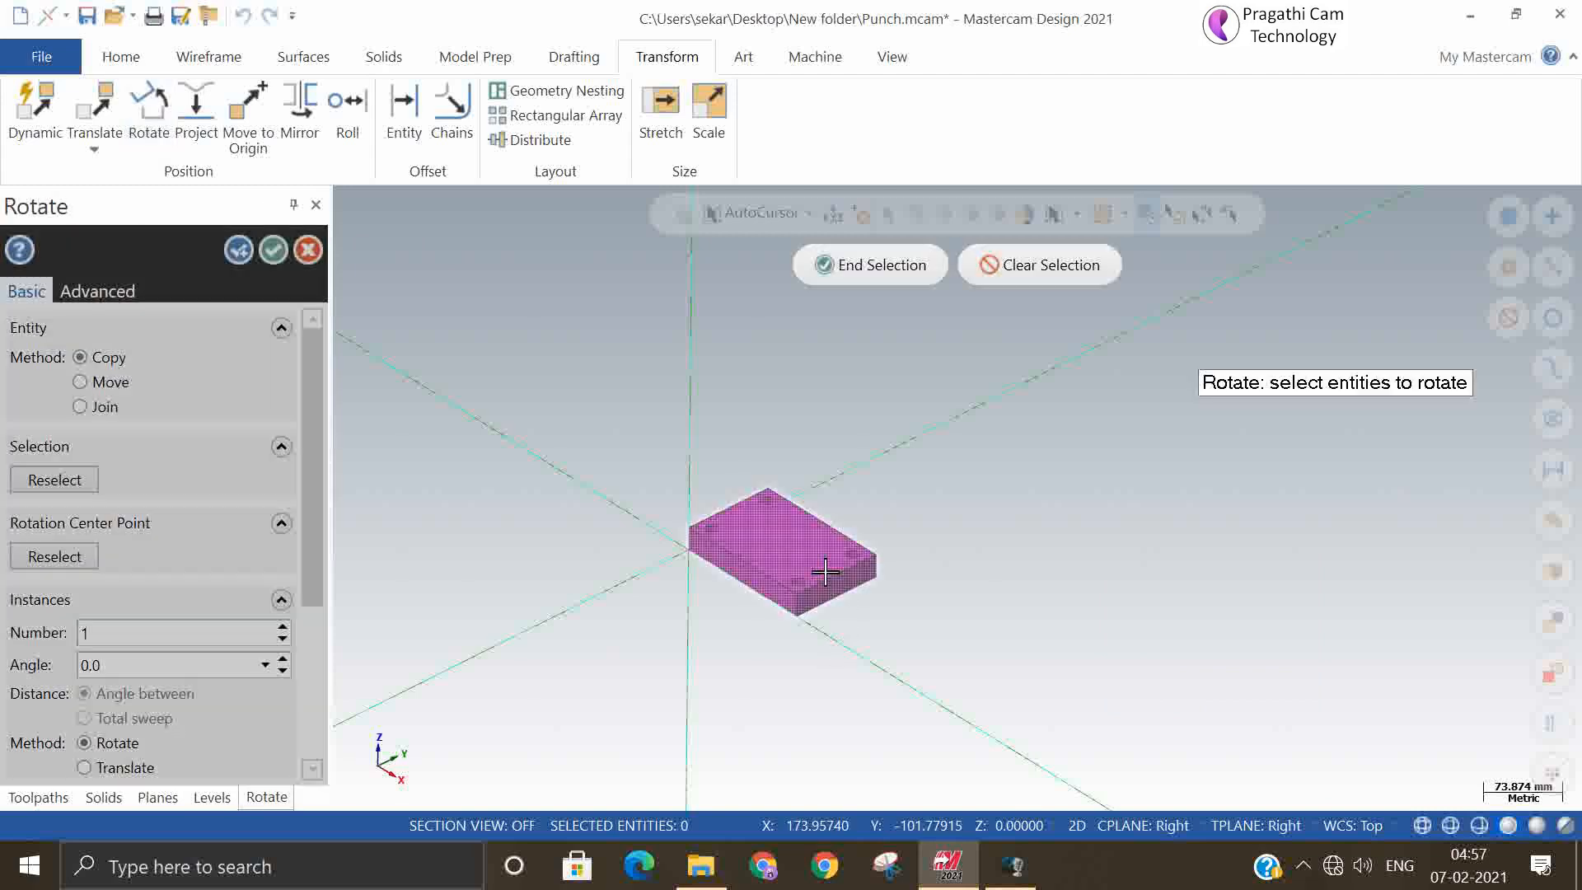
left_click(837, 527)
left_click(876, 275)
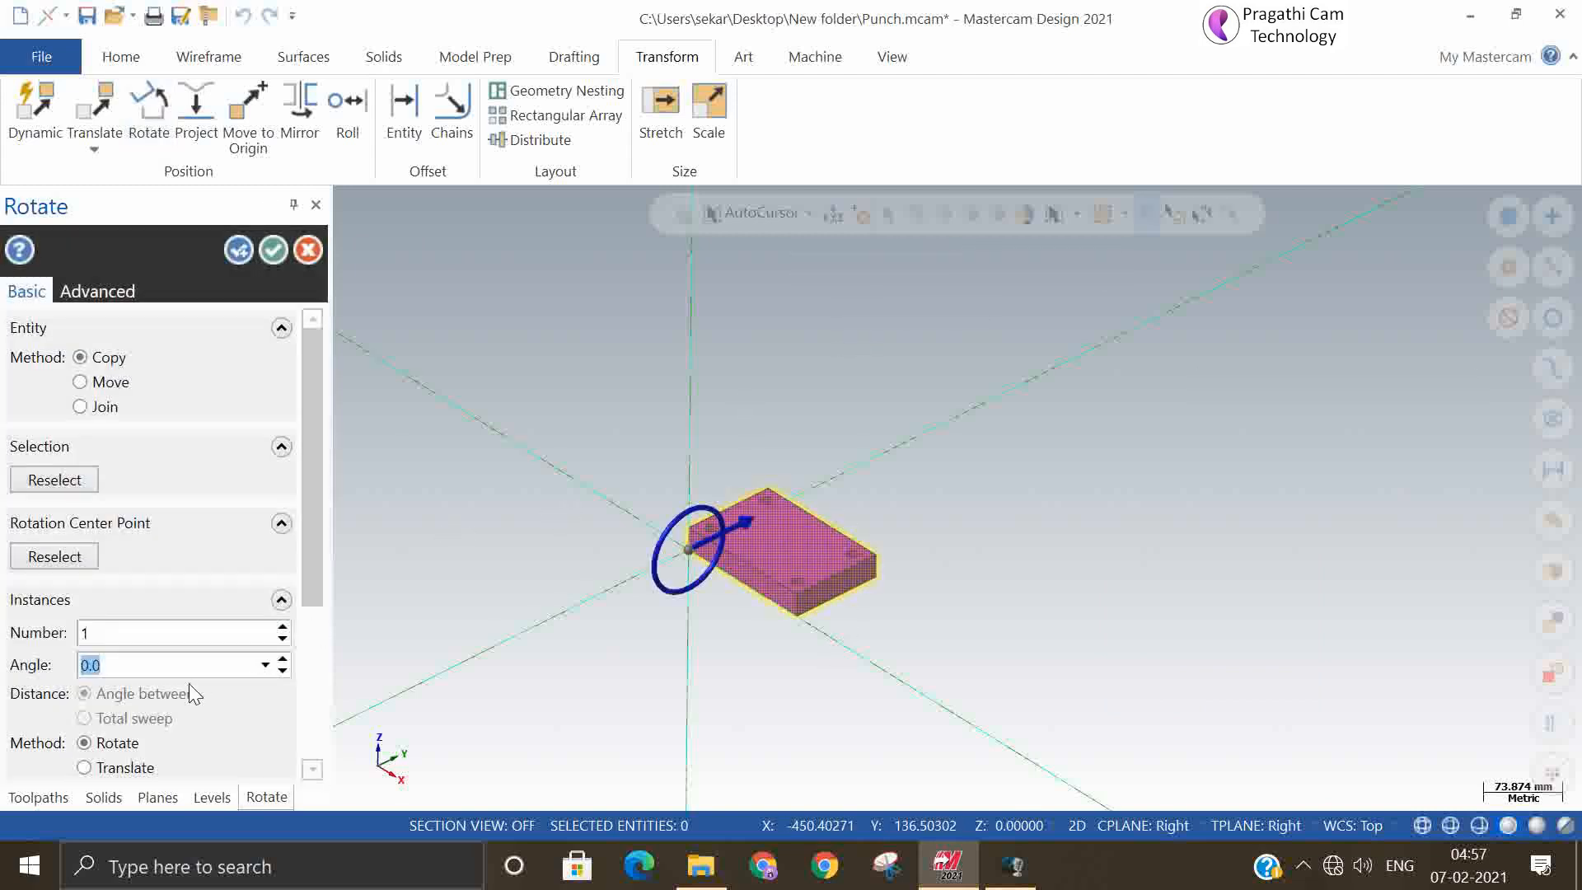
type("180")
key("Tab")
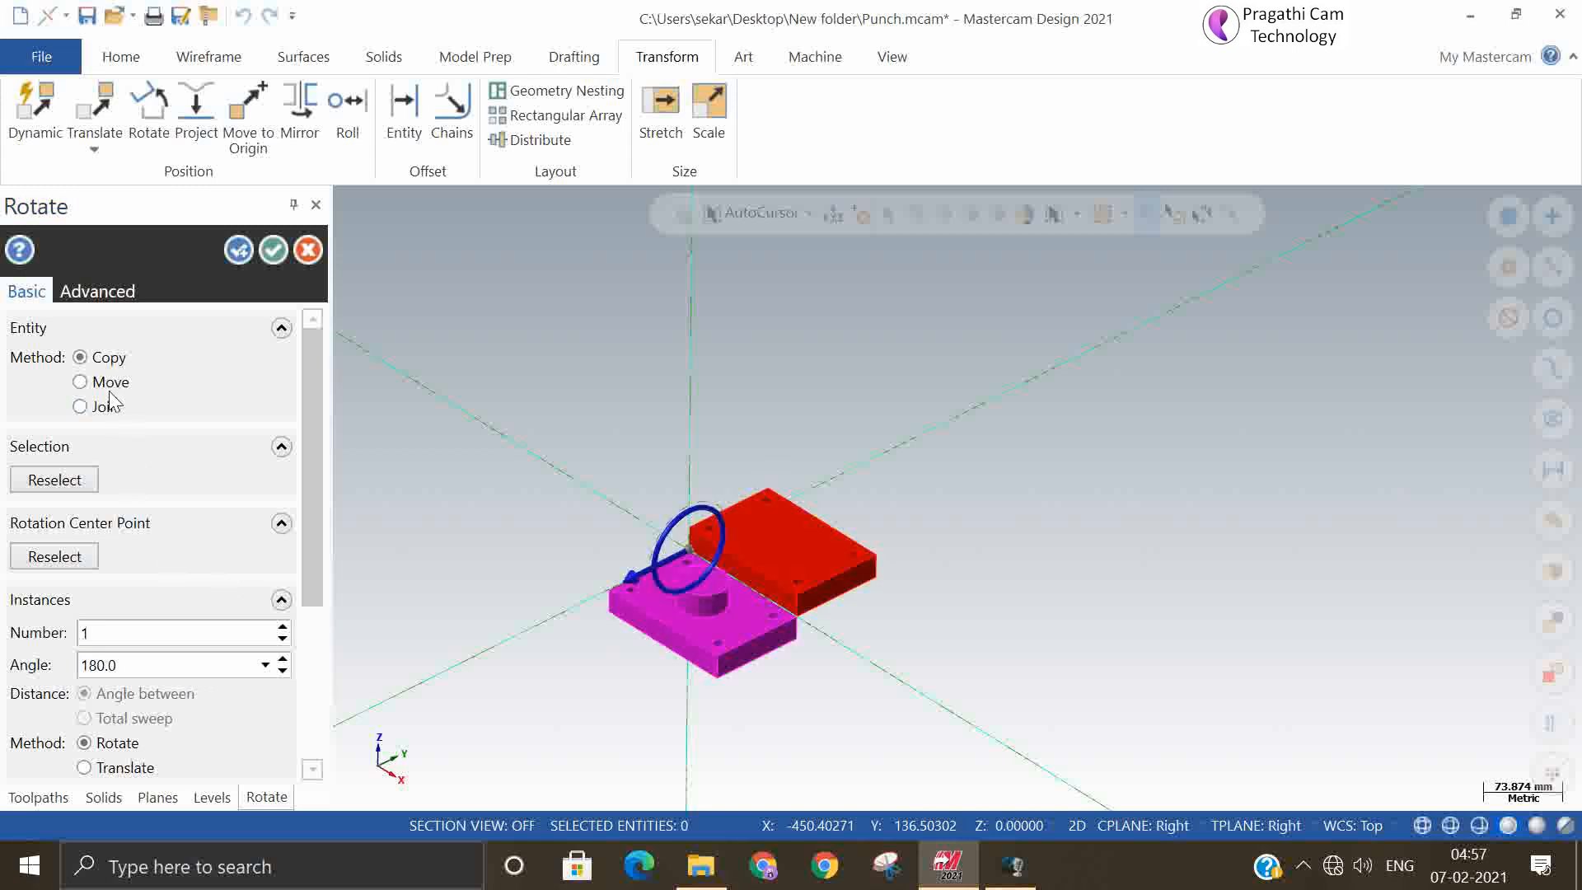
left_click(80, 382)
left_click(277, 252)
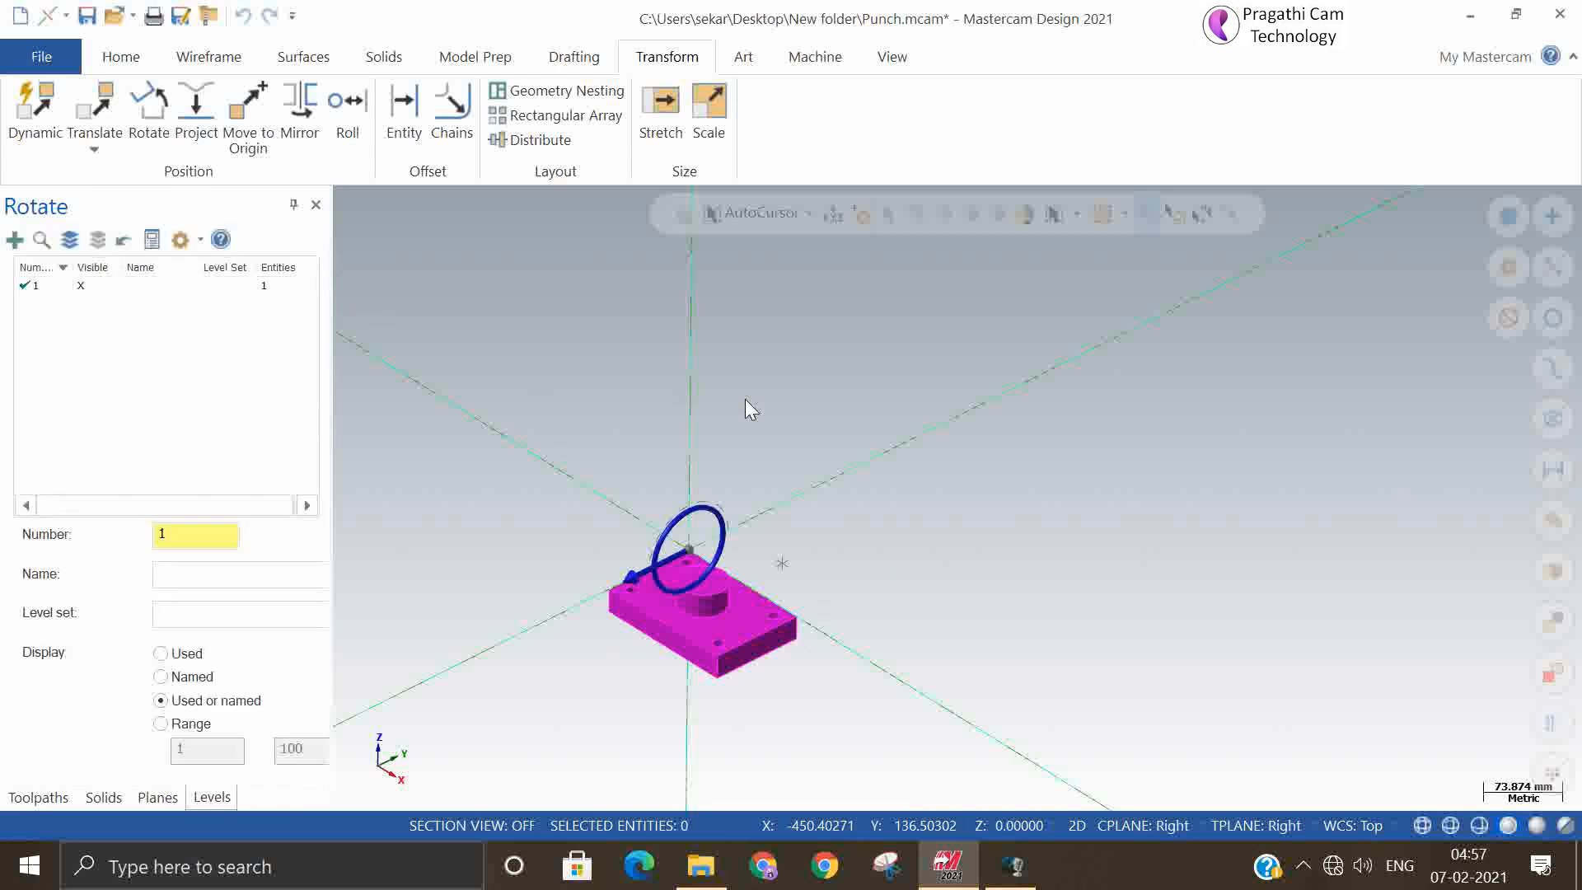
- Show the rotated punch plate in the isometric view and clear its transform colours
right_click(797, 394)
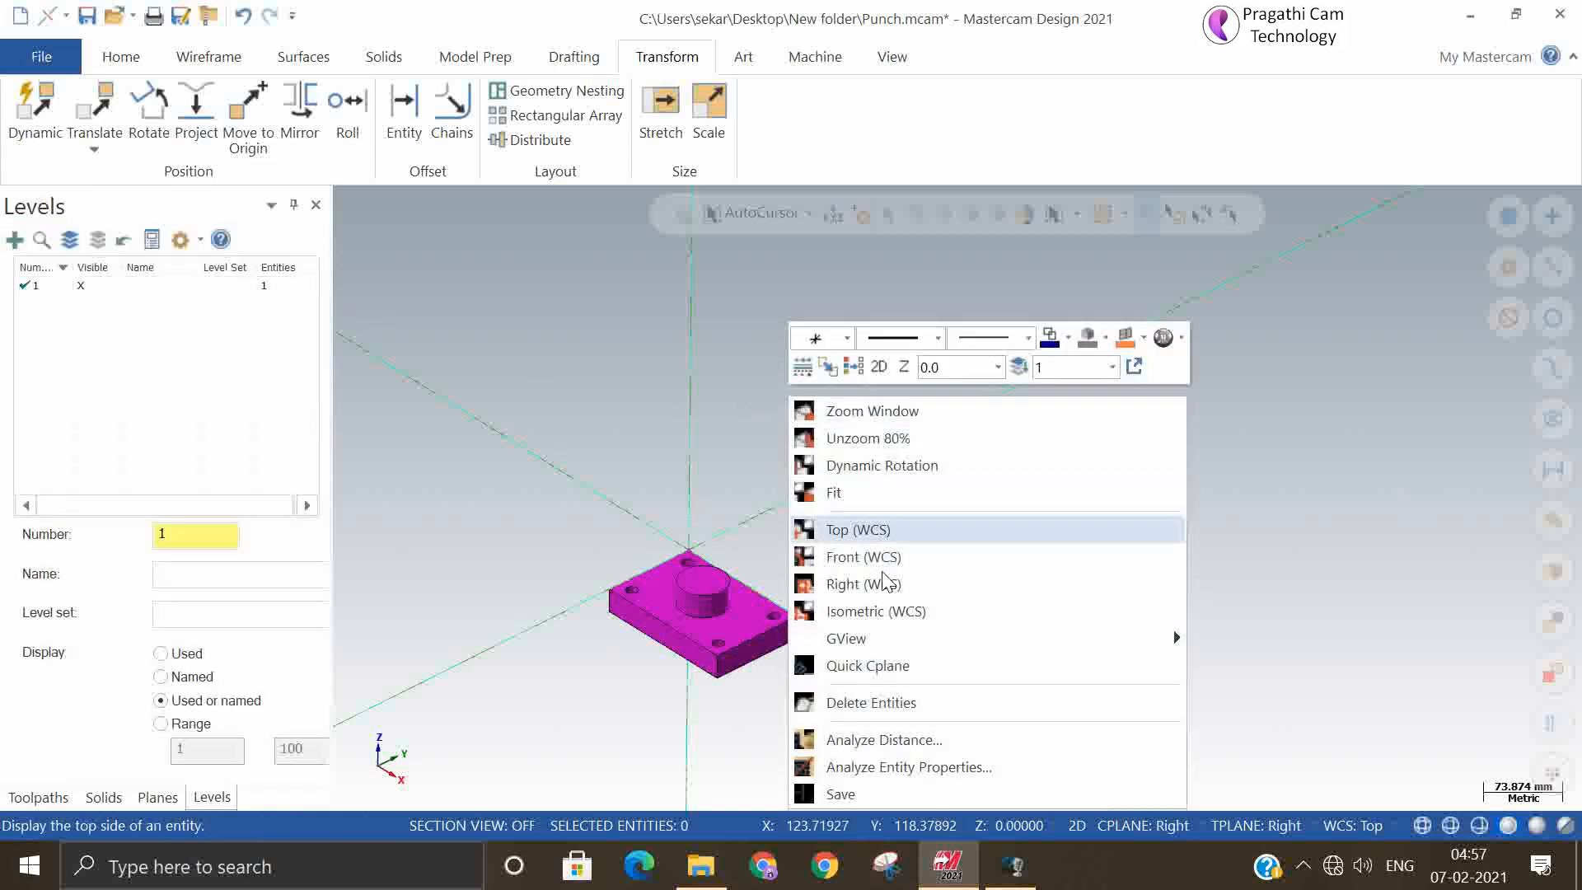
left_click(897, 608)
scroll(897, 607, "up", 3)
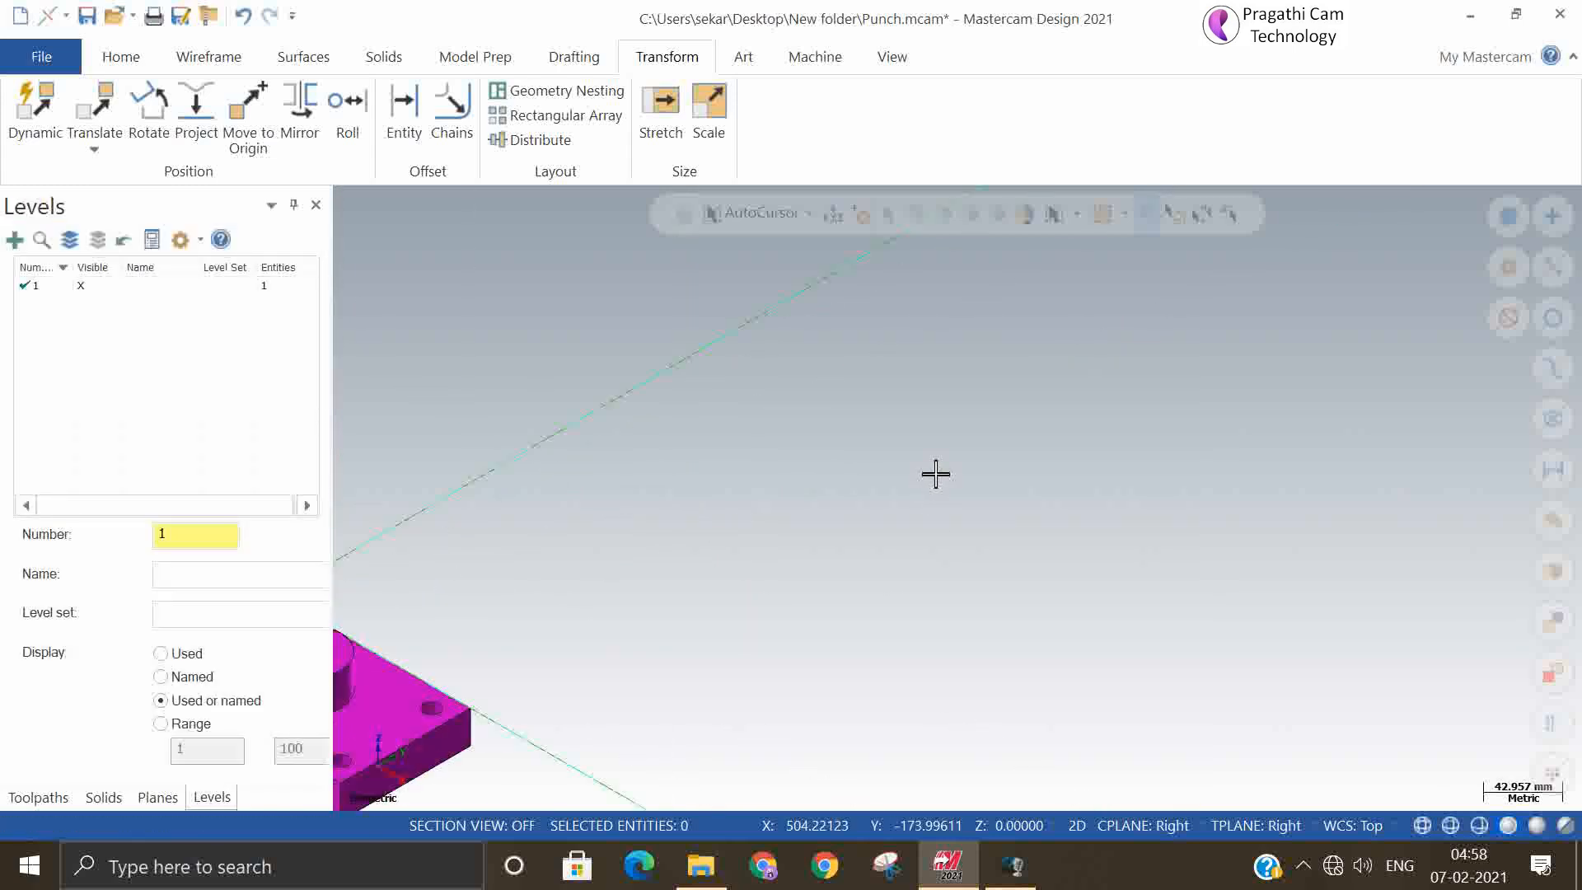
right_click(1006, 458)
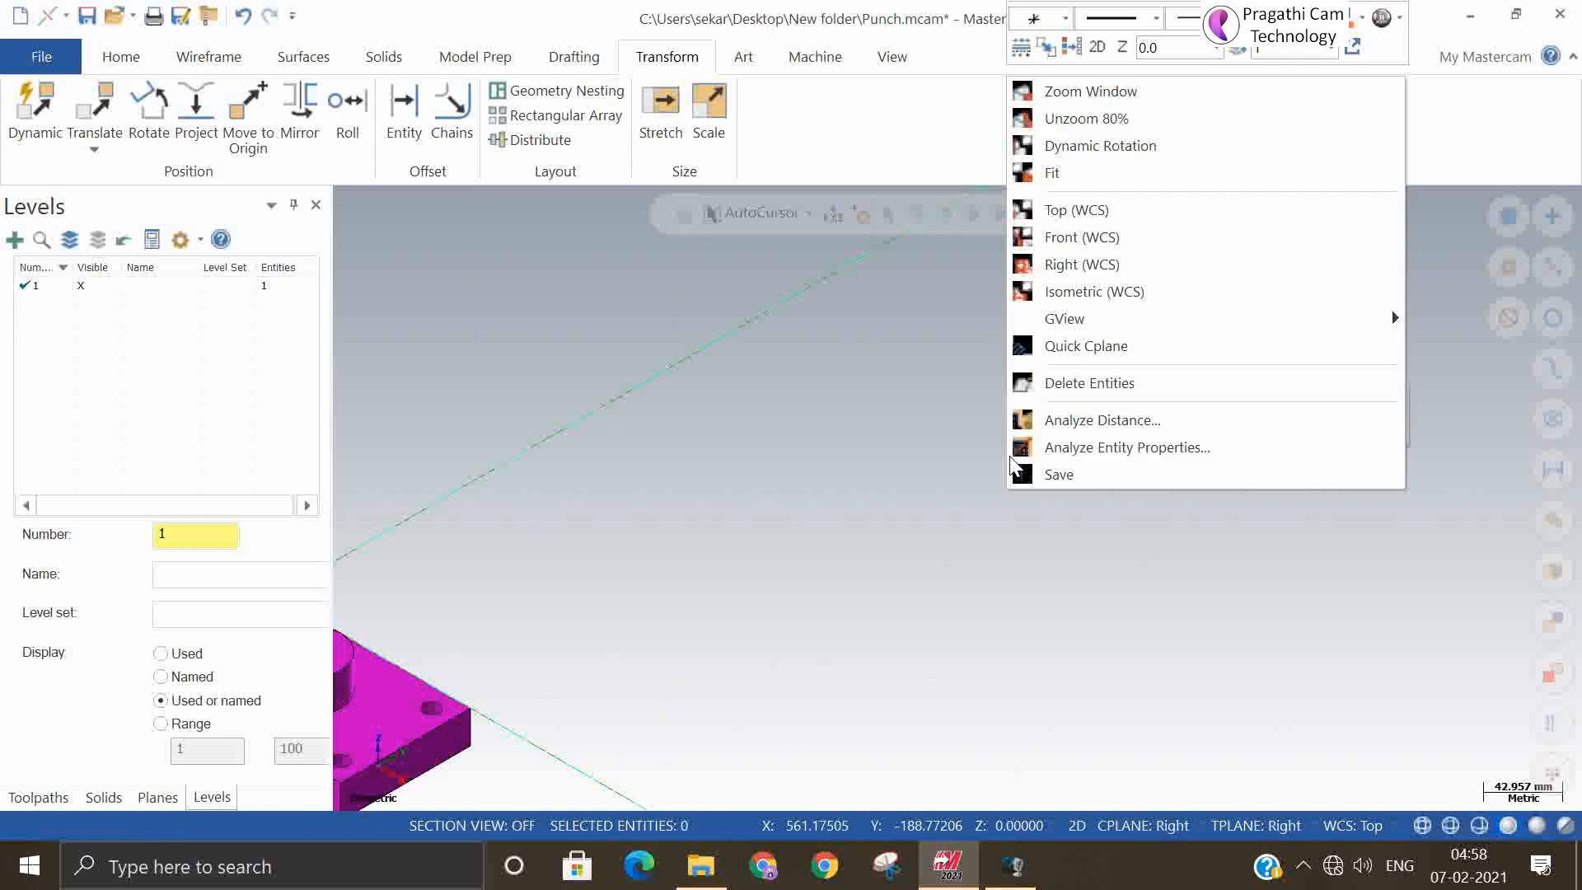
left_click(1055, 172)
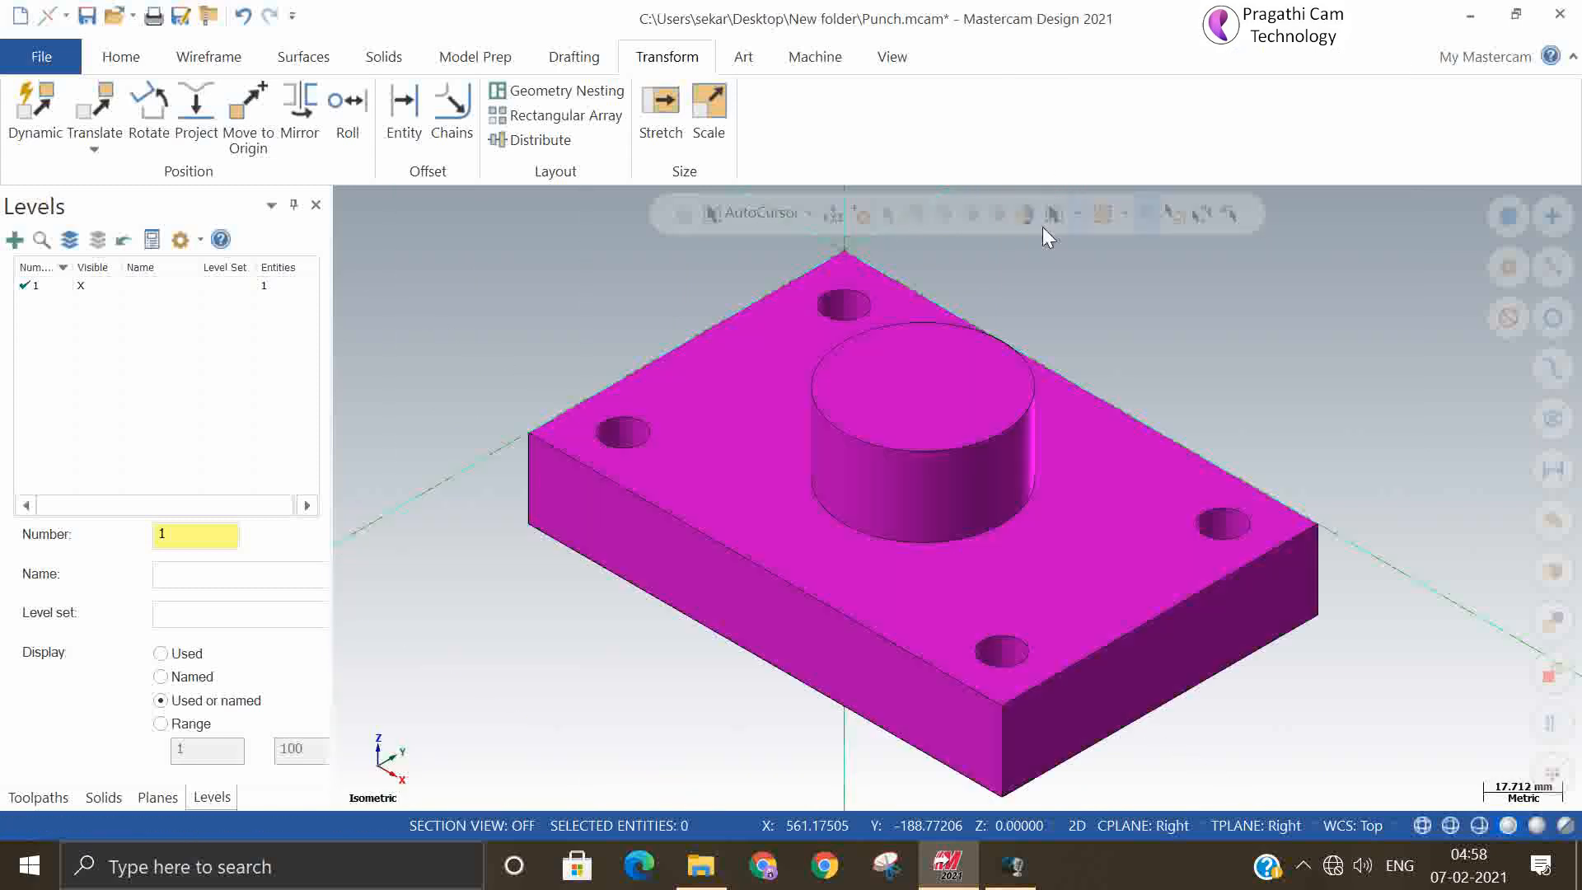
right_click(490, 607)
left_click(544, 210)
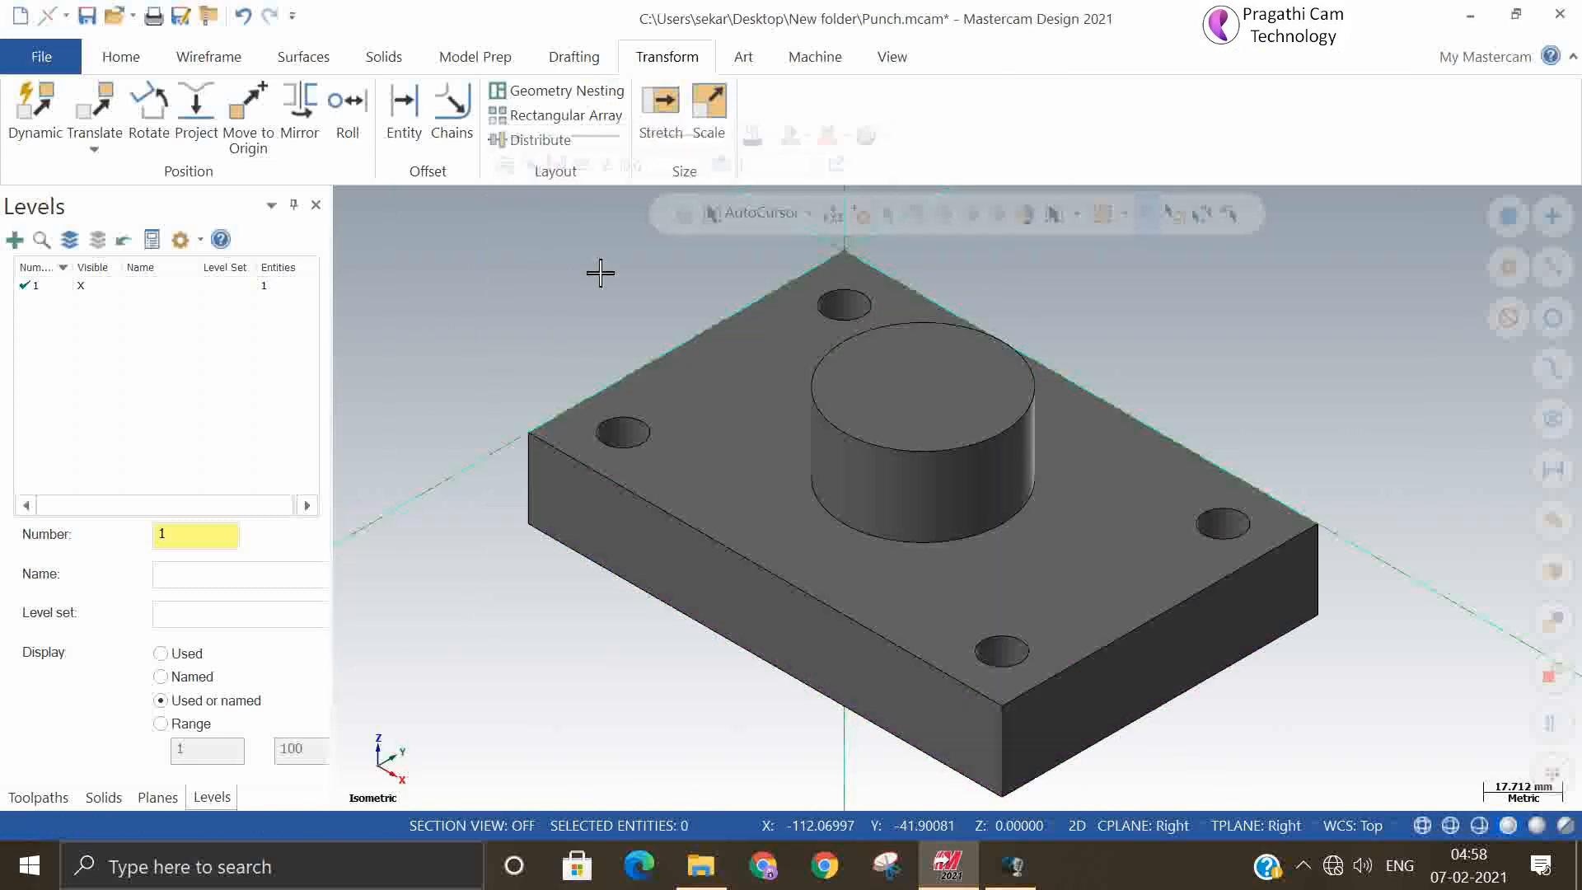
- Set the construction and tool planes back to Top
scroll(623, 491, "down", 3)
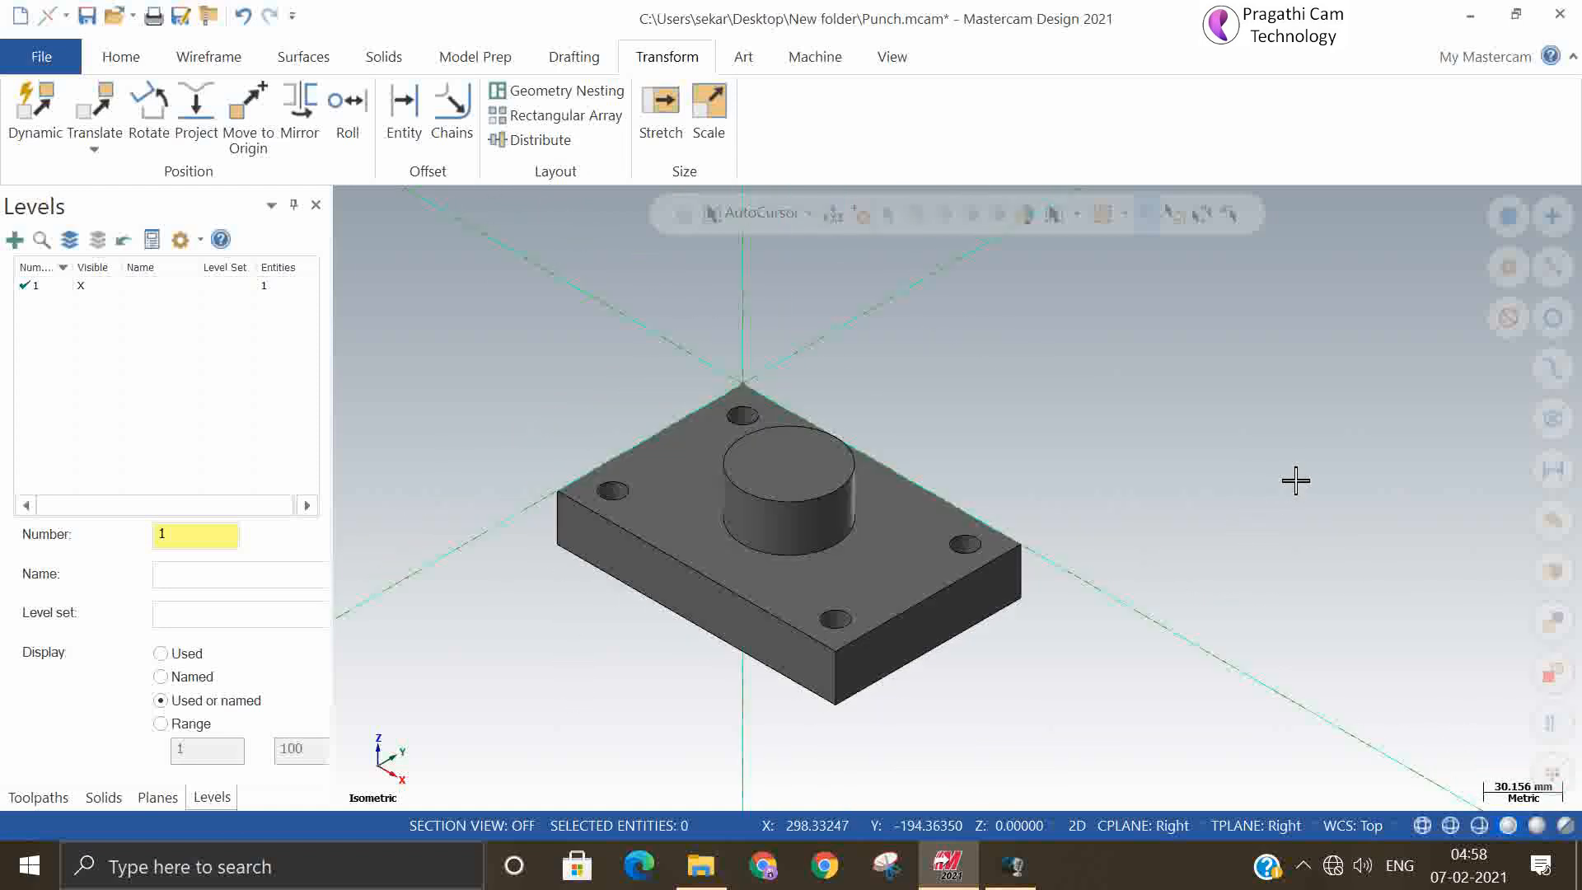
left_click(1119, 824)
left_click(1192, 591)
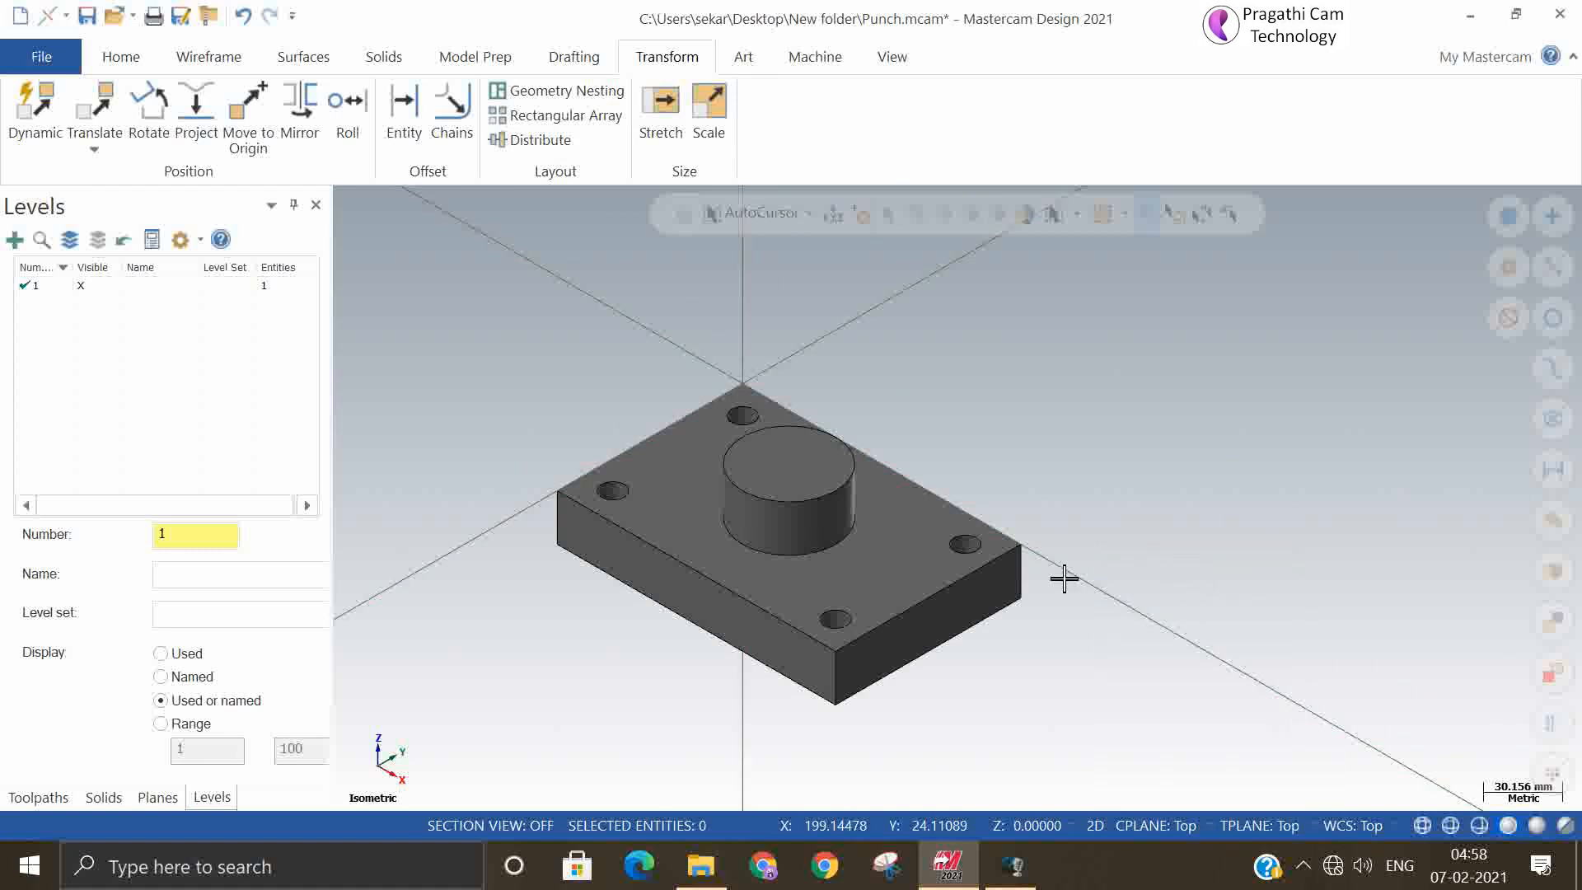
- Measure the punch plate's length and width between its upper-face corners with Analyze Distance
left_click(115, 57)
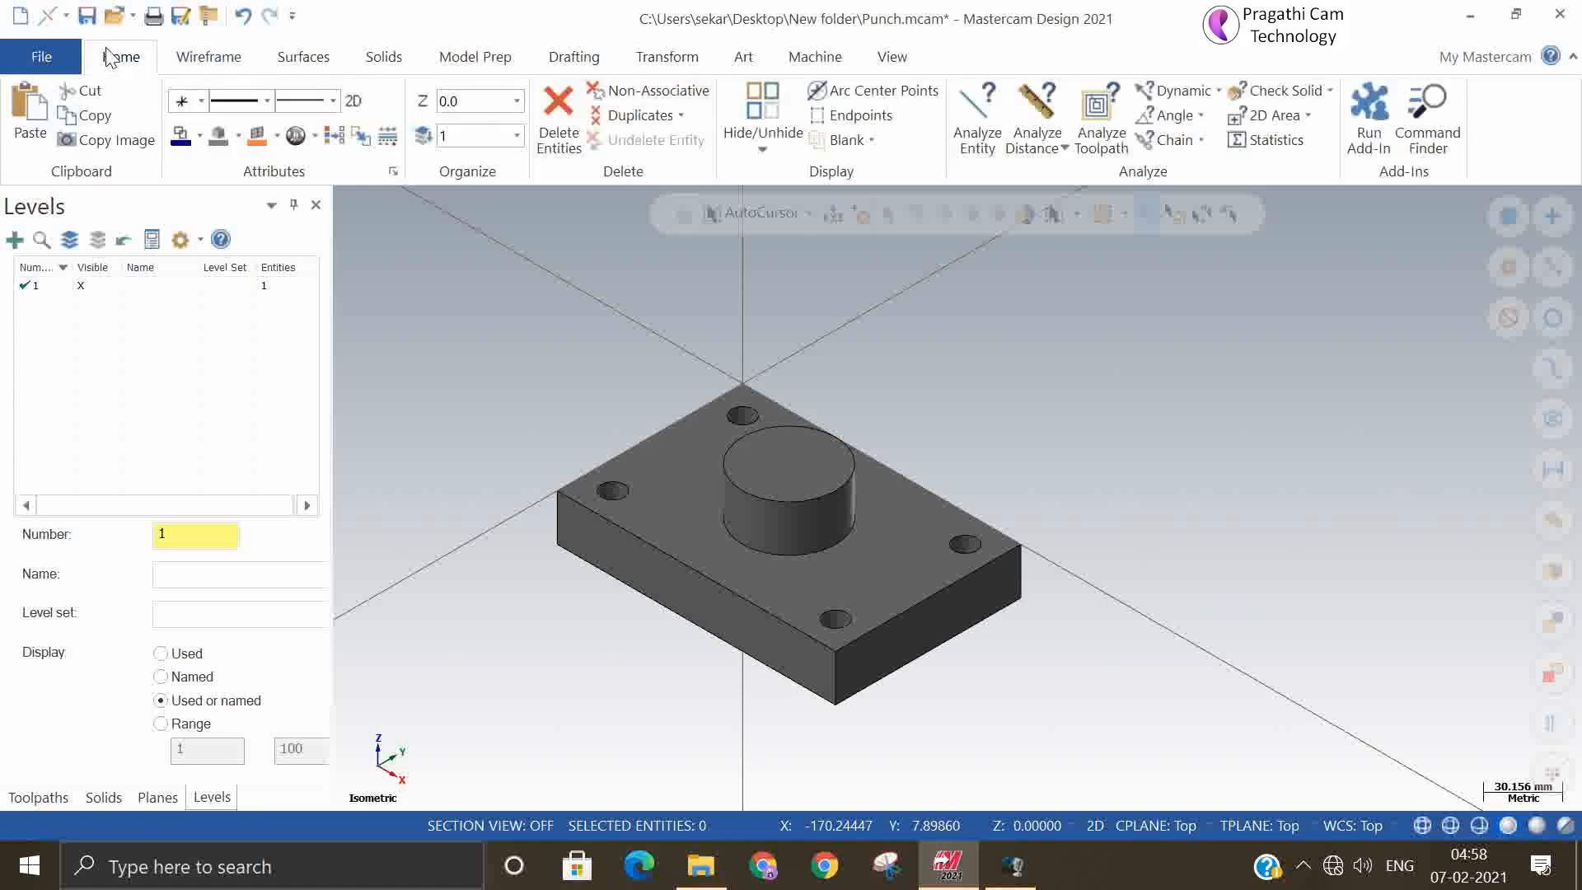
left_click(1040, 103)
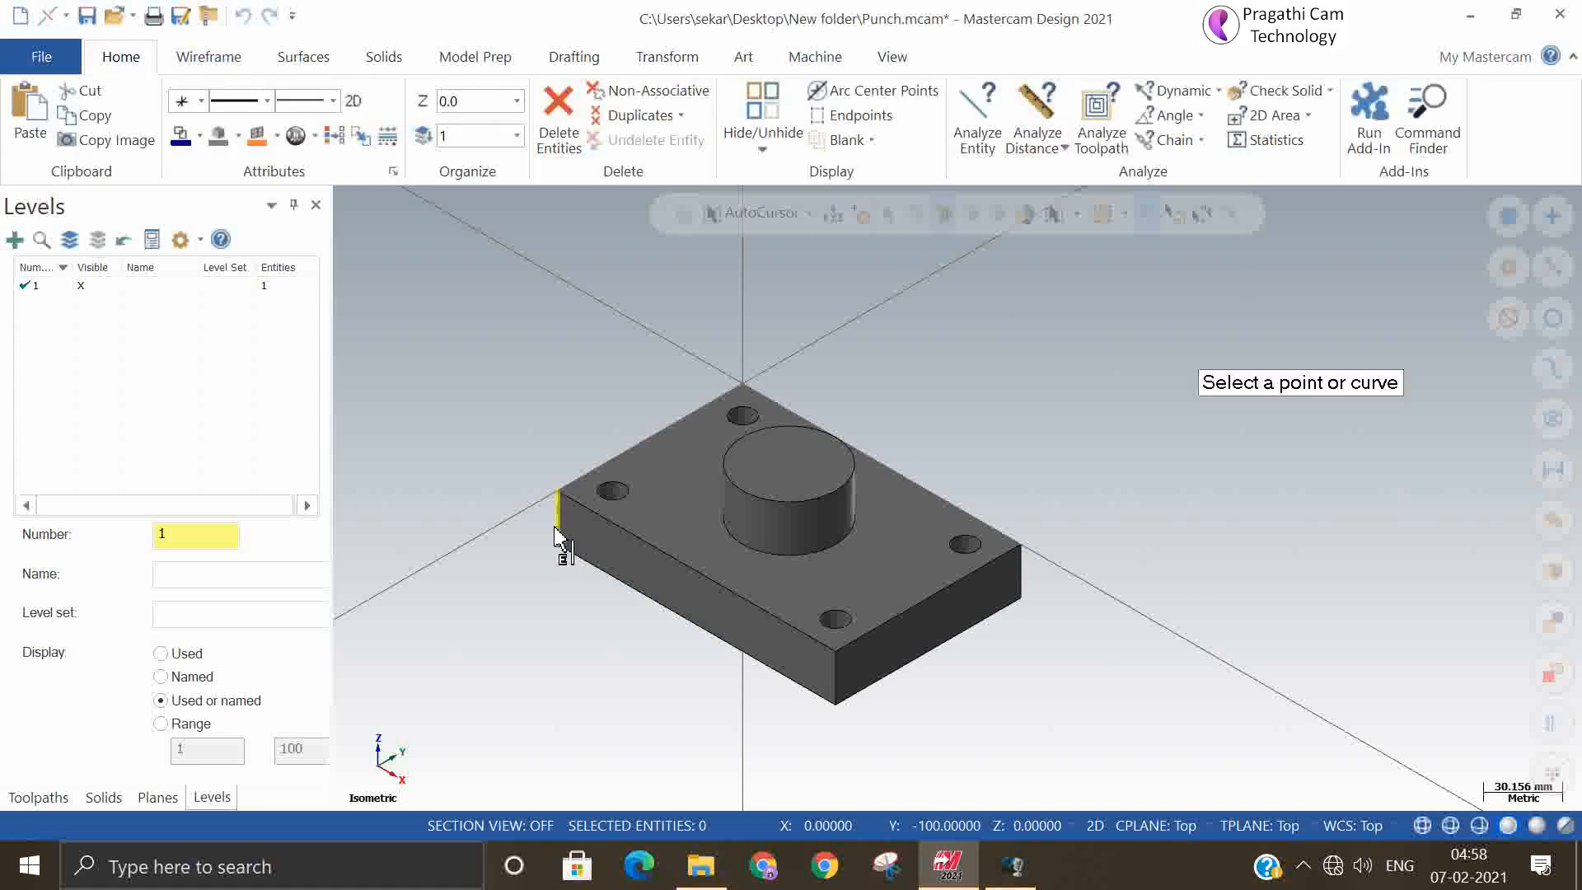
left_click(557, 492)
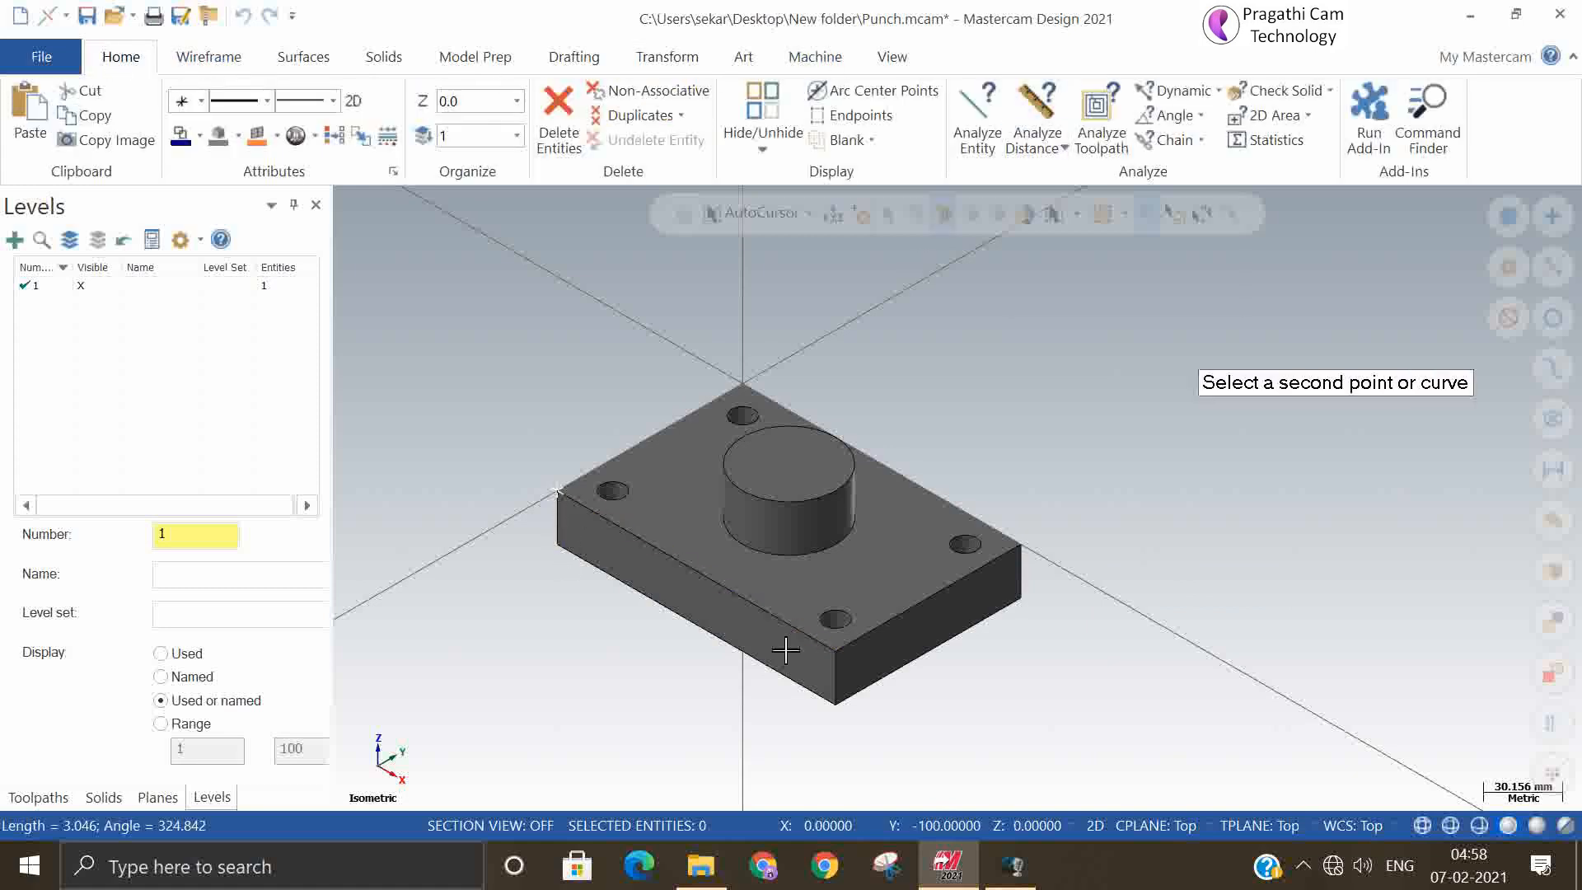
left_click(835, 651)
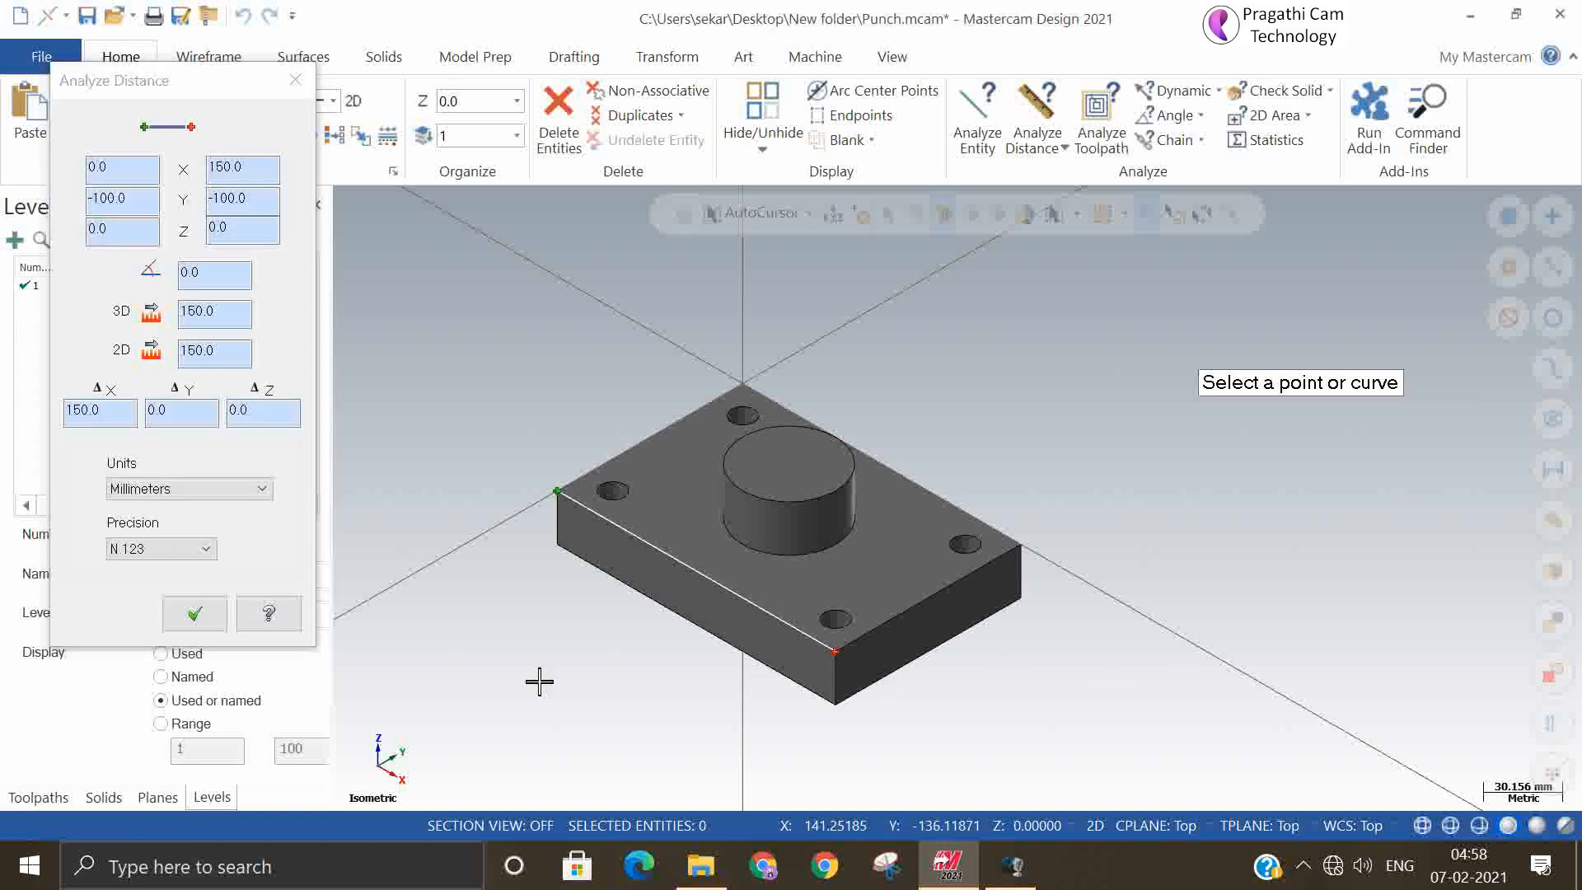
left_click(195, 615)
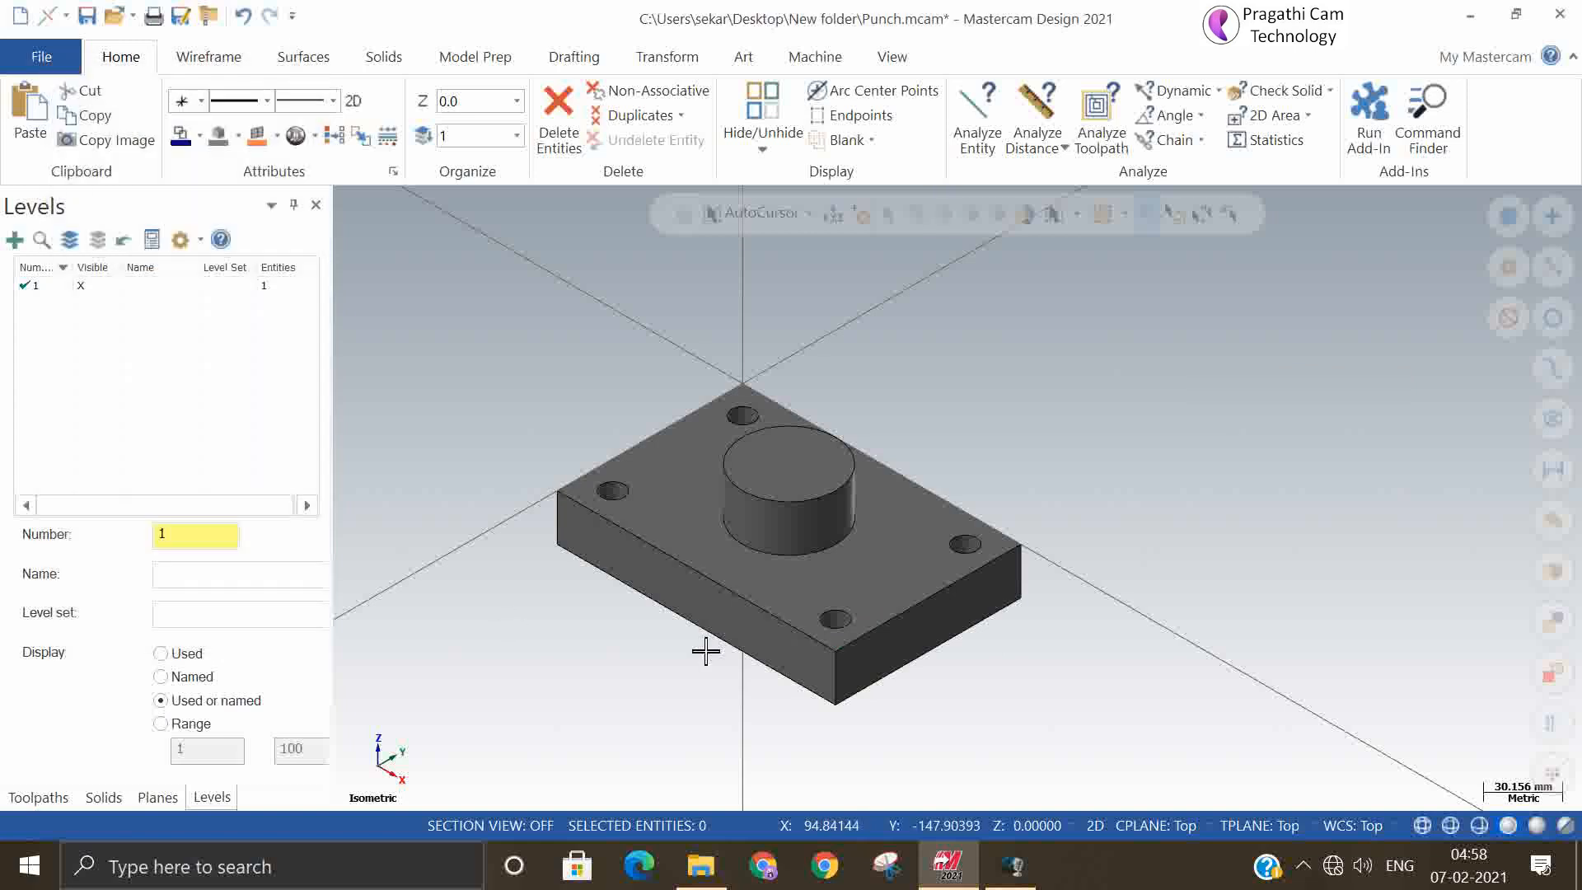
left_click(834, 652)
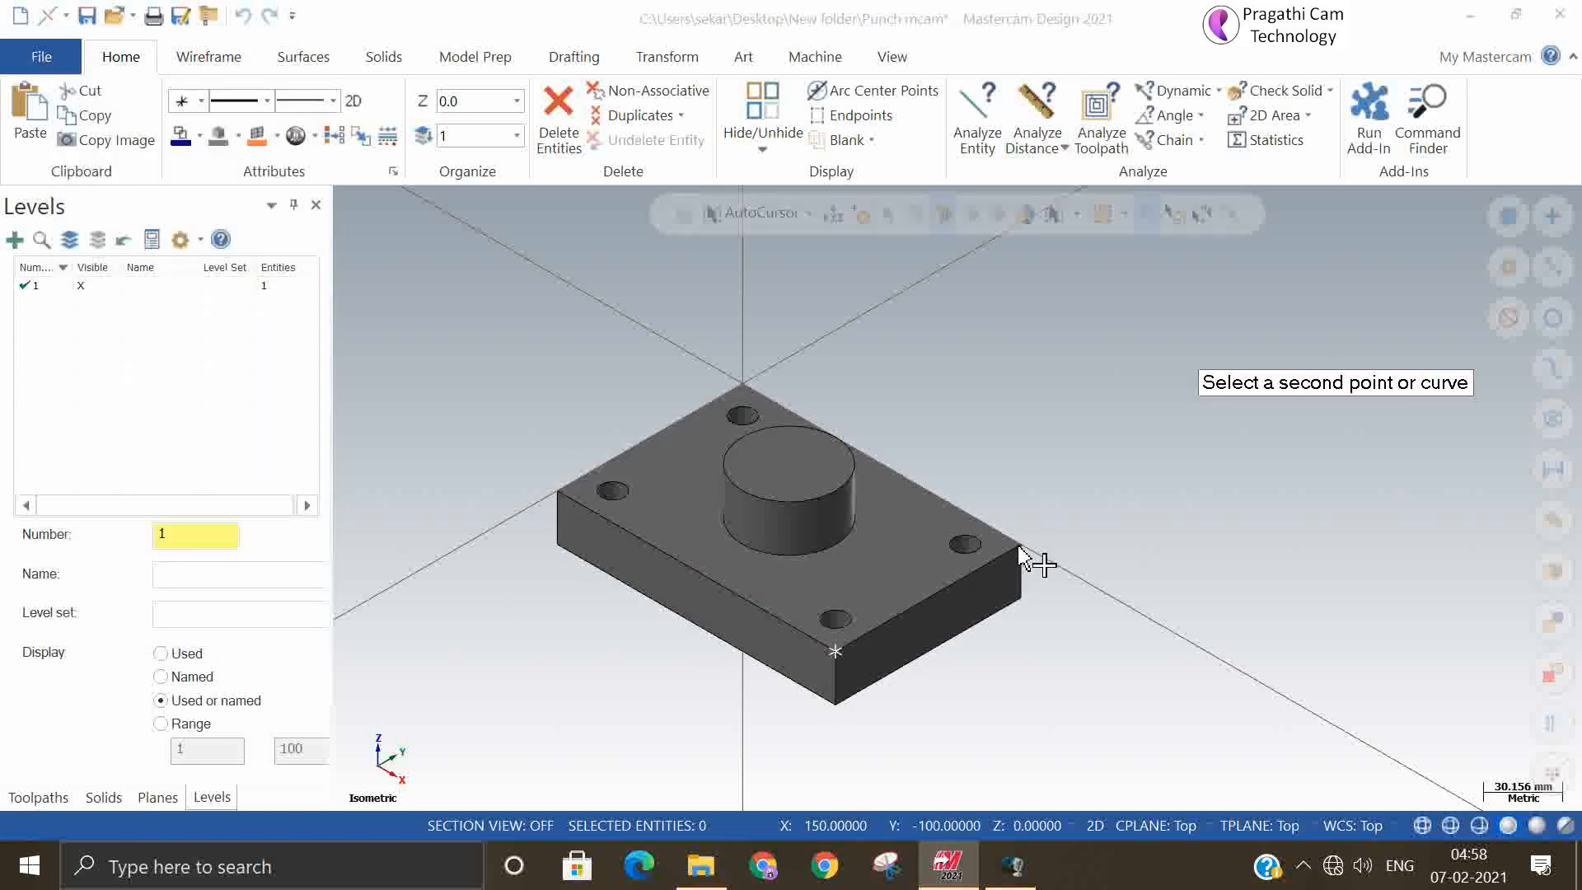
left_click(1020, 545)
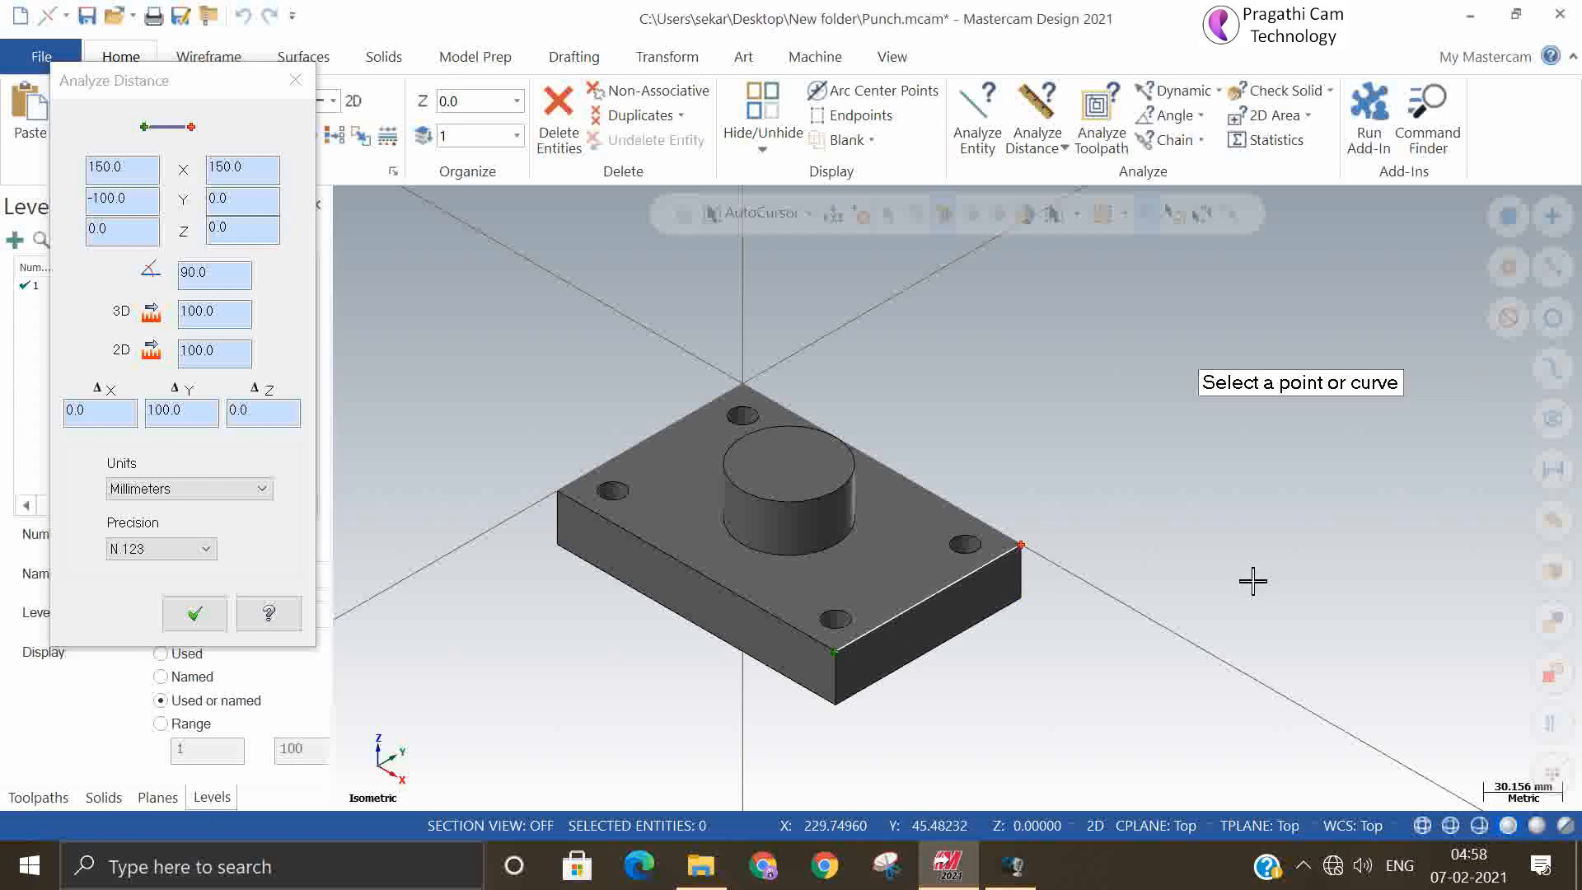
left_click(204, 617)
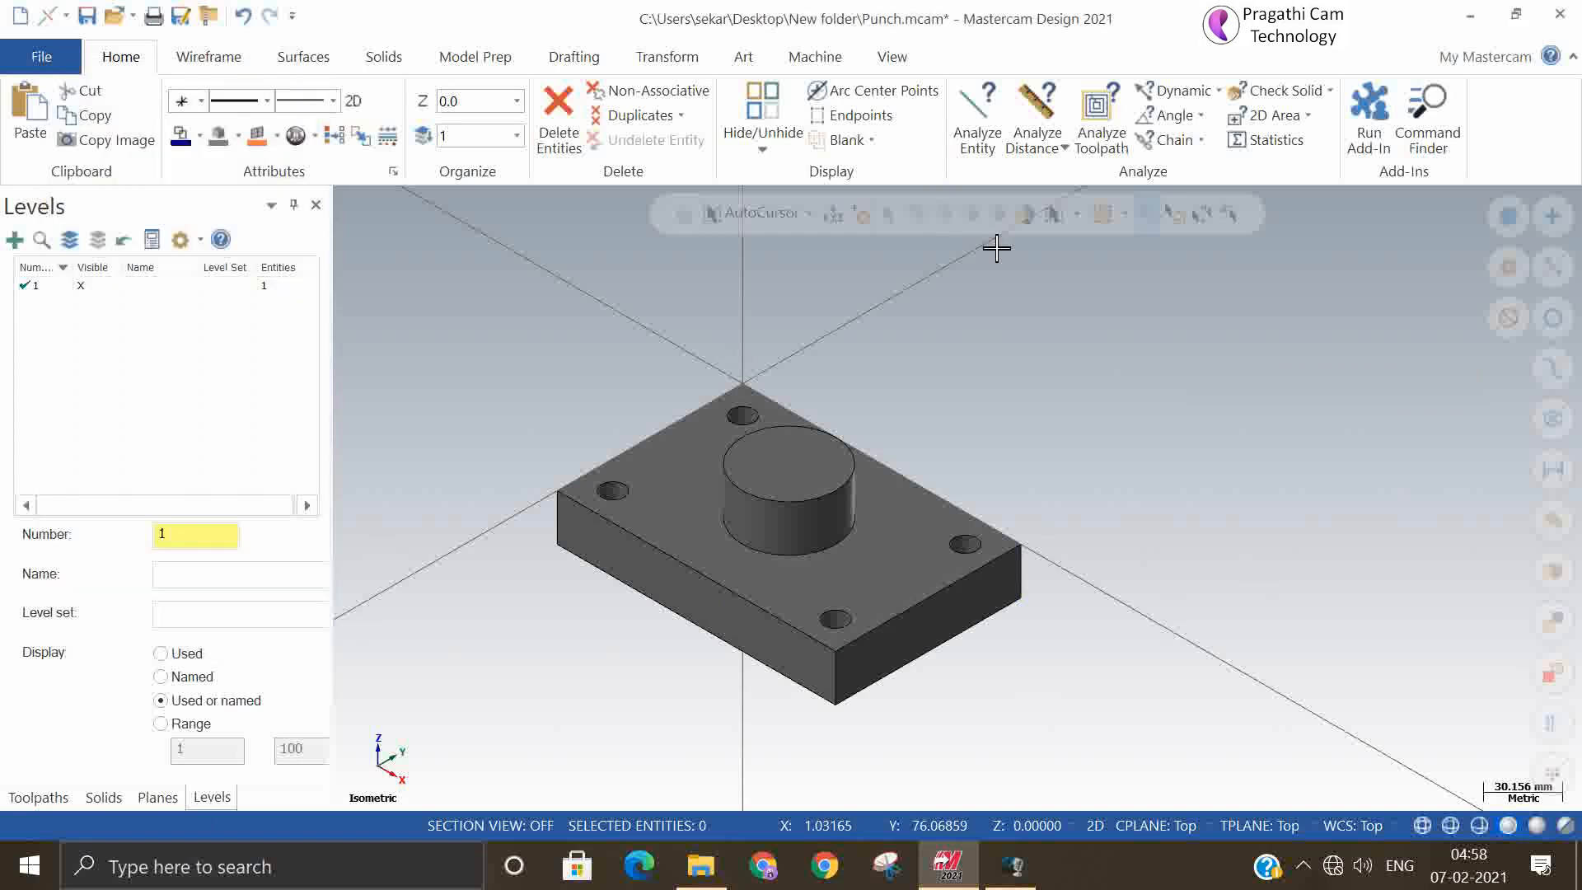
- Measure from the centre of the punch's top face to the plate's front bottom corner to check the overall height
left_click(1037, 112)
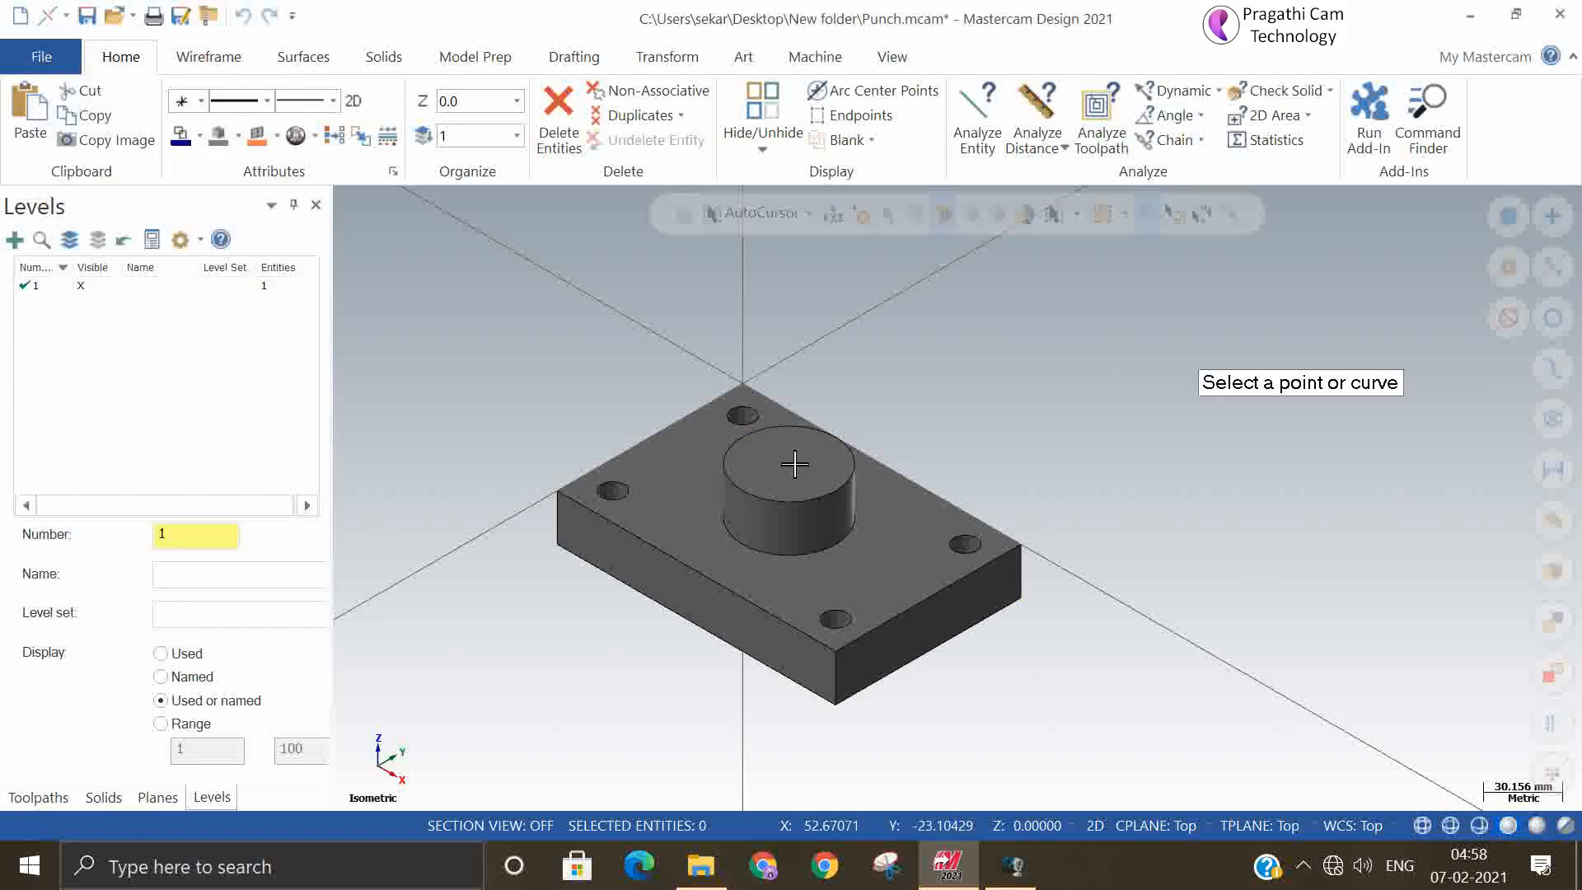
left_click(792, 499)
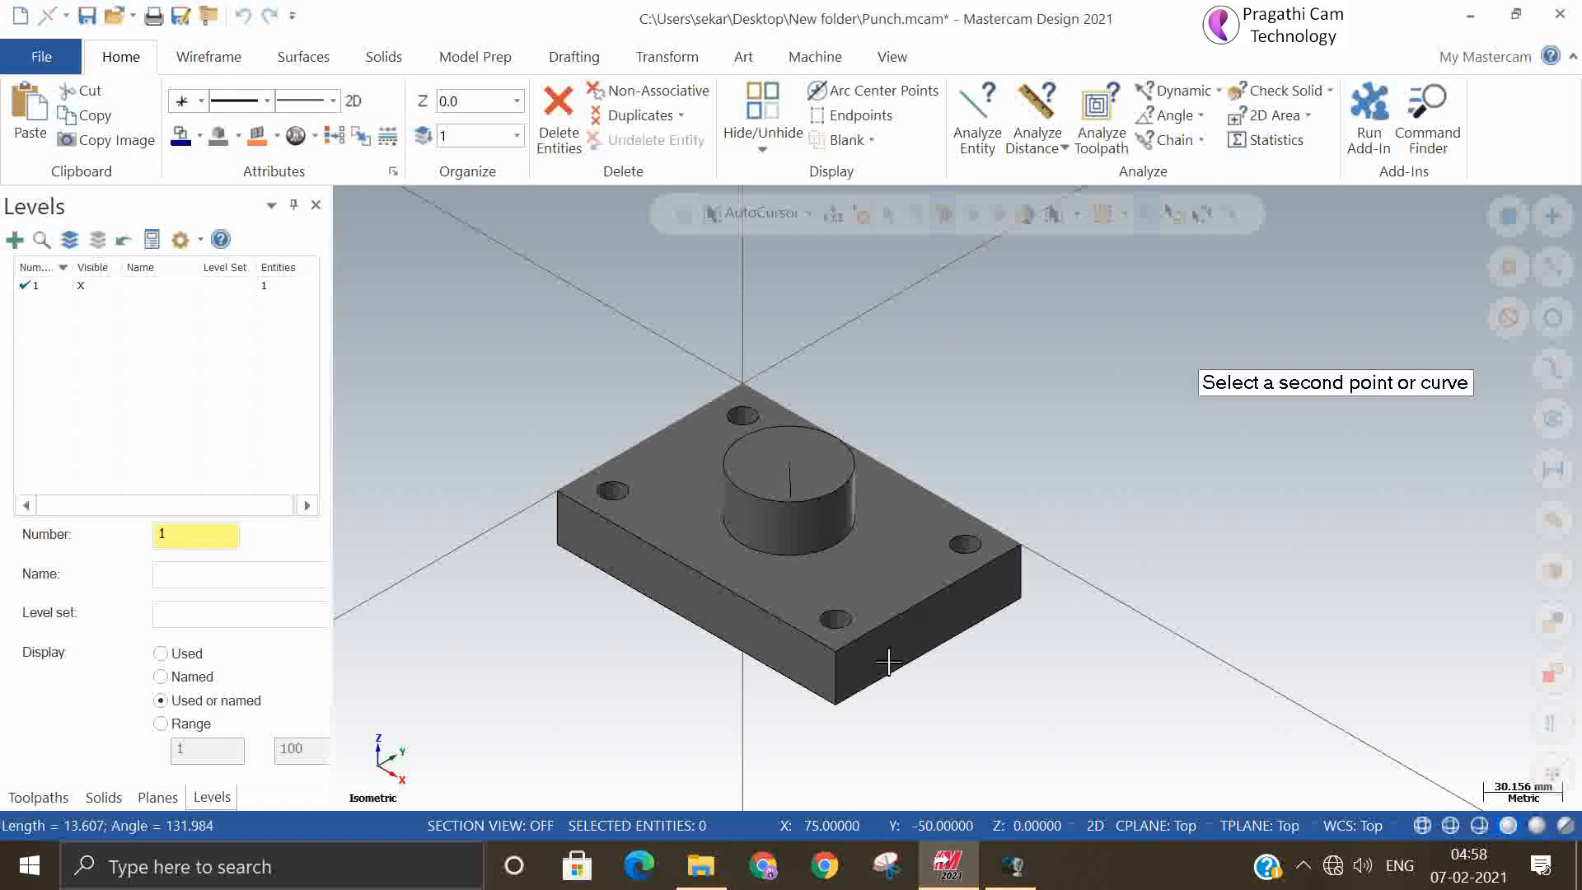
left_click(835, 705)
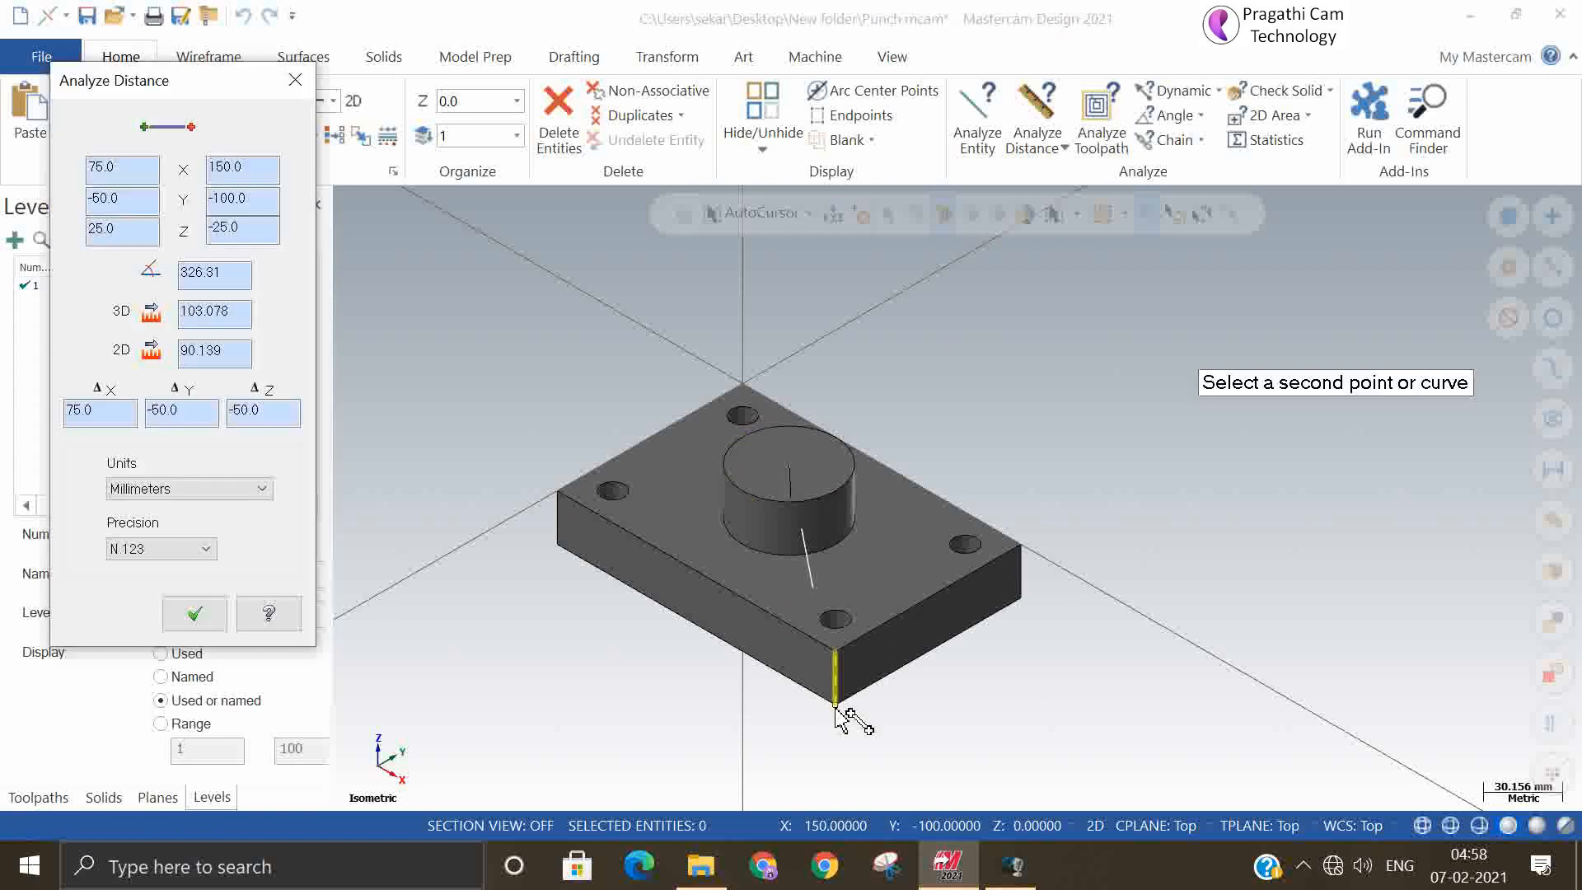
left_click(225, 358)
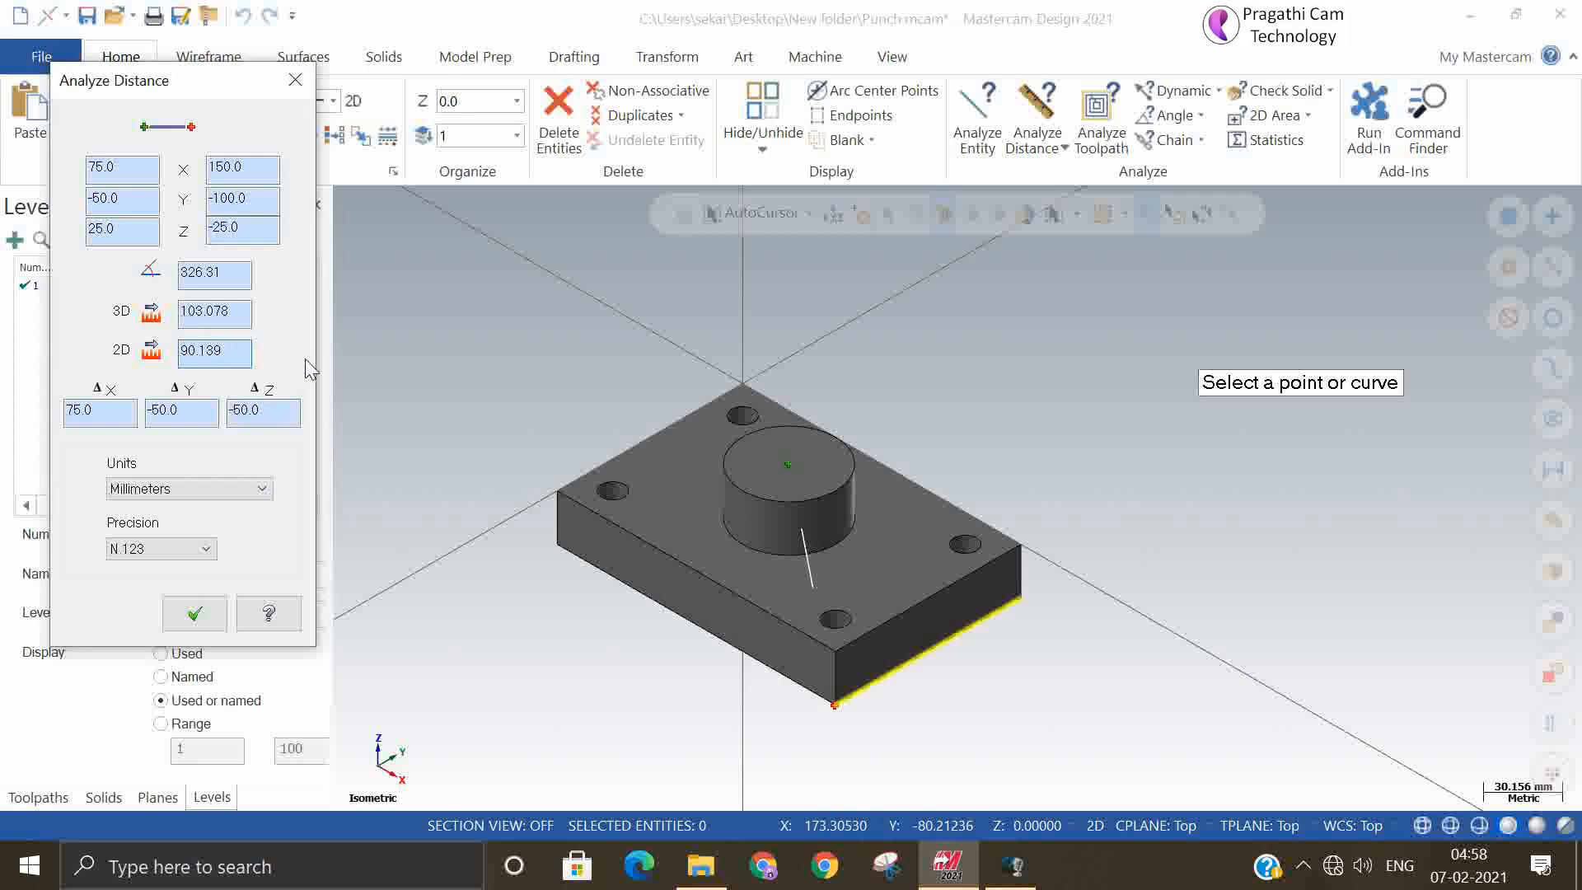
key("Escape")
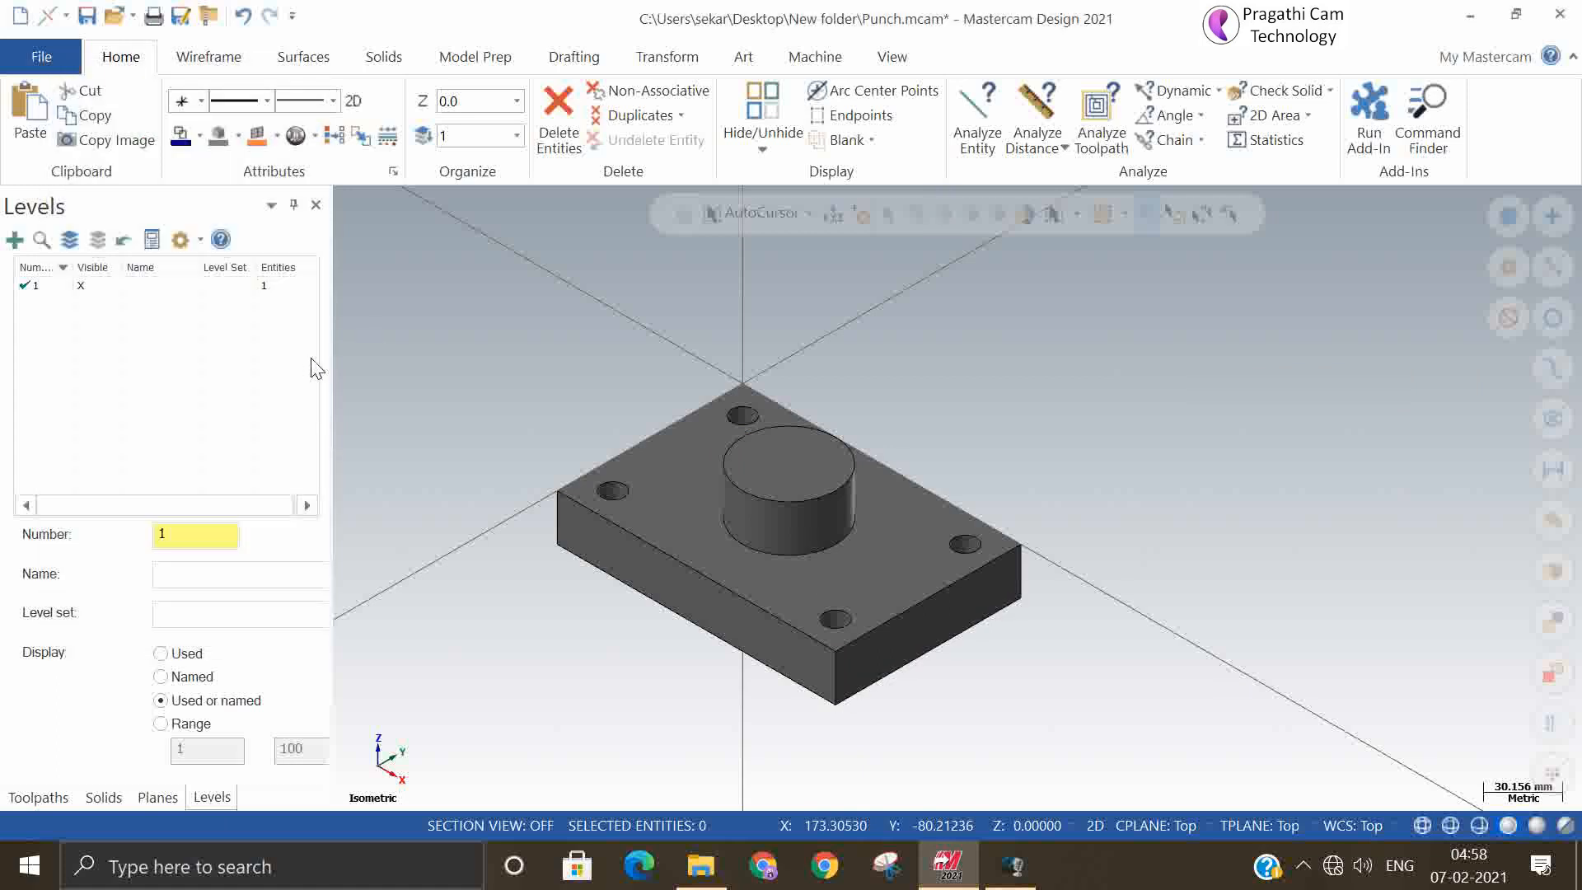
- Try creating a rectangular bounding box around the punch plate in 2D construction mode, and undo it
left_click(207, 57)
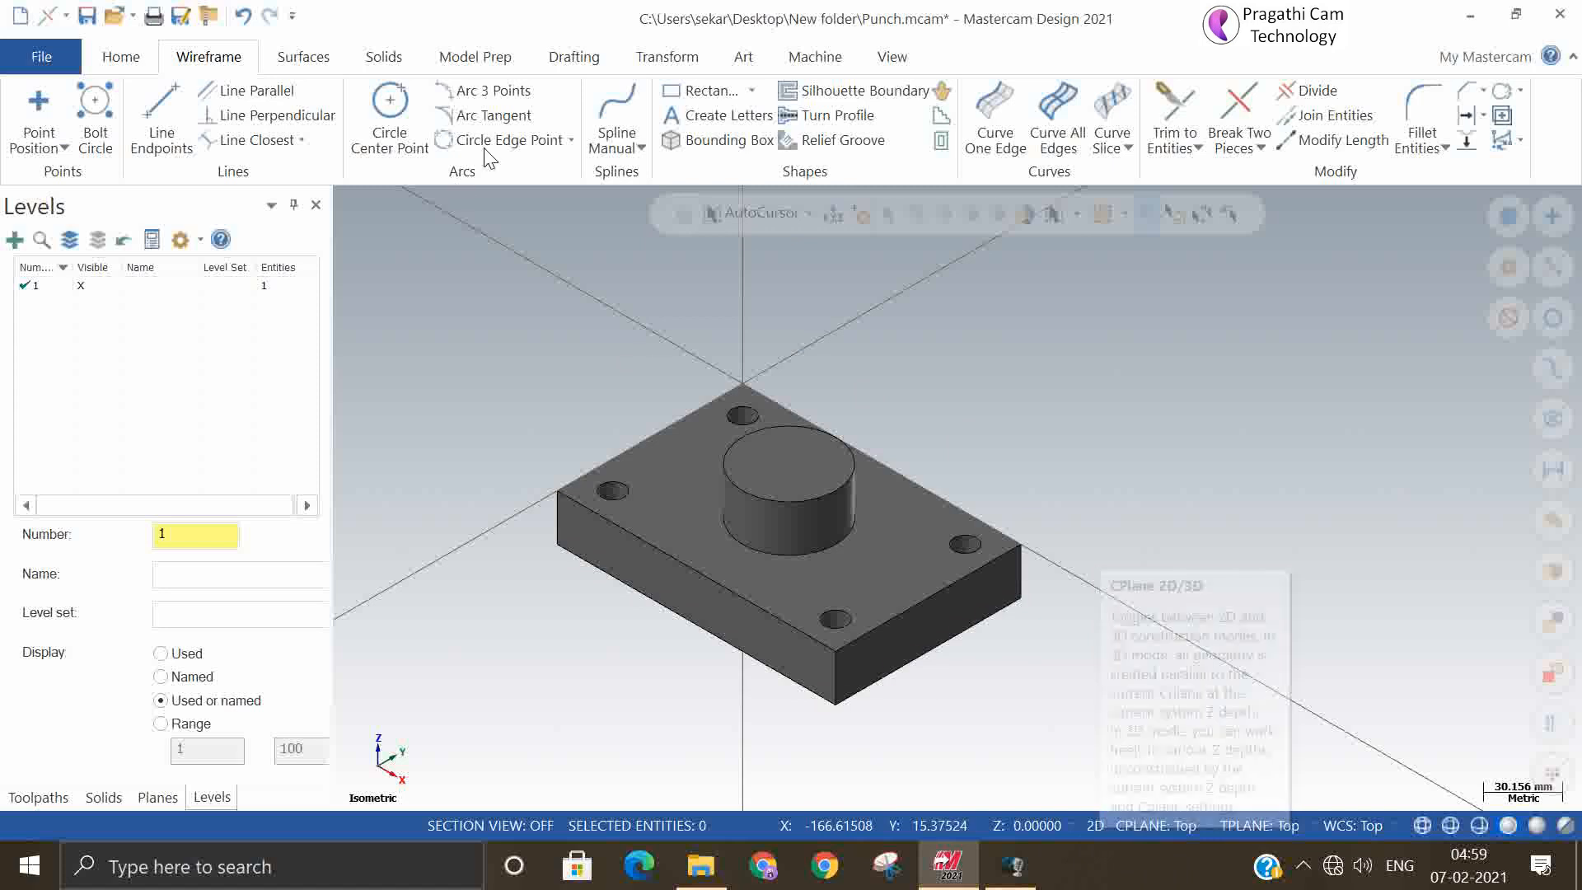
left_click(699, 453)
left_click(898, 272)
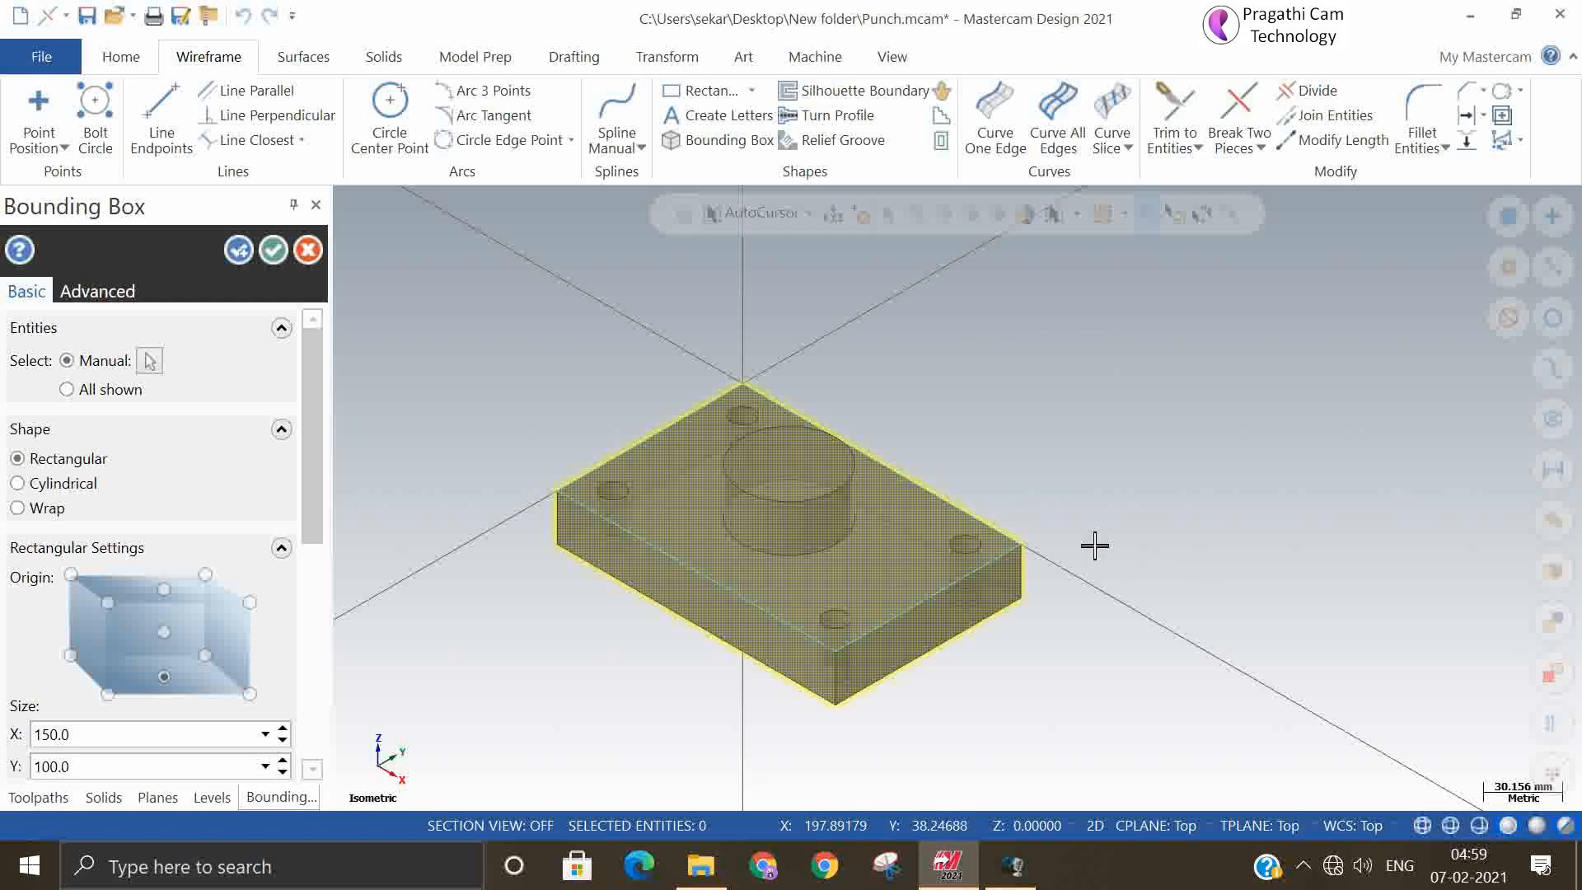
left_click(273, 250)
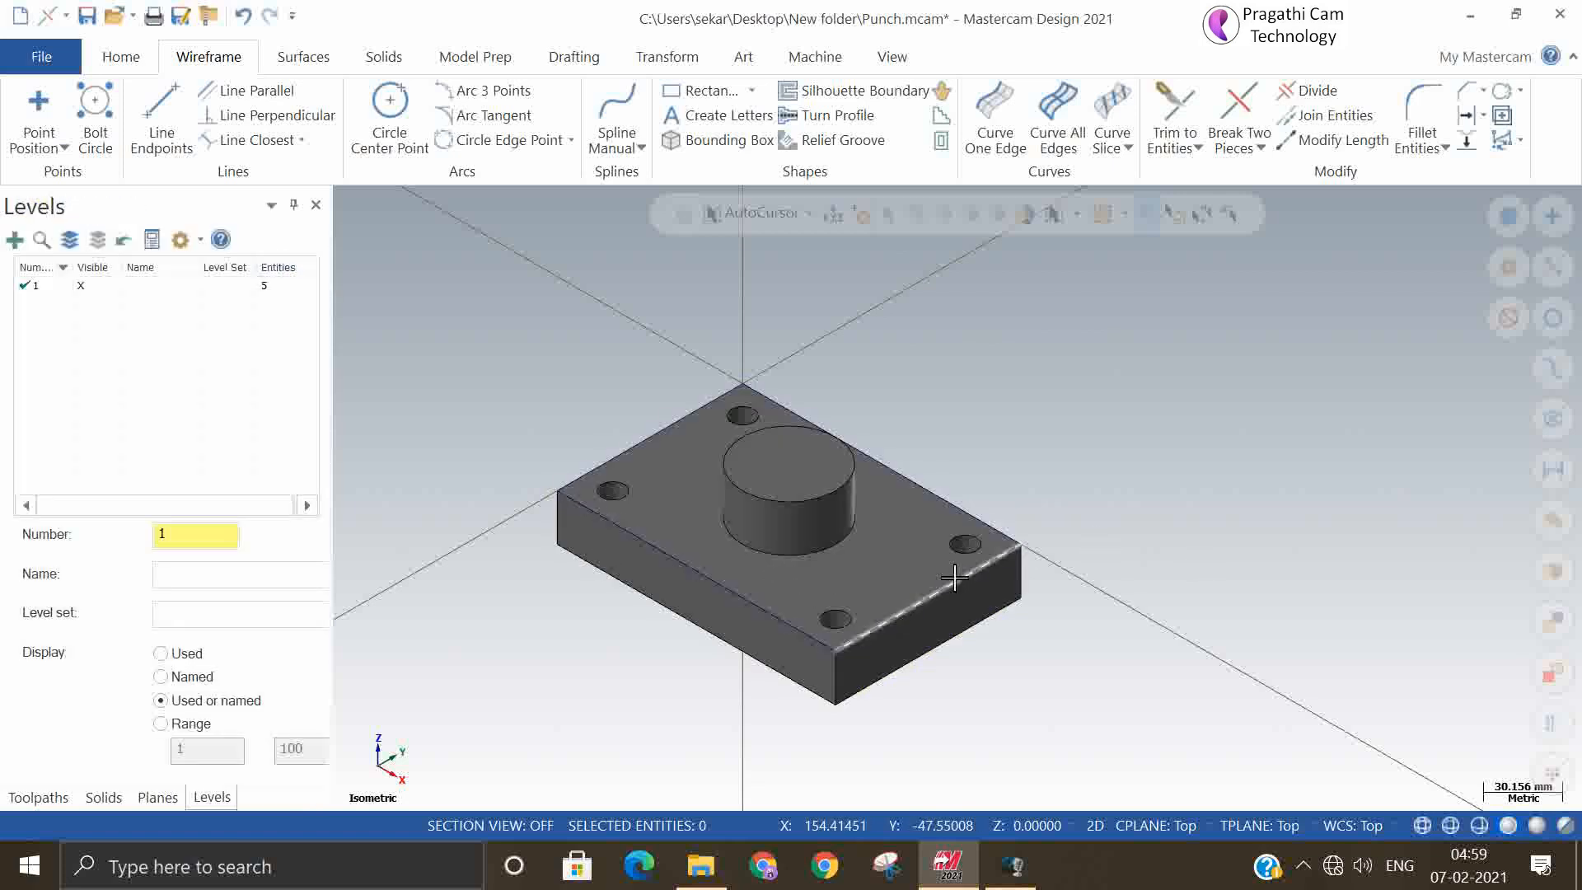
left_click(243, 16)
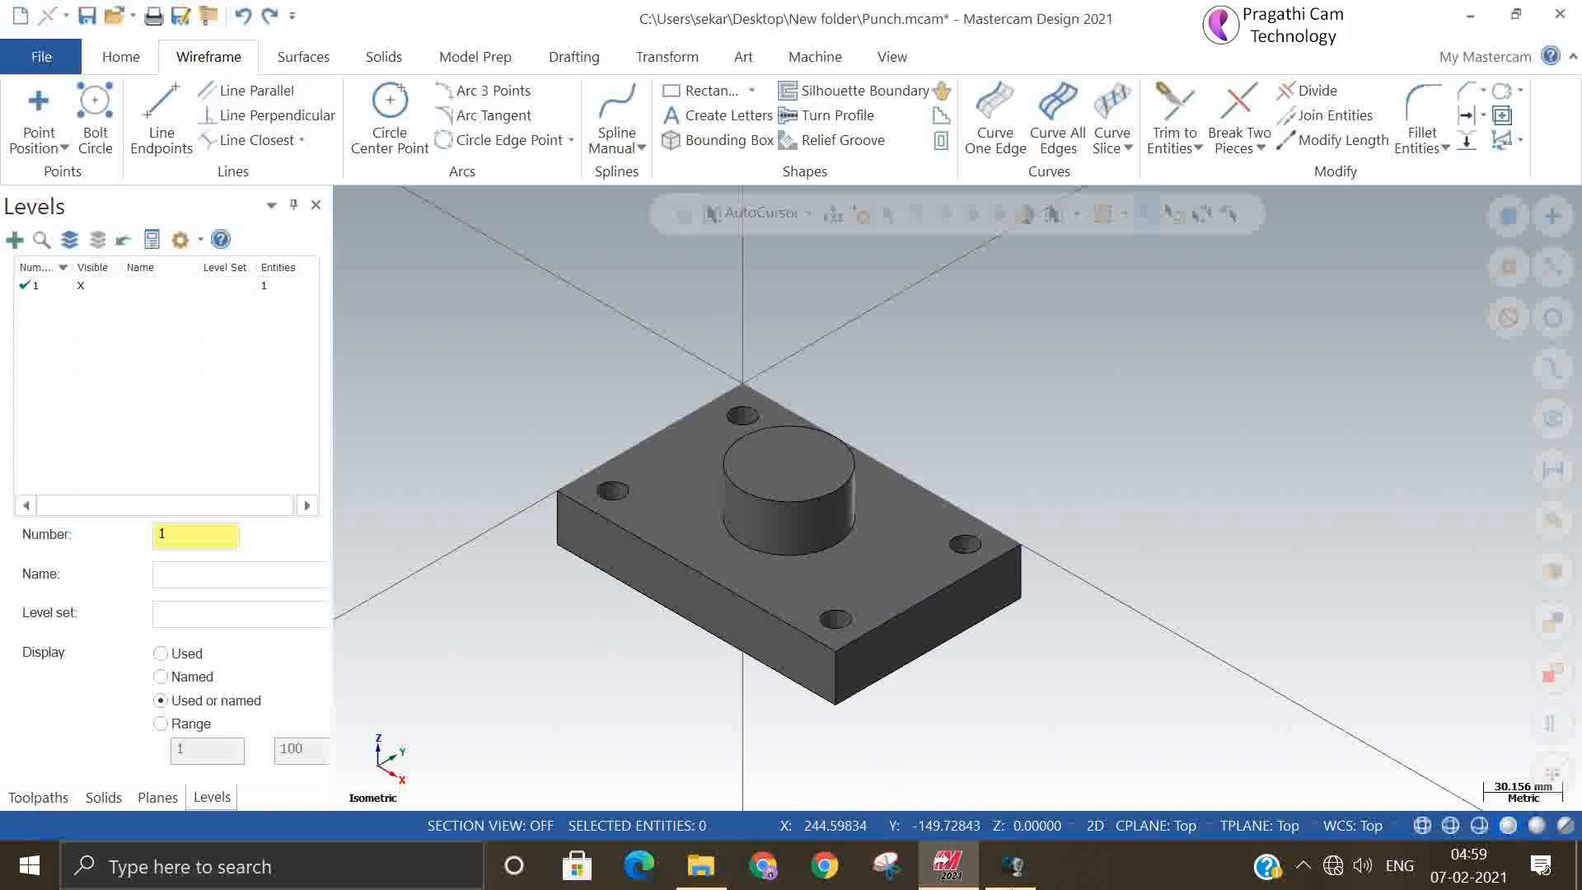
- Switch the construction mode to 3D and start a rectangular bounding box around the punch plate solid
left_click(1095, 824)
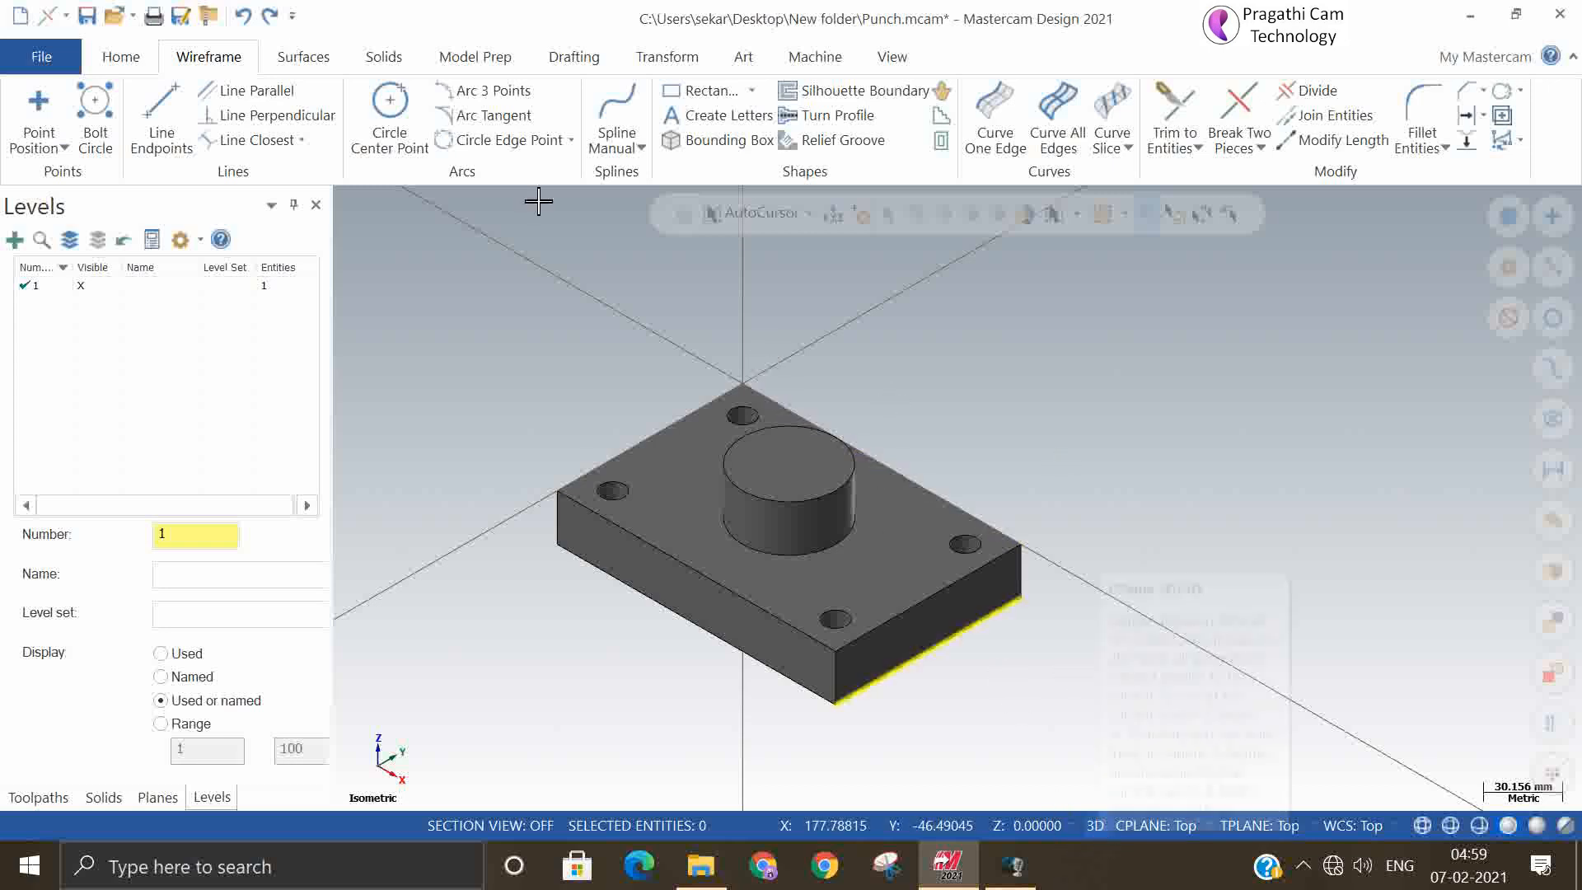
left_click(721, 140)
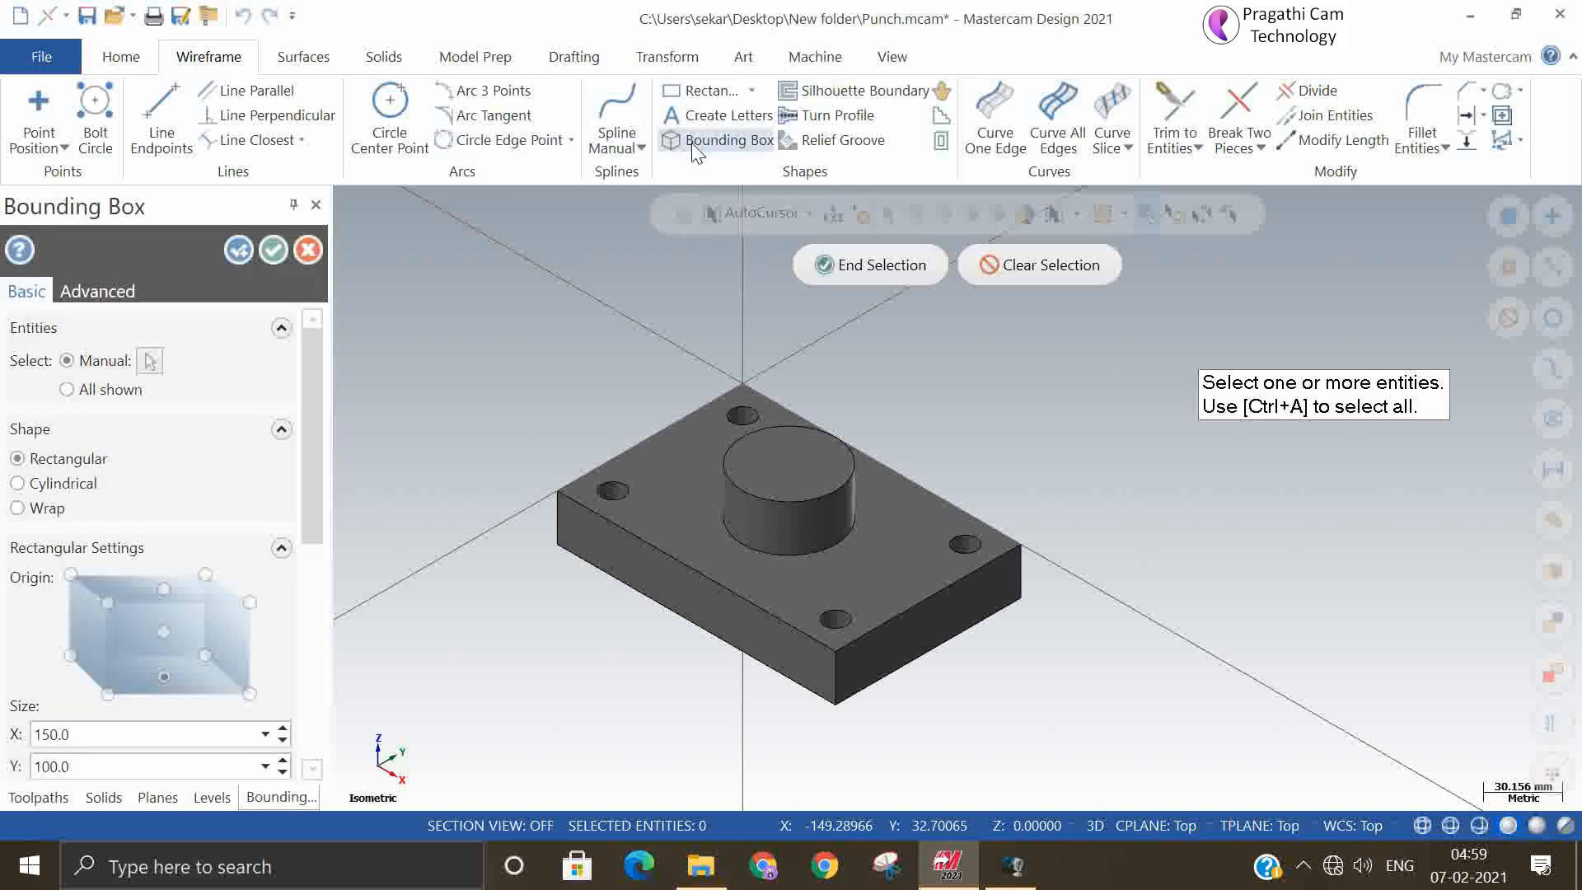
left_click(731, 512)
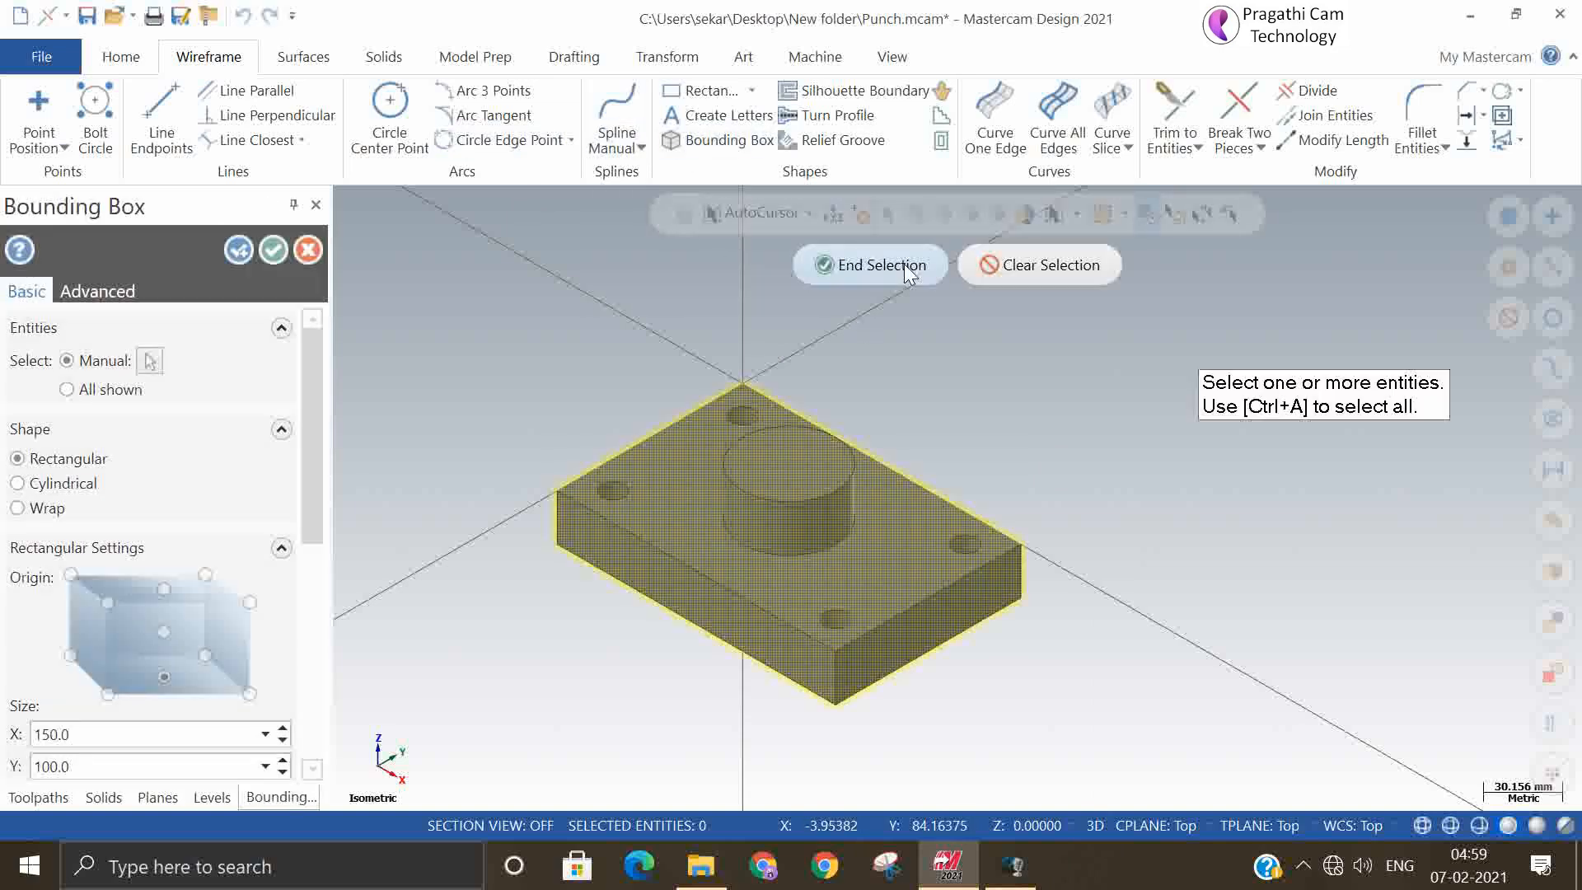
left_click(909, 267)
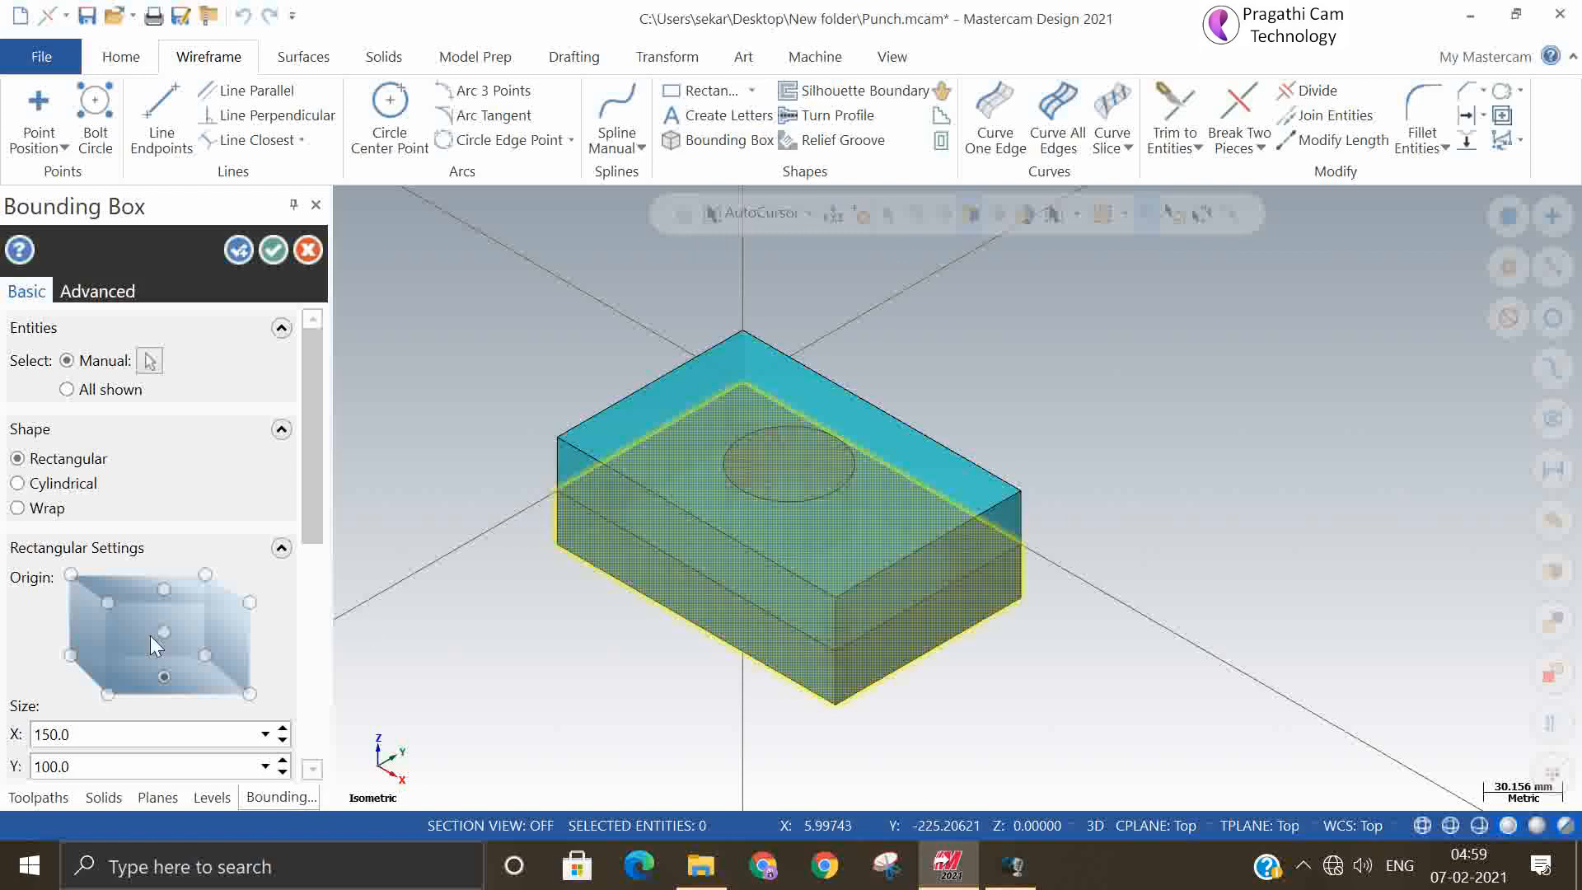
mouse_move(813, 714)
middle_mouse_down()
mouse_move(819, 621)
mouse_move(813, 730)
middle_mouse_up()
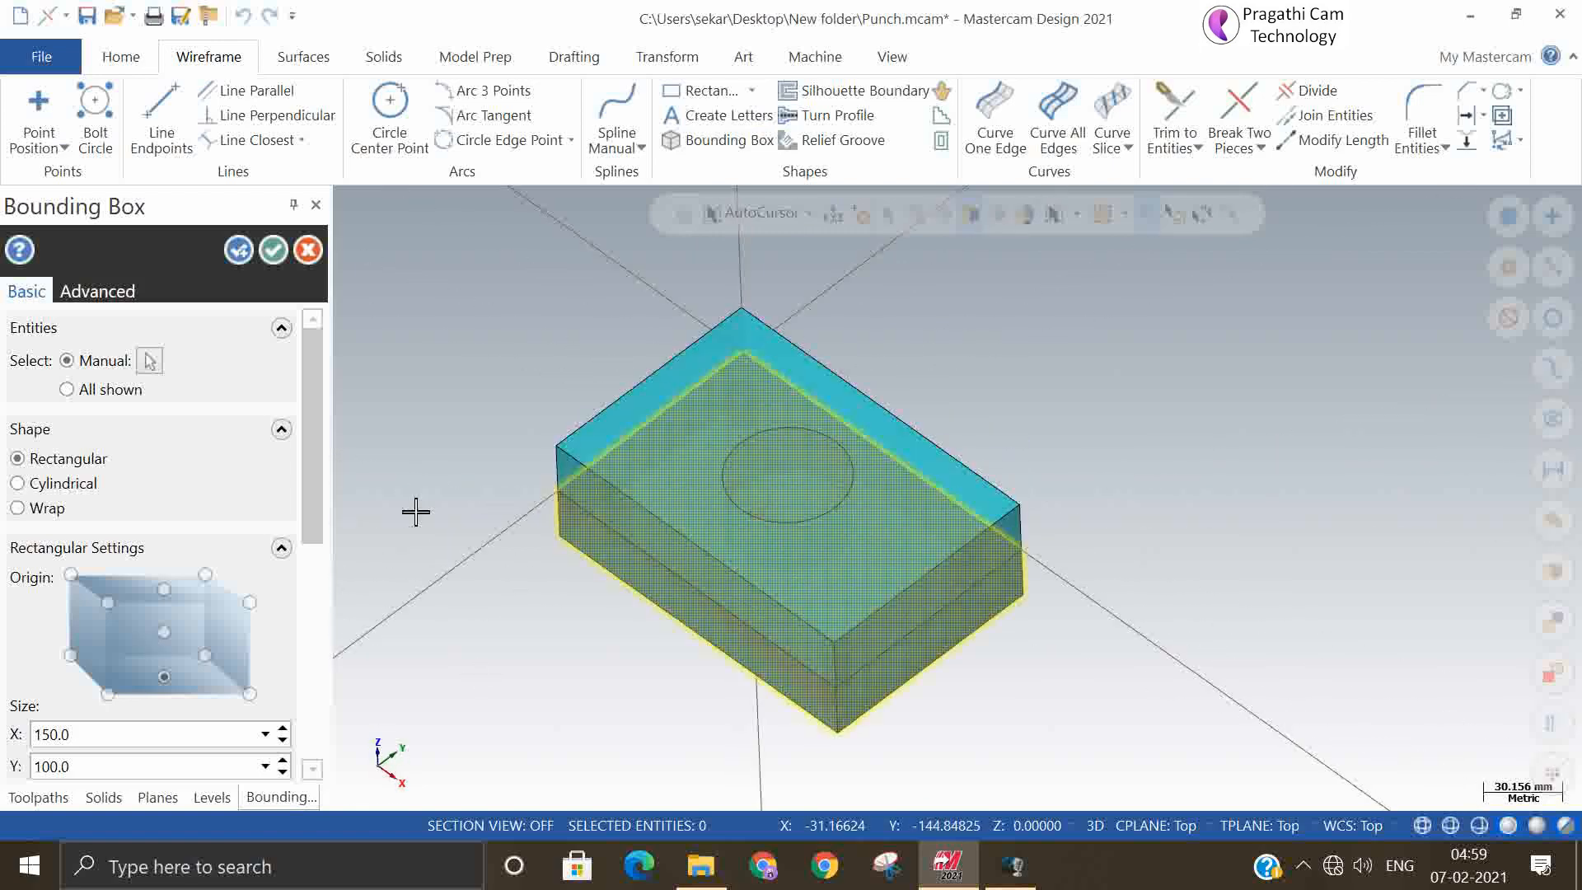
- Set the bounding box size to X 152, Y 102 and Z 55, and create it
scroll(316, 500, "down", 5)
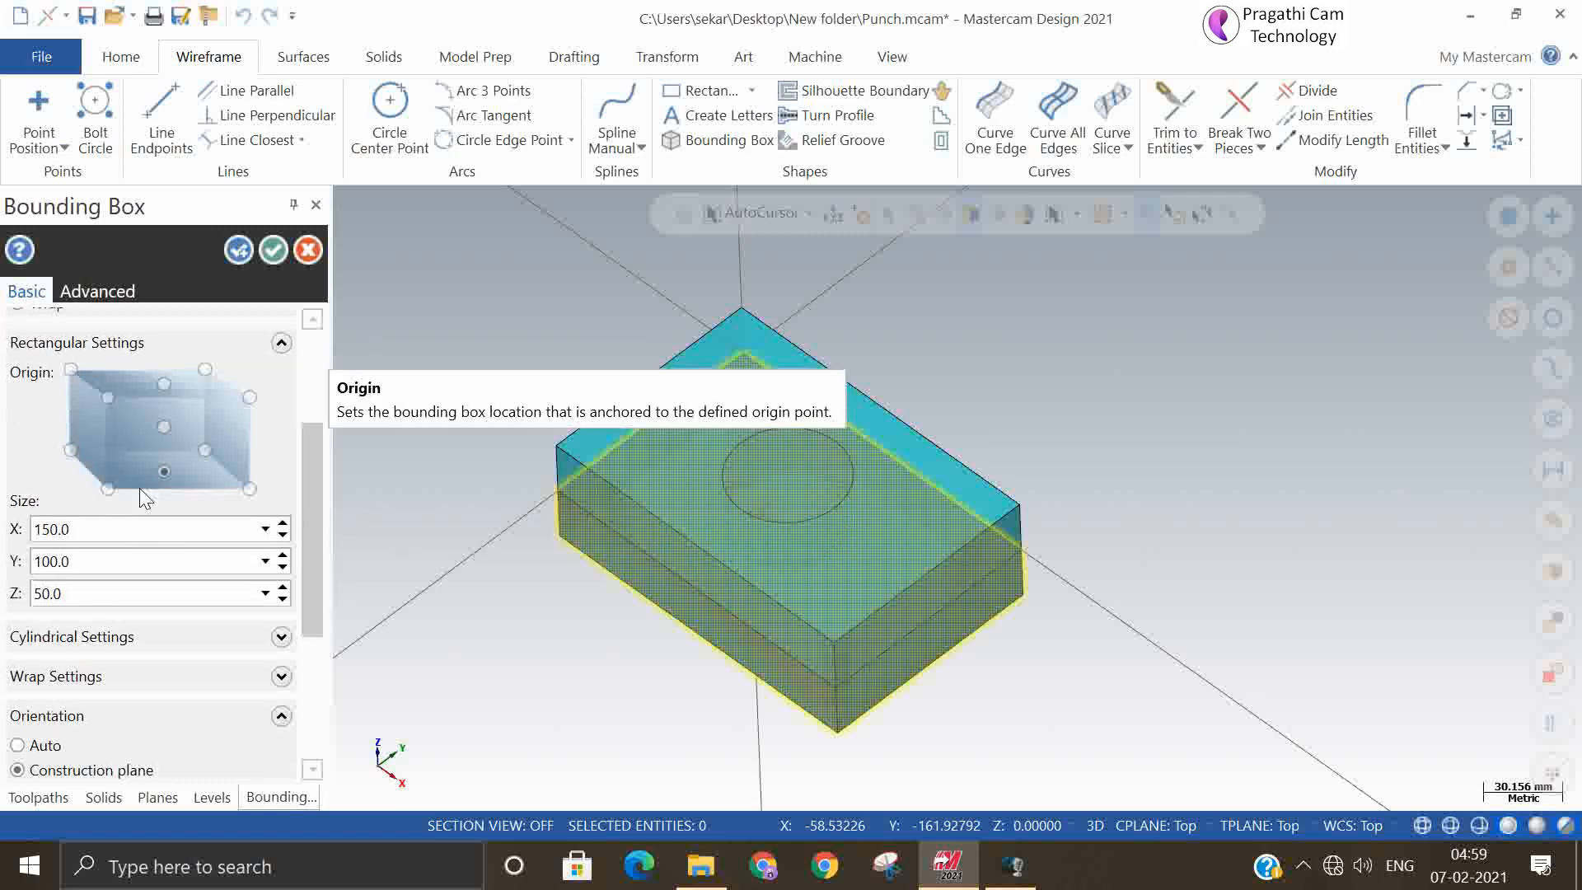
double_click(120, 529)
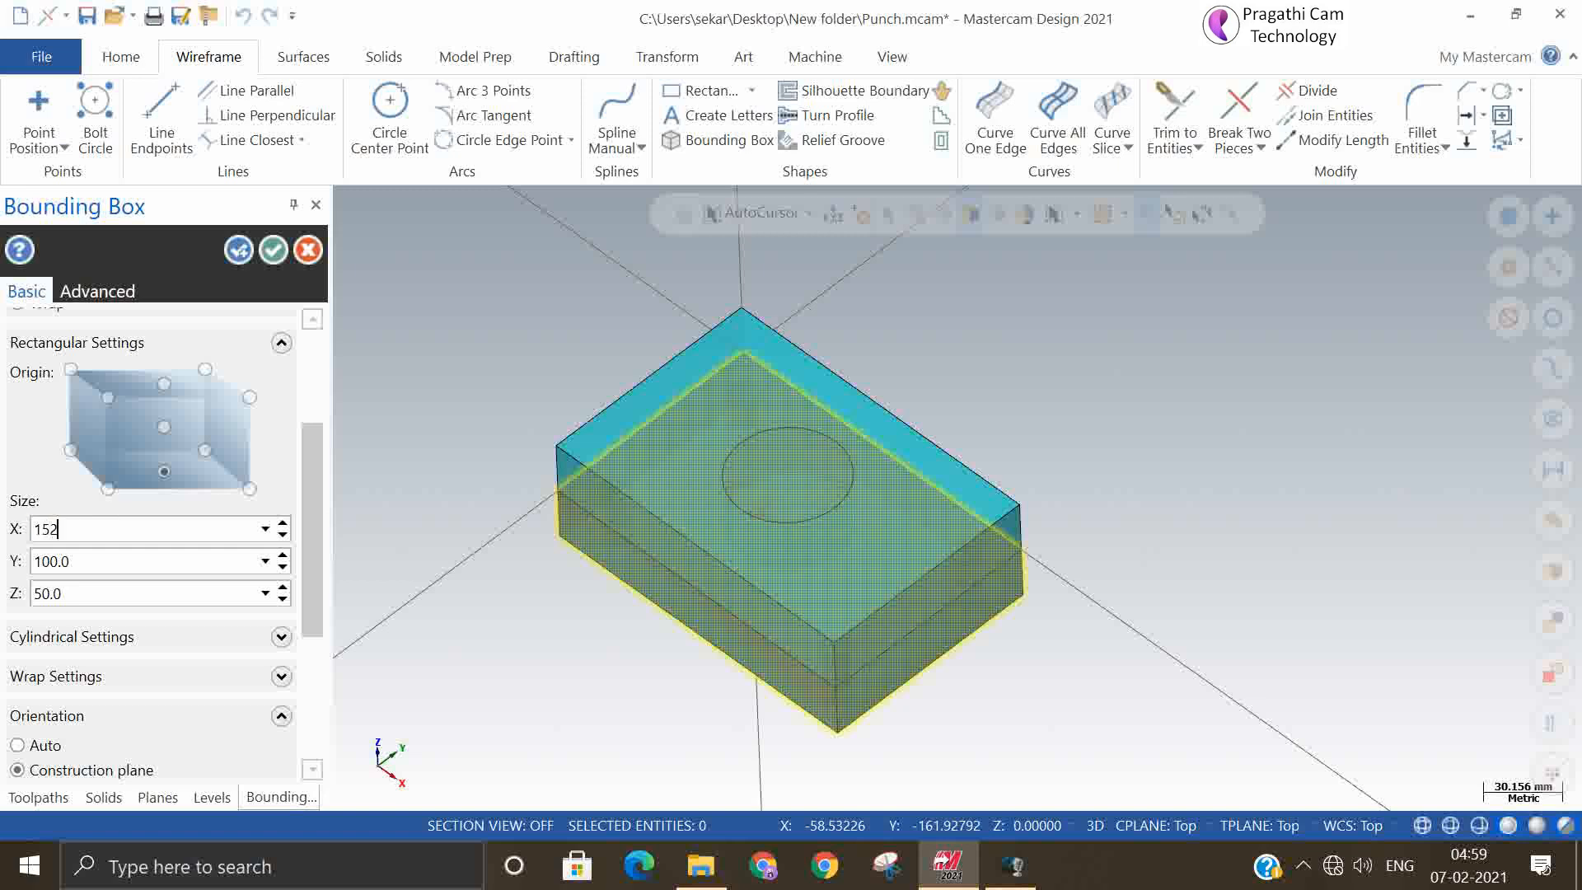
double_click(108, 559)
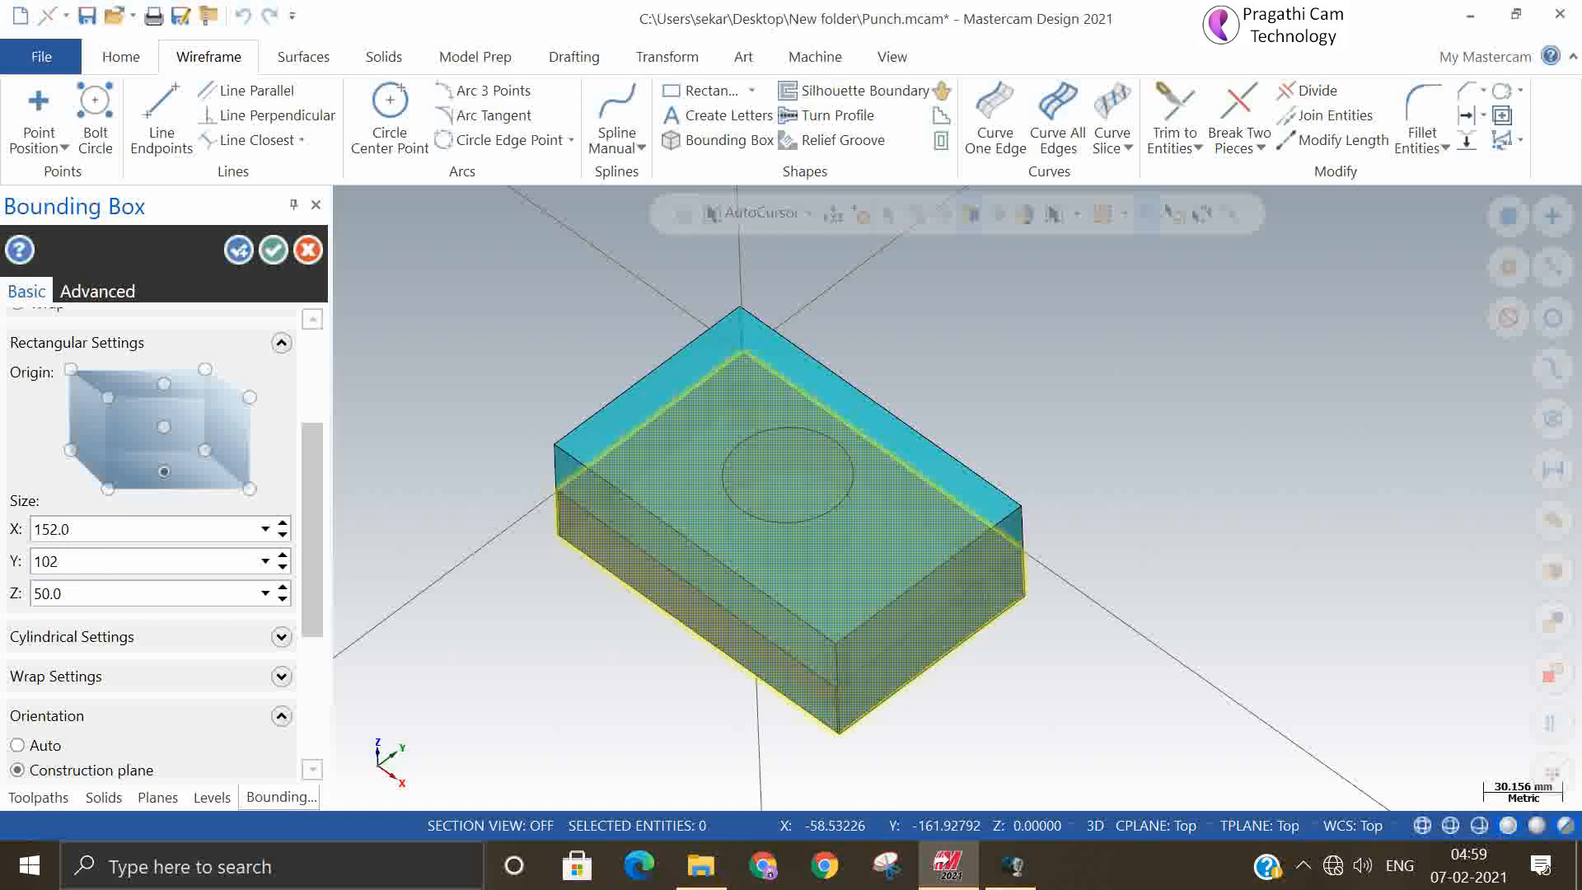
double_click(85, 593)
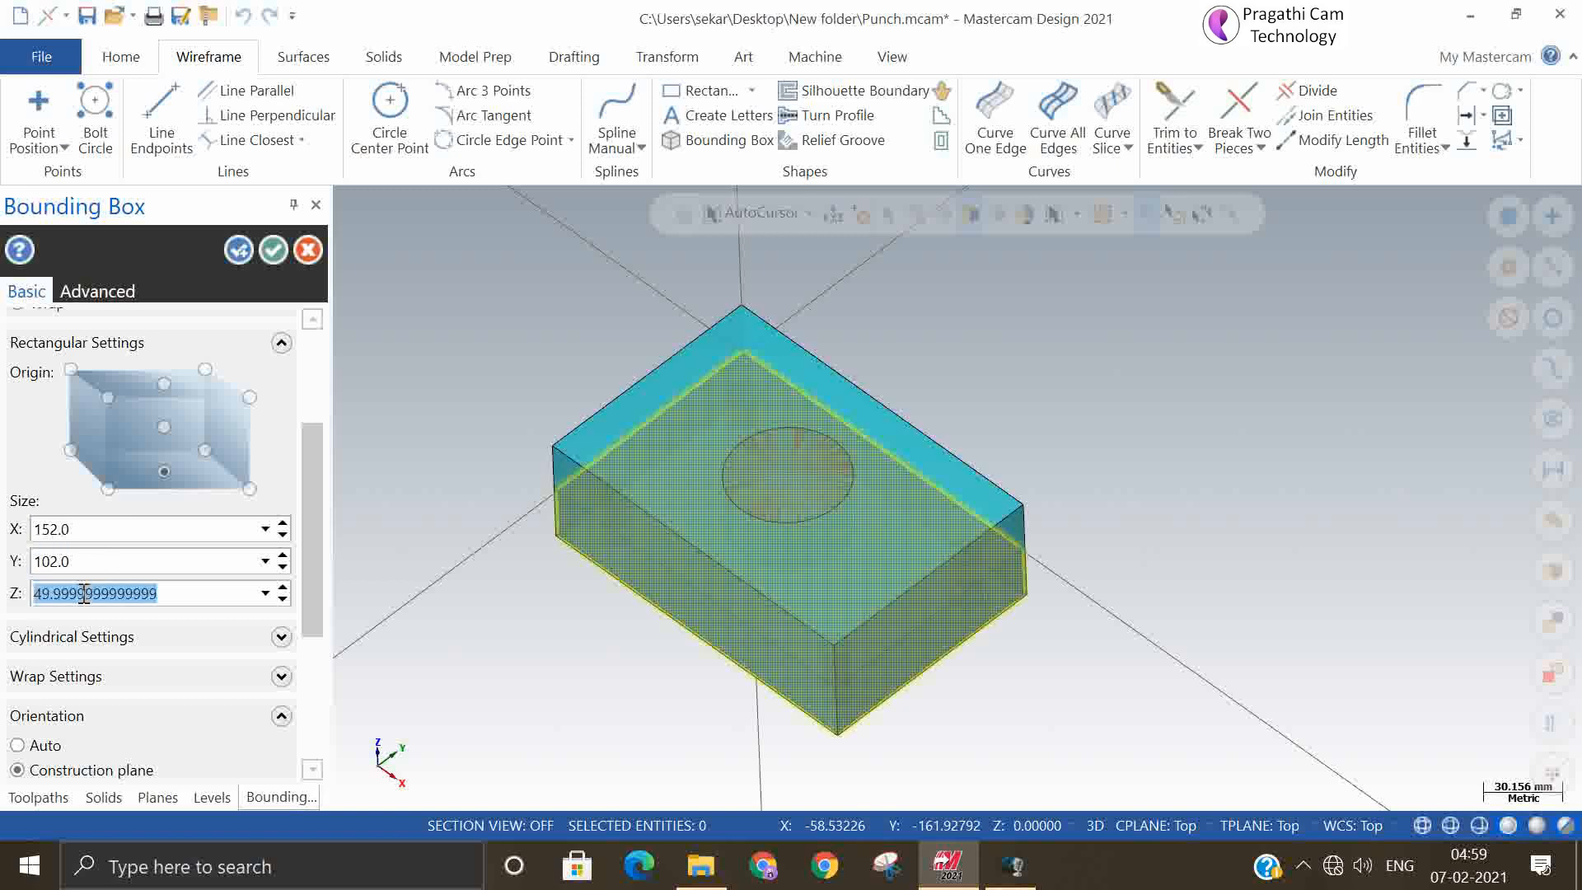
type("55")
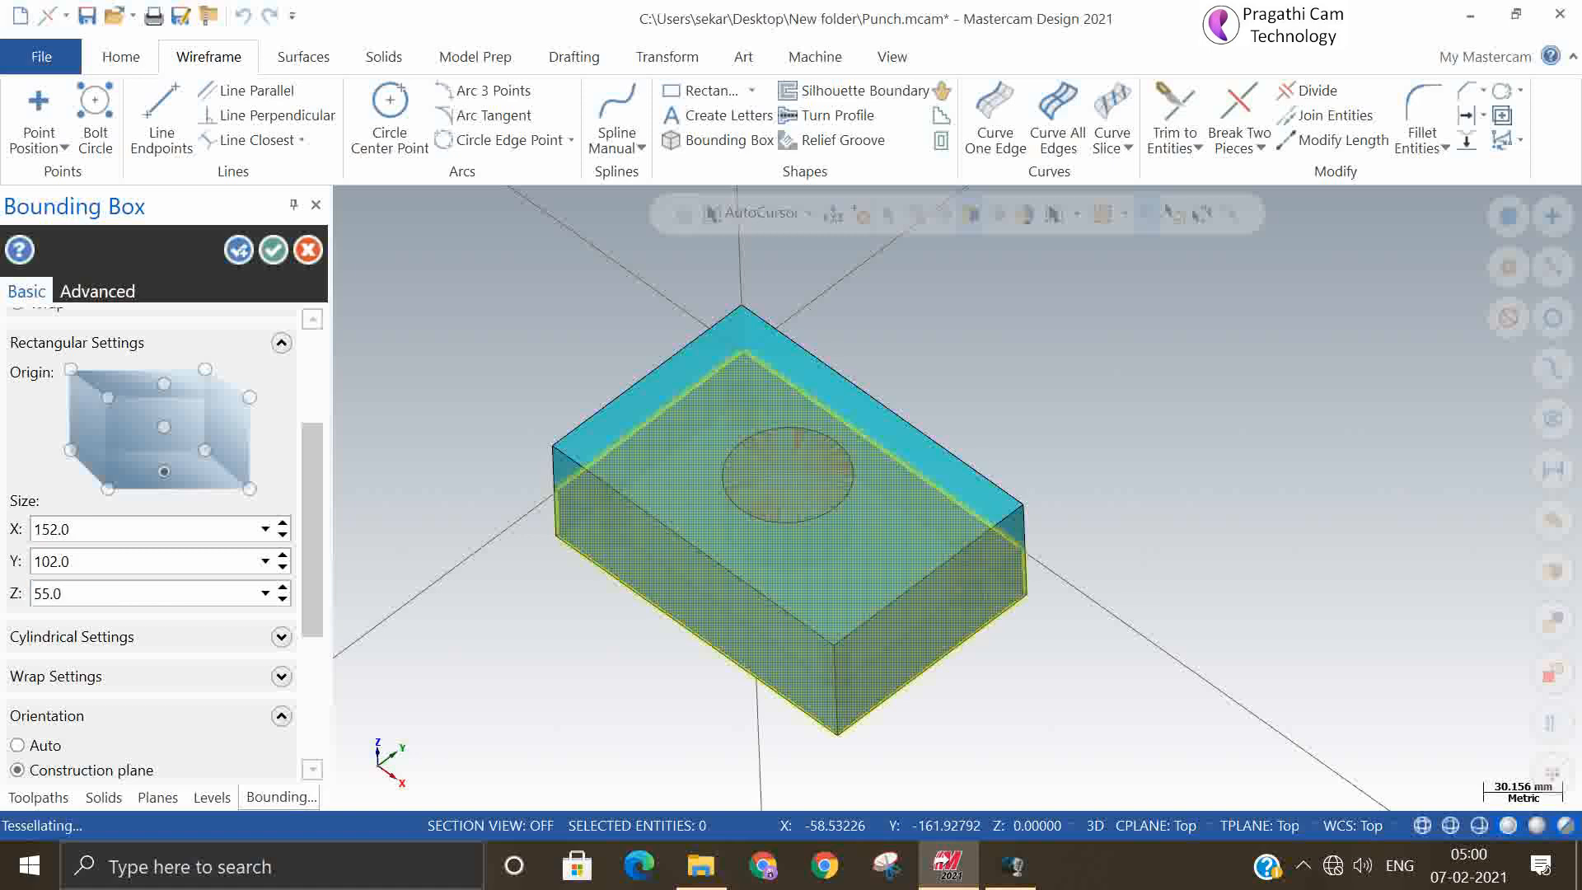
left_click(275, 250)
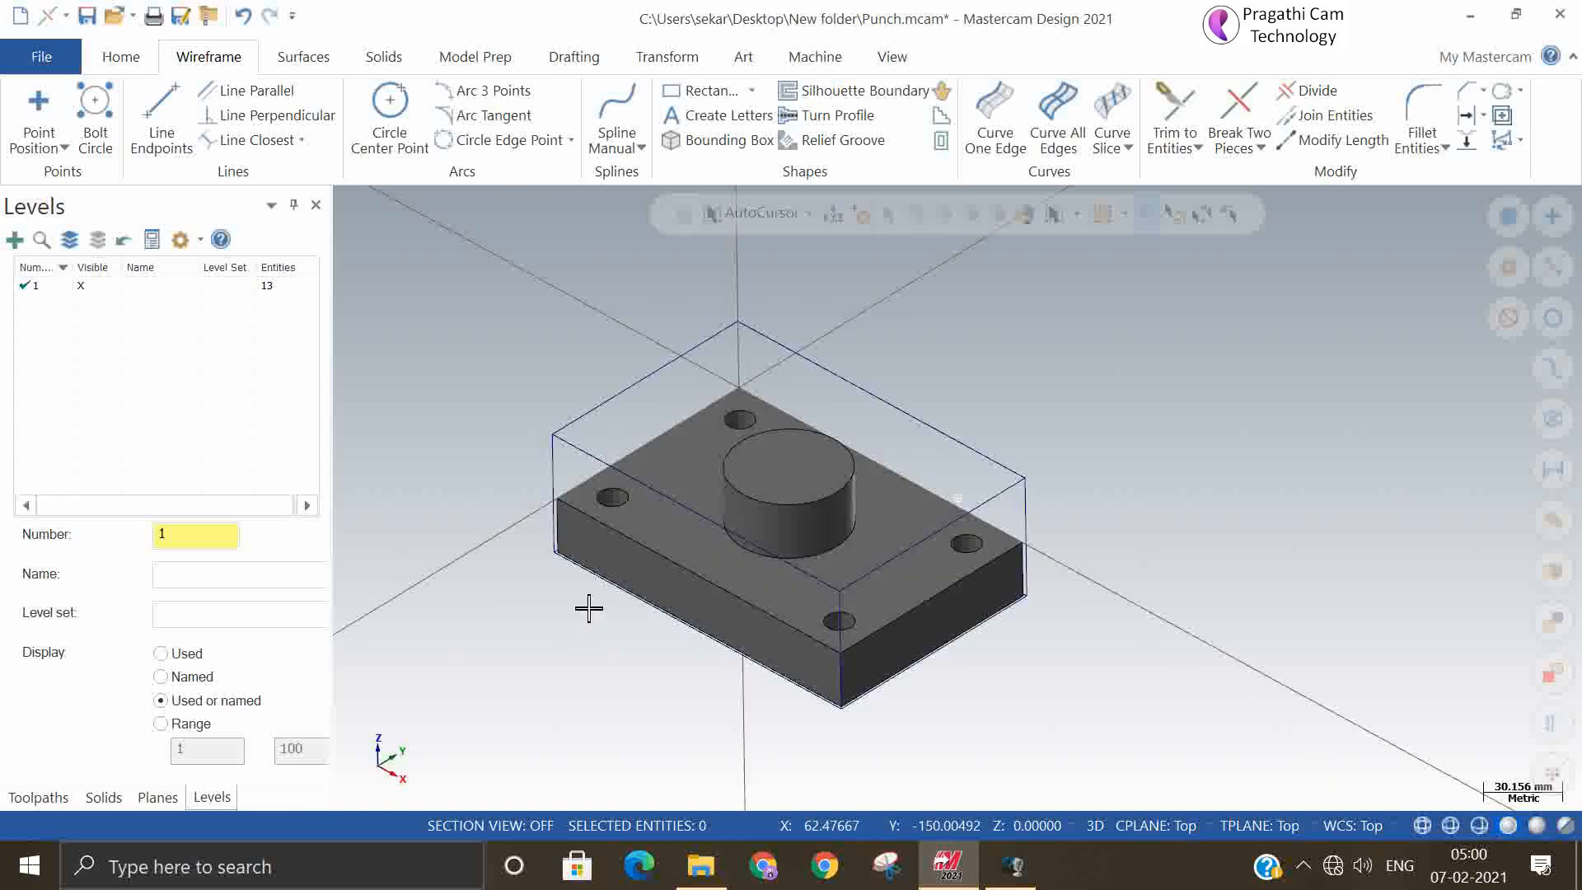
- Examine the bounding box's margin around the plate edges in the Top view, fitted and up close at the origin corner
middle_click_drag(588, 608, 588, 722)
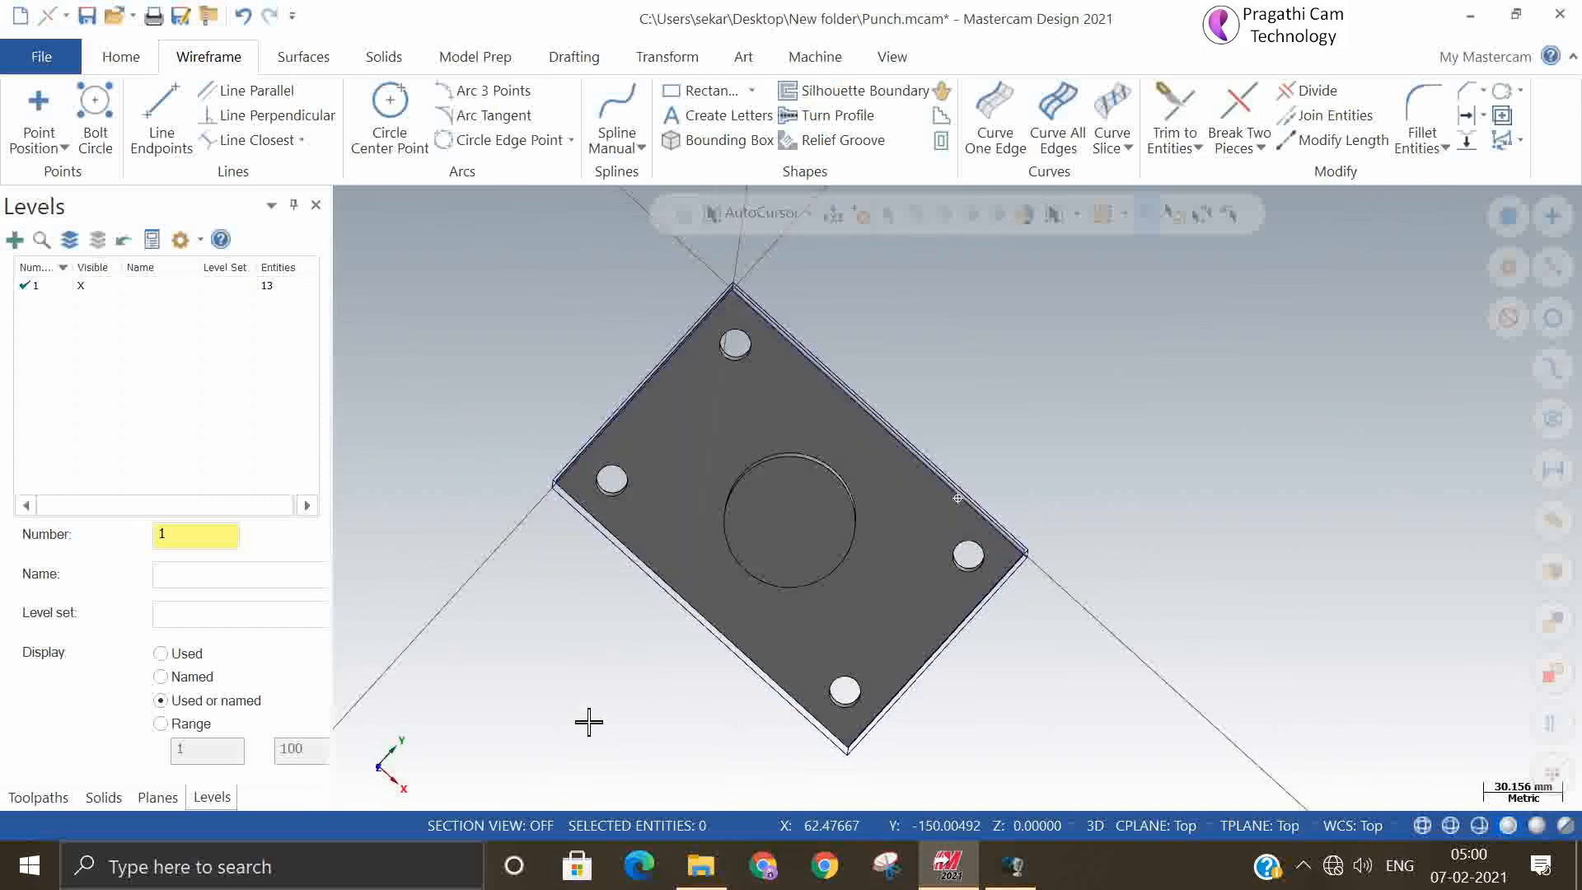
right_click(592, 684)
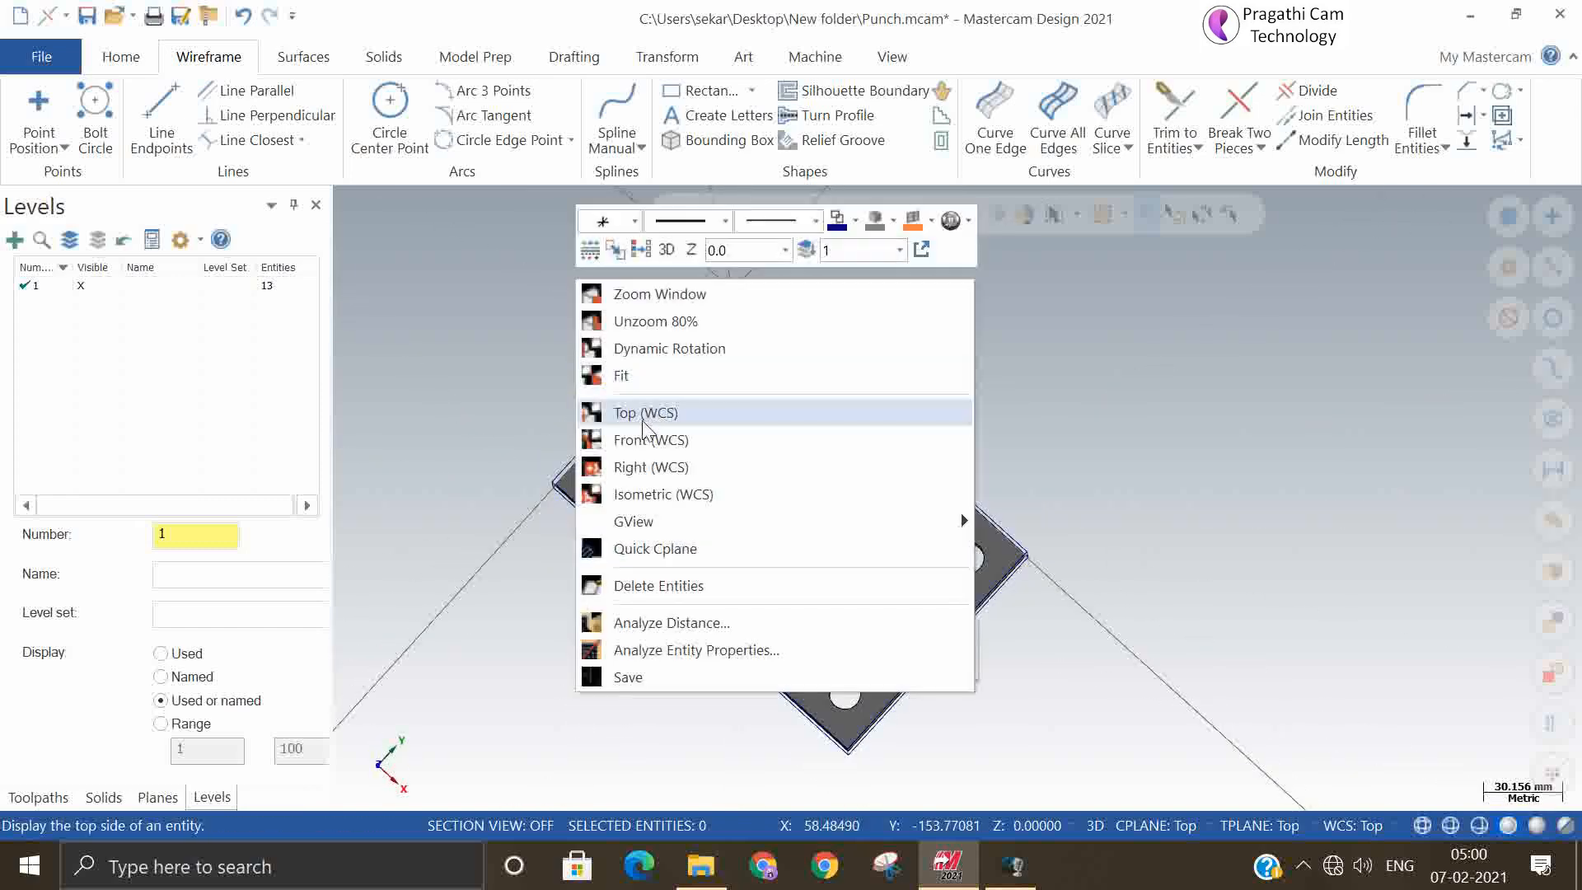
left_click(643, 422)
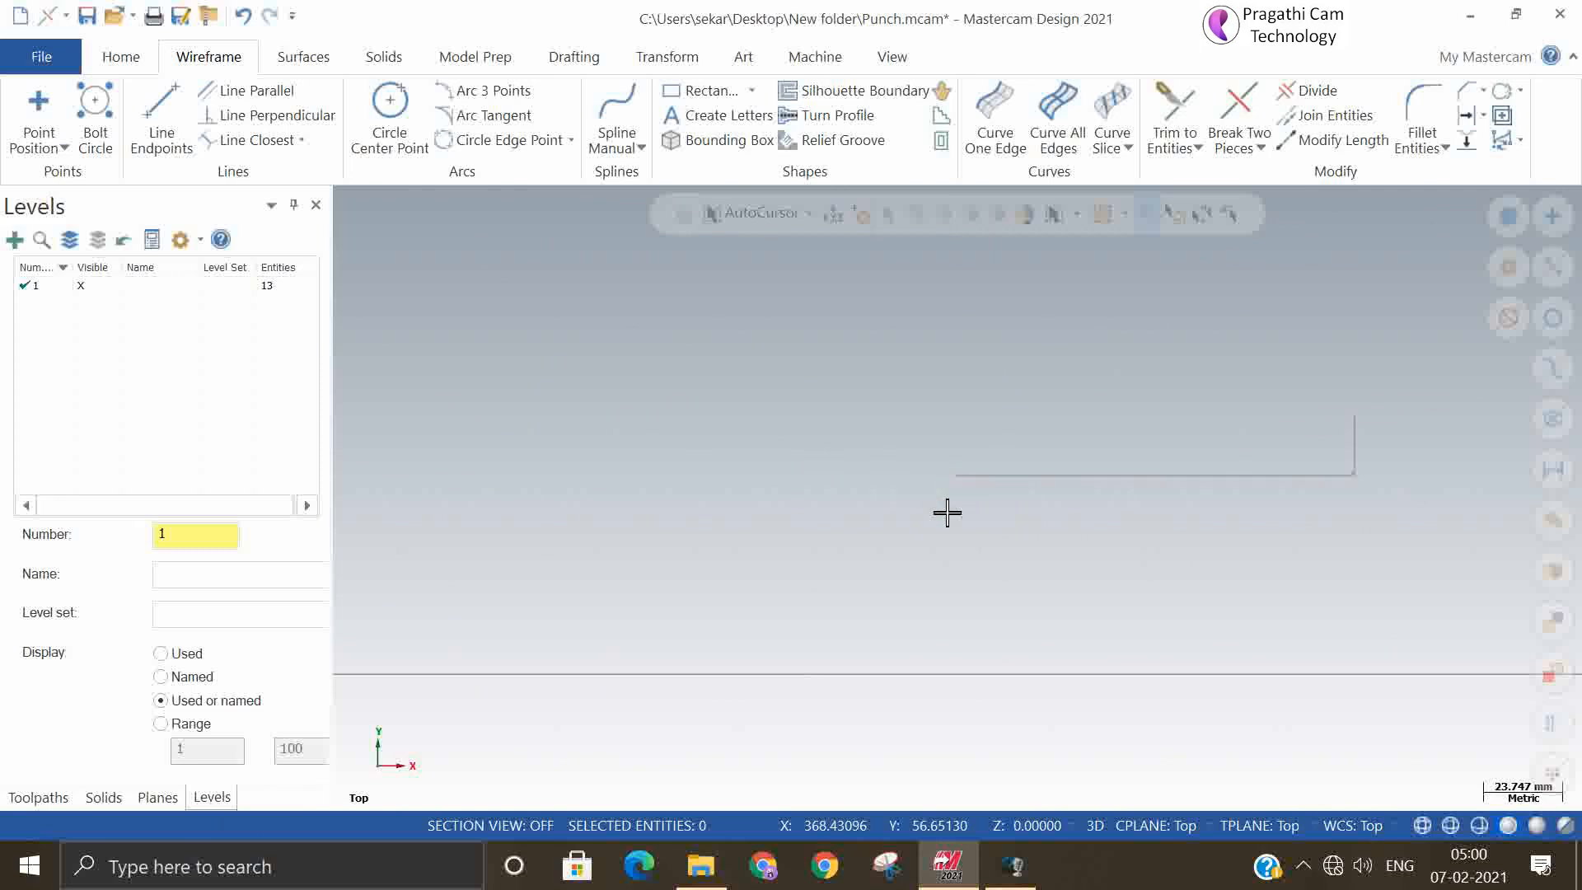
right_click(950, 493)
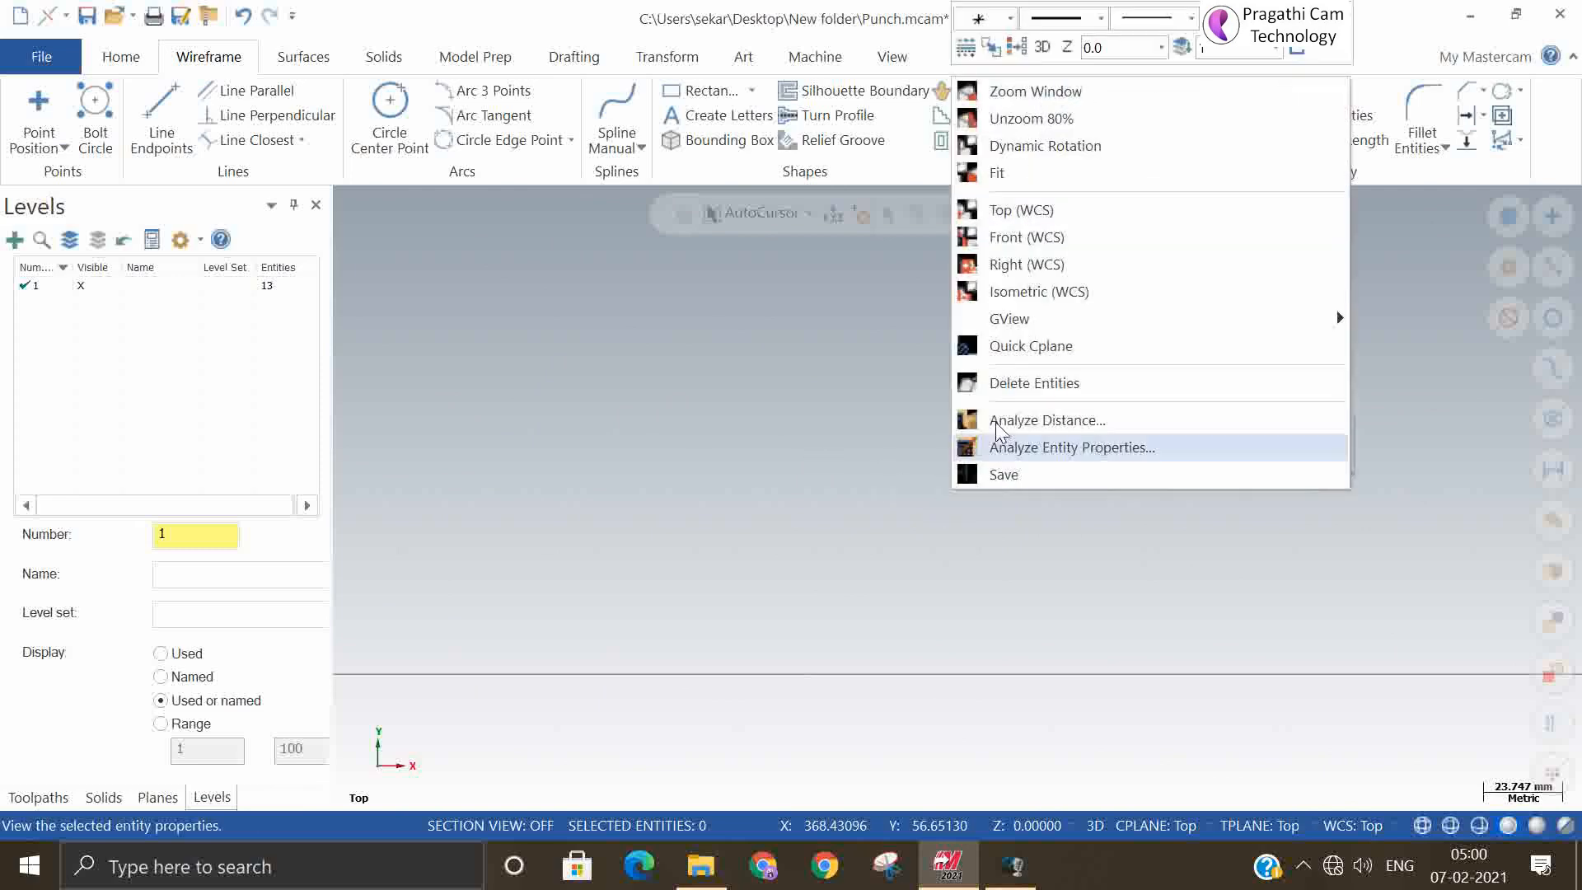
left_click(1001, 183)
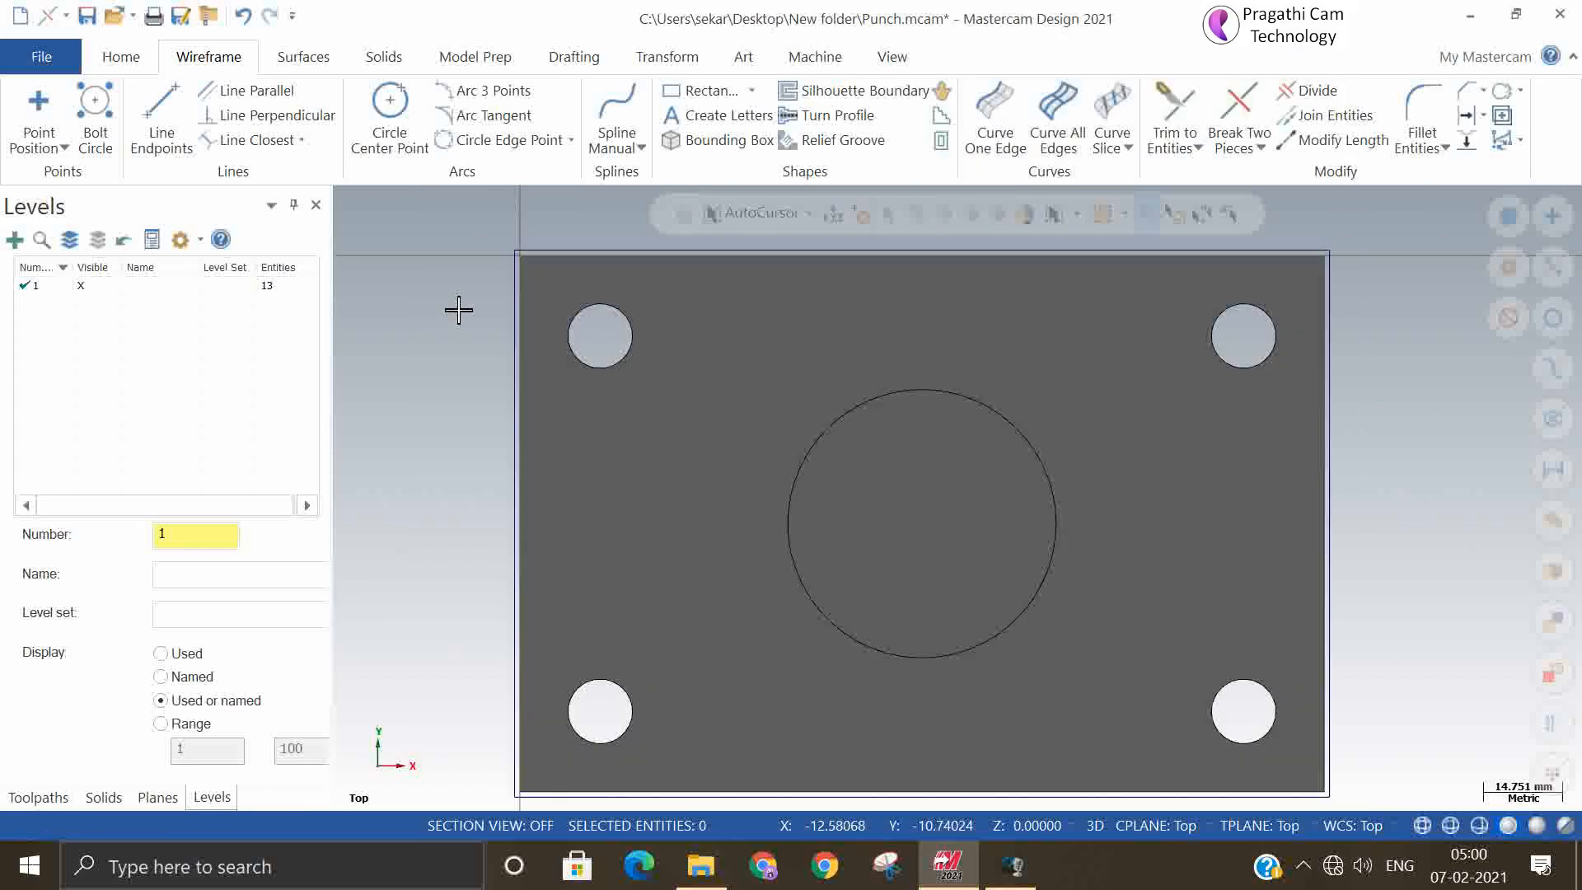
scroll(490, 284, "up", 5)
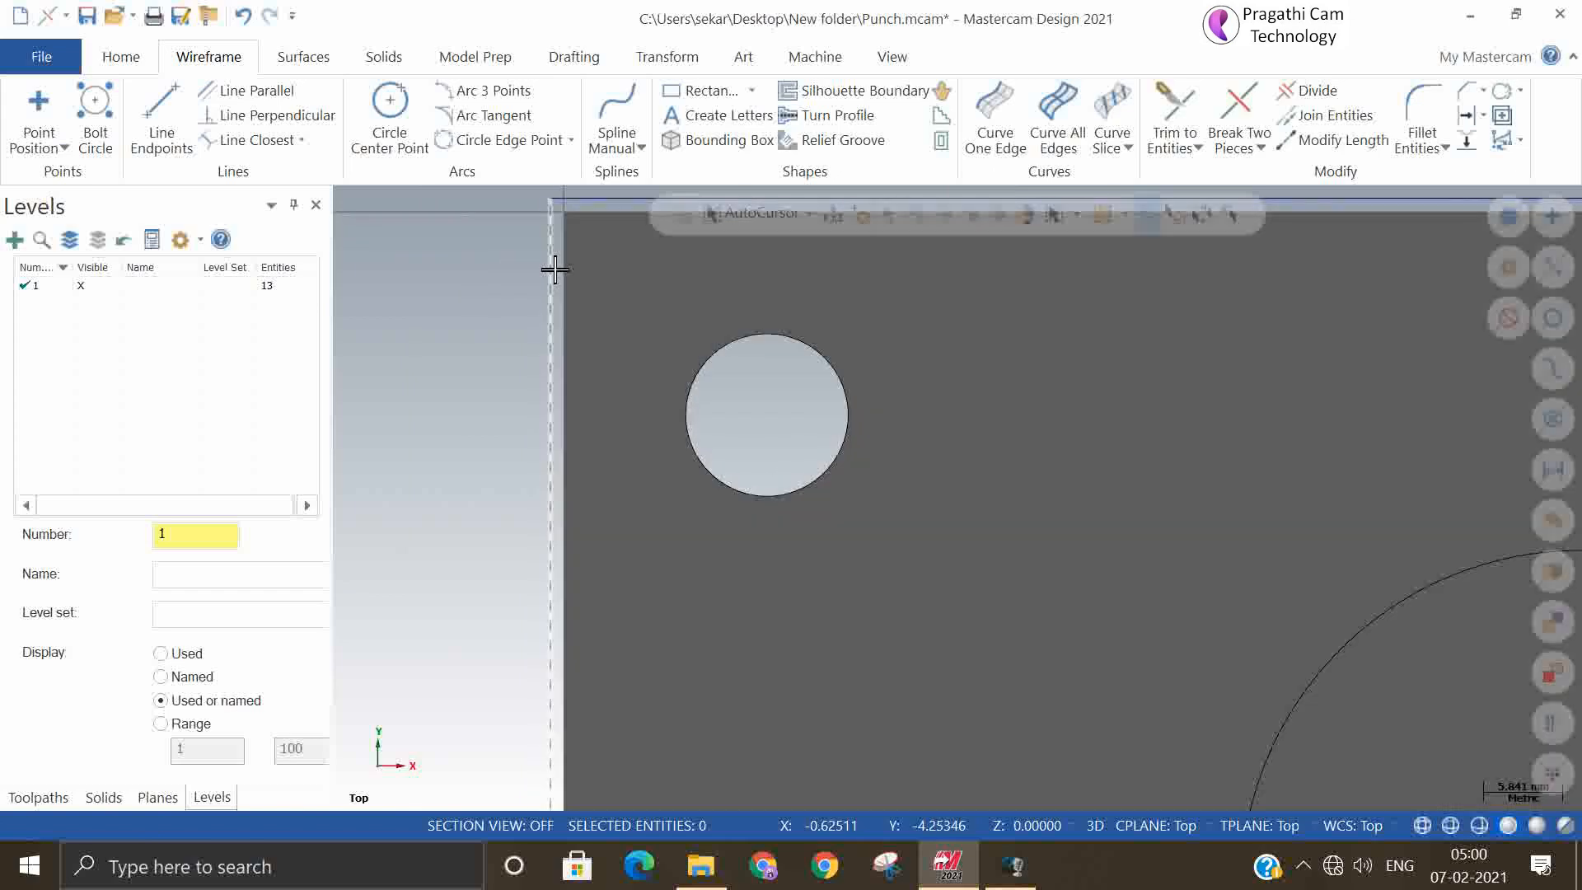
scroll(554, 270, "down", 6)
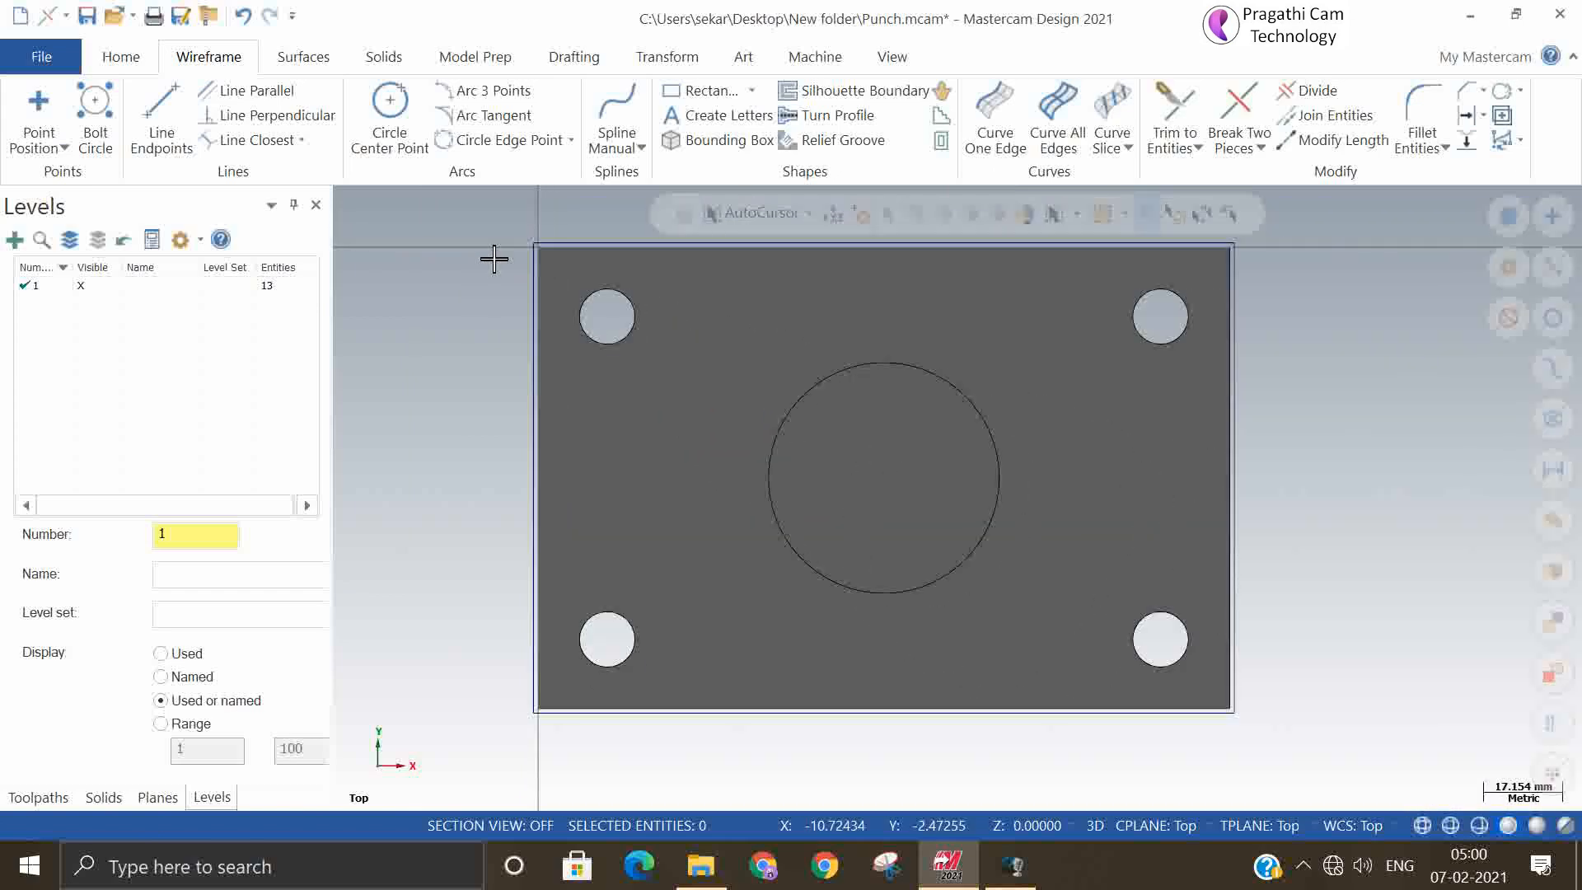
- Delete the wireframe bounding box and the punch plate solid, working in the Isometric view
right_click(1349, 410)
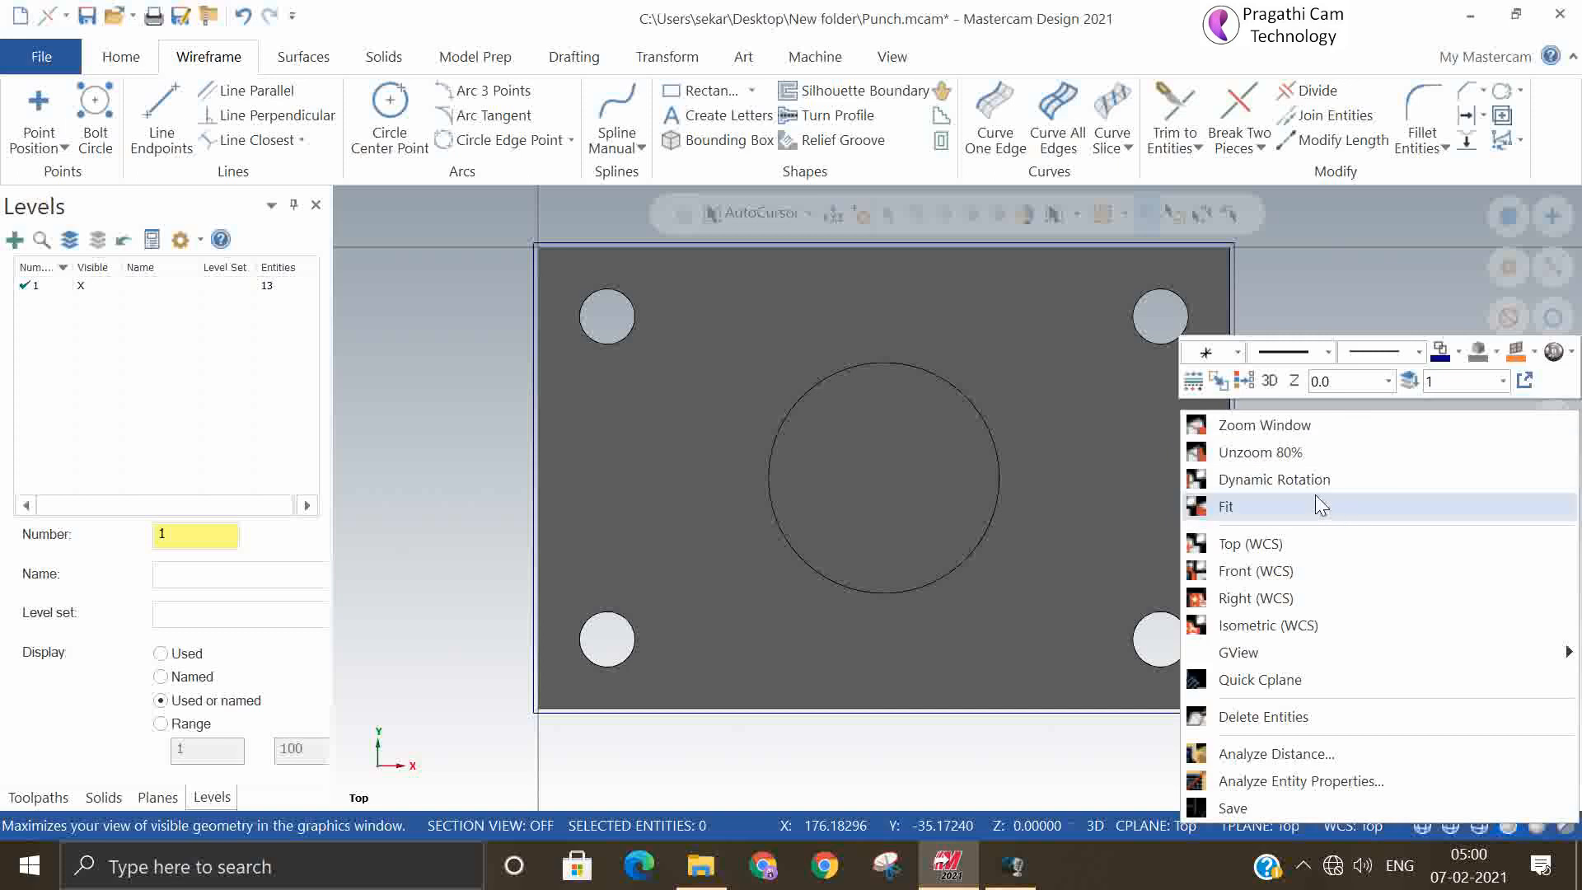
left_click(1336, 628)
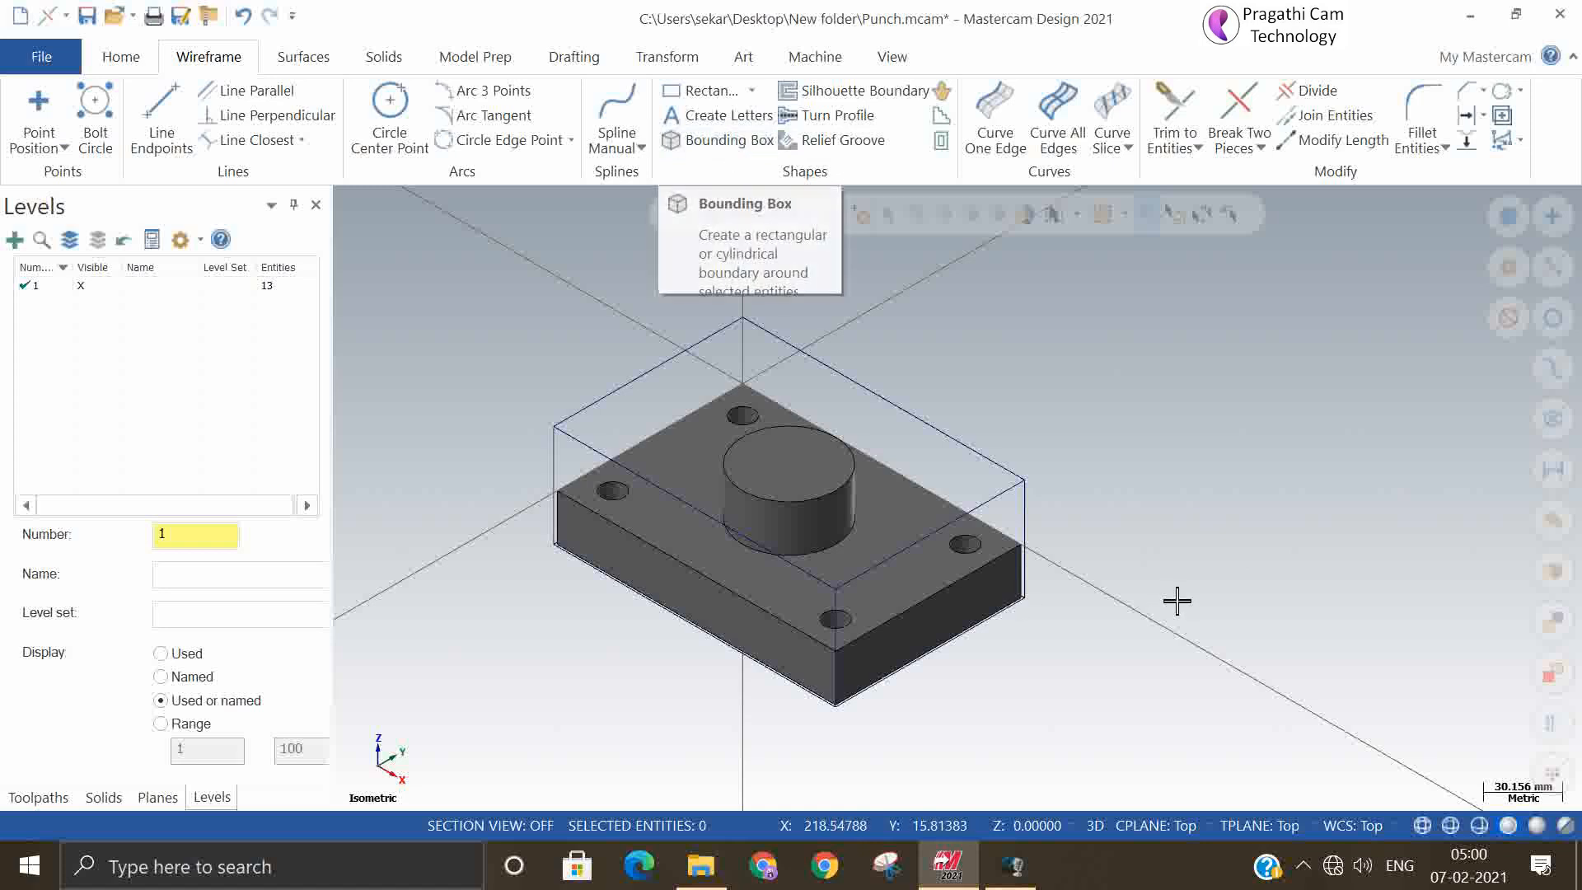
left_click(1025, 531)
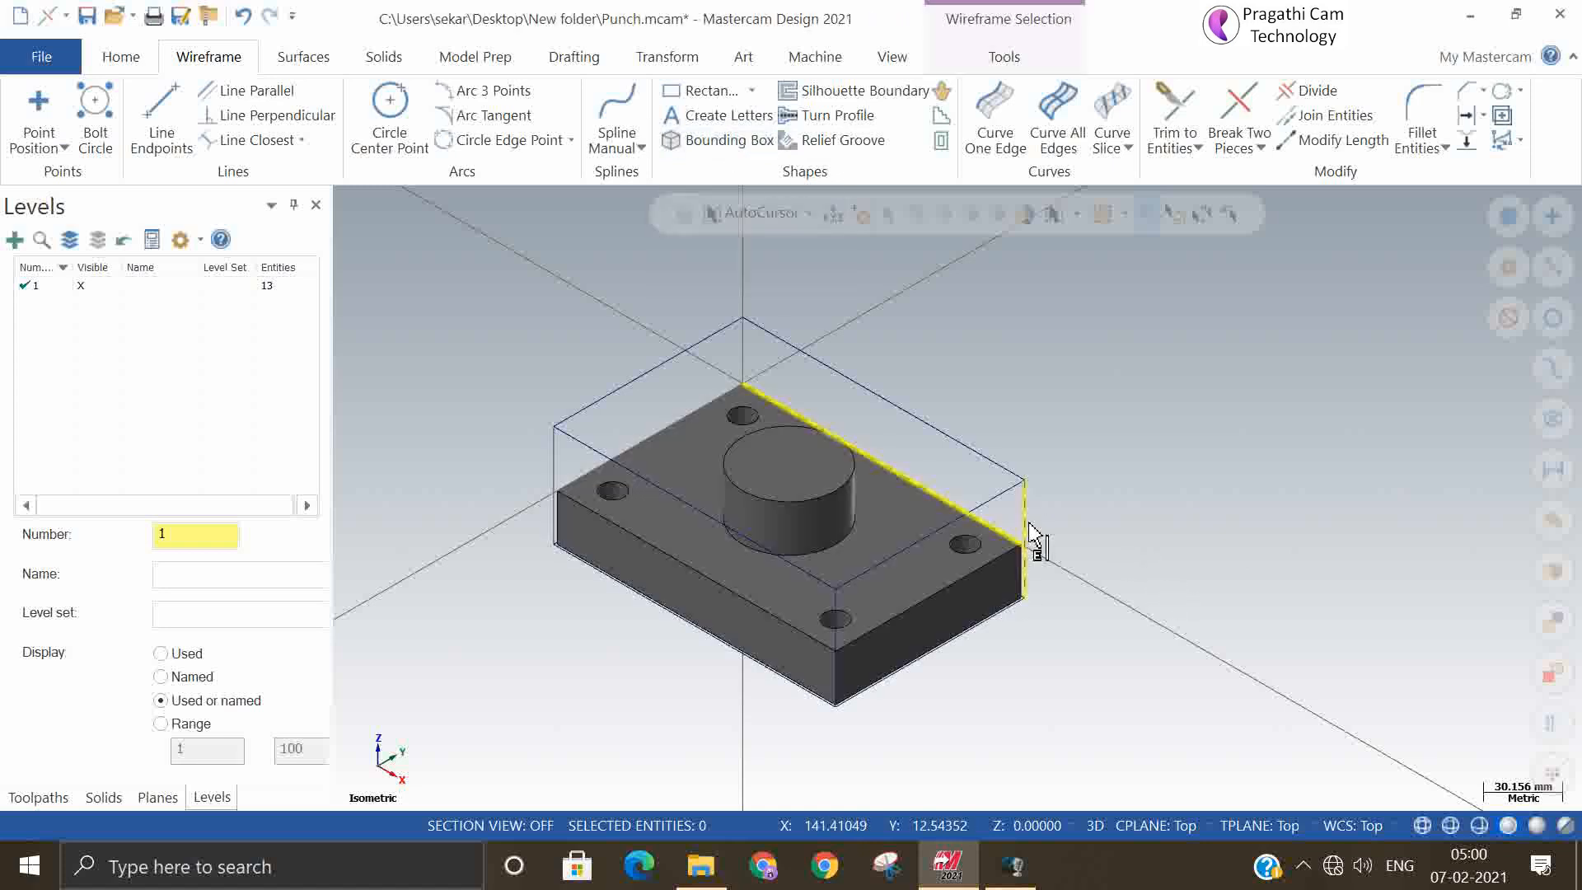
left_click(1552, 418)
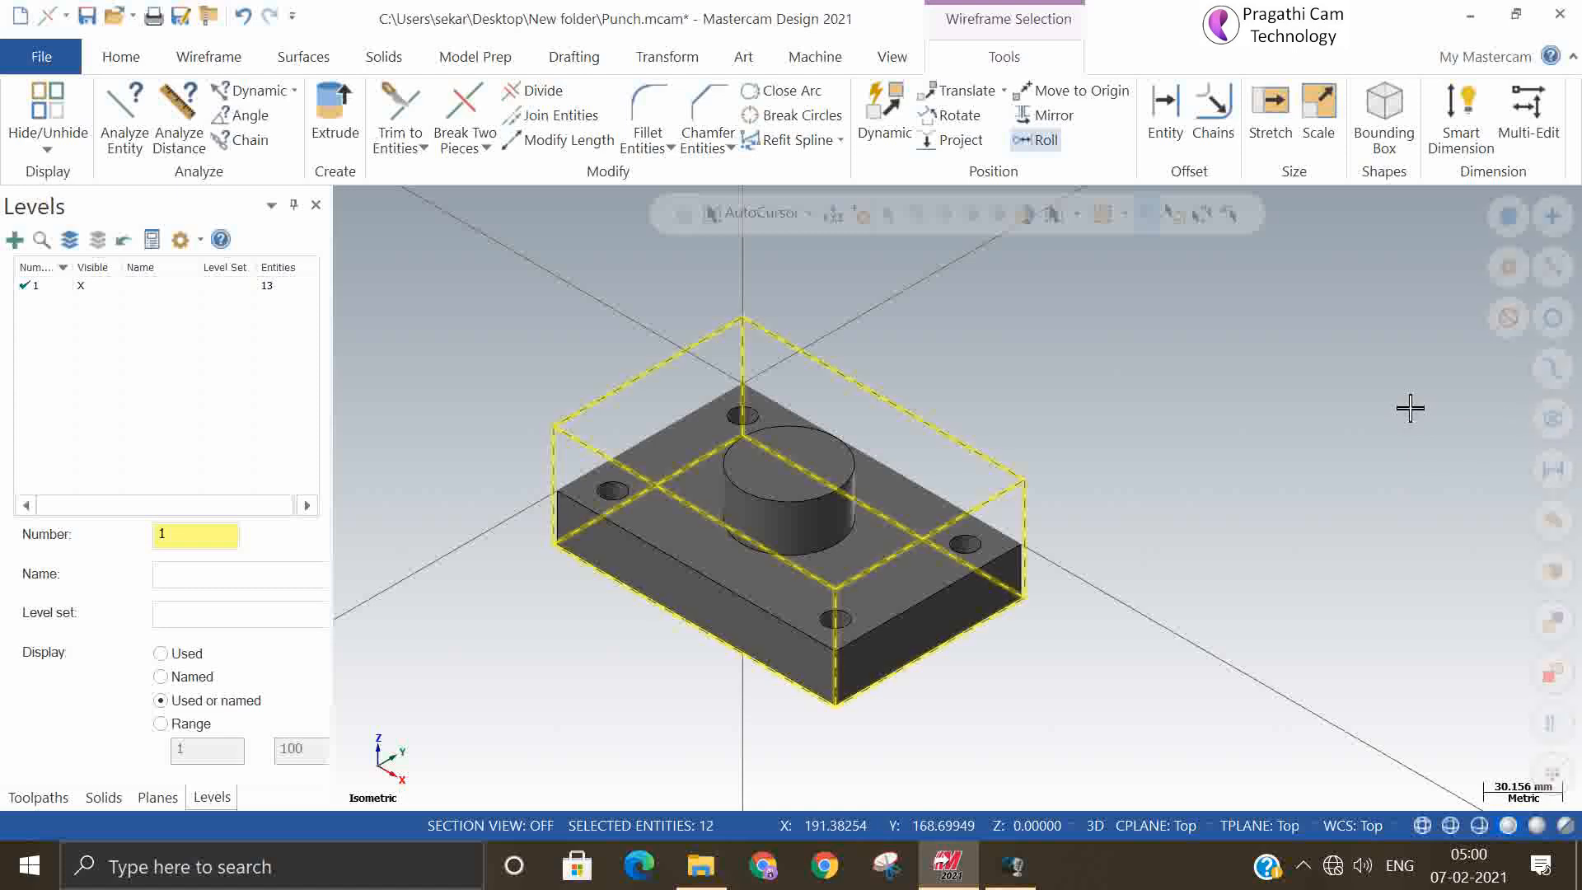
key("Delete")
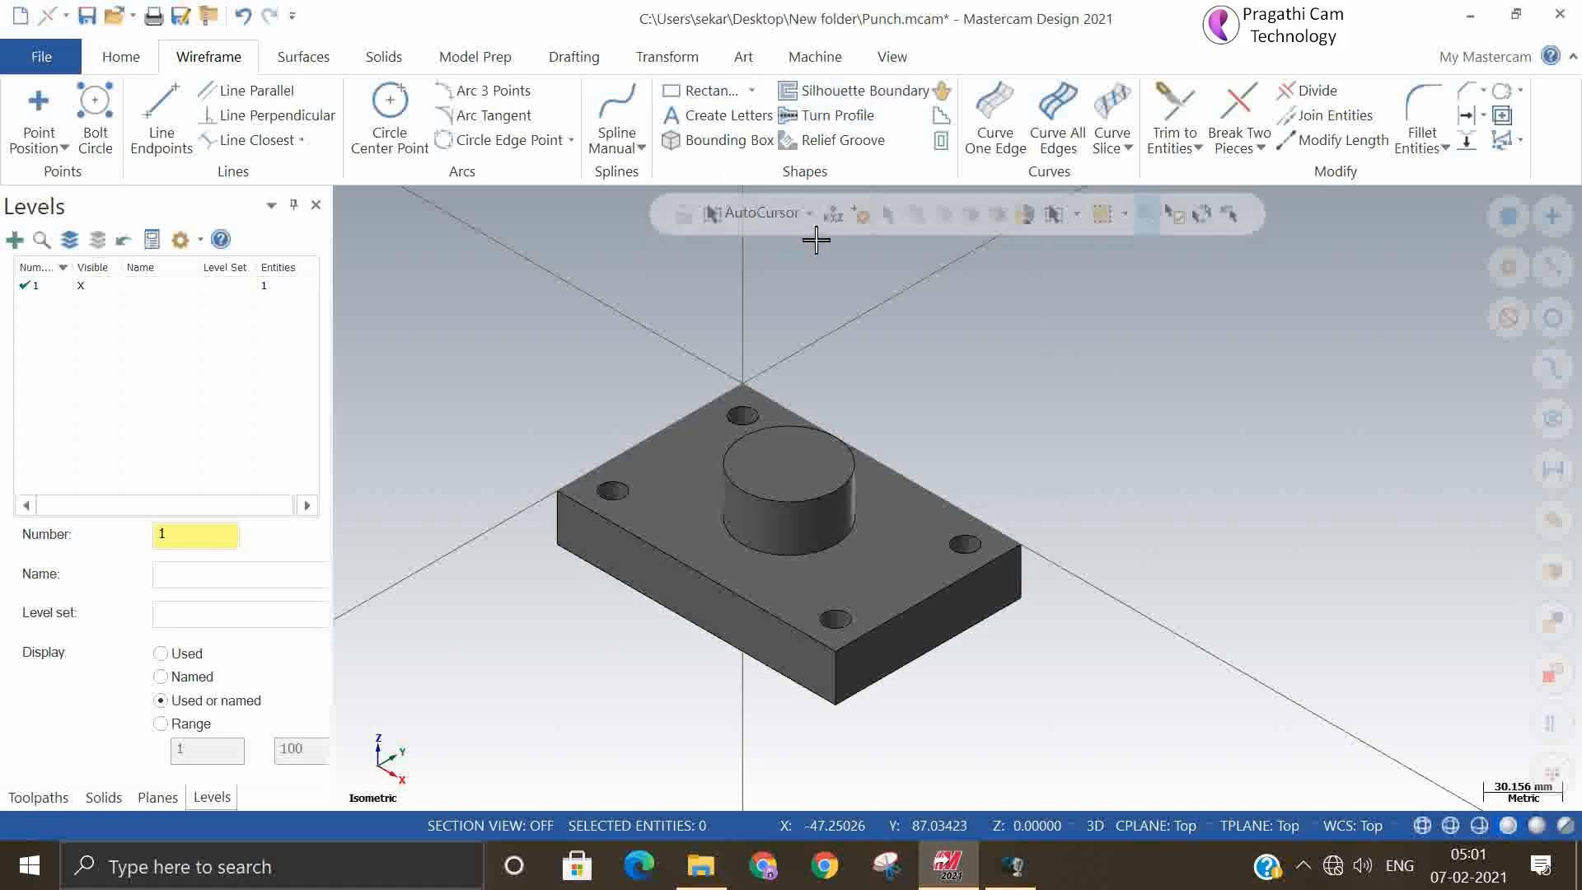
left_click(1006, 495)
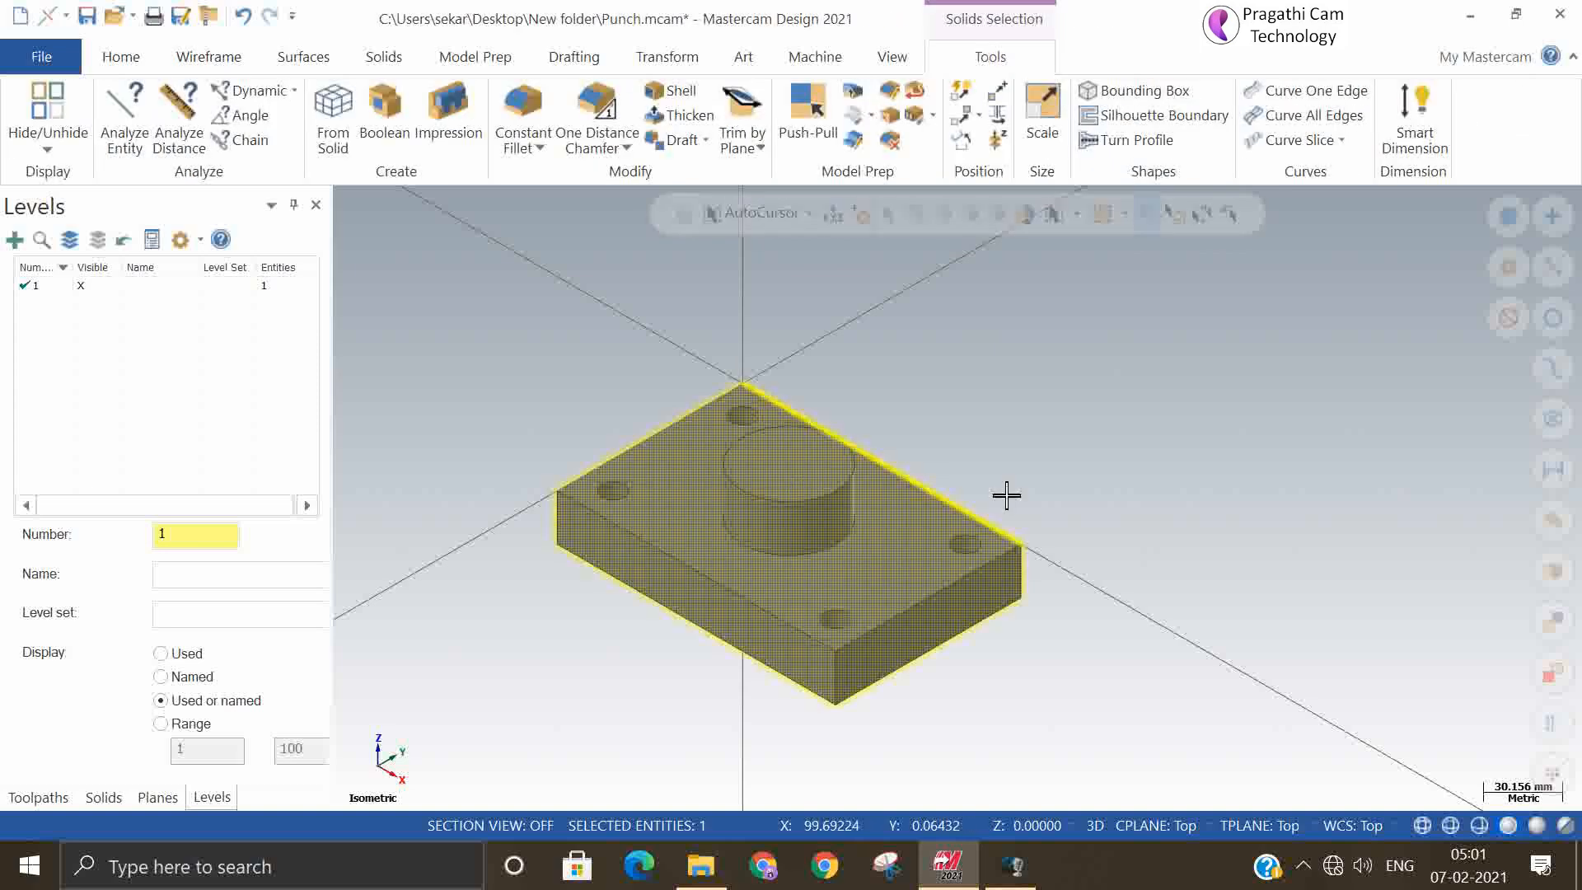
key("Delete")
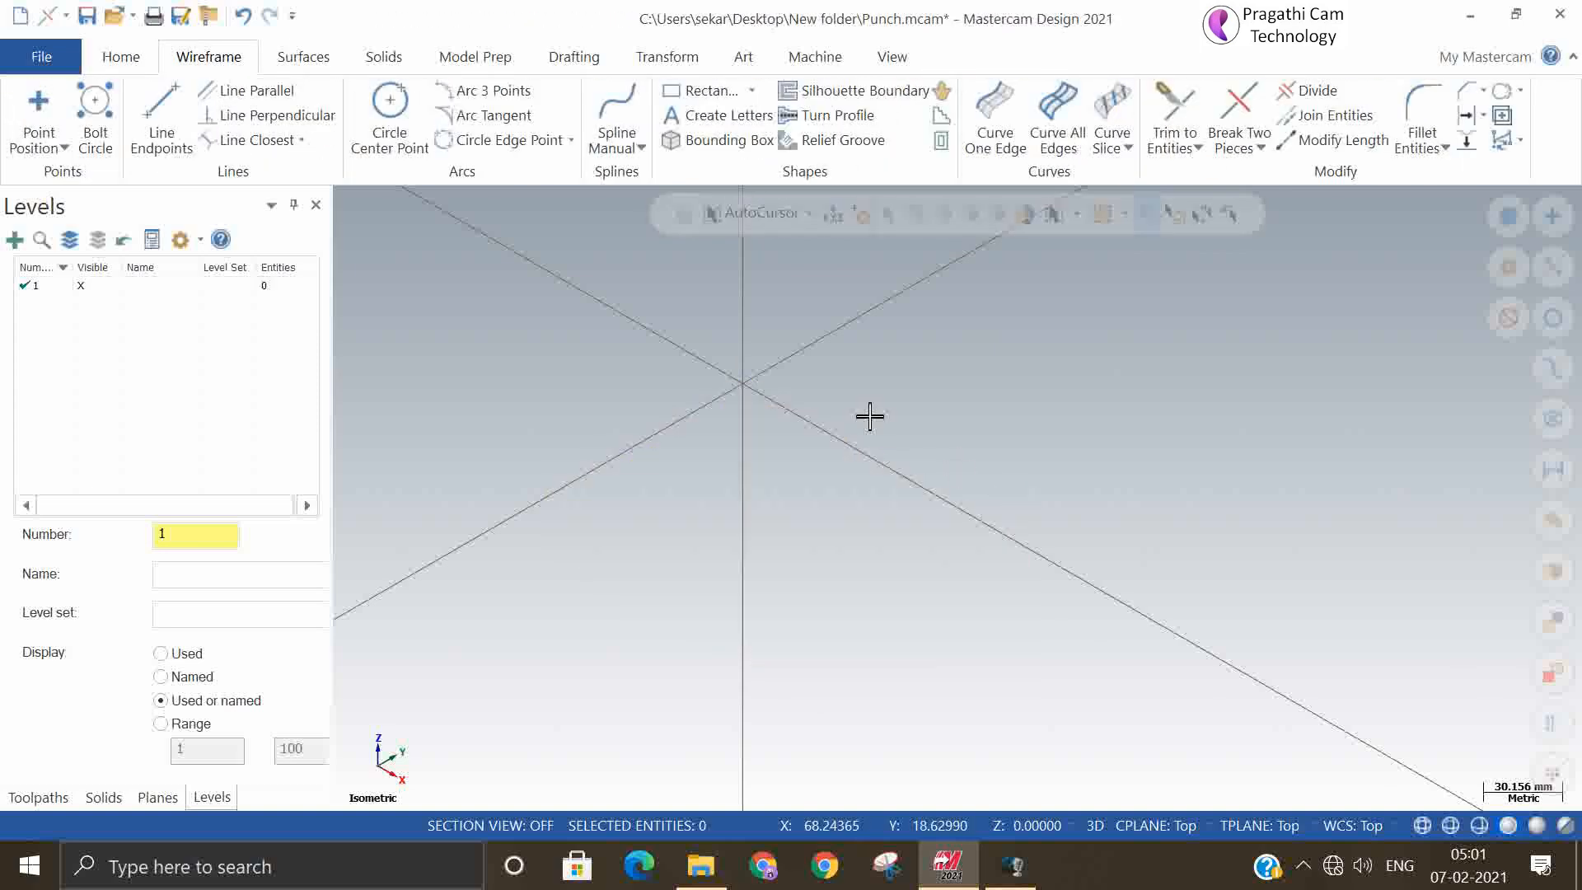
- In the Top view, draw a corner-anchored rectangle from the origin toward negative X, about 81.7 mm wide and 44.7 mm high
right_click(970, 384)
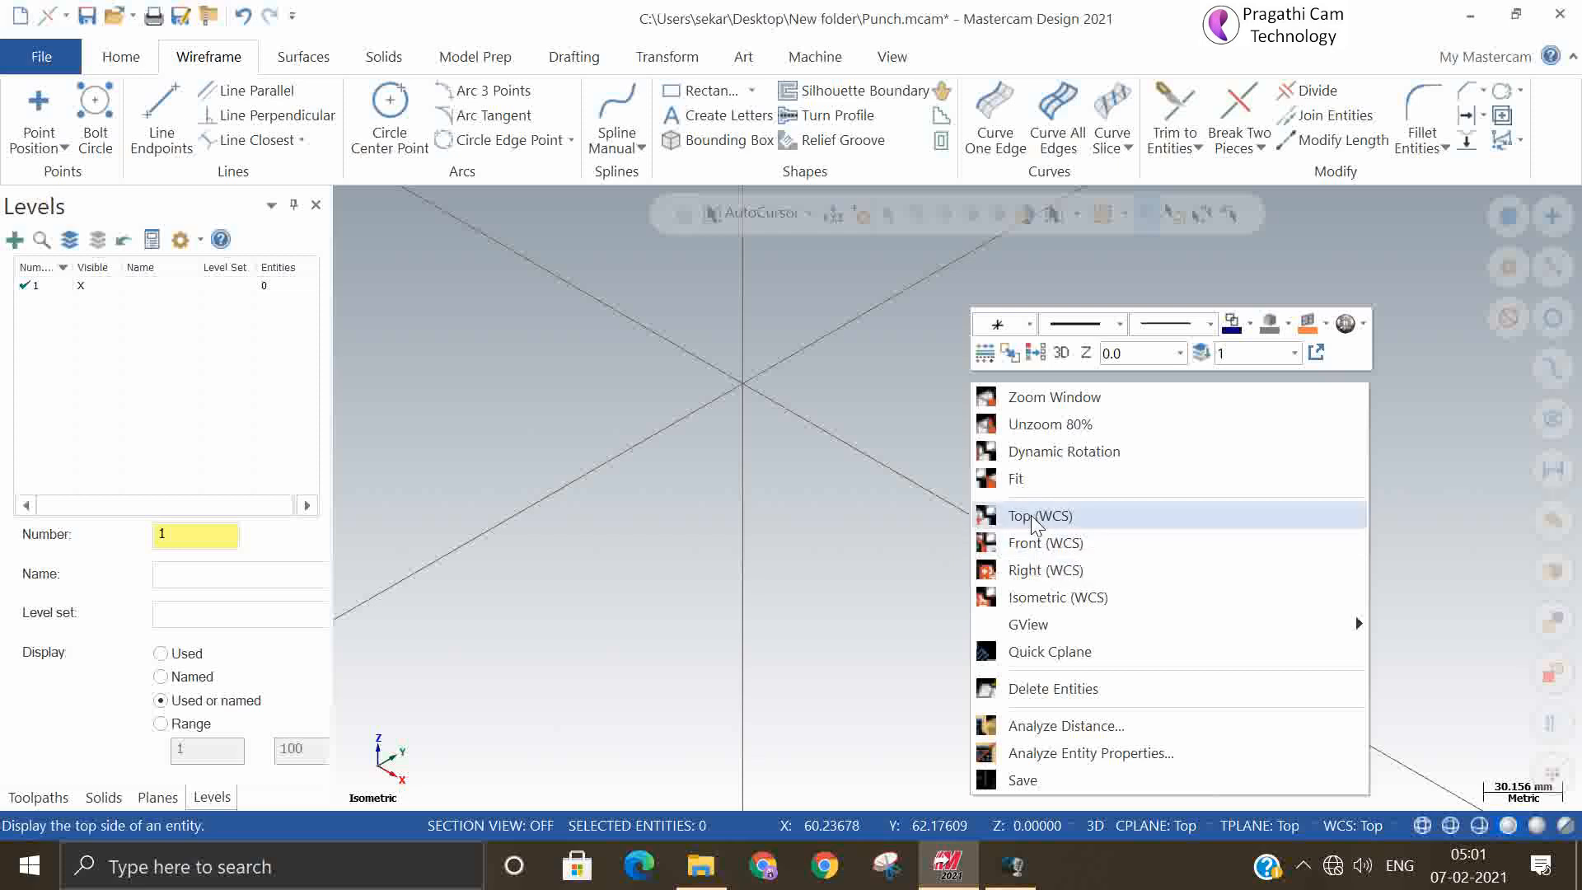
left_click(1031, 515)
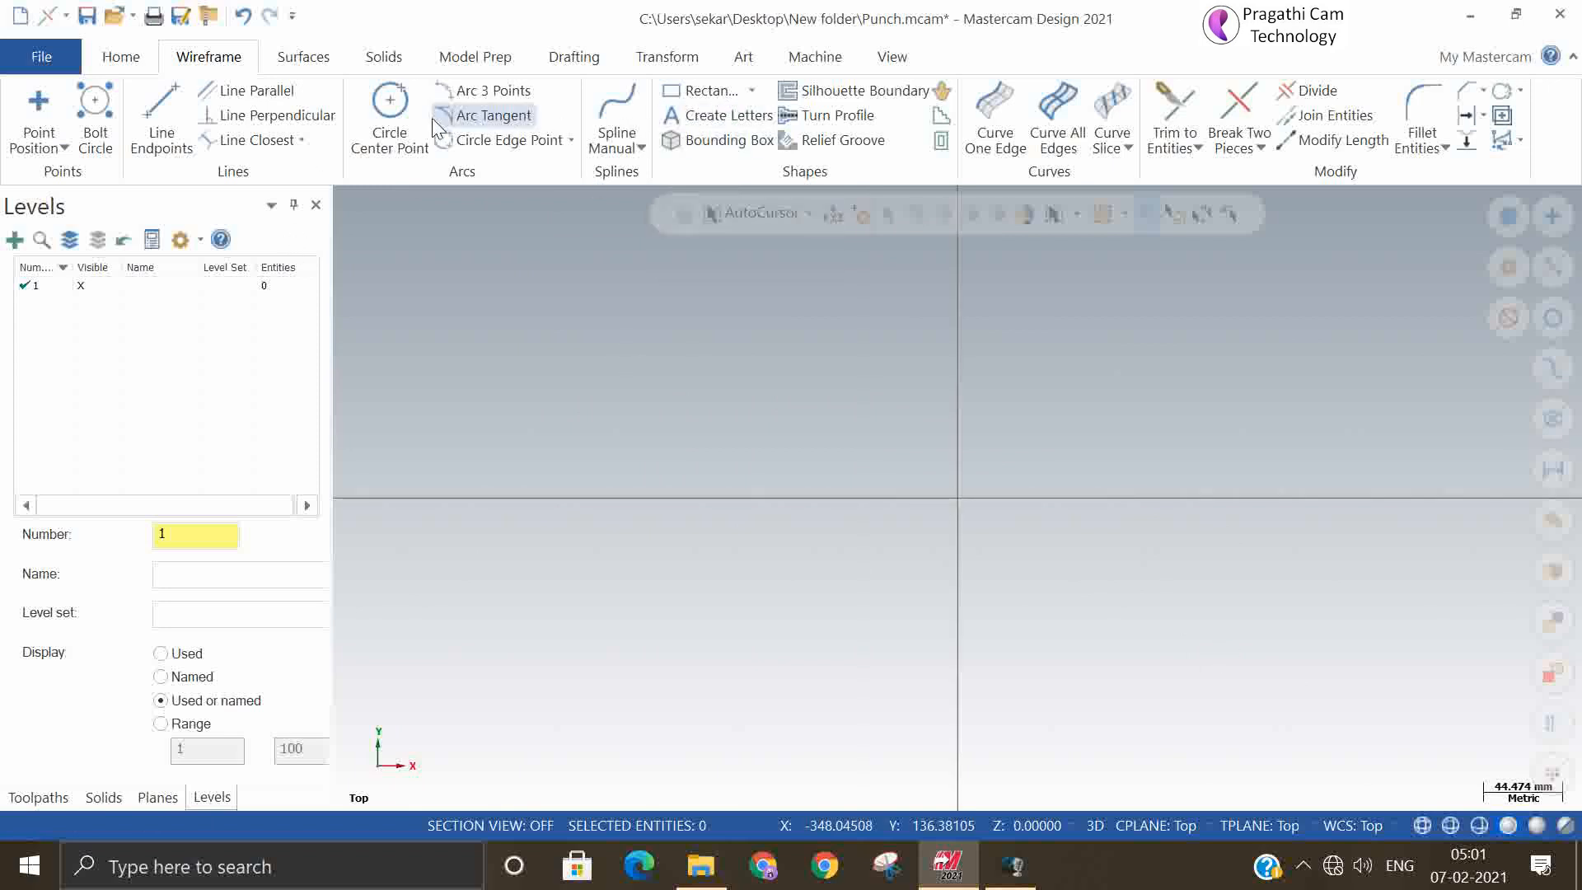
left_click(684, 90)
left_click(964, 500)
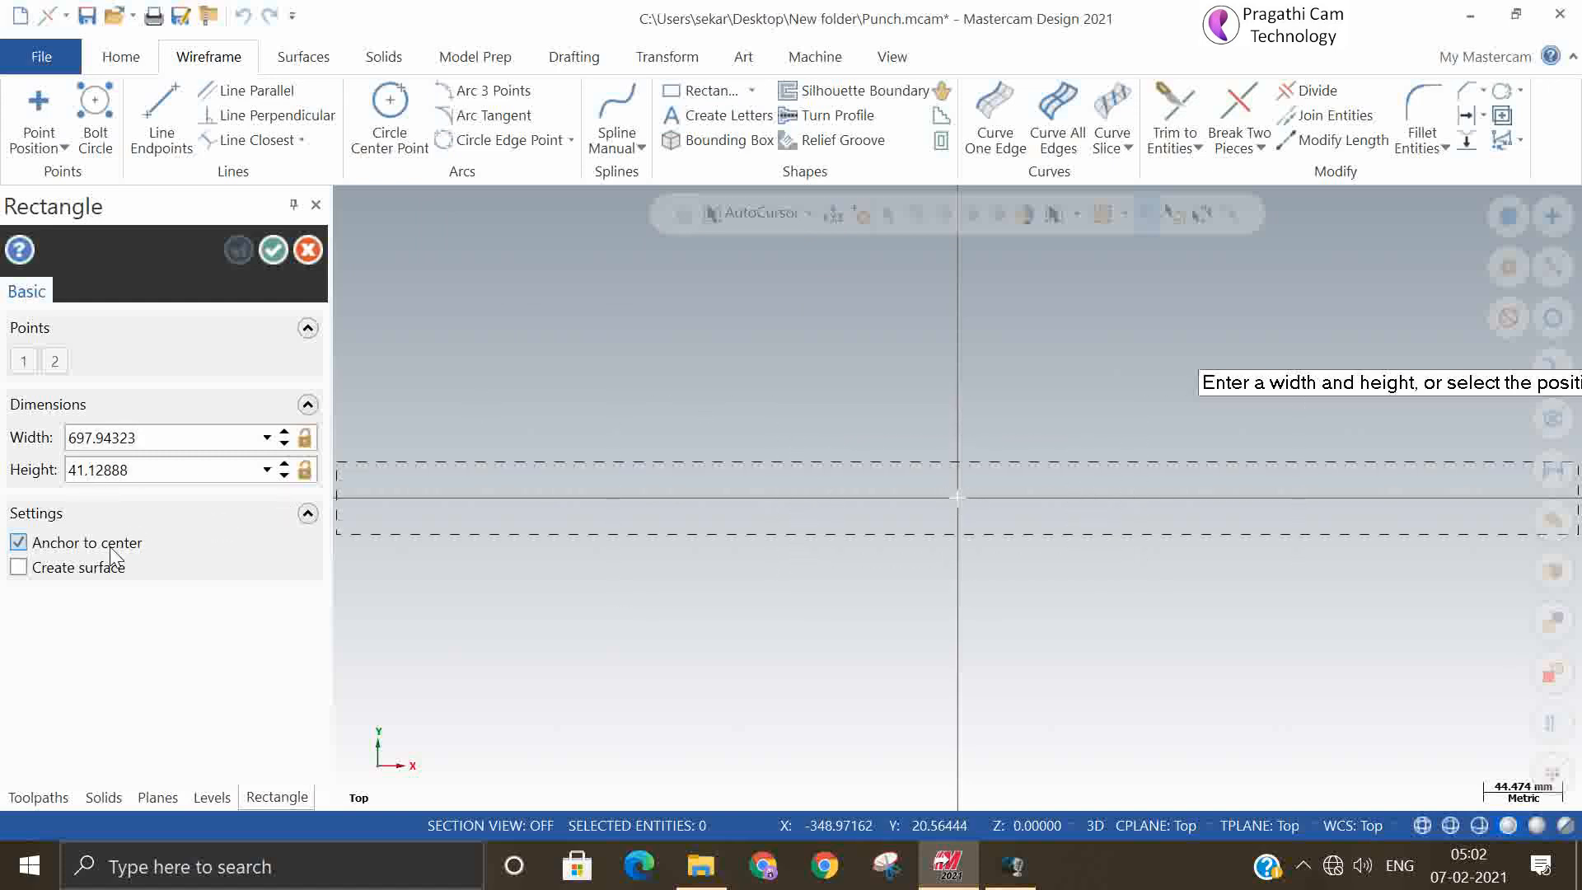
left_click(18, 543)
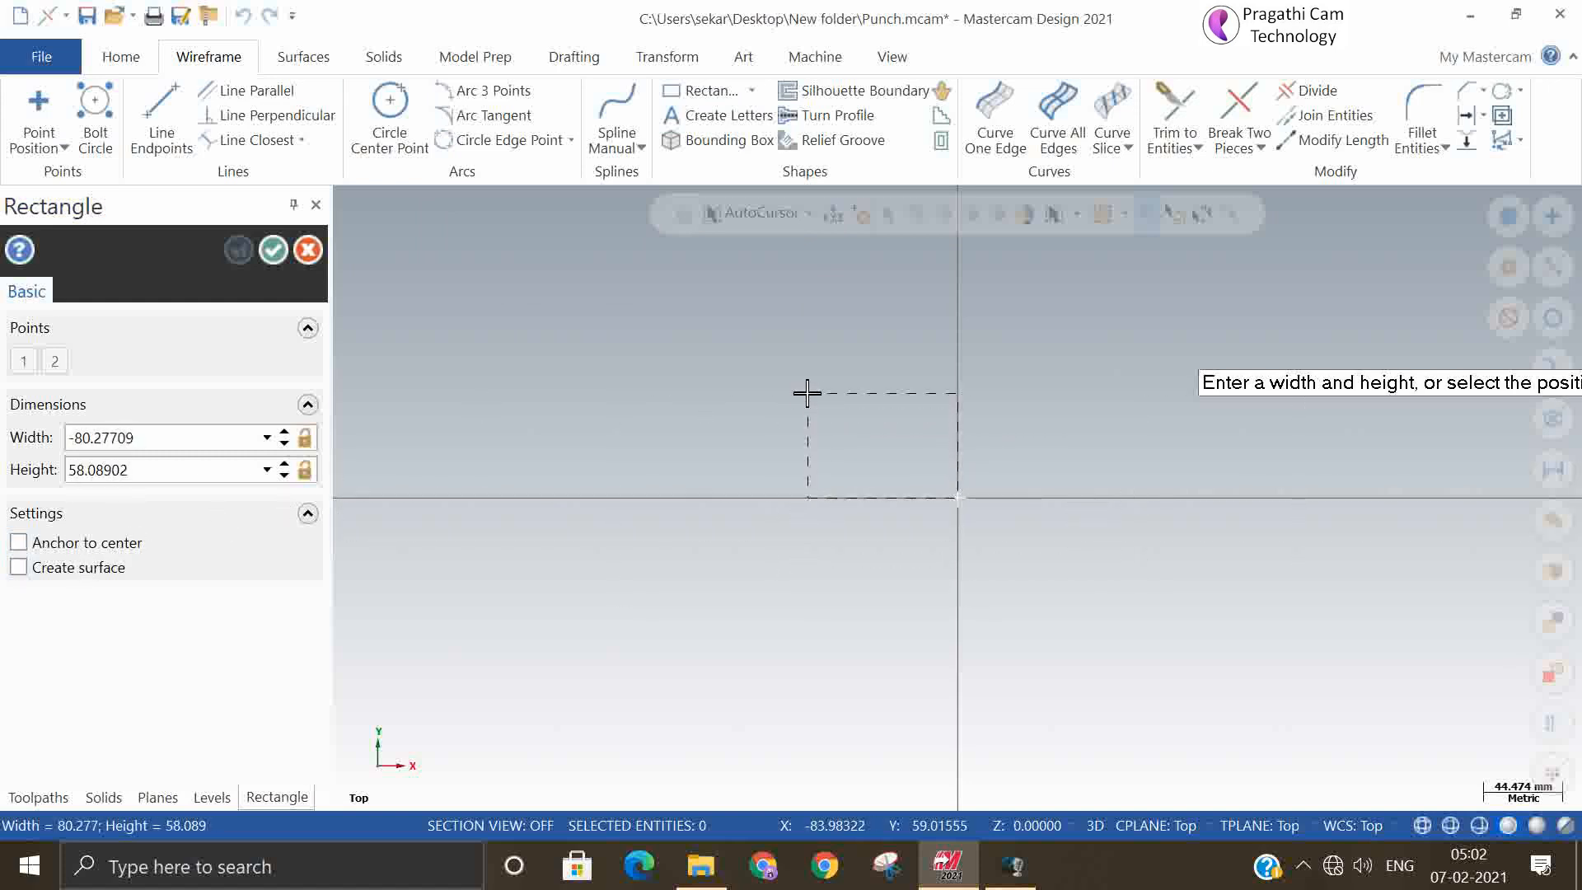
left_click(813, 419)
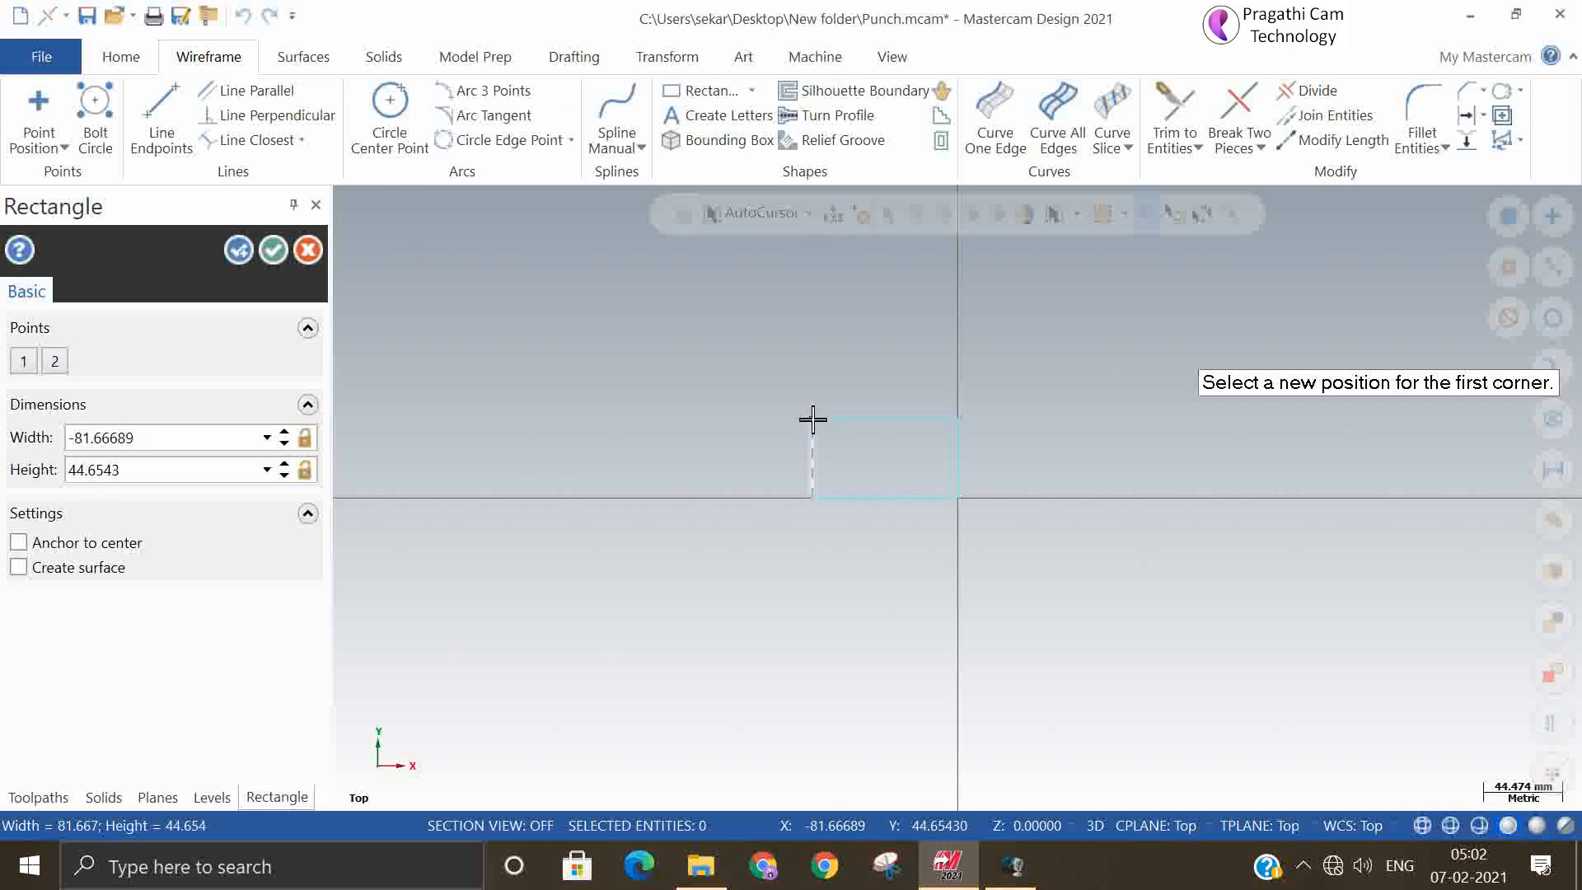
- Add two more rectangles stepping up toward negative X, each from the previous outer corner, about 92.7 x 37.5 mm and 89.9 x 37.1 mm
left_click(814, 420)
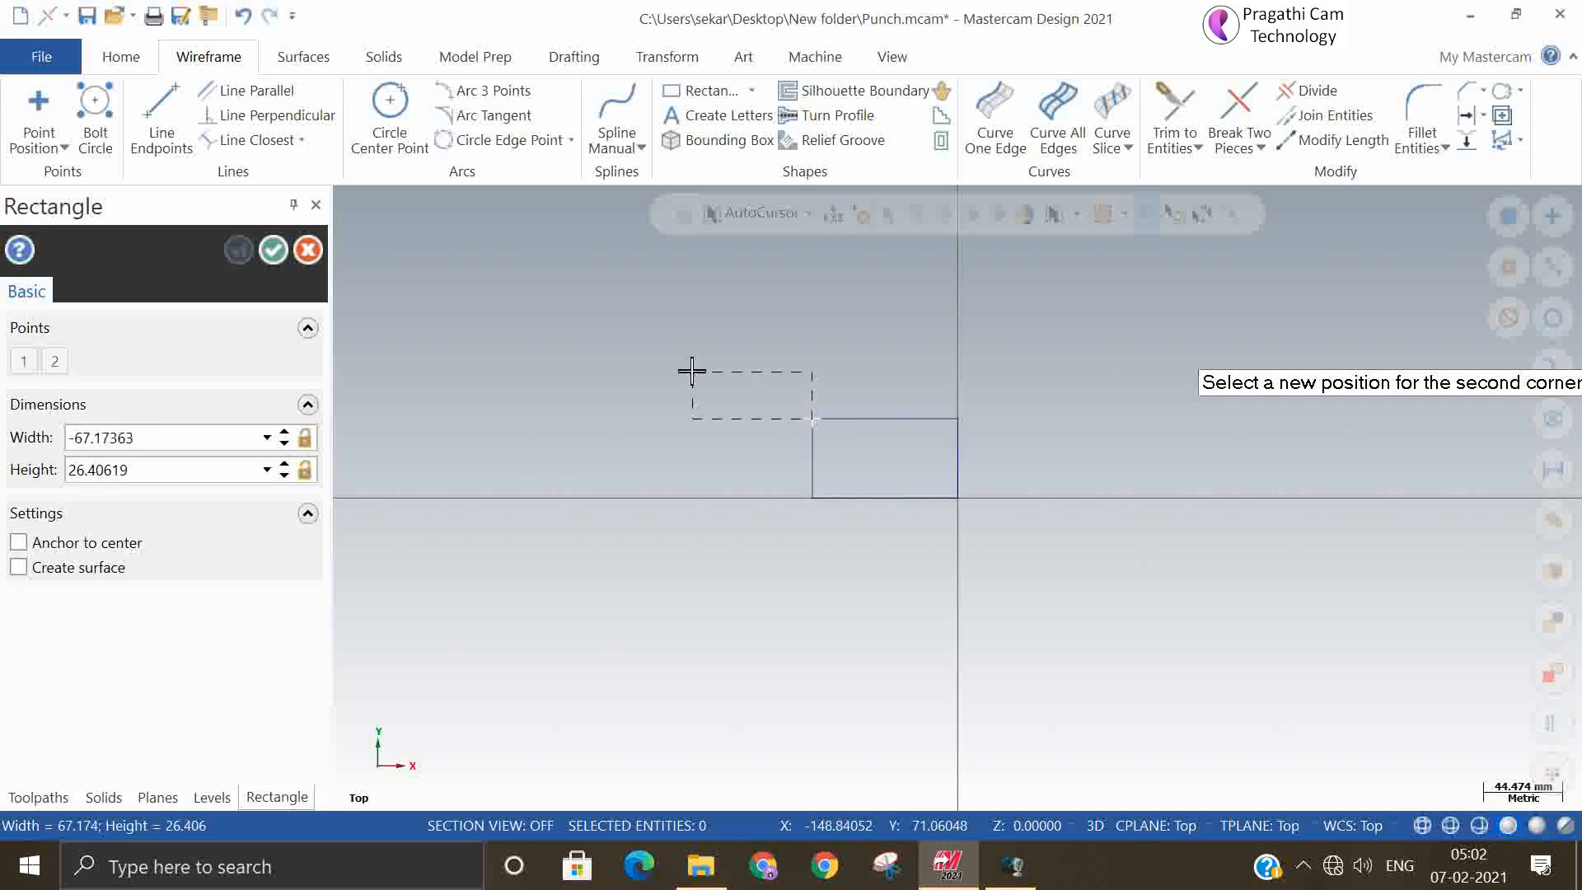
left_click(647, 352)
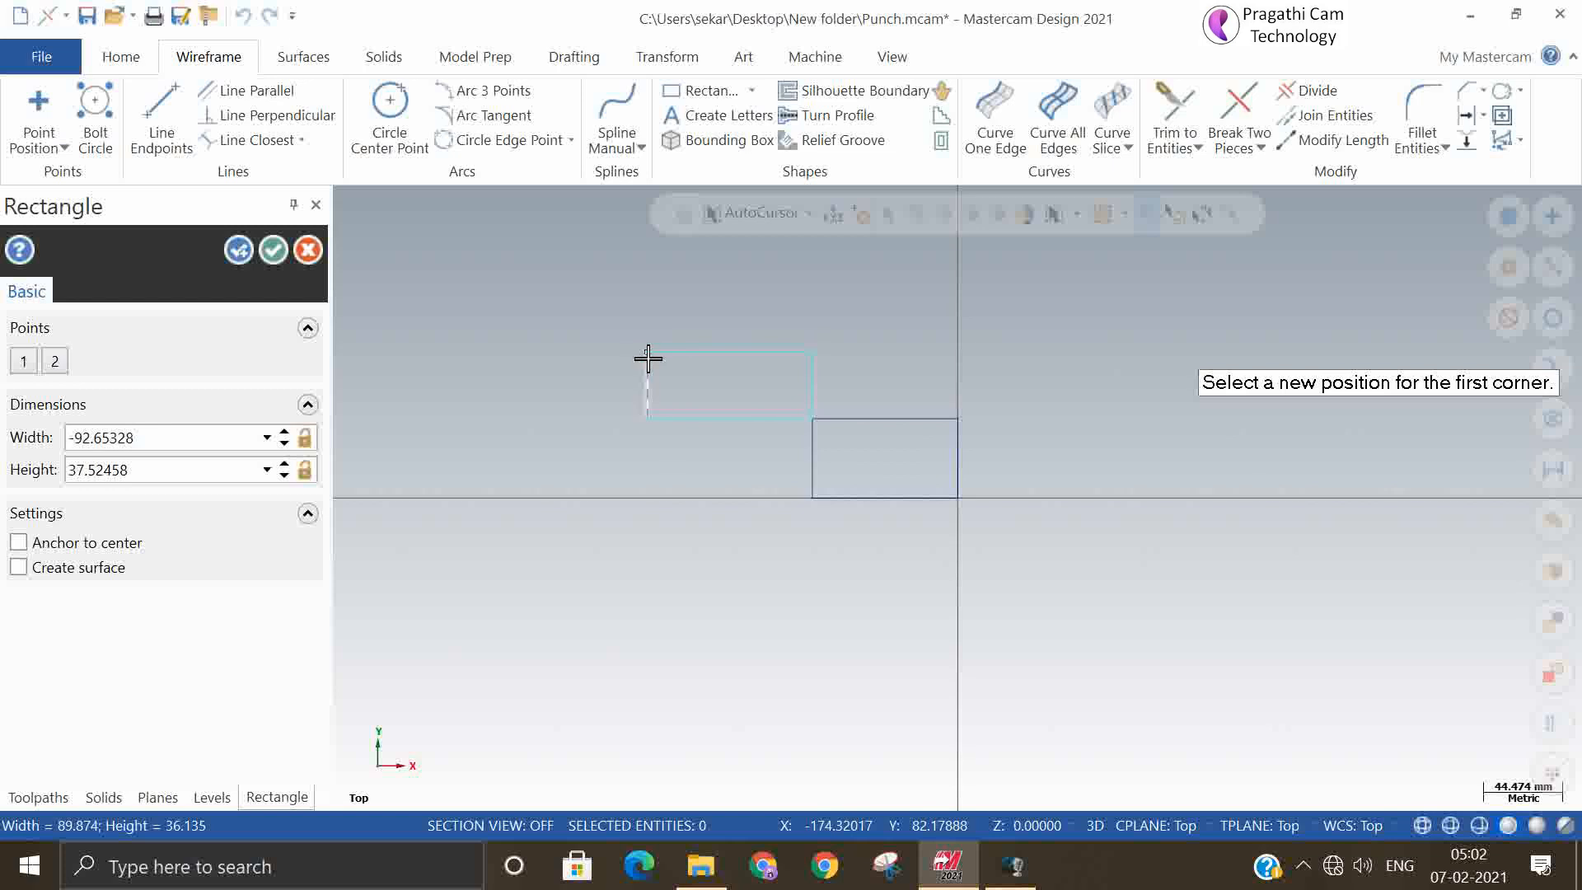
left_click(648, 352)
left_click(486, 286)
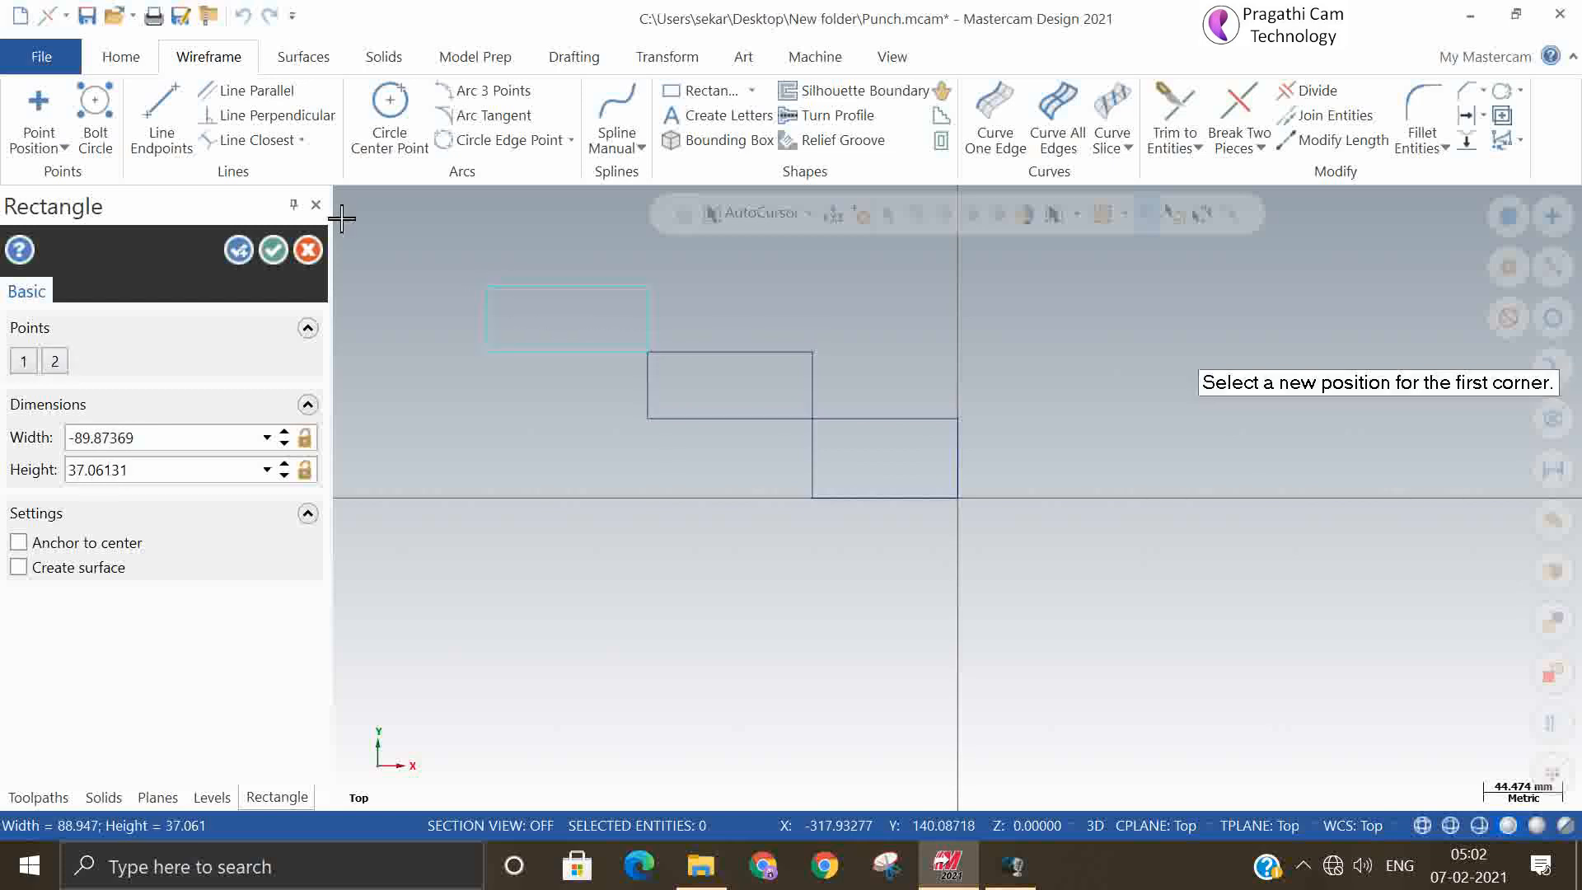
left_click(273, 249)
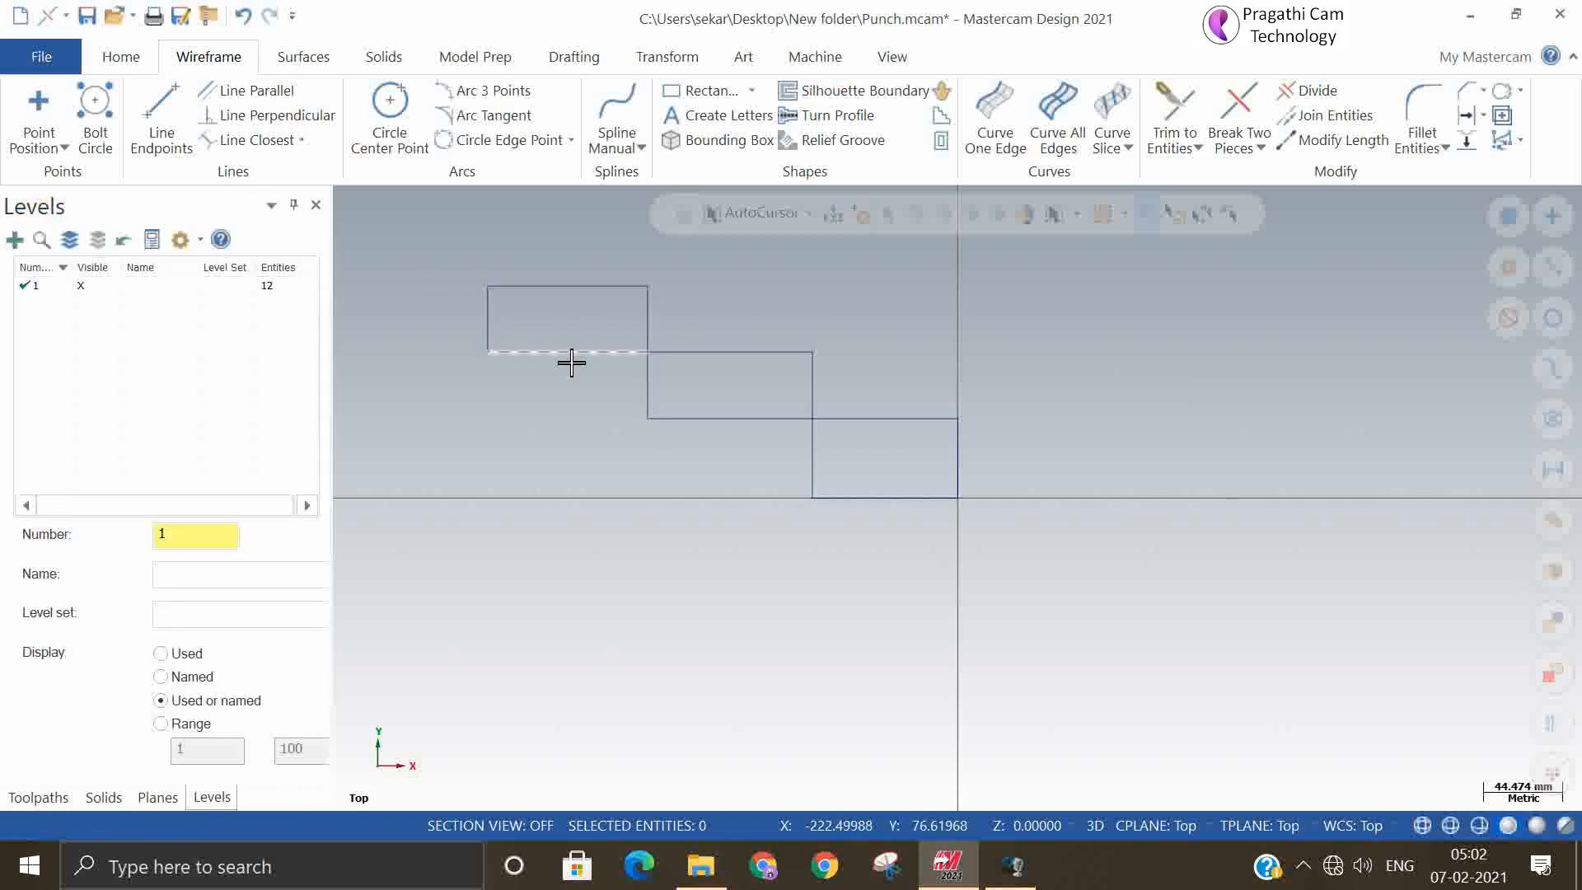
- Delete the bottom edges of the upper two rectangles and the left edges of the lower two
left_click(484, 320)
left_click(484, 324)
left_click(524, 344)
left_click(648, 390)
left_click(741, 419)
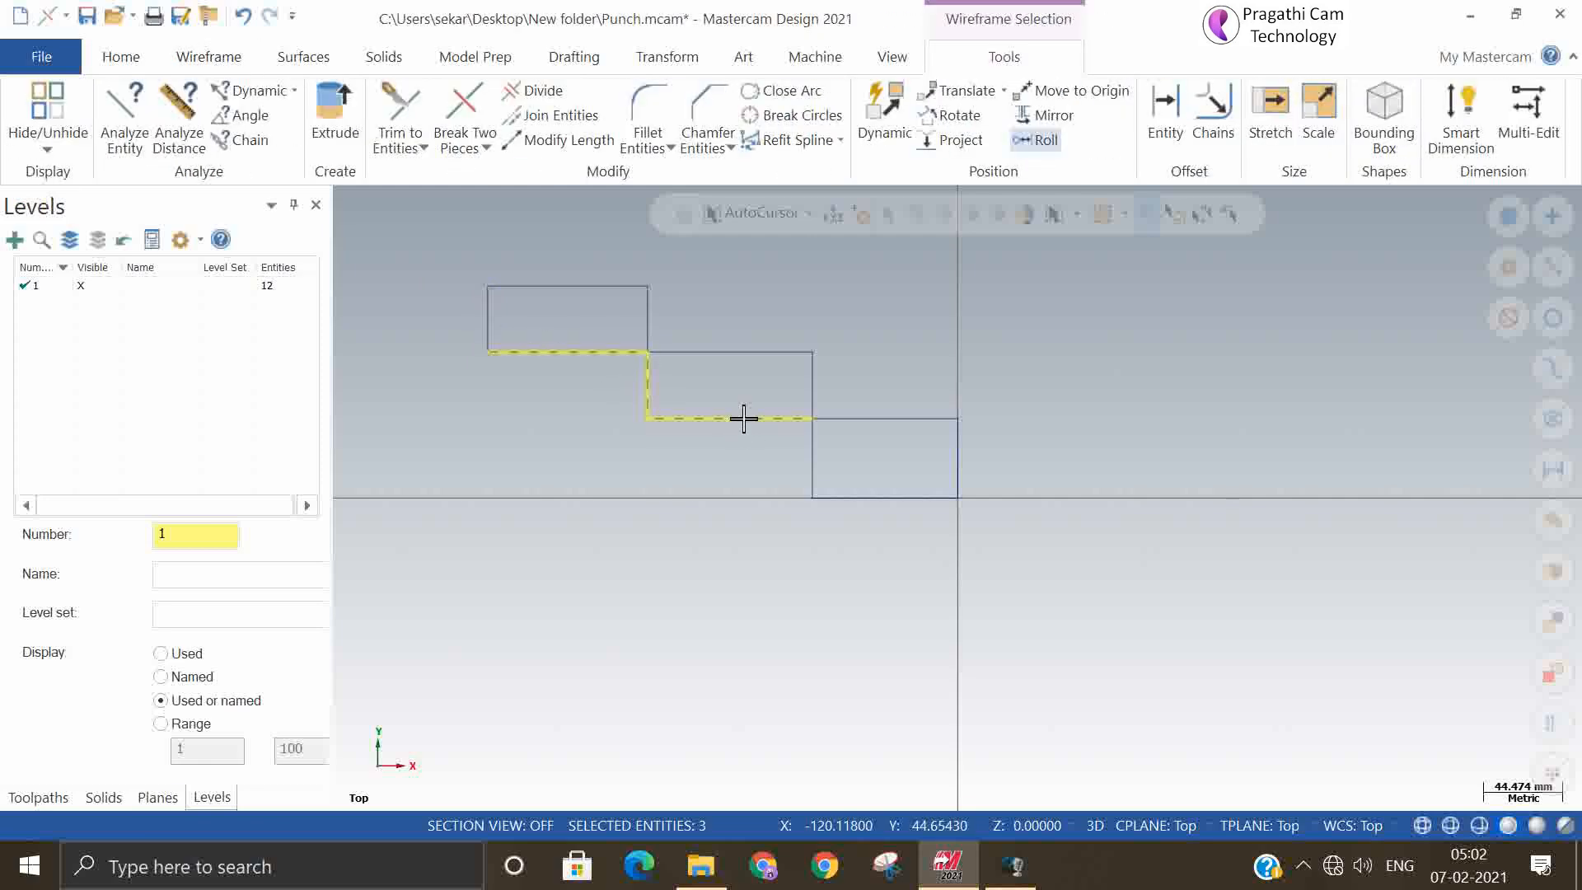
left_click(805, 453)
key("Delete")
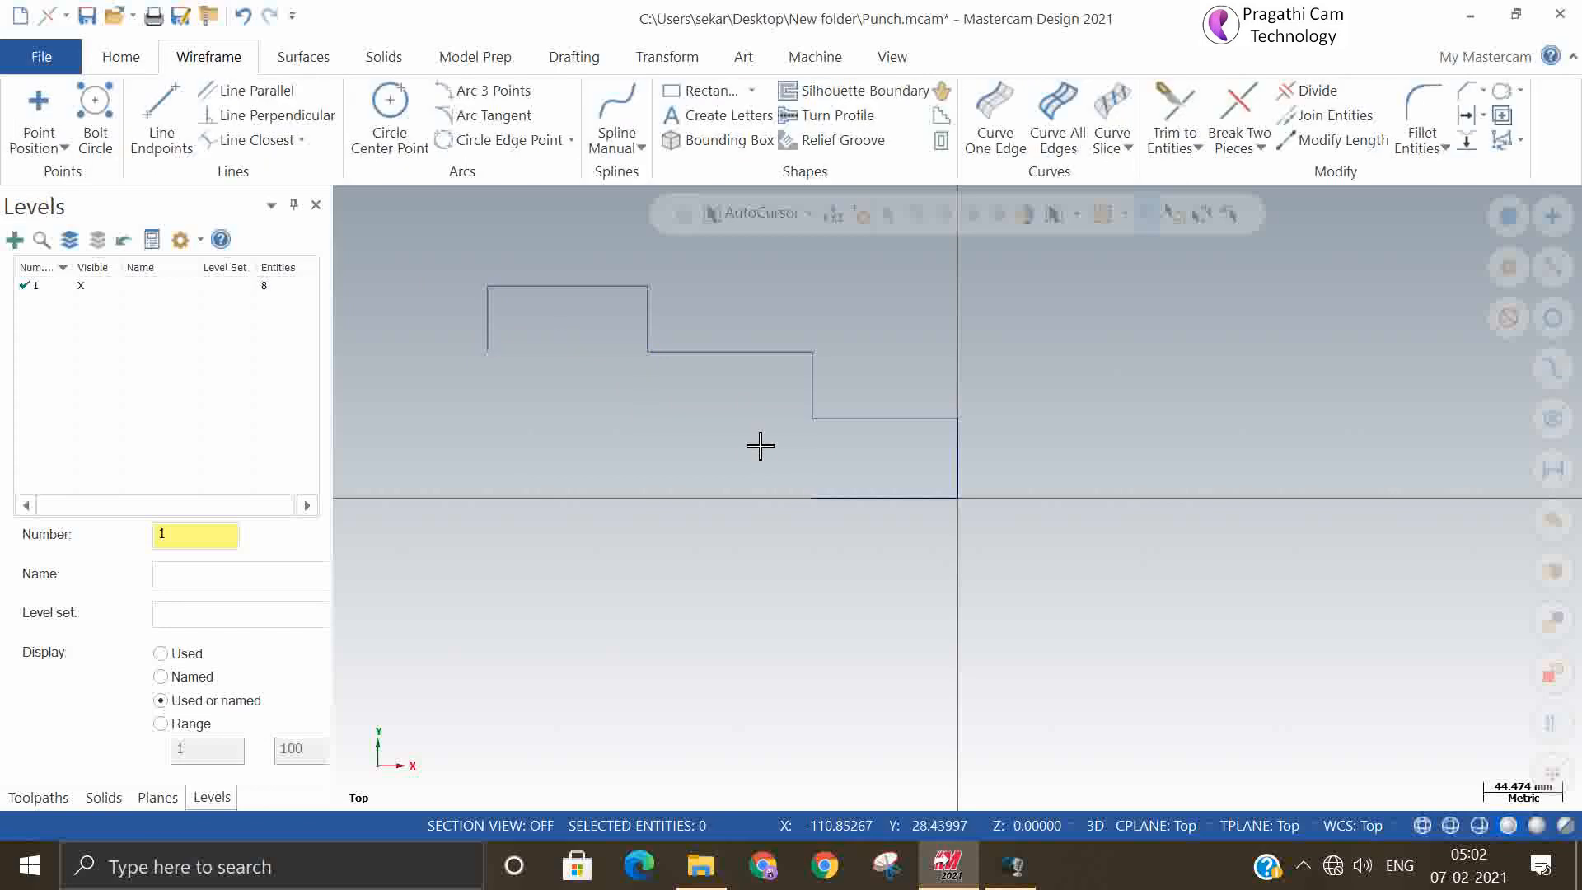
- Close the stepped profile by extending the far left vertical line and the bottom line to their intersection with Trim 2 entities
left_click(1173, 120)
left_click(80, 455)
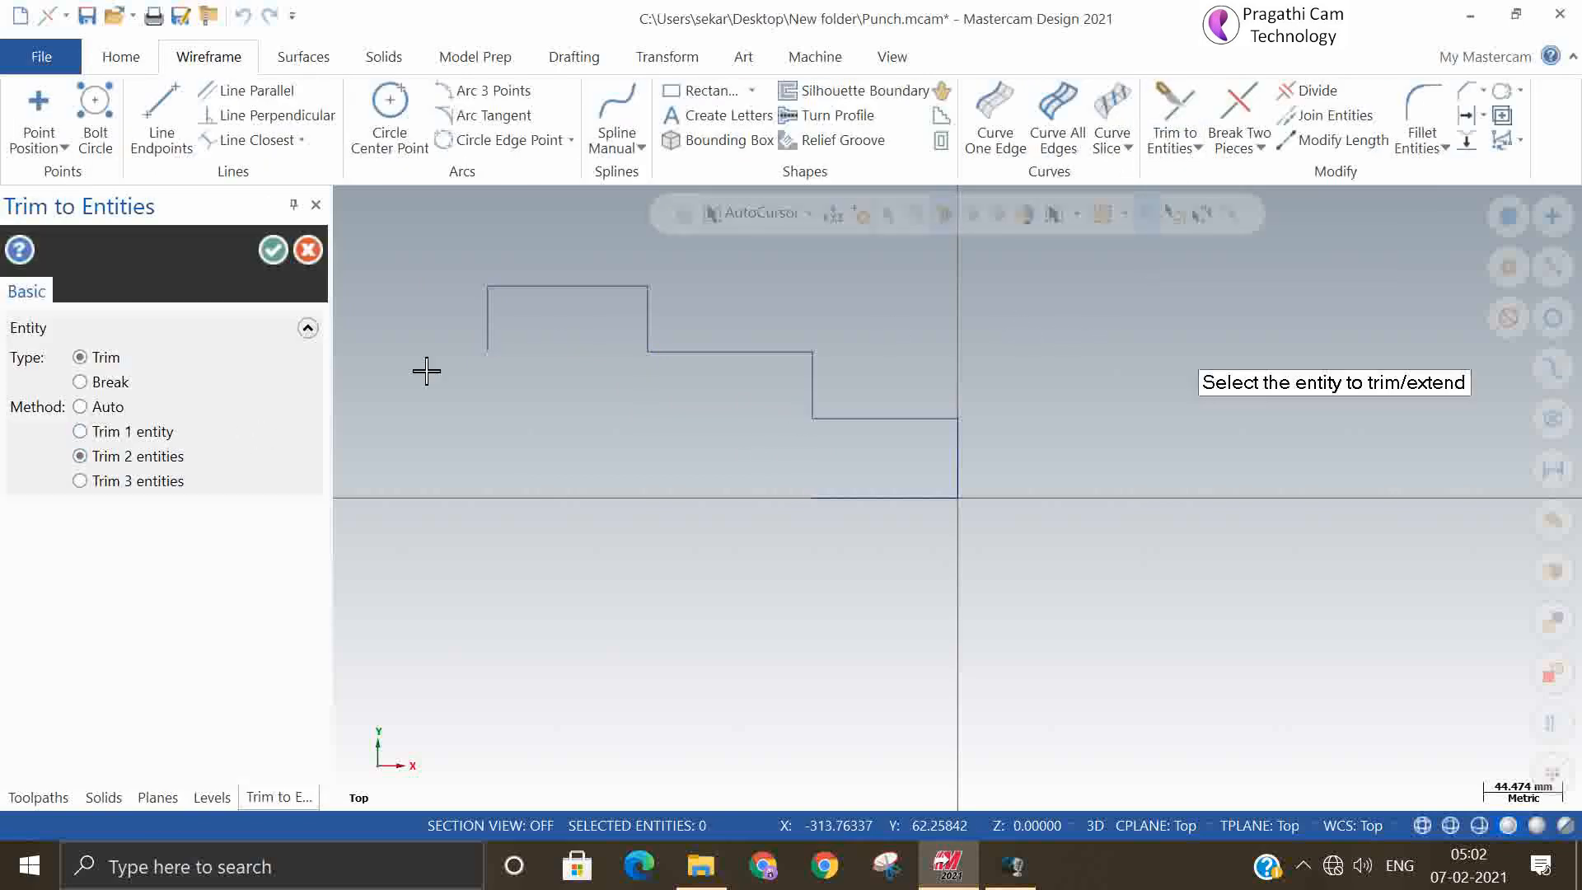
left_click(494, 328)
left_click(858, 498)
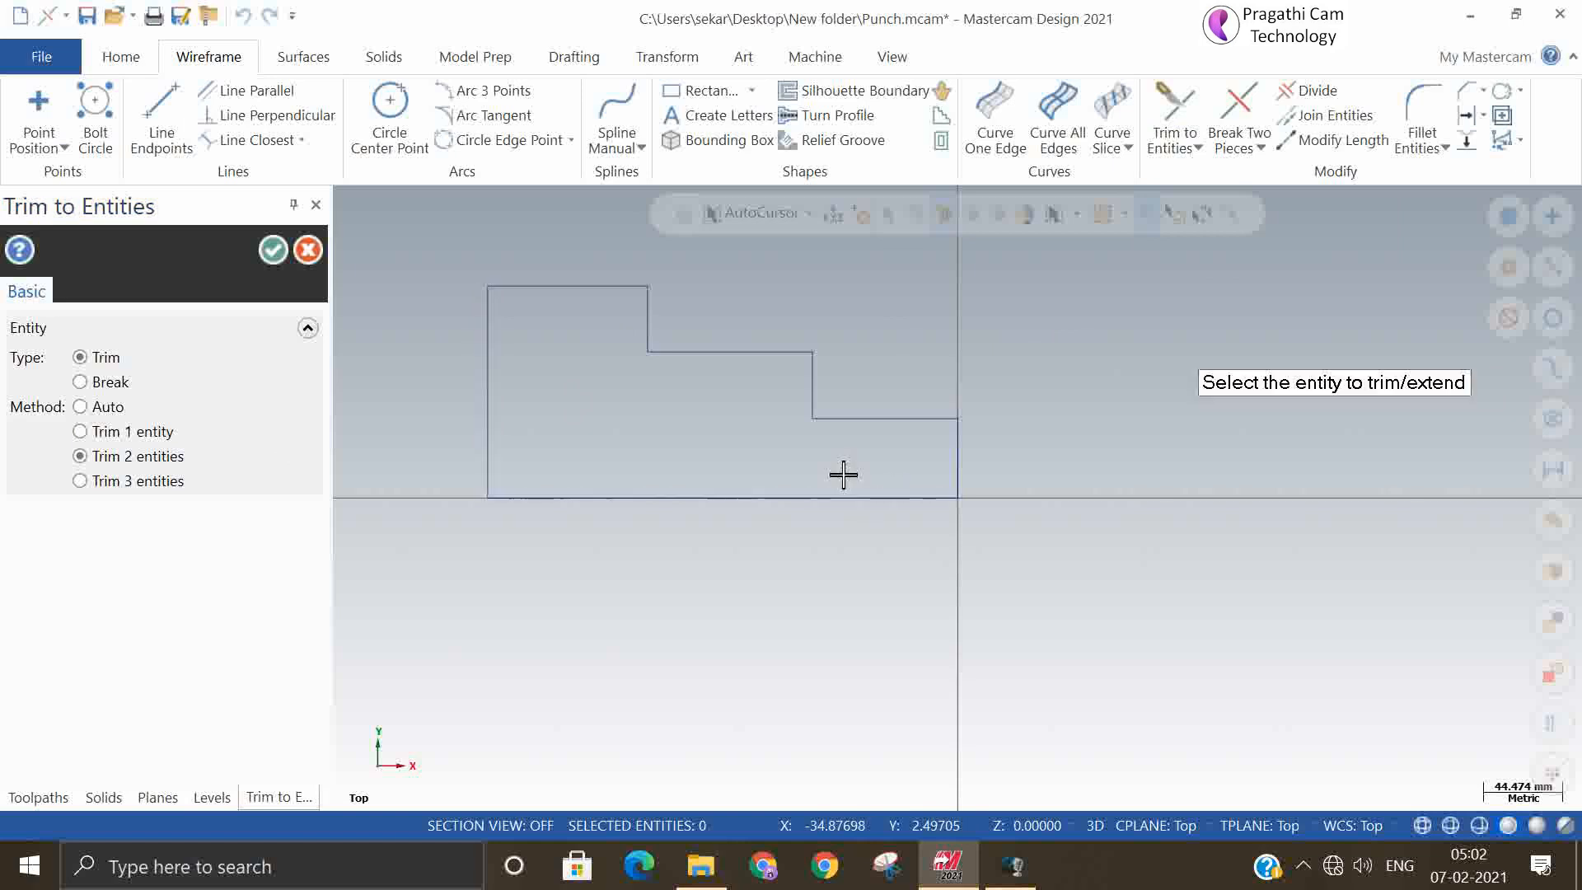
left_click(273, 250)
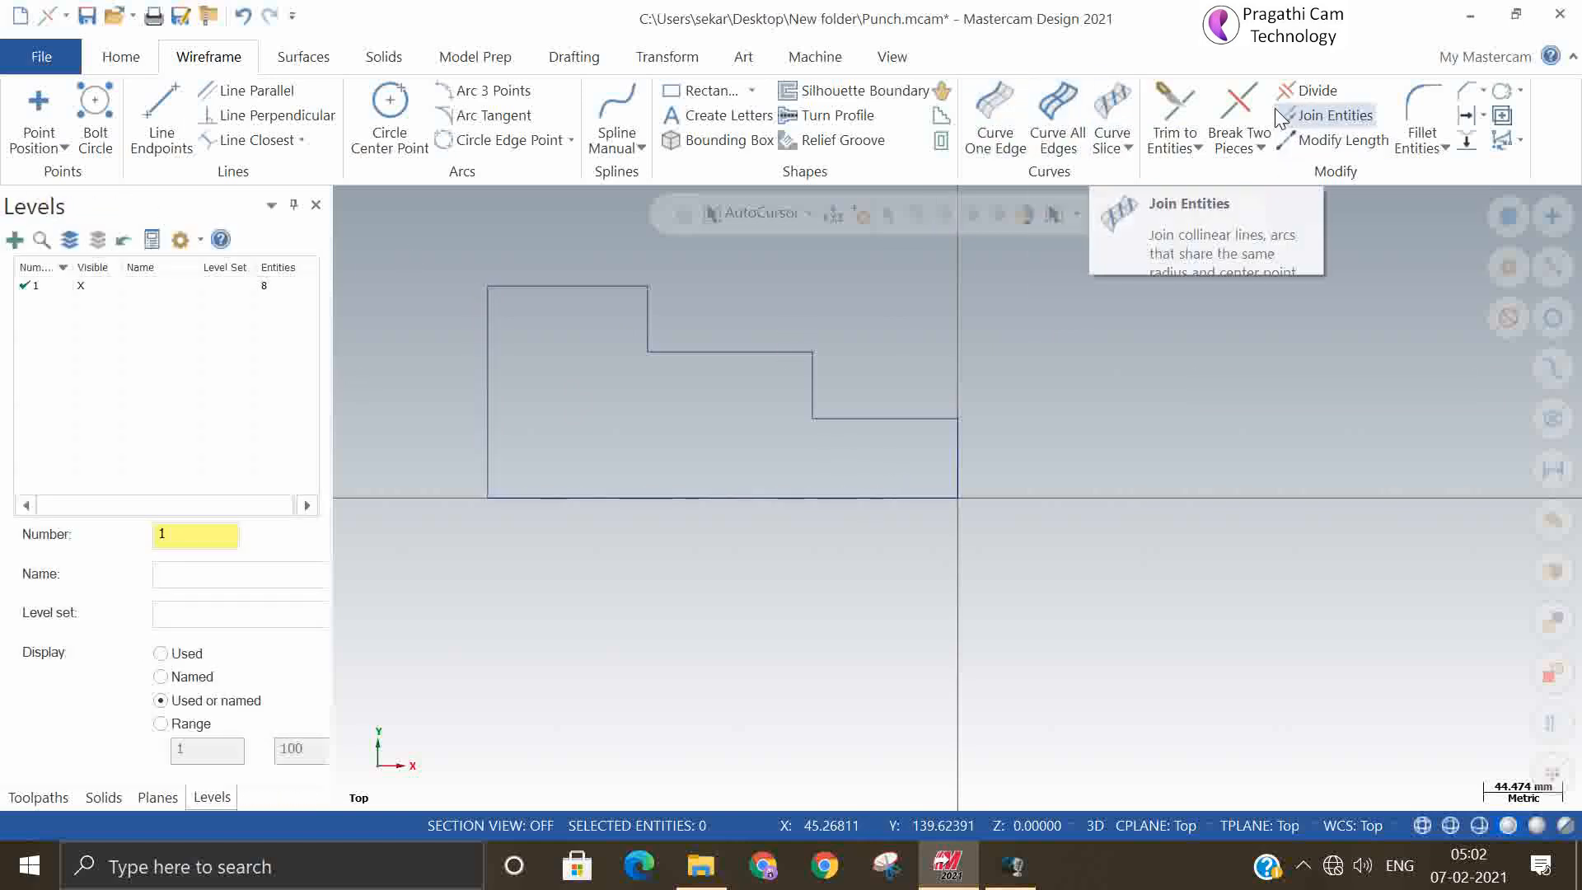
- Set the entity fillet radius to 5 and round the inner corner where the lowest tread meets its riser
left_click(1437, 100)
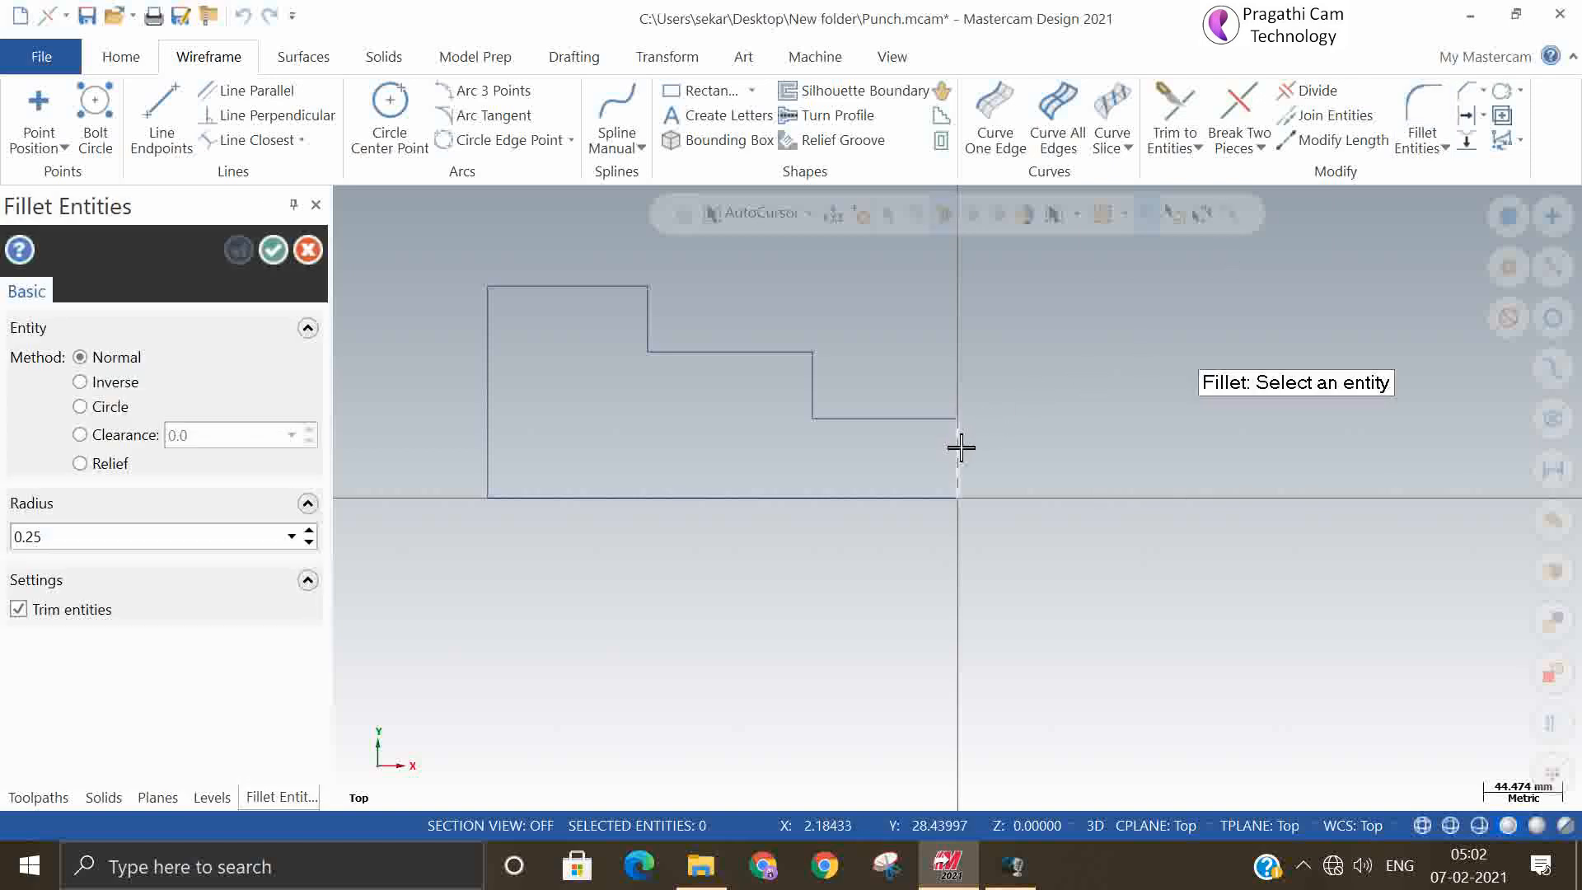
left_click(909, 422)
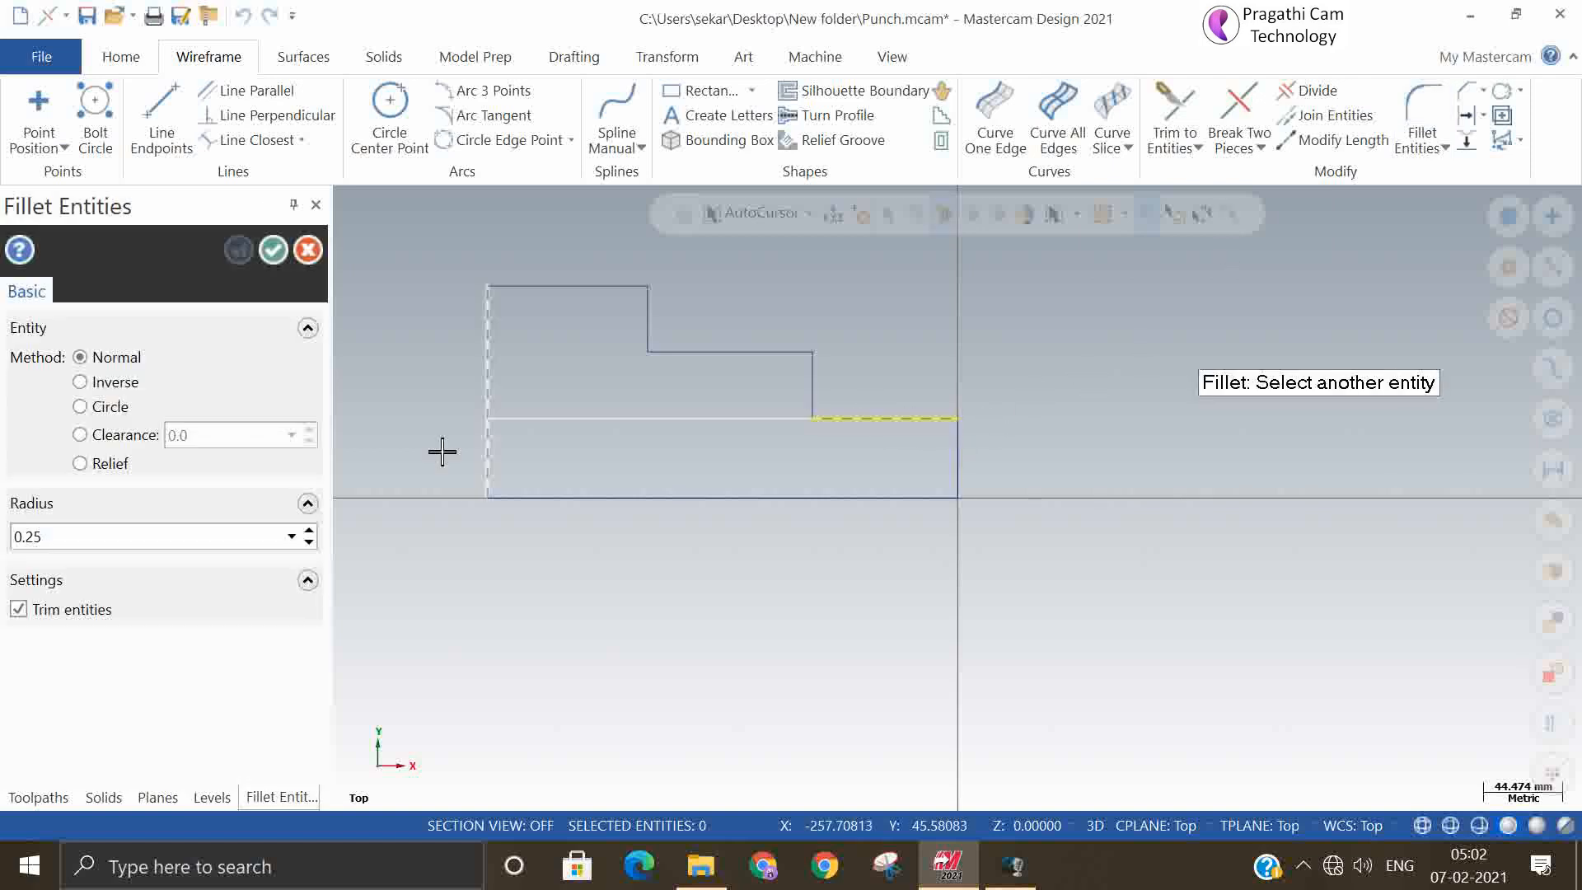
double_click(132, 542)
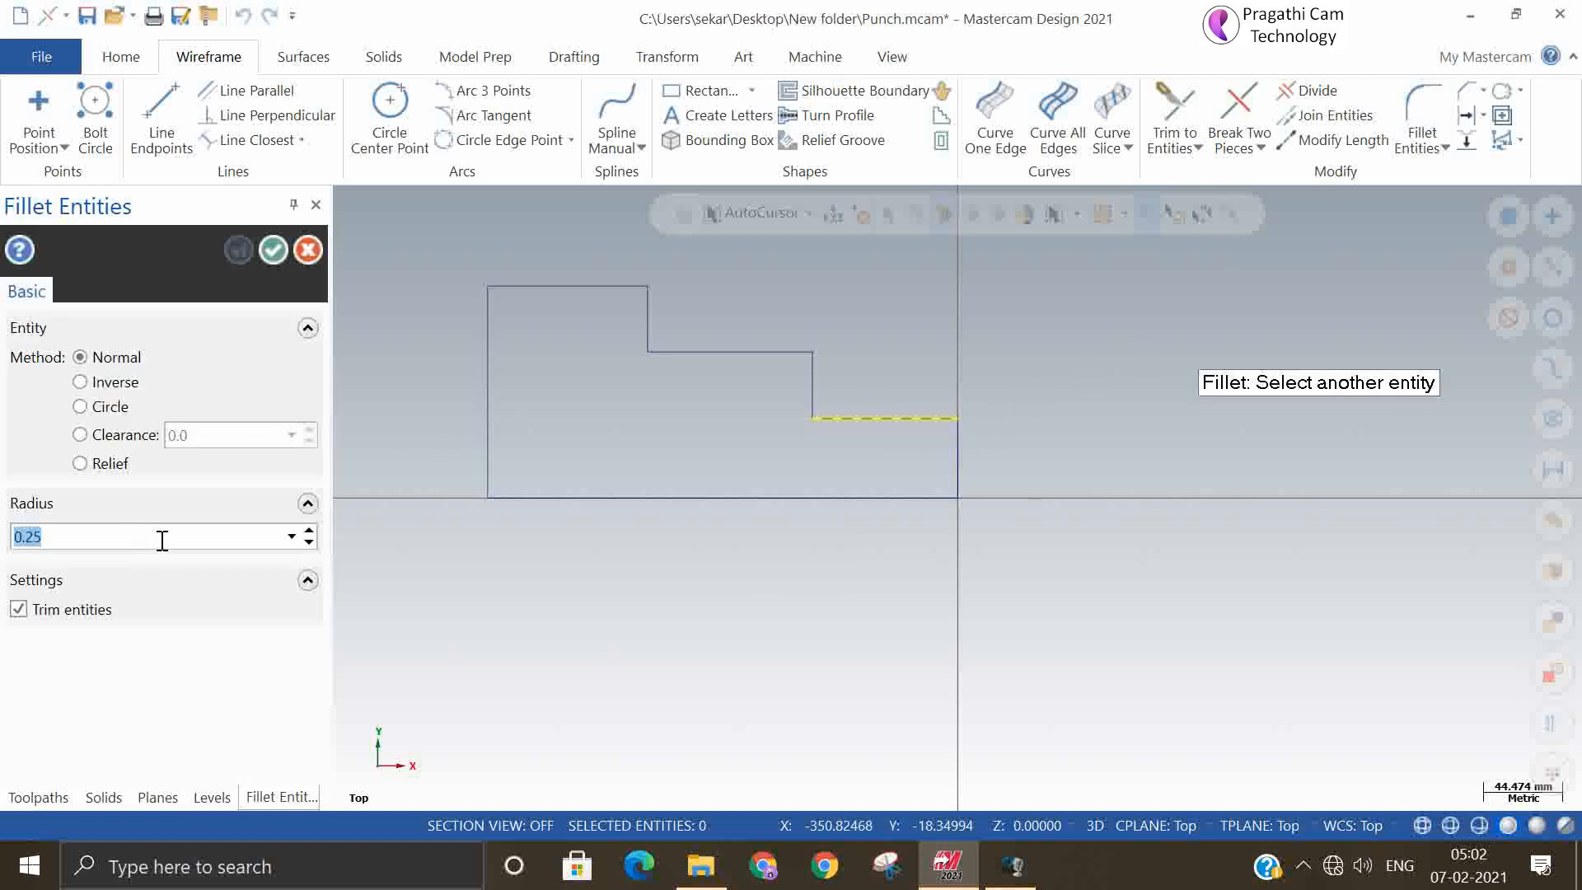
type("2")
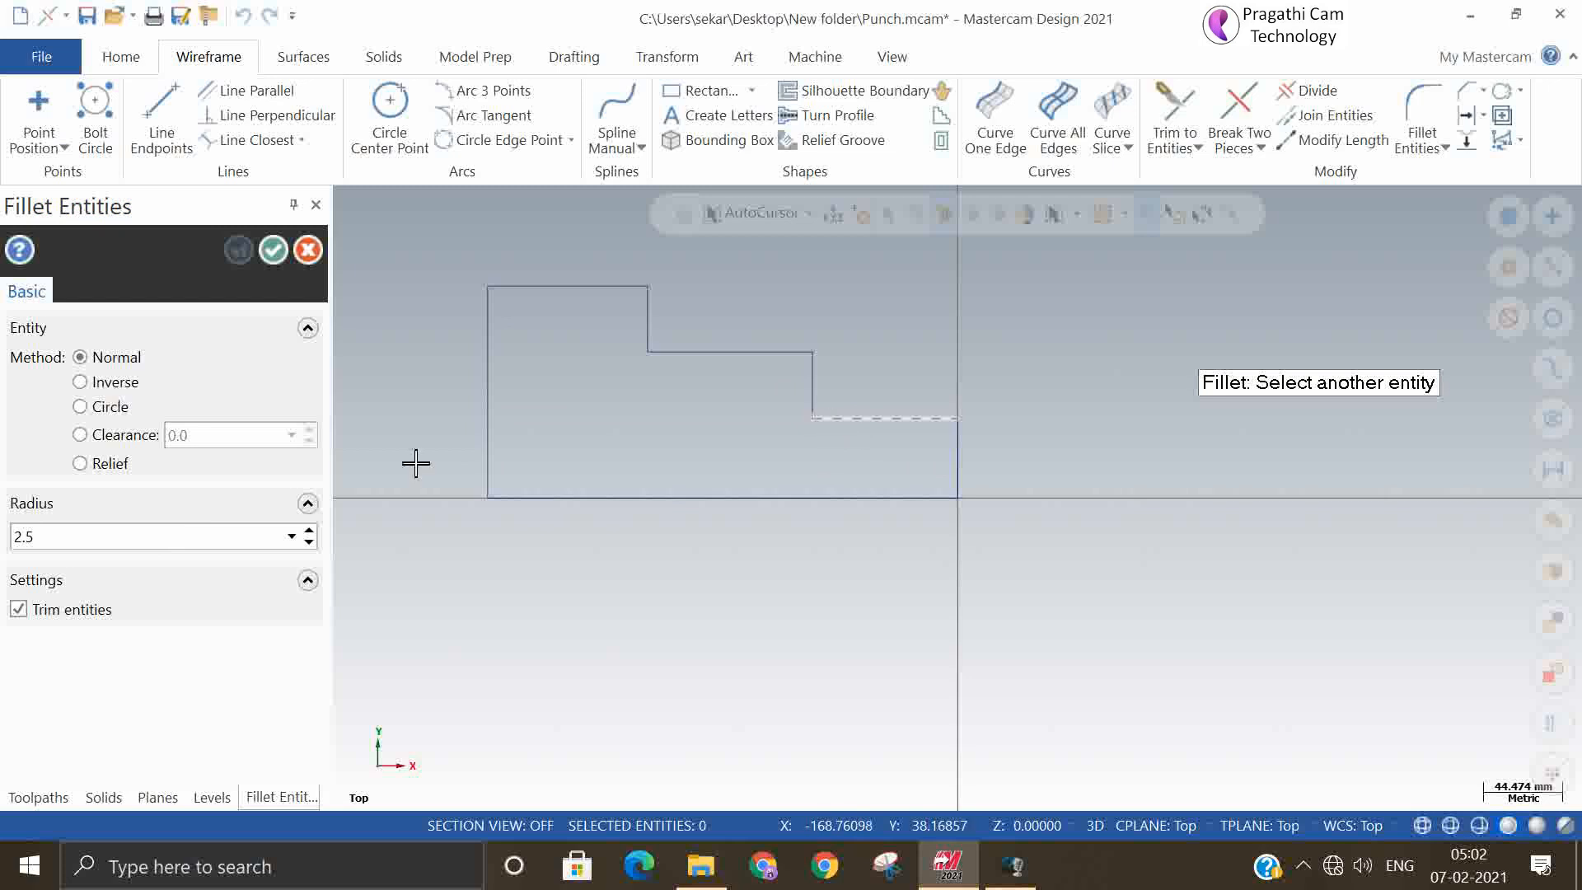
double_click(133, 540)
type("5")
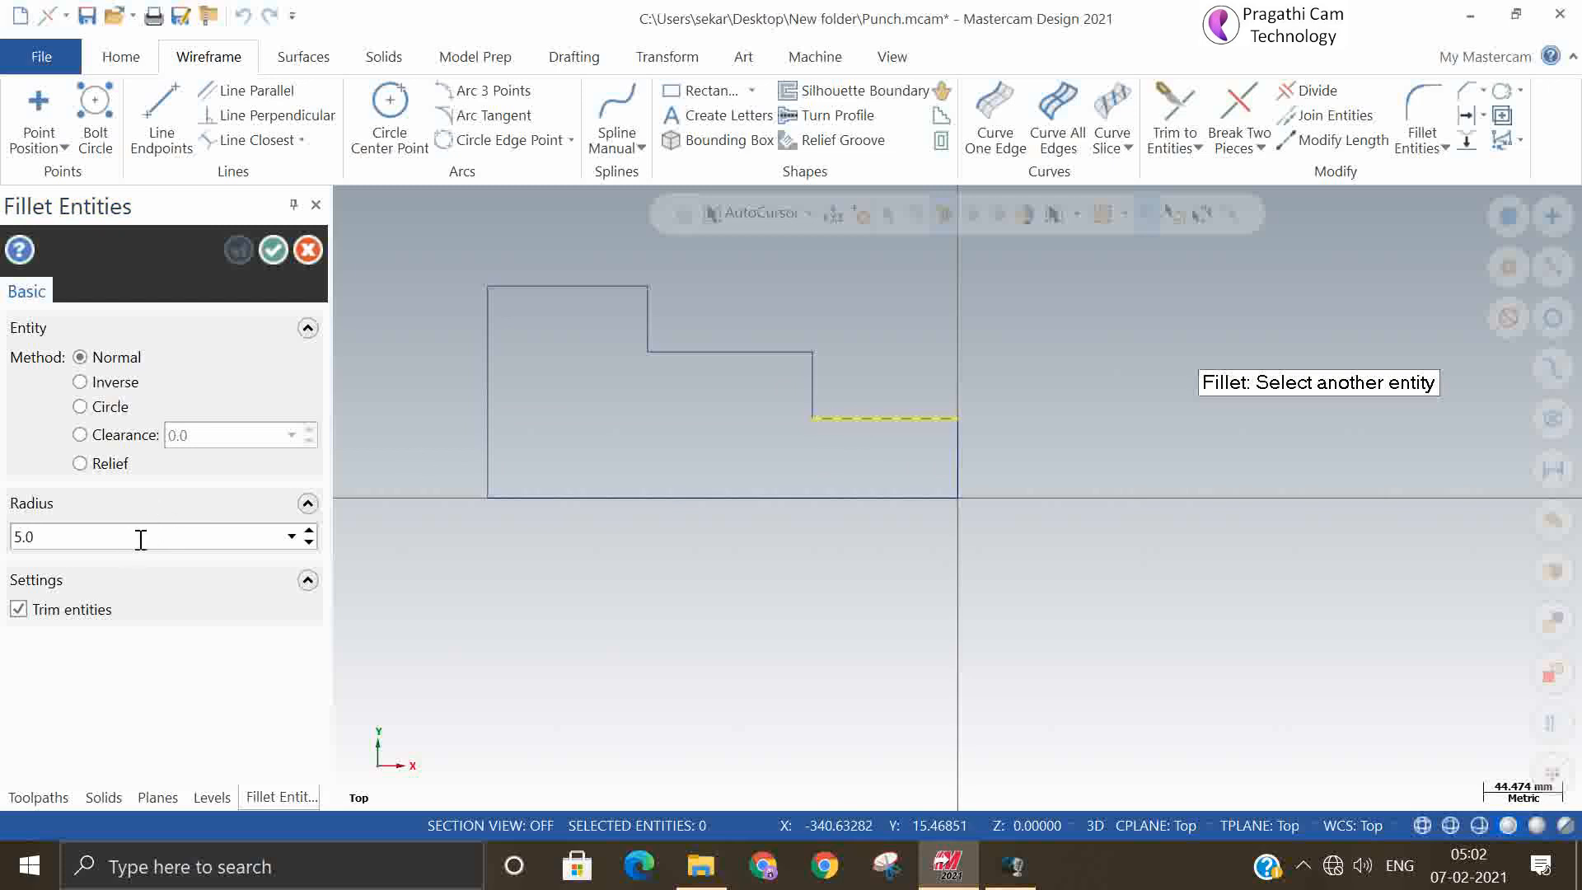
left_click(812, 380)
- Fillet the lower riser's top corner, both corners of the upper riser and the lowest tread's outer corner with radius 5
left_click(815, 385)
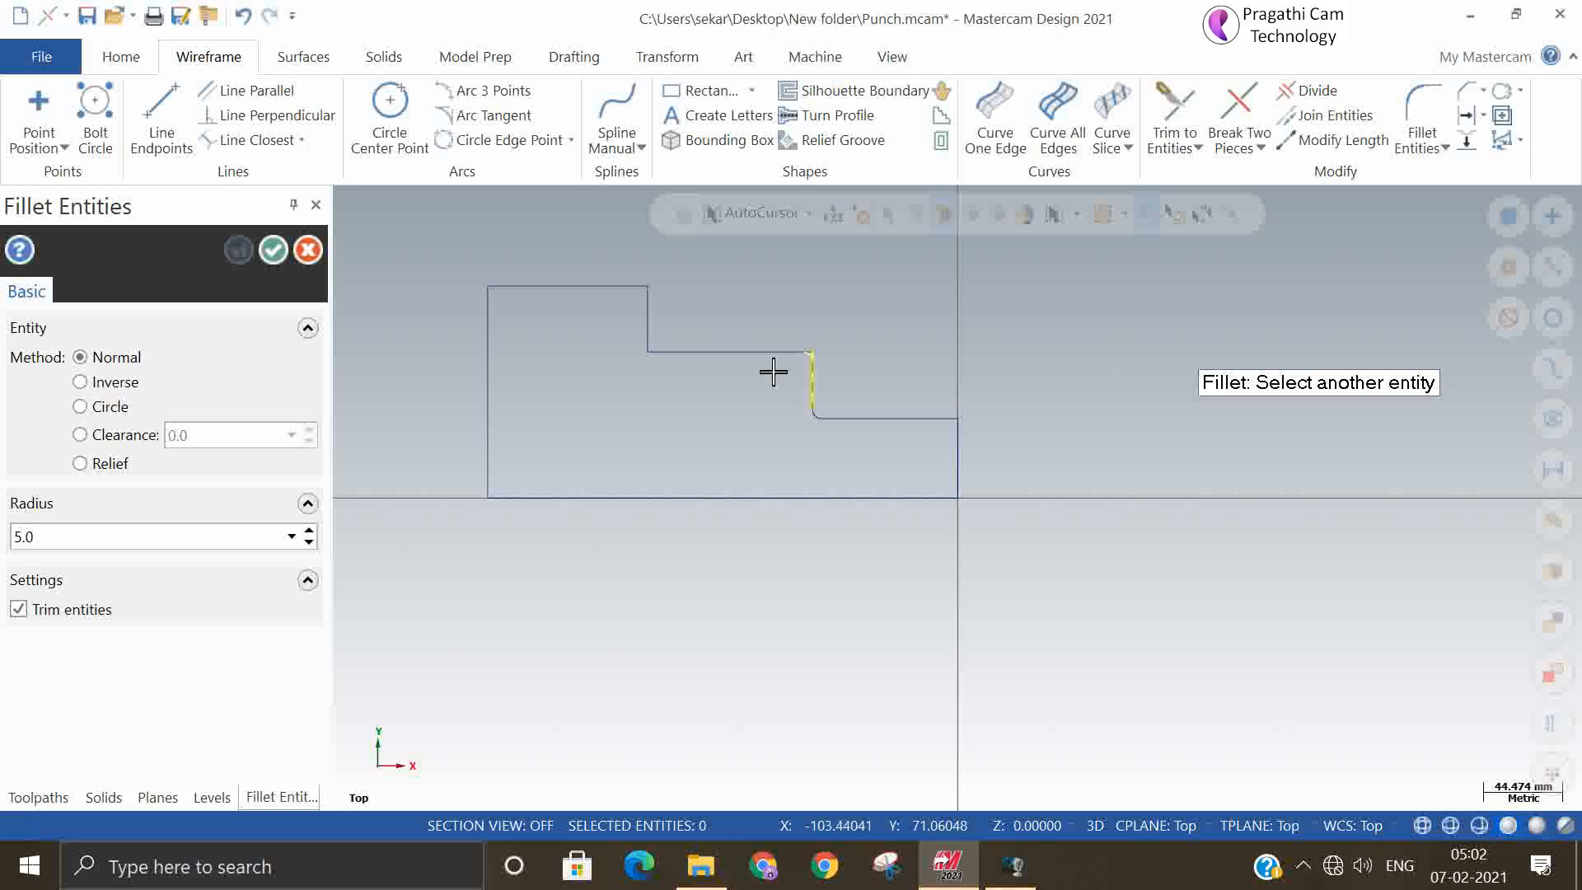
left_click(746, 353)
left_click(707, 352)
left_click(640, 331)
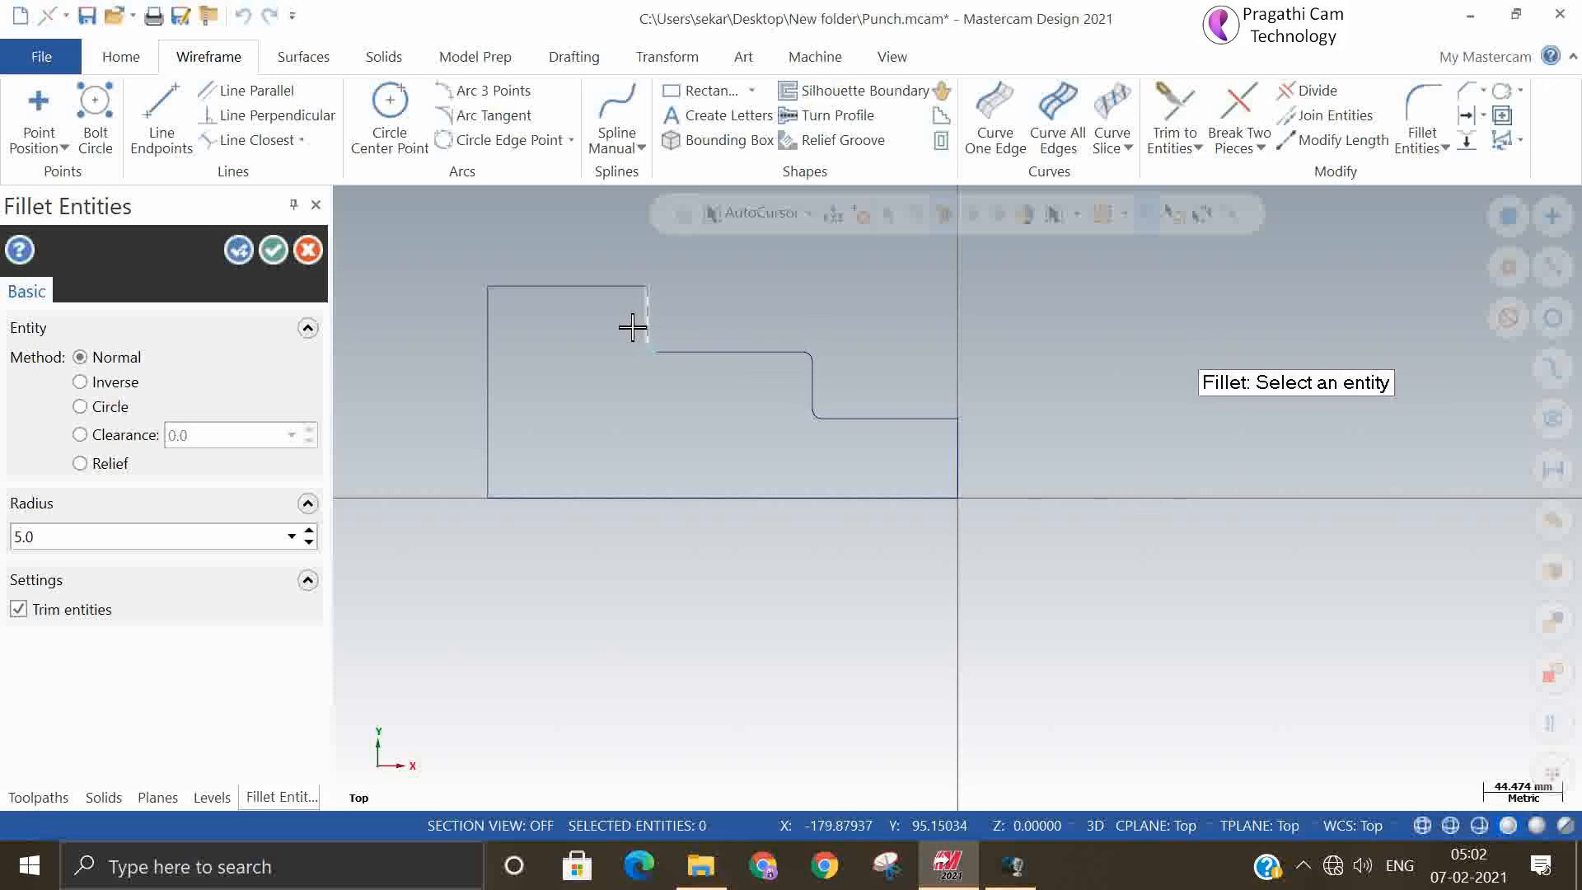
left_click(648, 308)
left_click(608, 286)
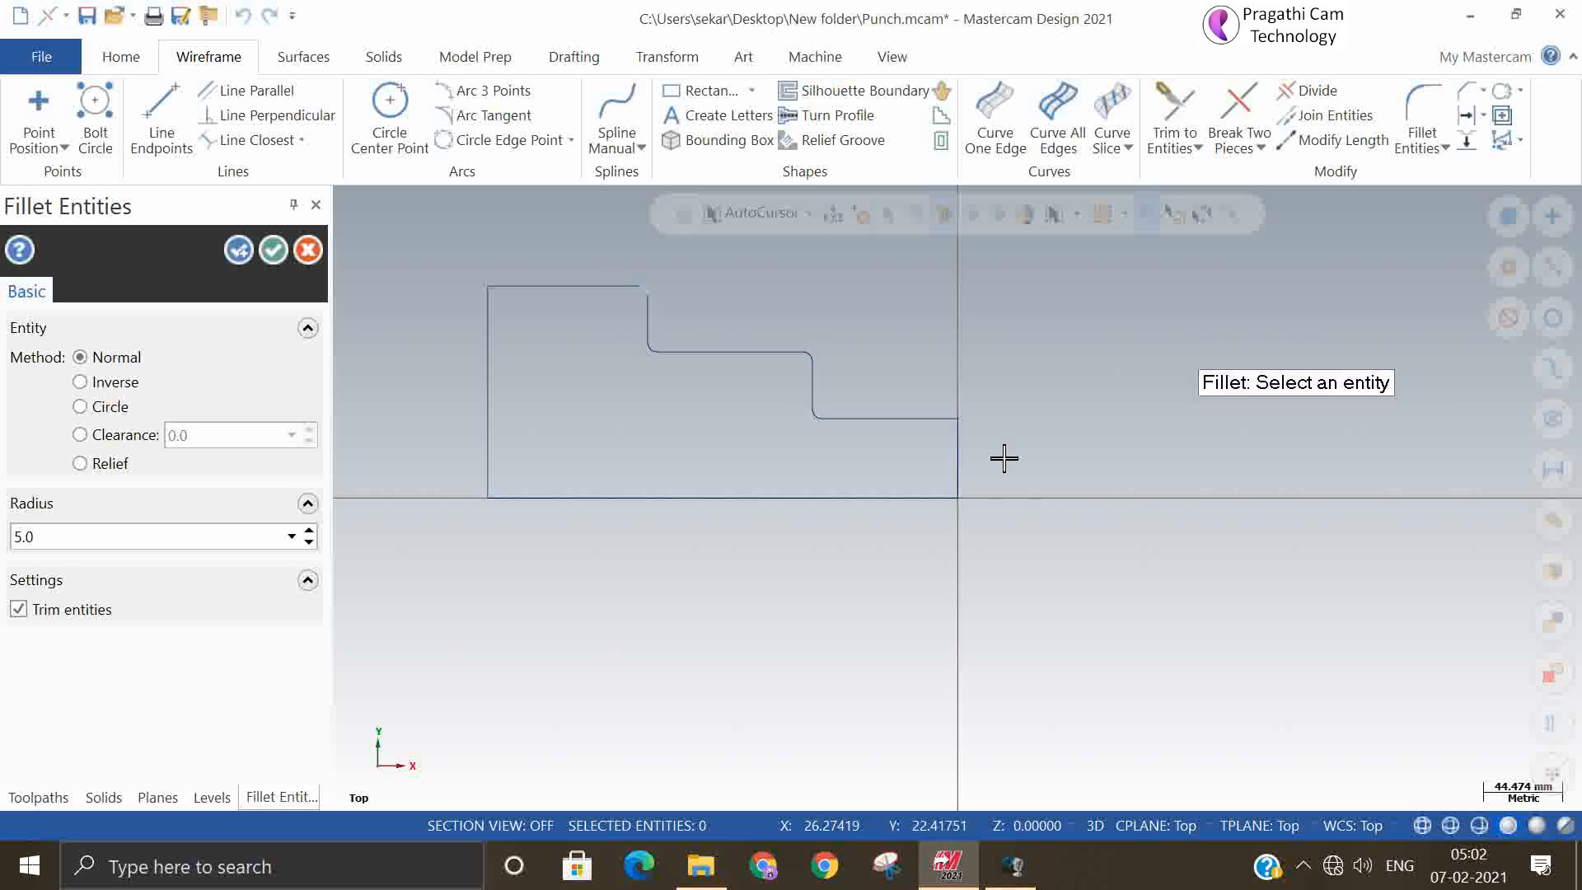
scroll(1003, 456, "up", 2)
left_click(941, 433)
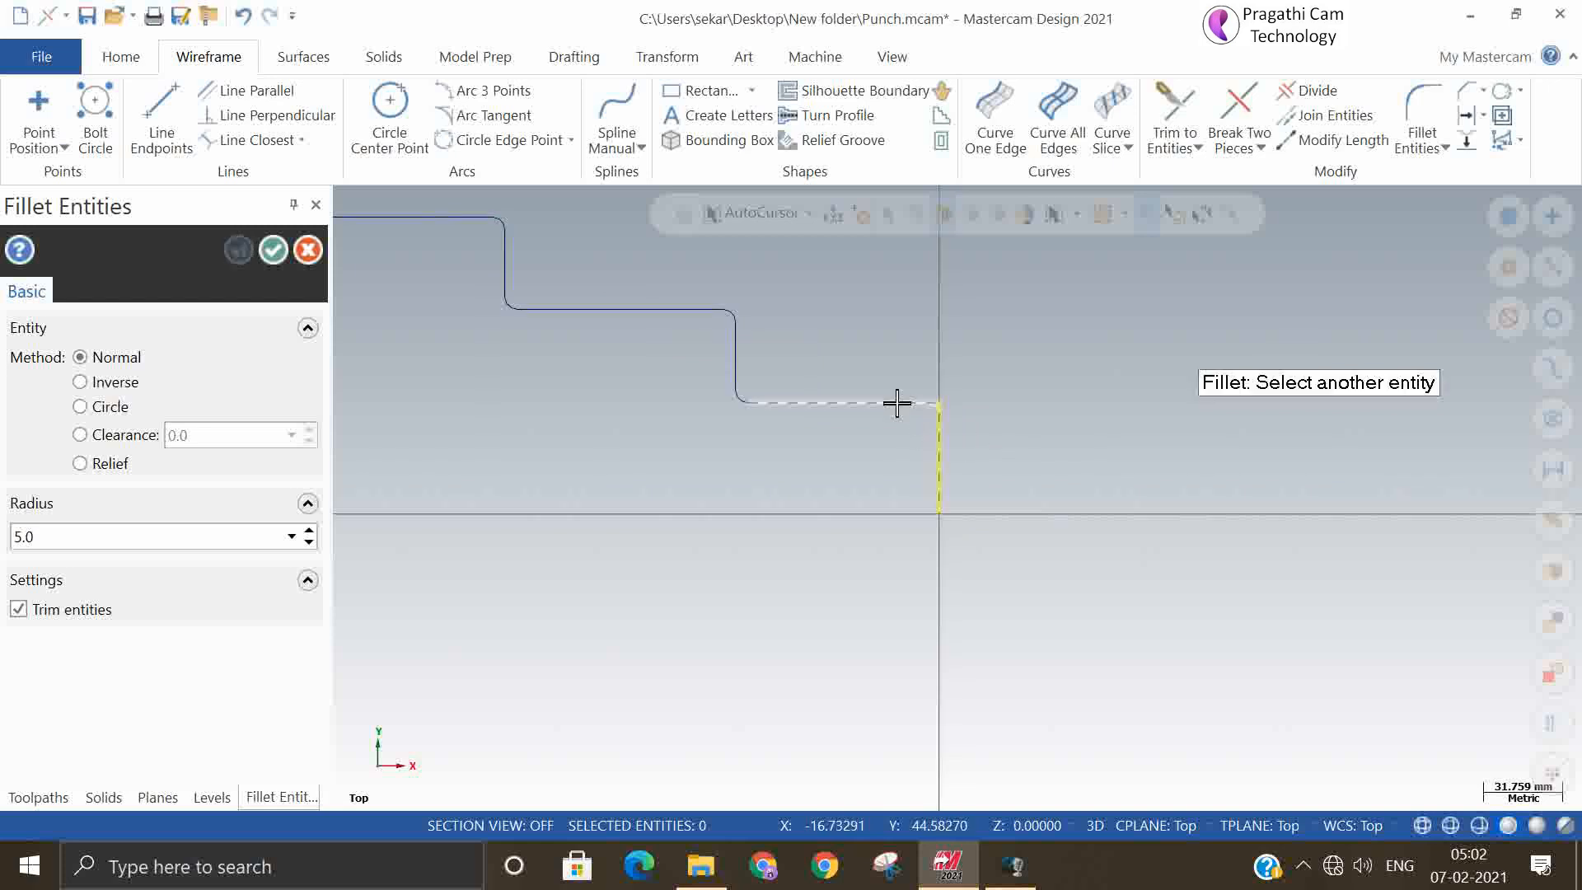
left_click(897, 402)
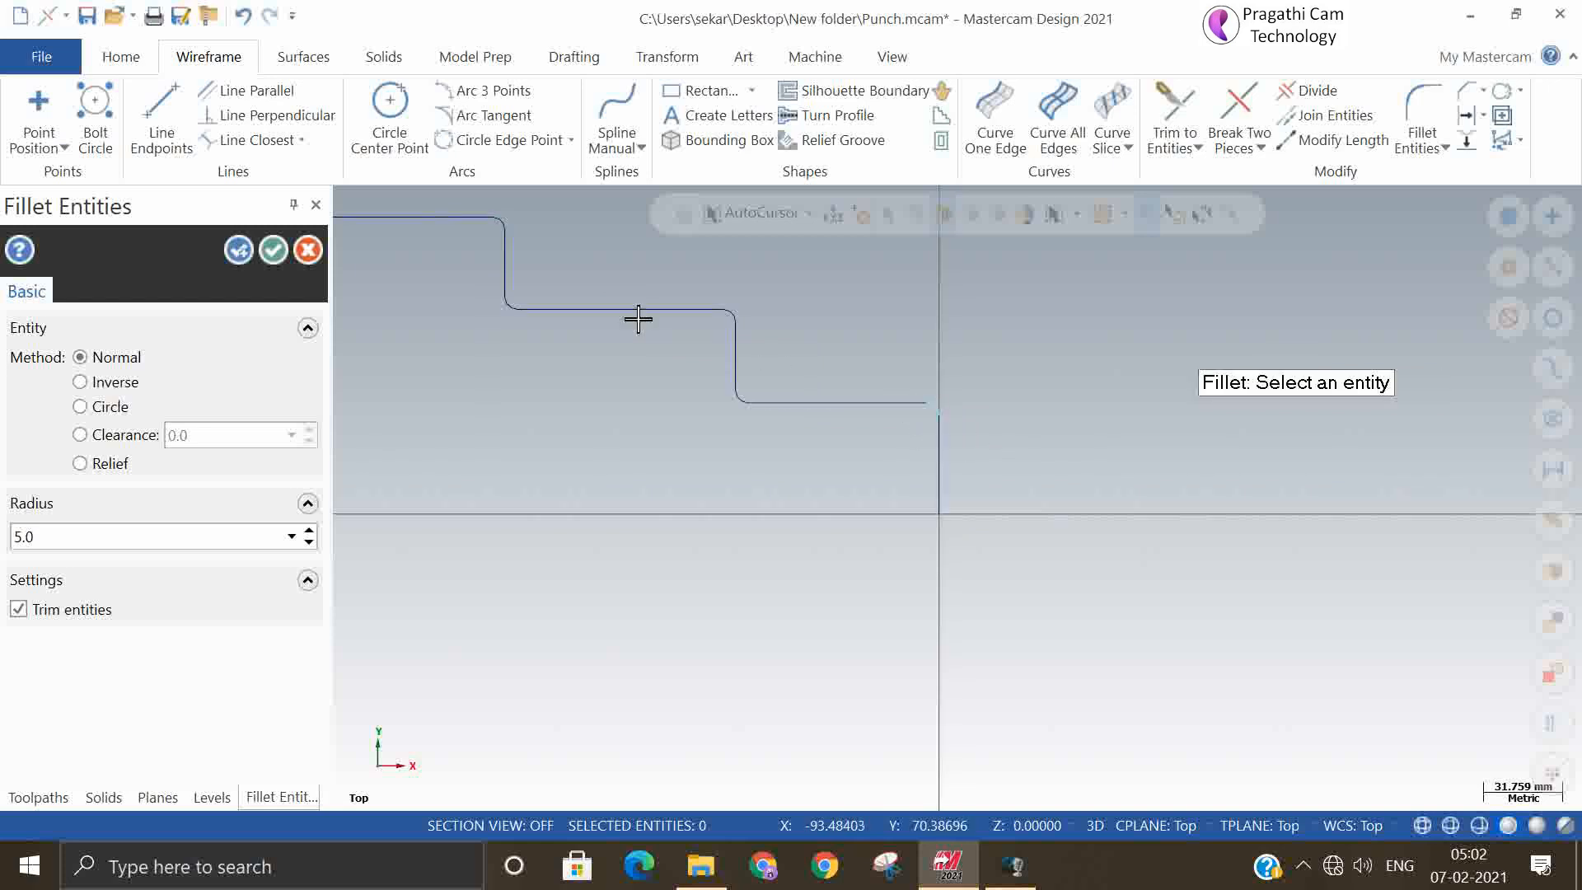
left_click(276, 254)
- Revolve the closed stepped profile about its bottom line into a new solid body
scroll(1148, 408, "down", 3)
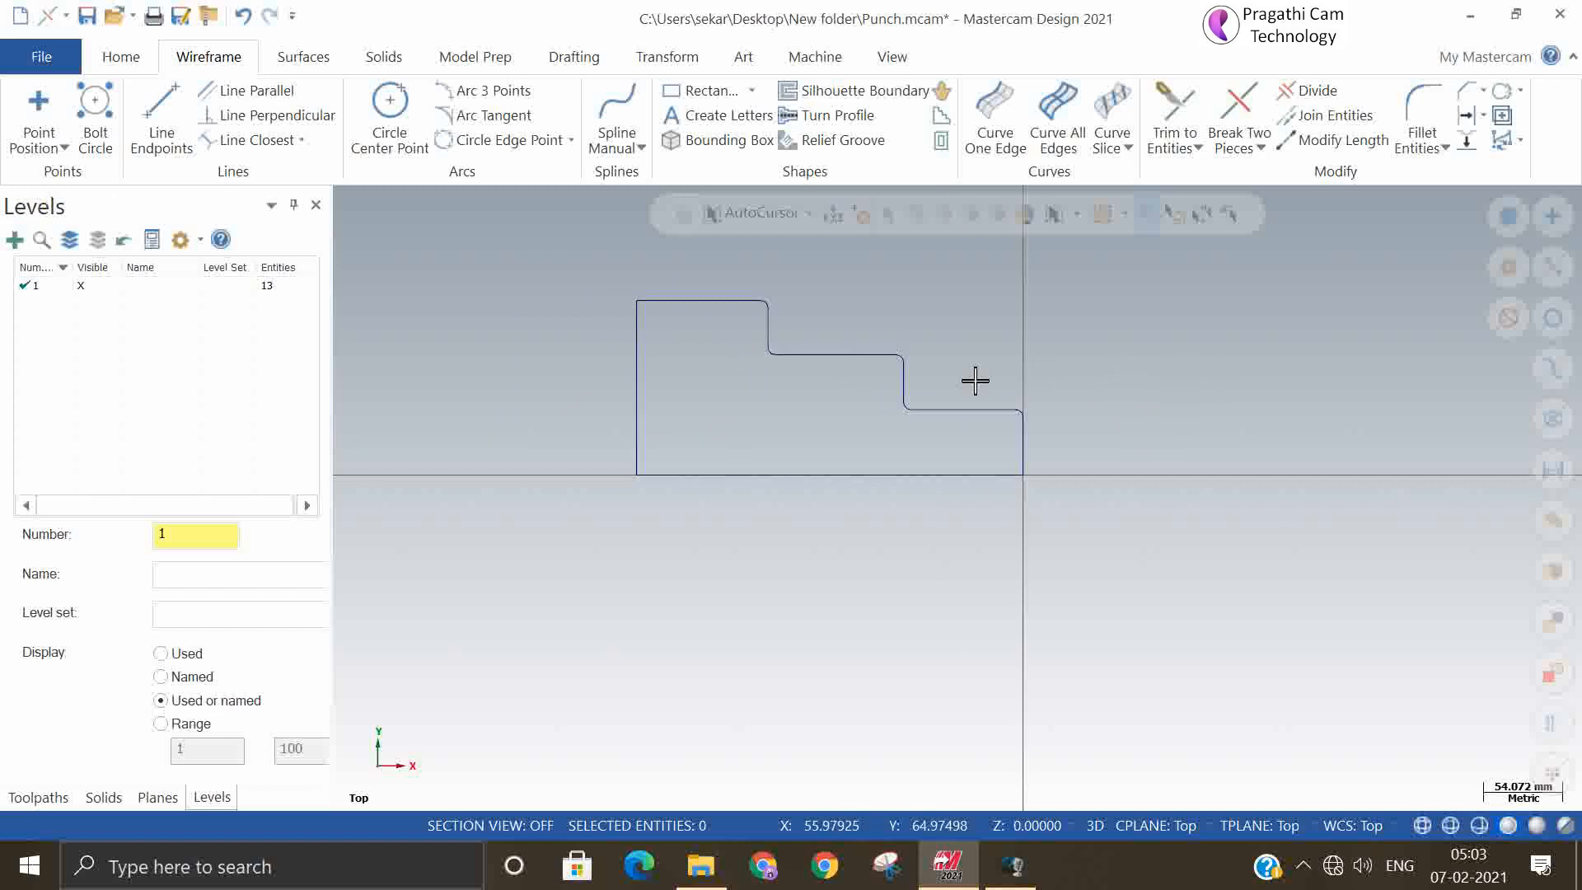
right_click(1267, 476)
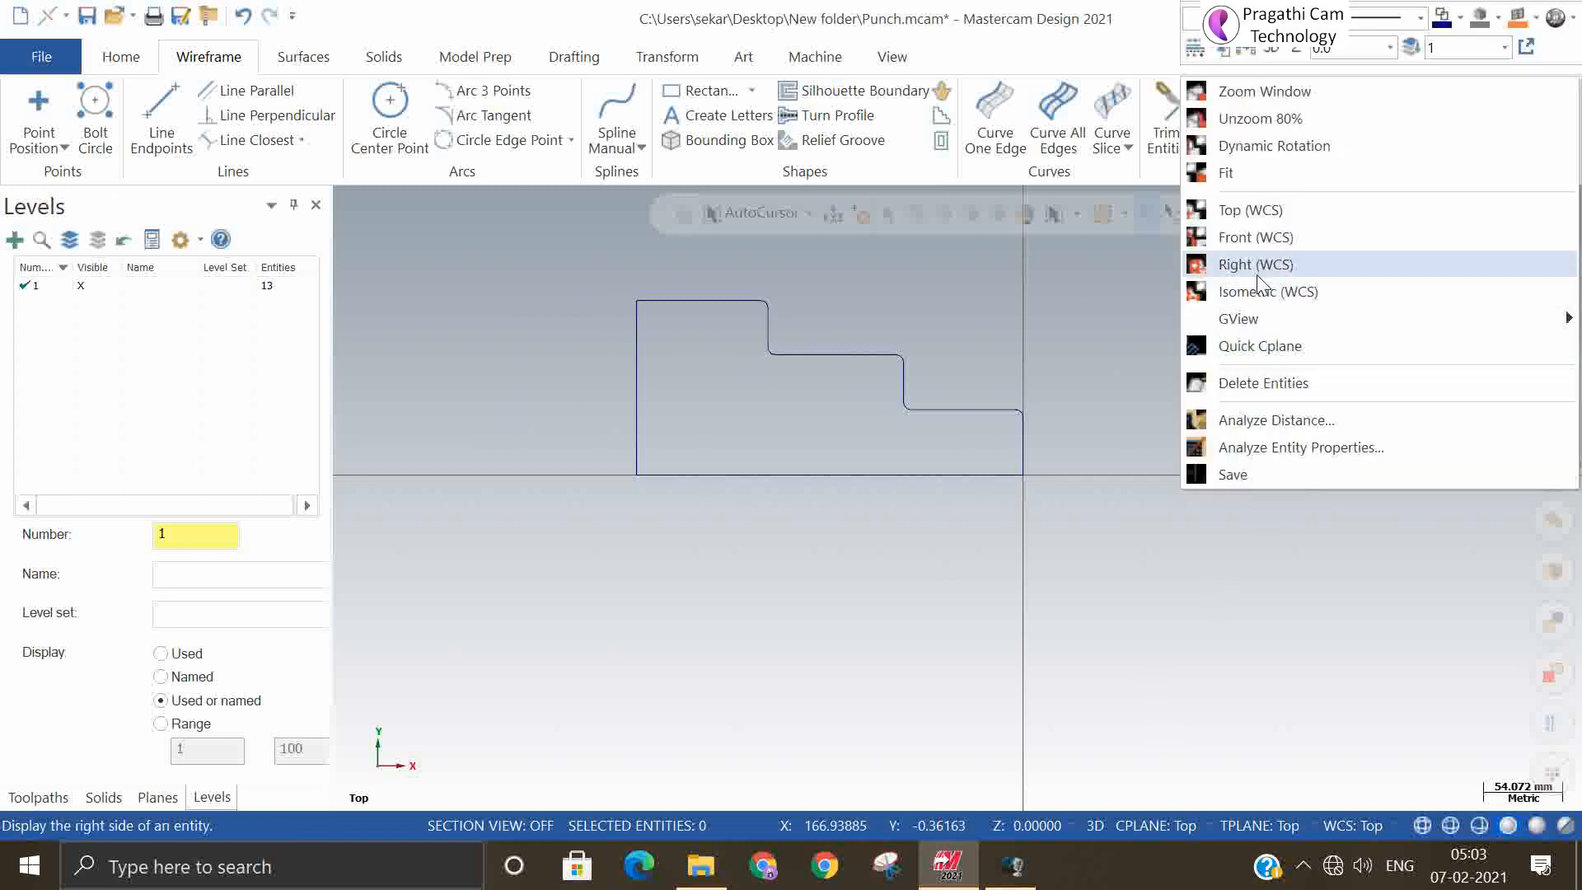
left_click(1258, 293)
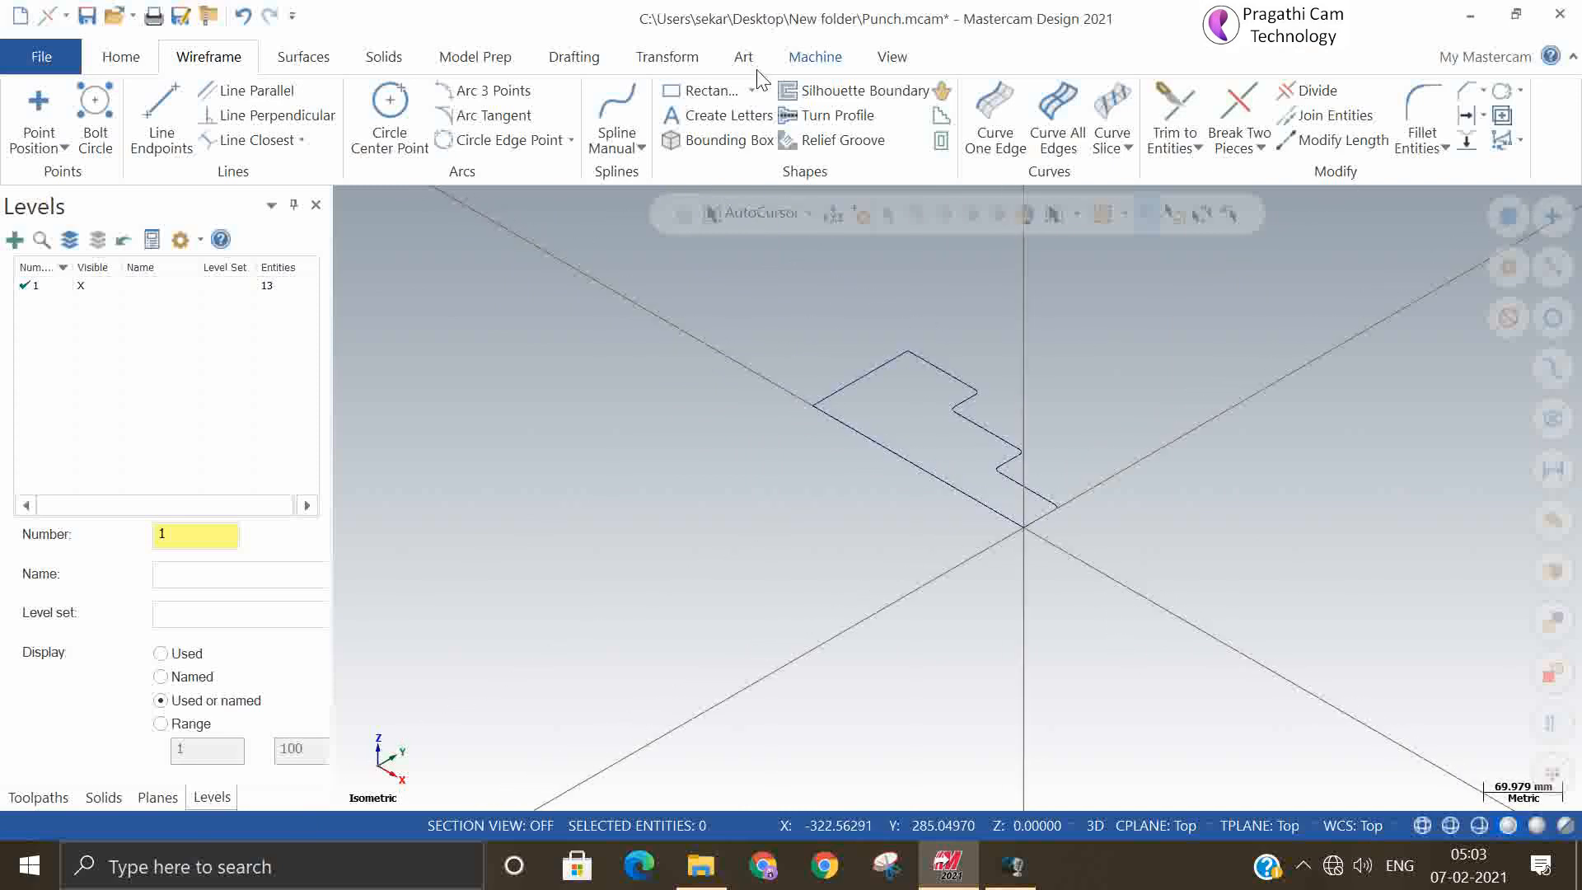
left_click(384, 57)
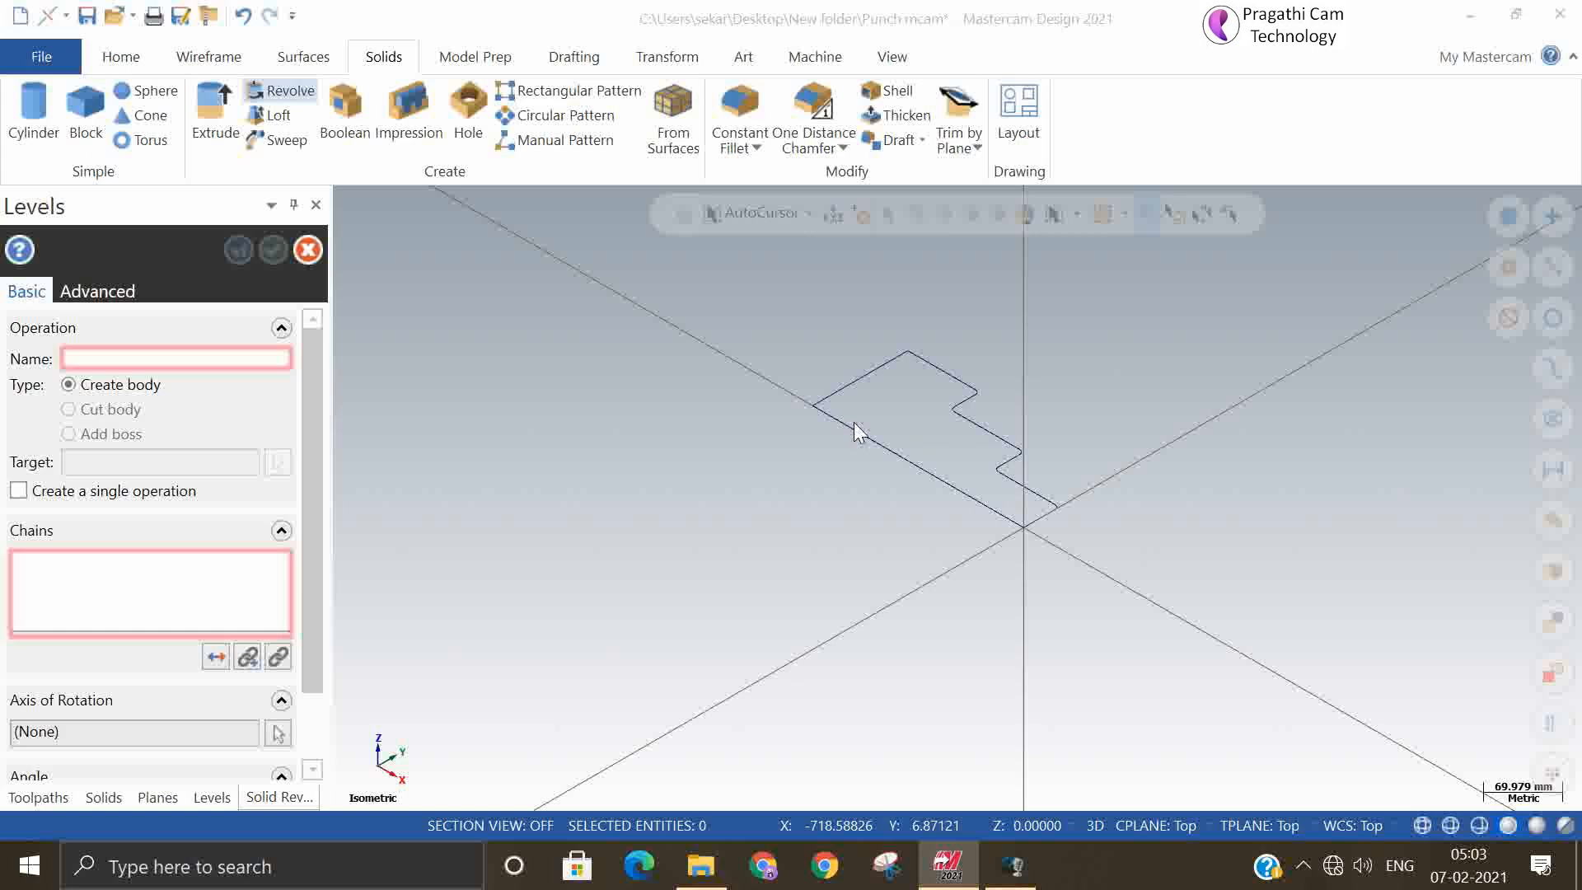
left_click(857, 431)
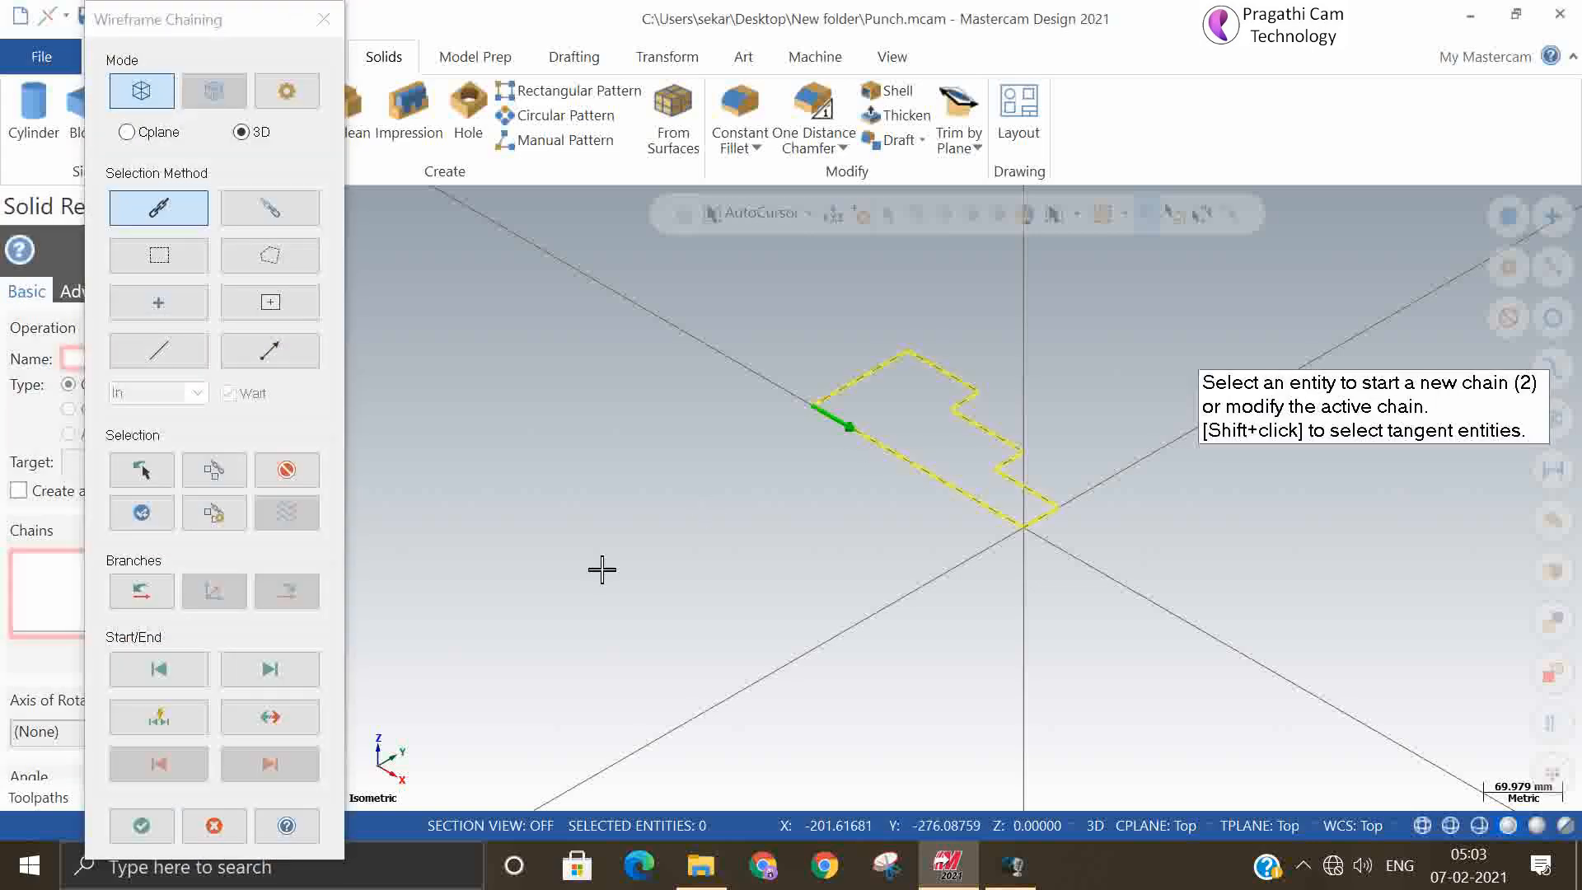
left_click(143, 822)
left_click(950, 485)
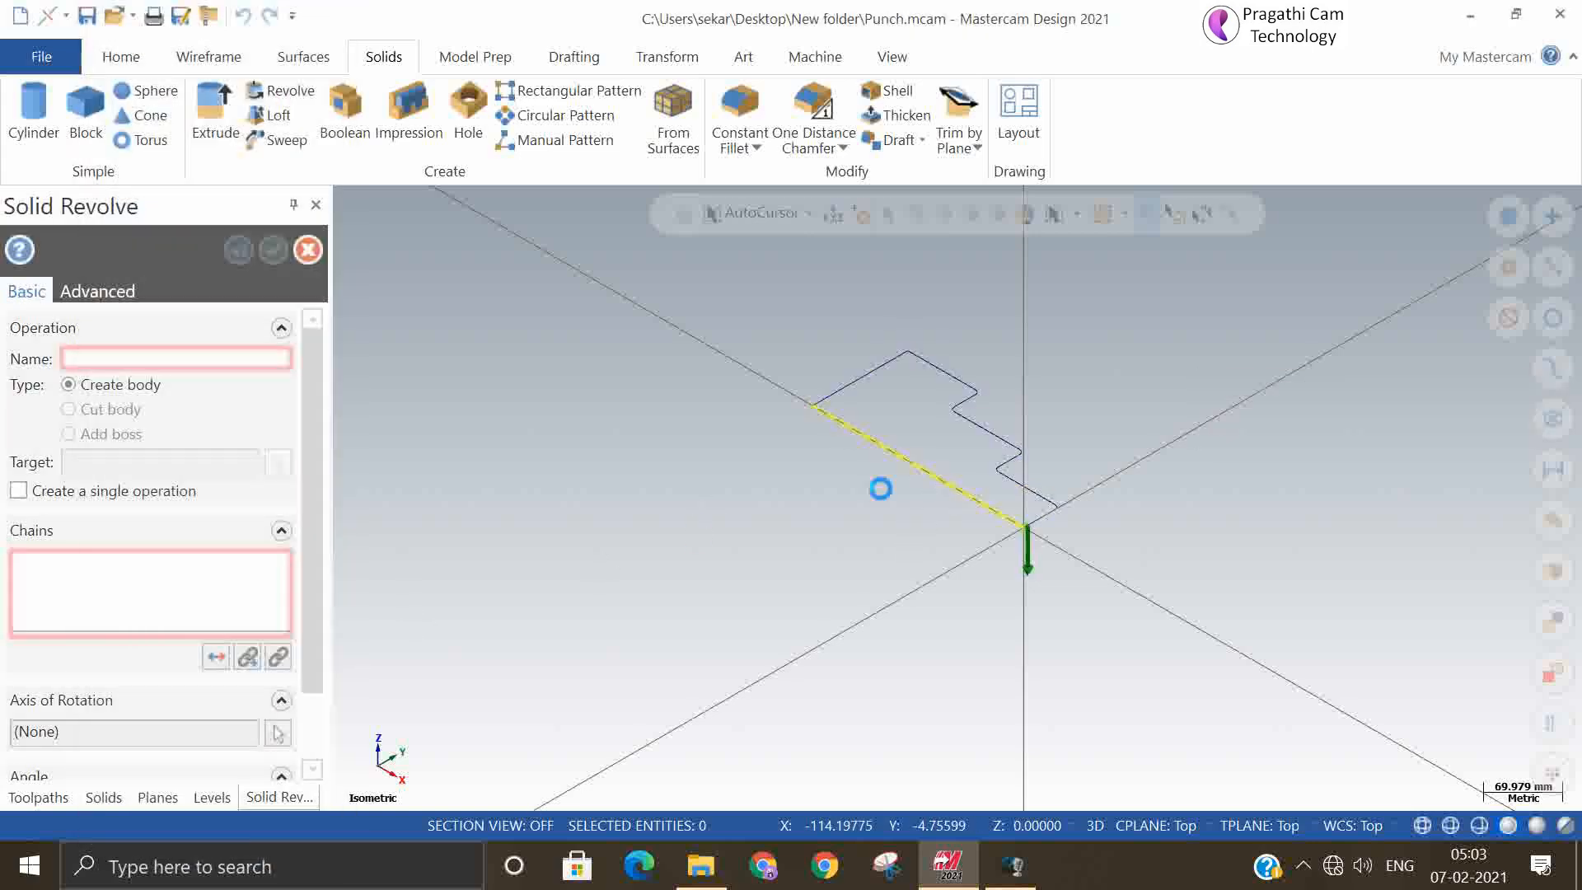
left_click(275, 249)
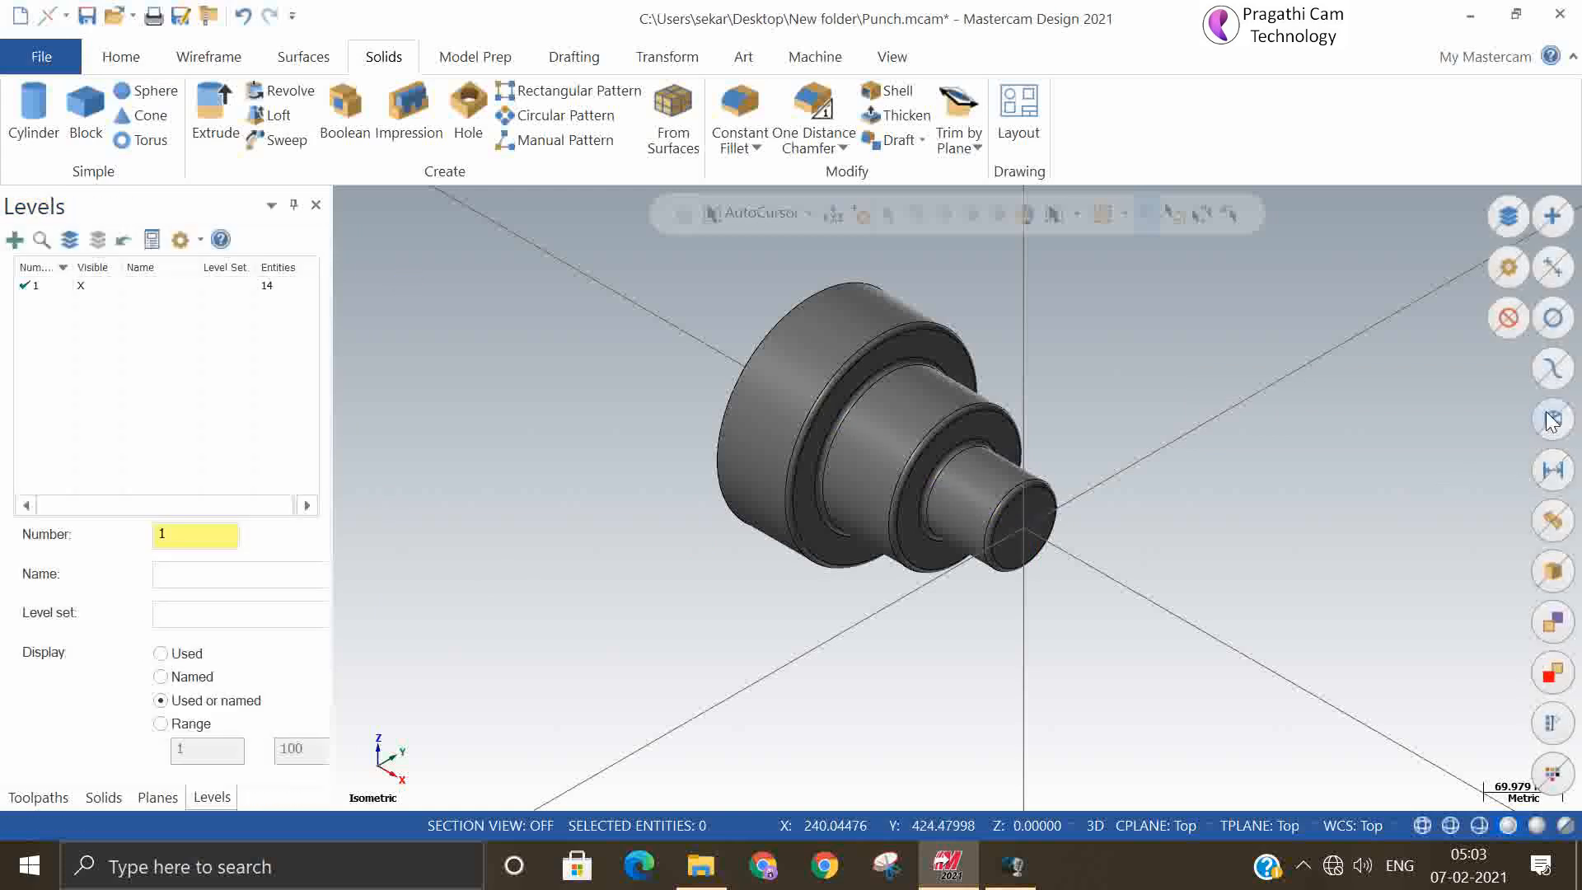
- Delete all wireframe entities of the profile, keeping only the revolved solid, and inspect it before returning to the isometric view
left_click(1553, 420)
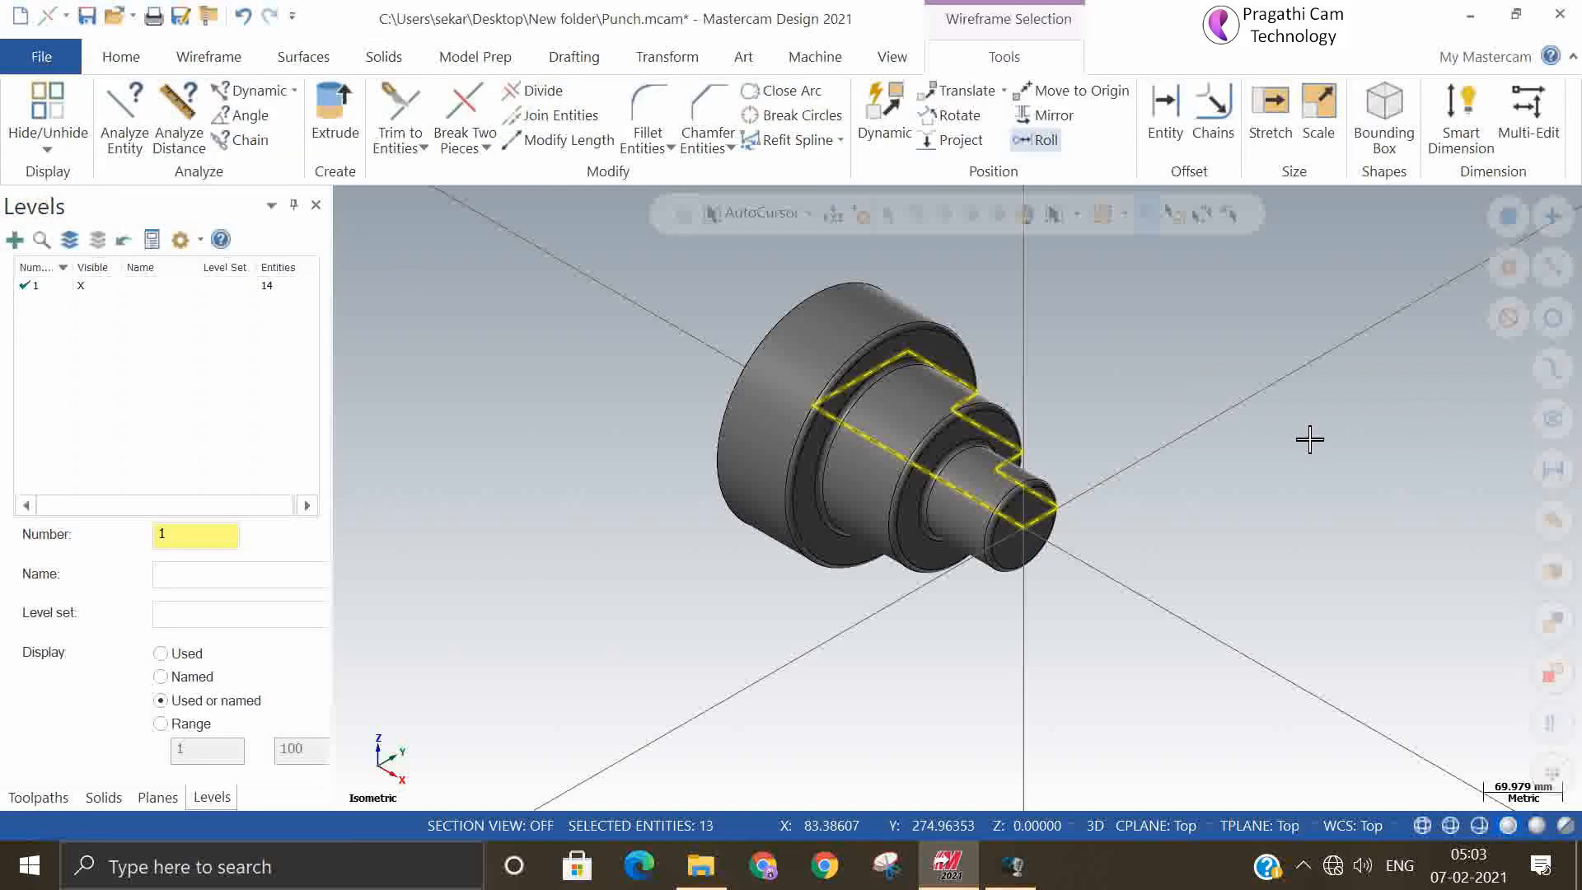
key("Delete")
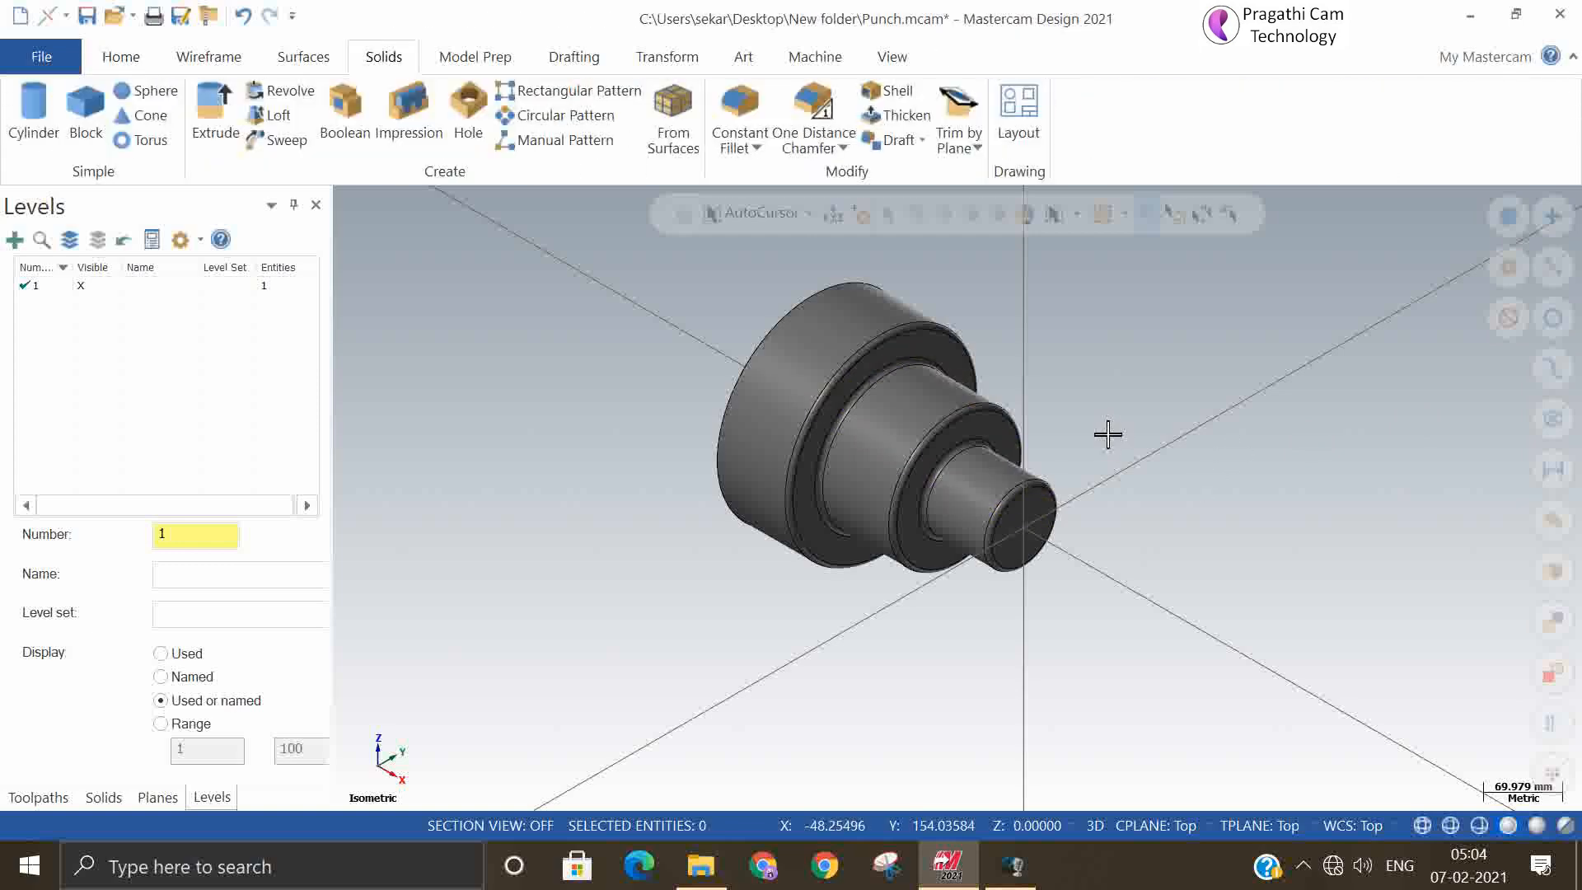
middle_click_drag(1104, 431, 935, 539)
key("alt+1")
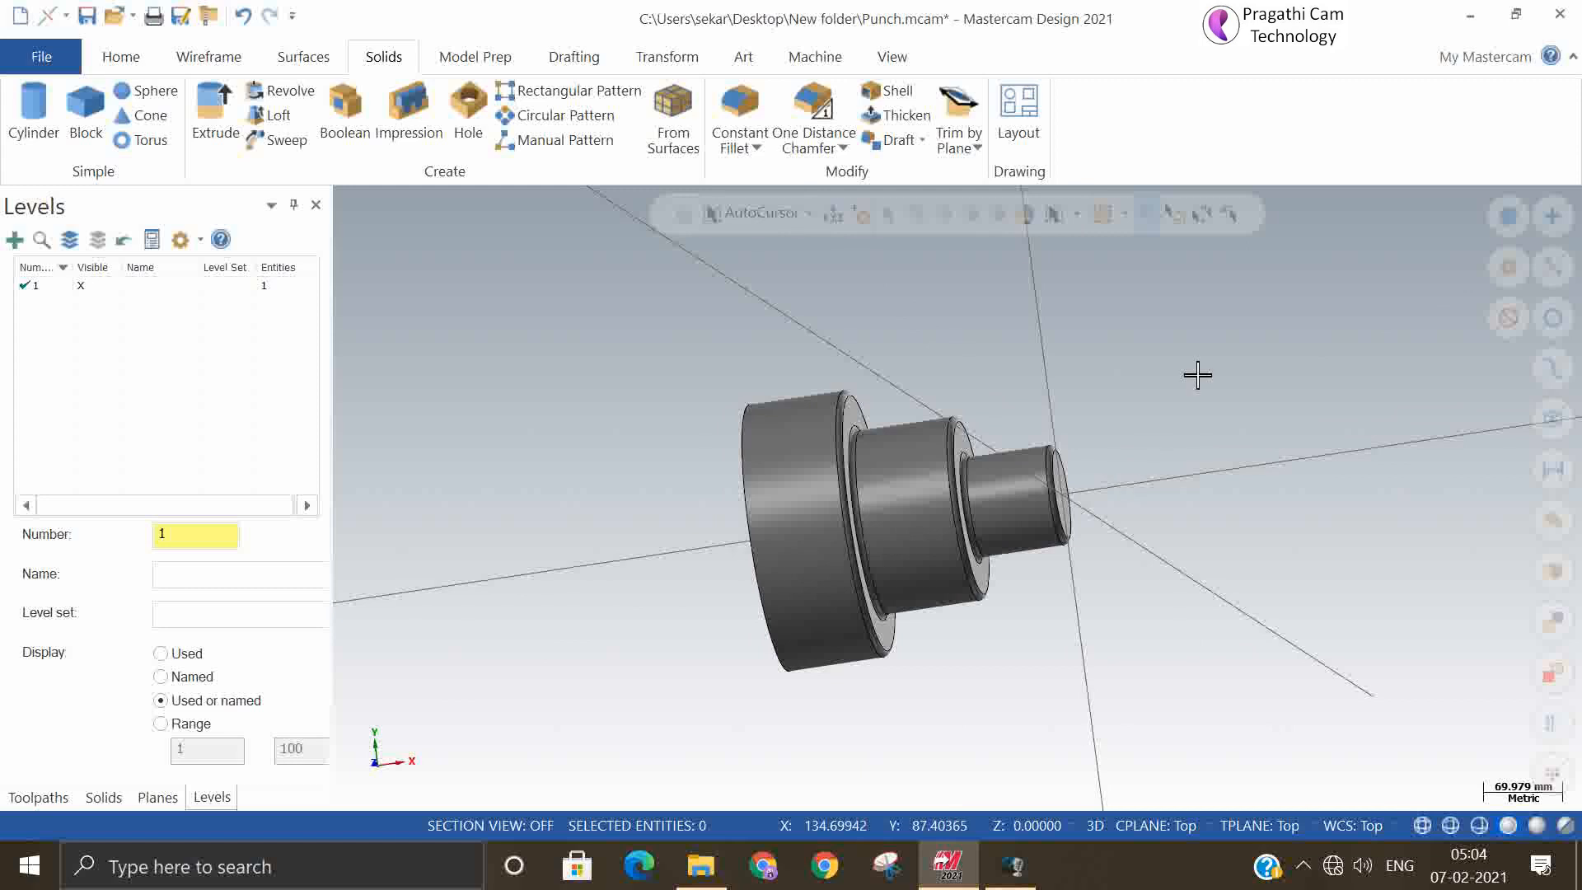
right_click(1203, 366)
left_click(1256, 590)
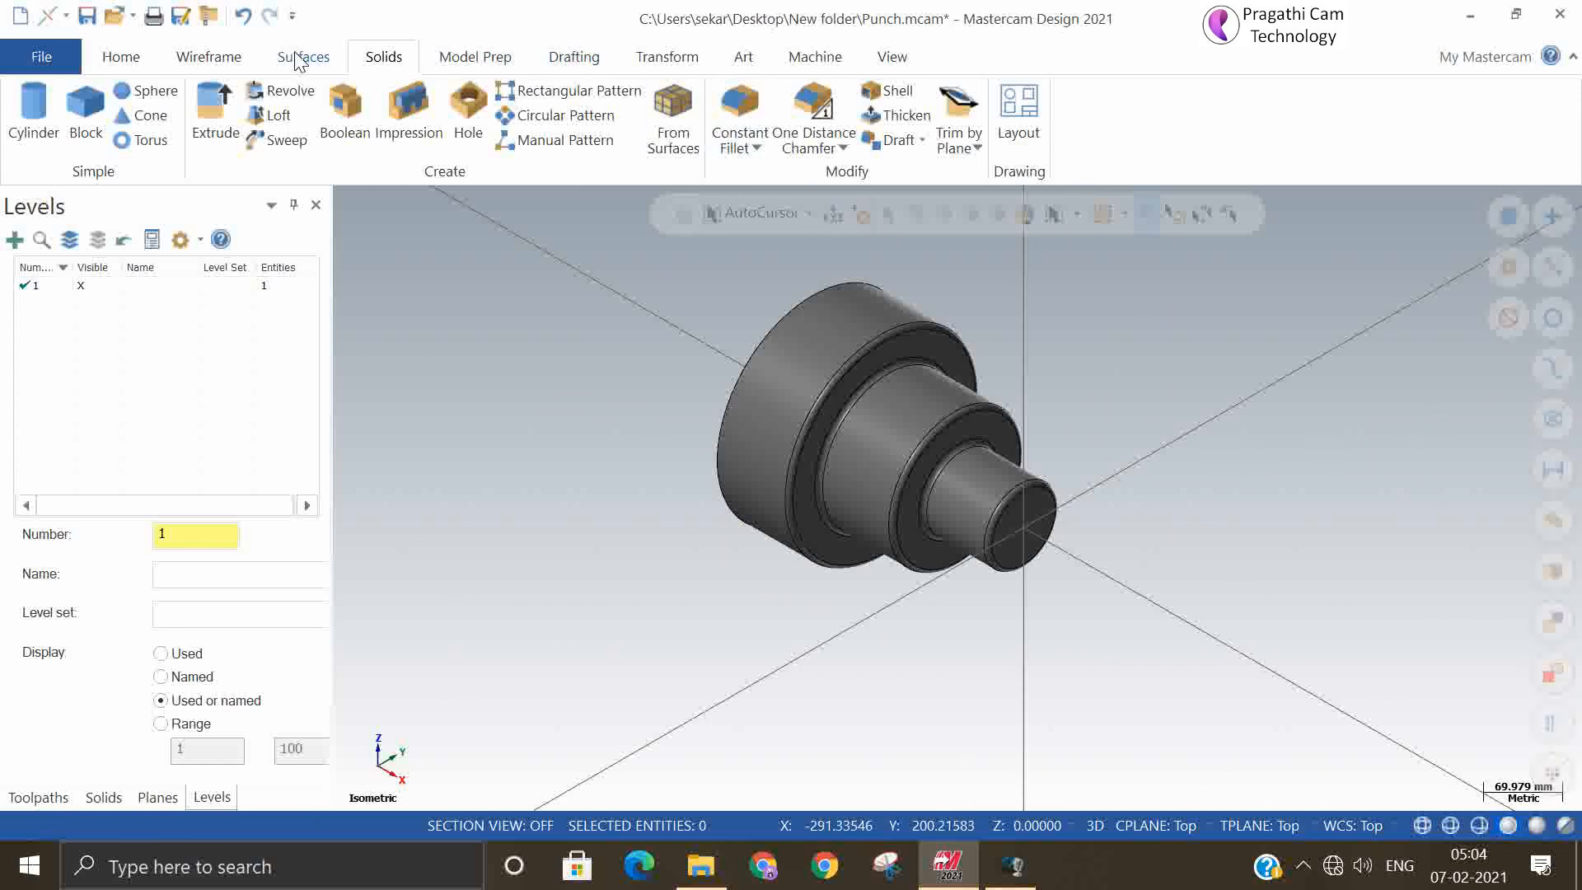
- Create a silhouette boundary of the stepped solid with 0.02 tolerances and arc fit enabled
left_click(210, 57)
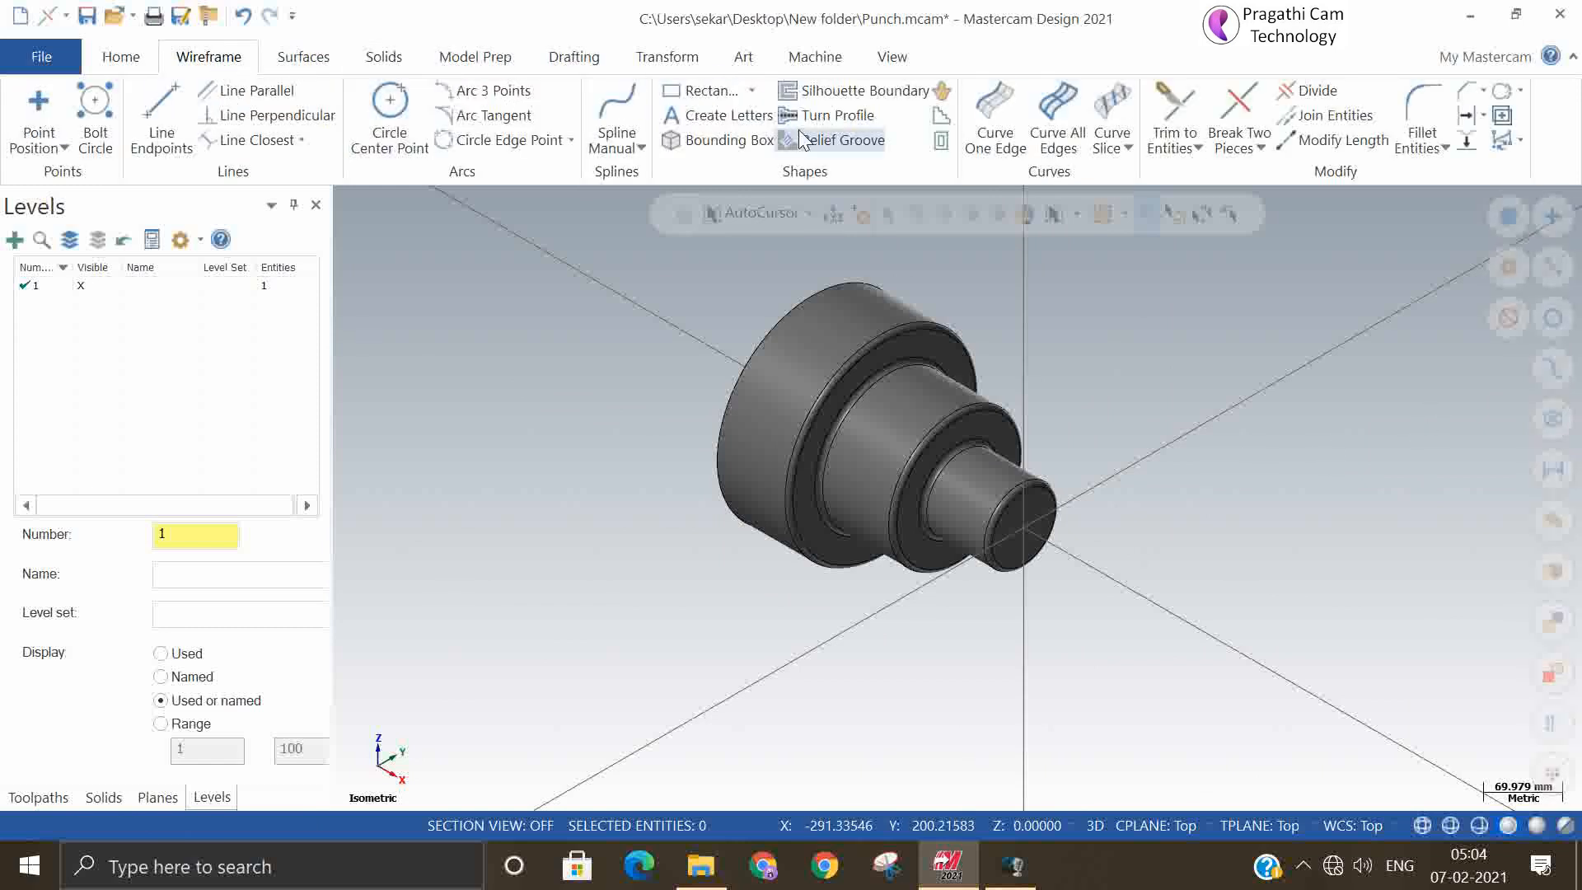
left_click(828, 92)
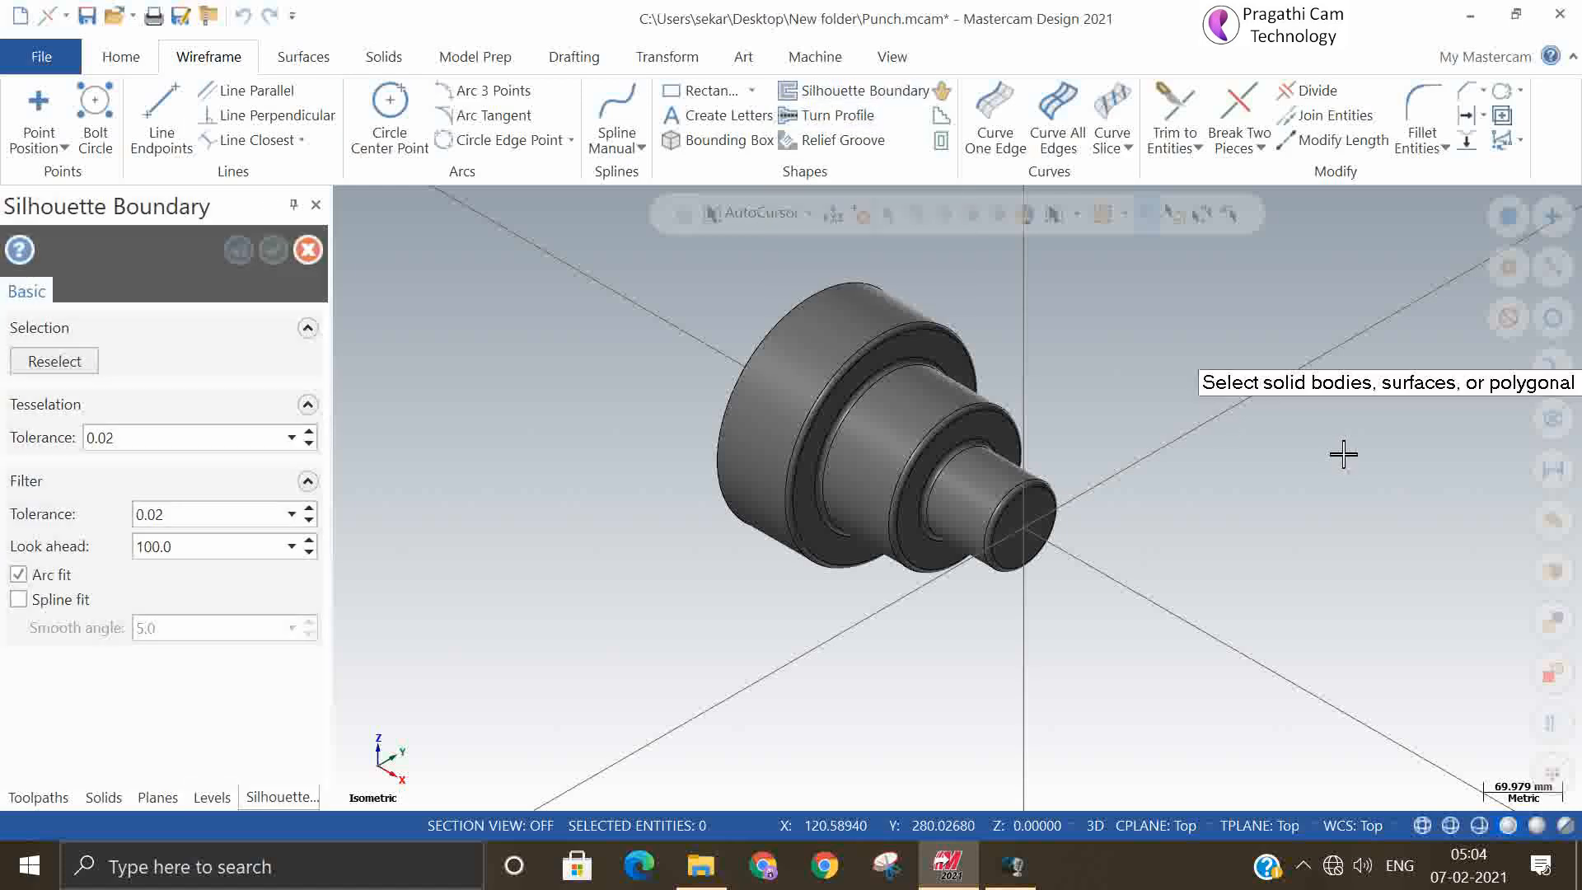
left_click(906, 437)
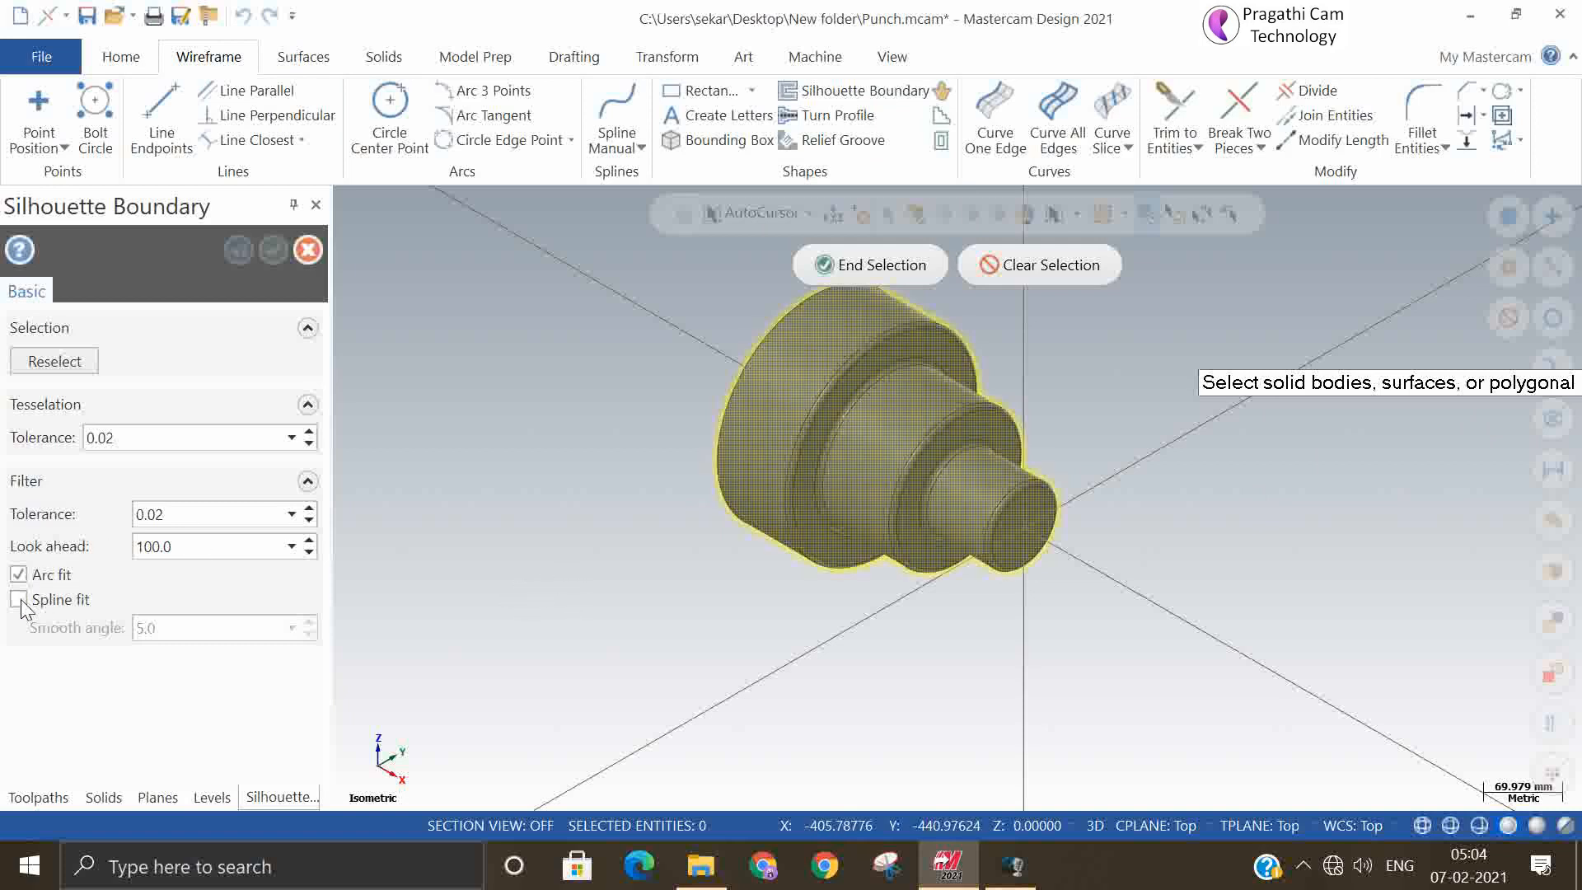
left_click(1021, 453)
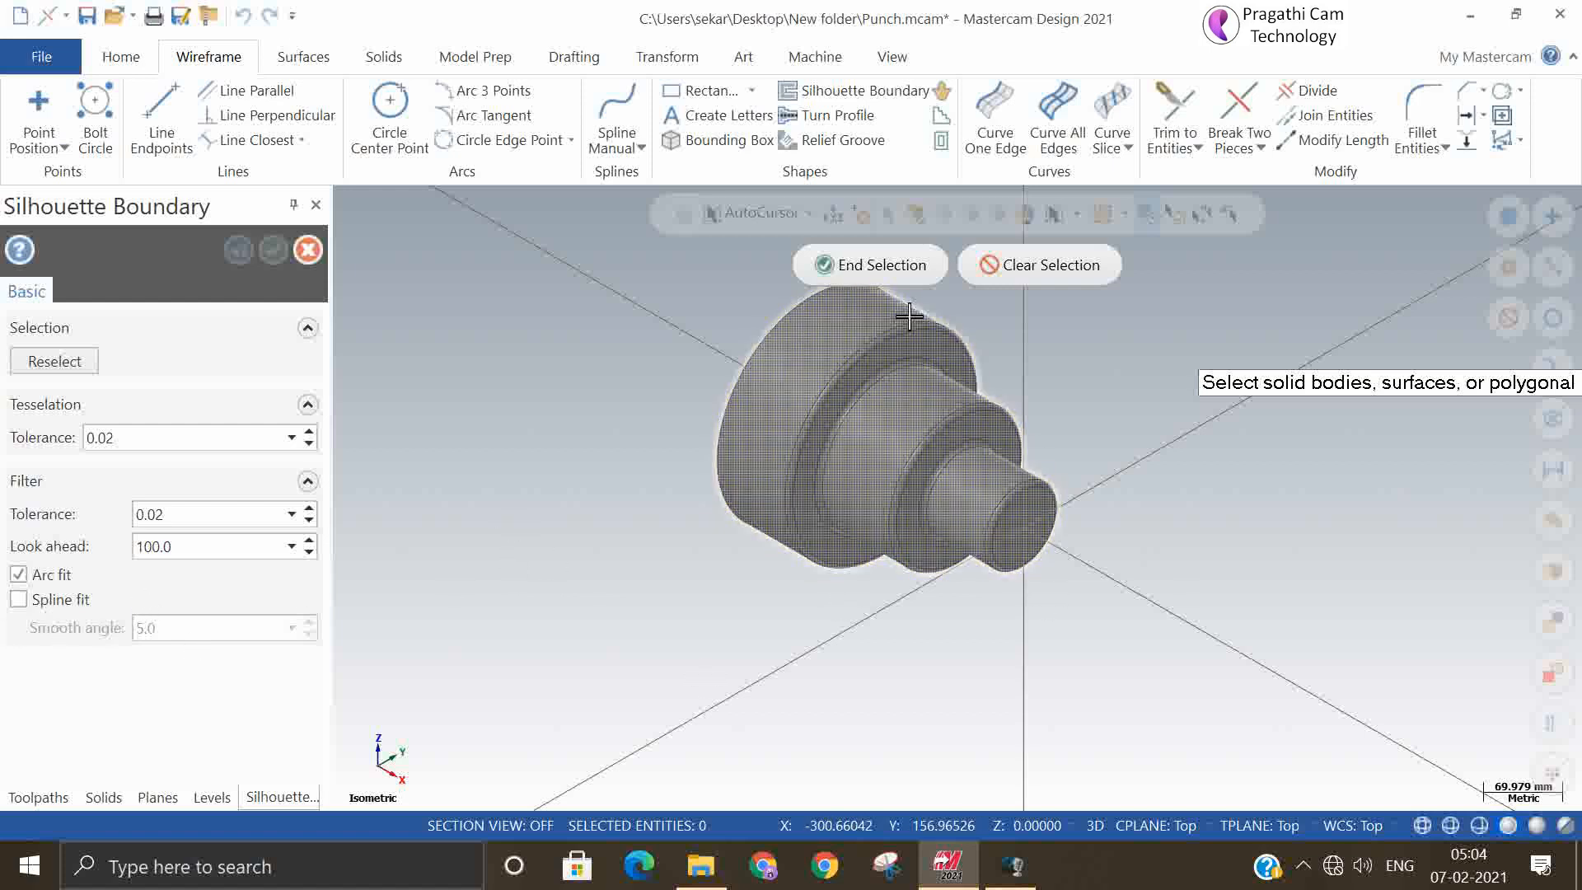
left_click(883, 272)
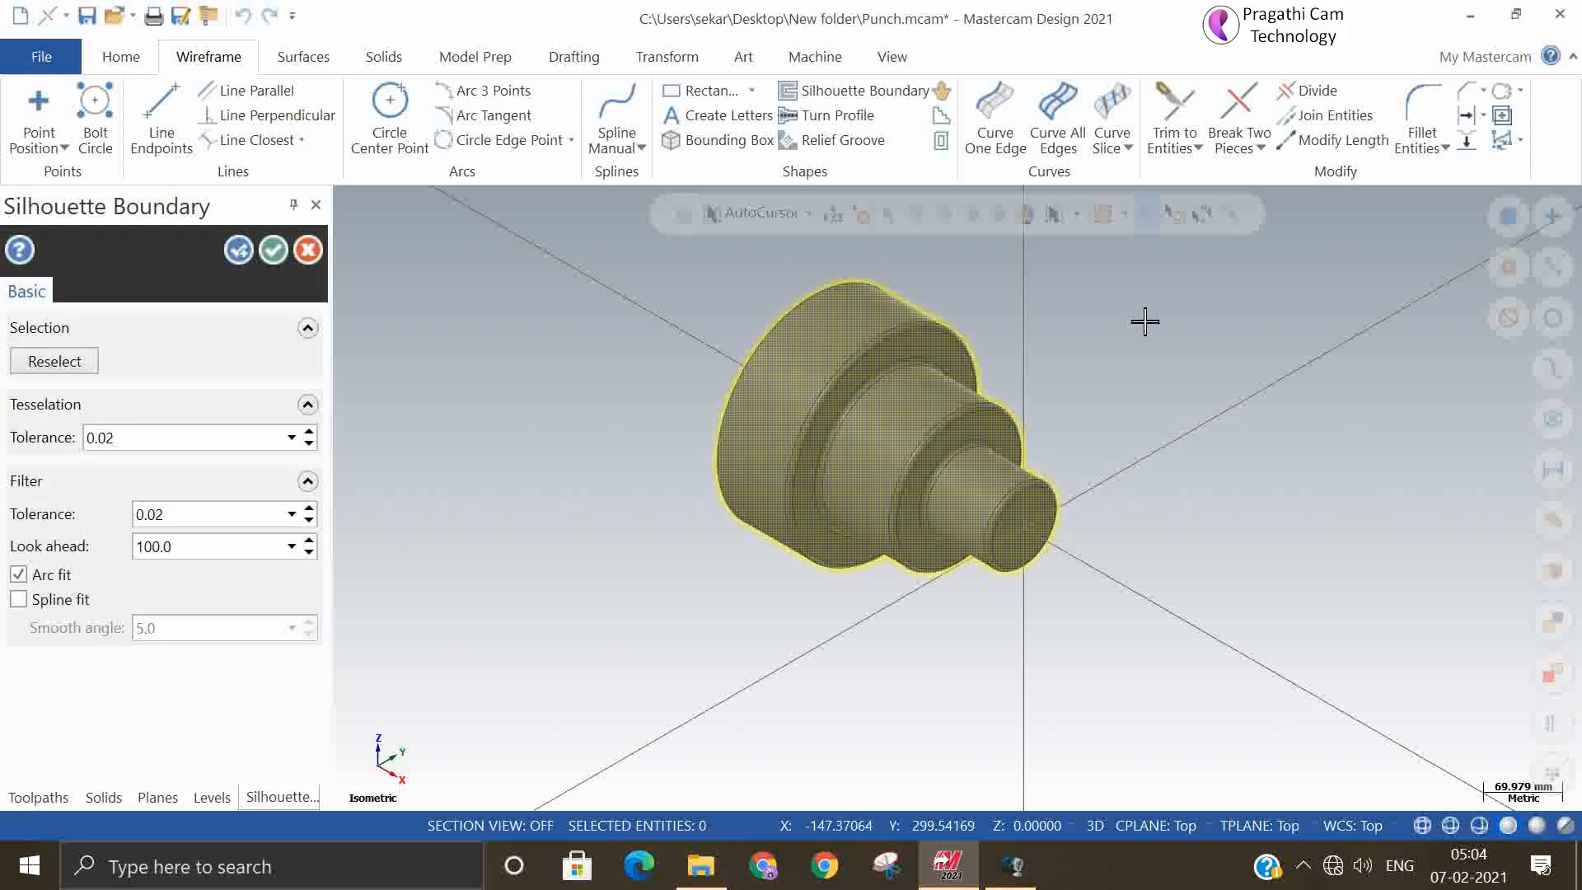
left_click(235, 247)
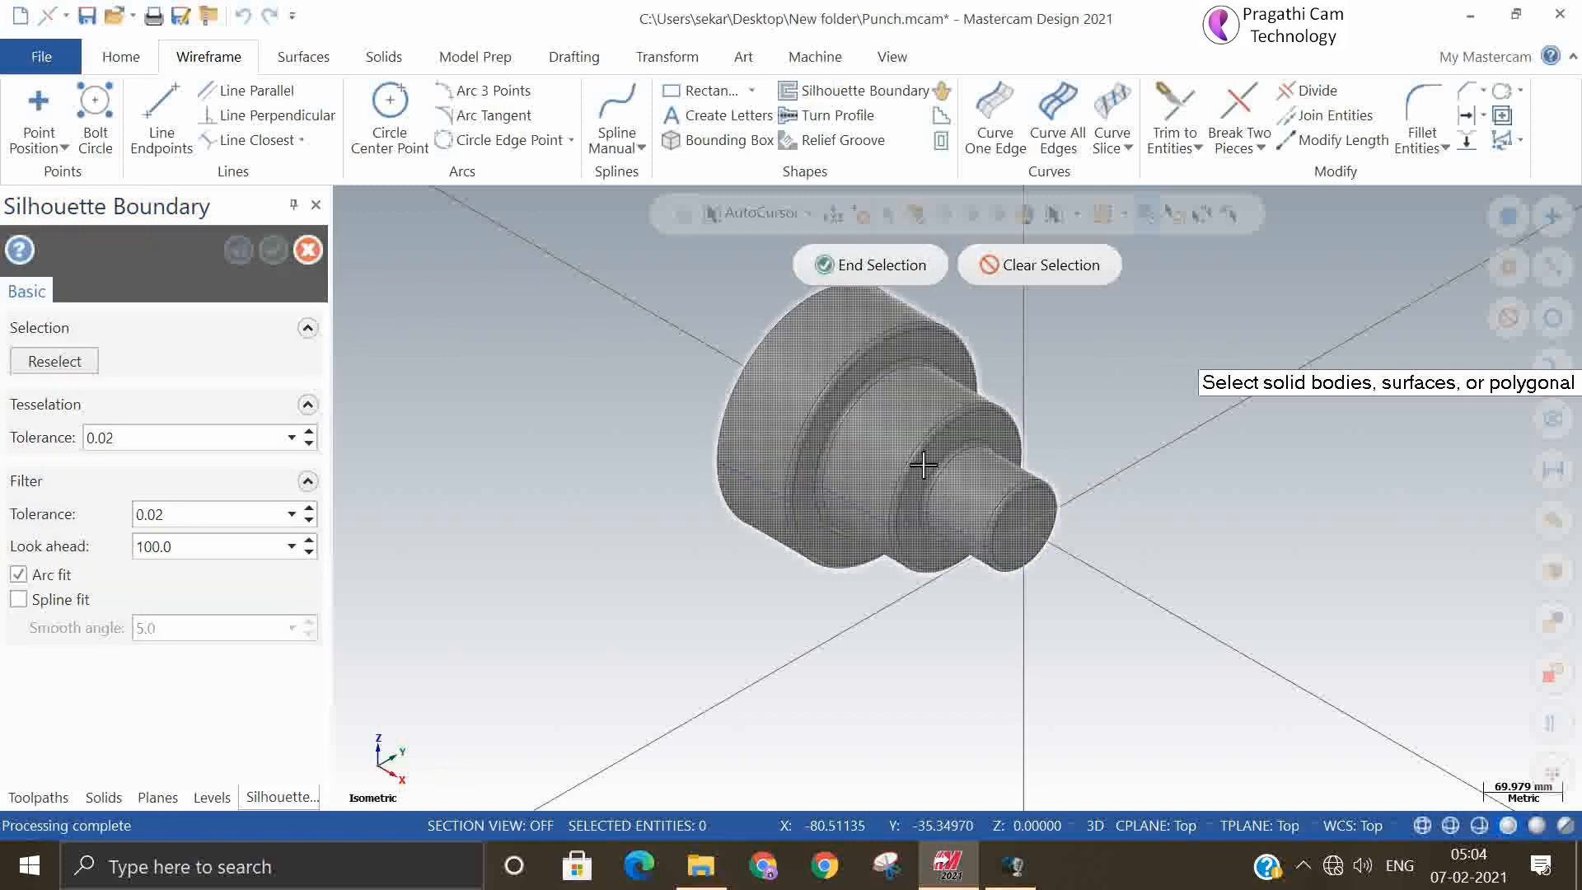
- Inspect the silhouette curve around the solid, then reselect the body and generate its silhouette boundary again
left_click(893, 273)
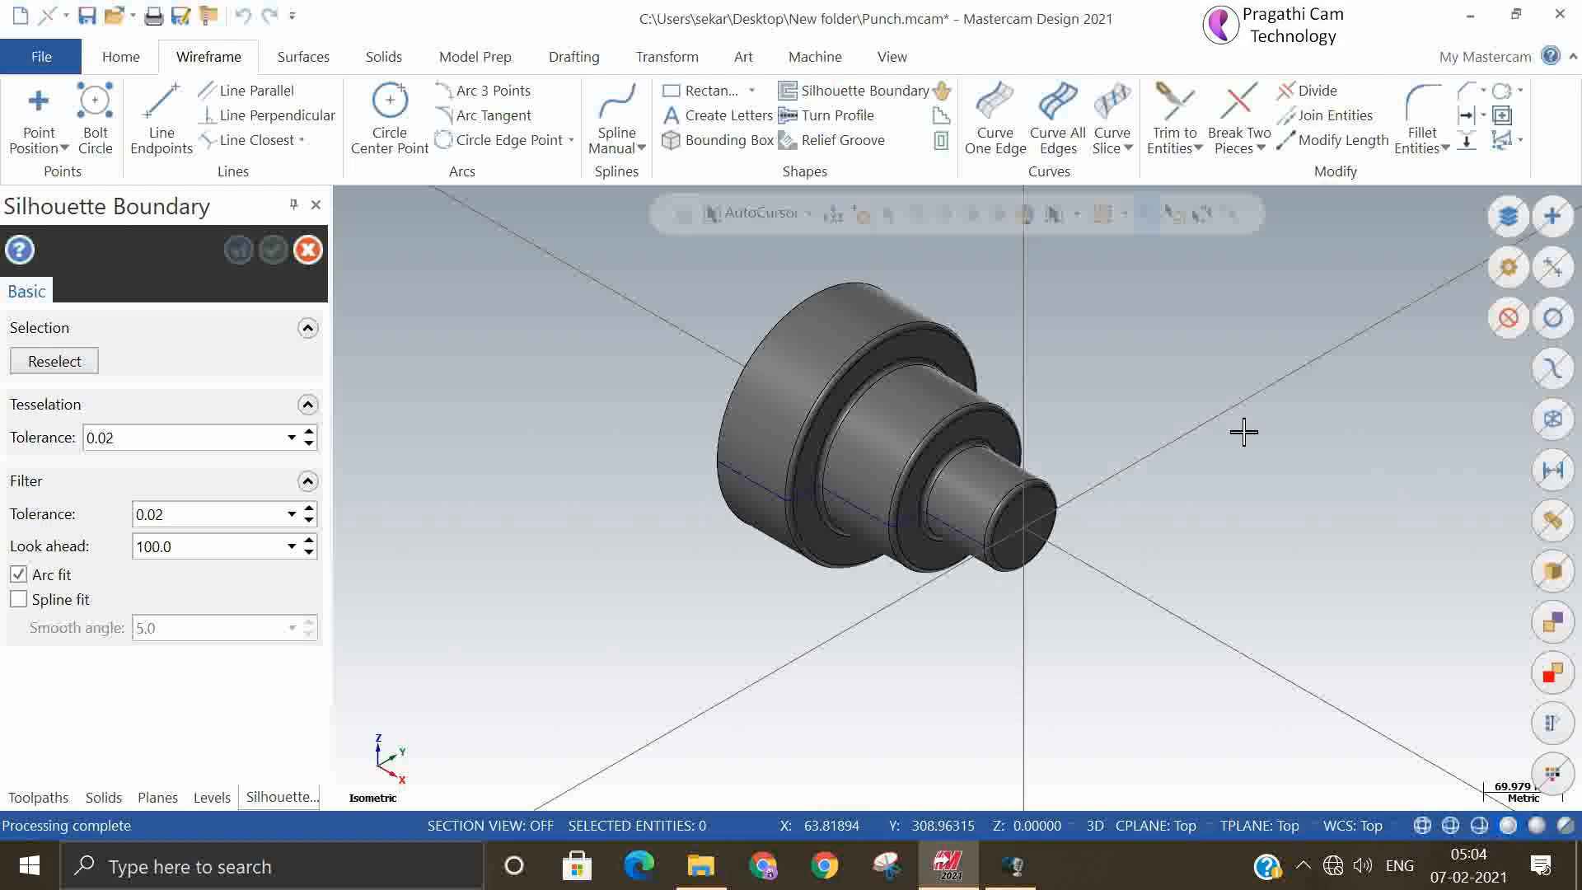
mouse_move(555, 586)
middle_mouse_down()
mouse_move(547, 651)
mouse_move(473, 650)
mouse_move(564, 546)
mouse_move(733, 570)
mouse_move(709, 431)
mouse_move(621, 497)
mouse_move(626, 459)
middle_mouse_up()
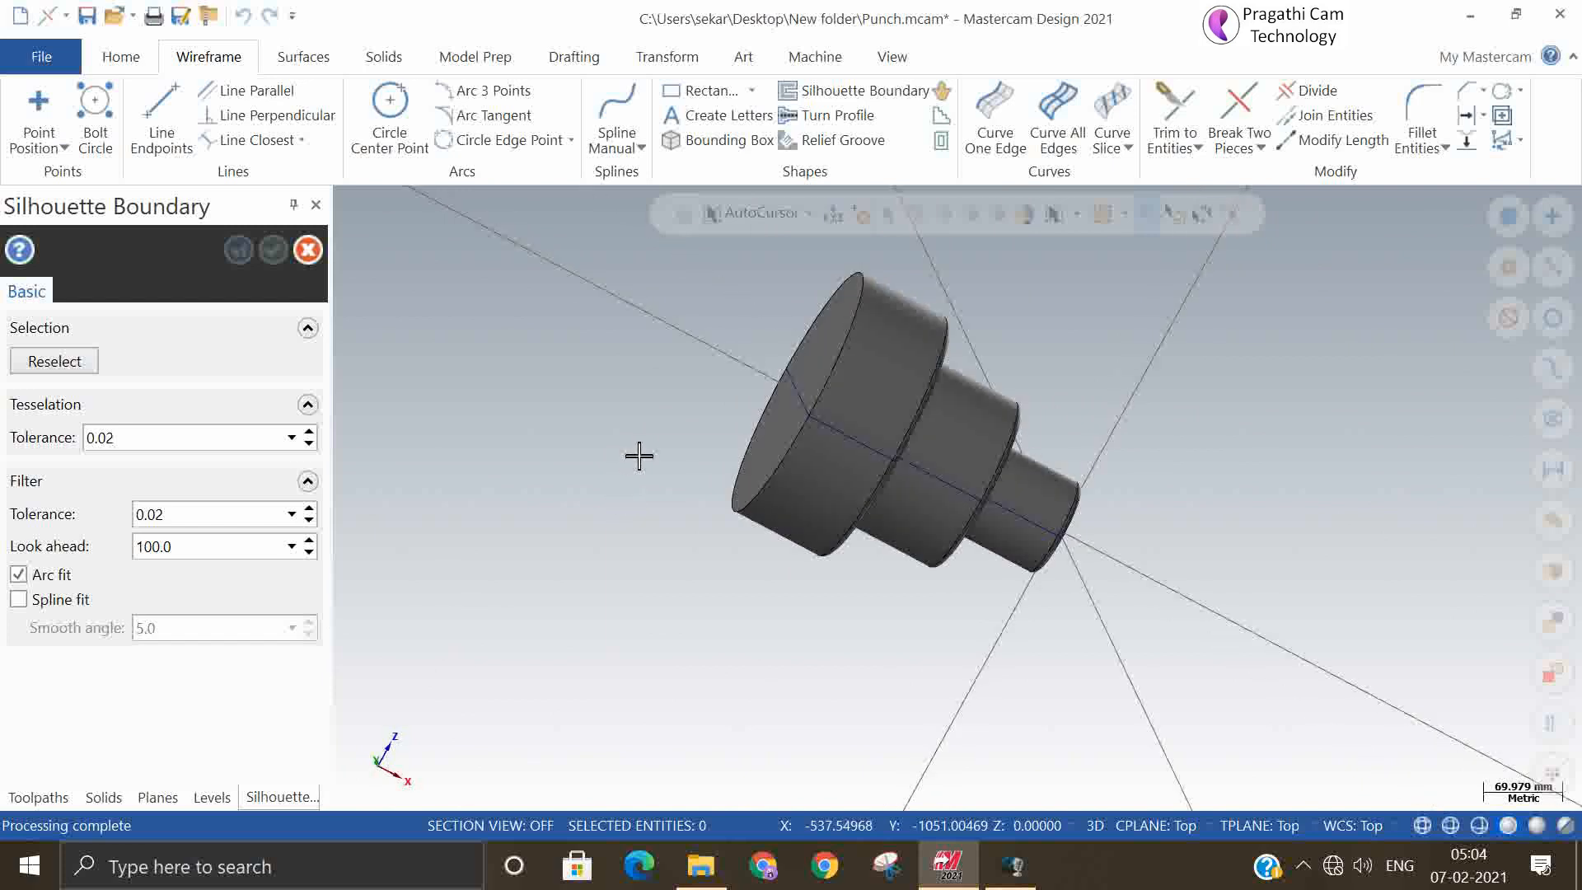
right_click(639, 452)
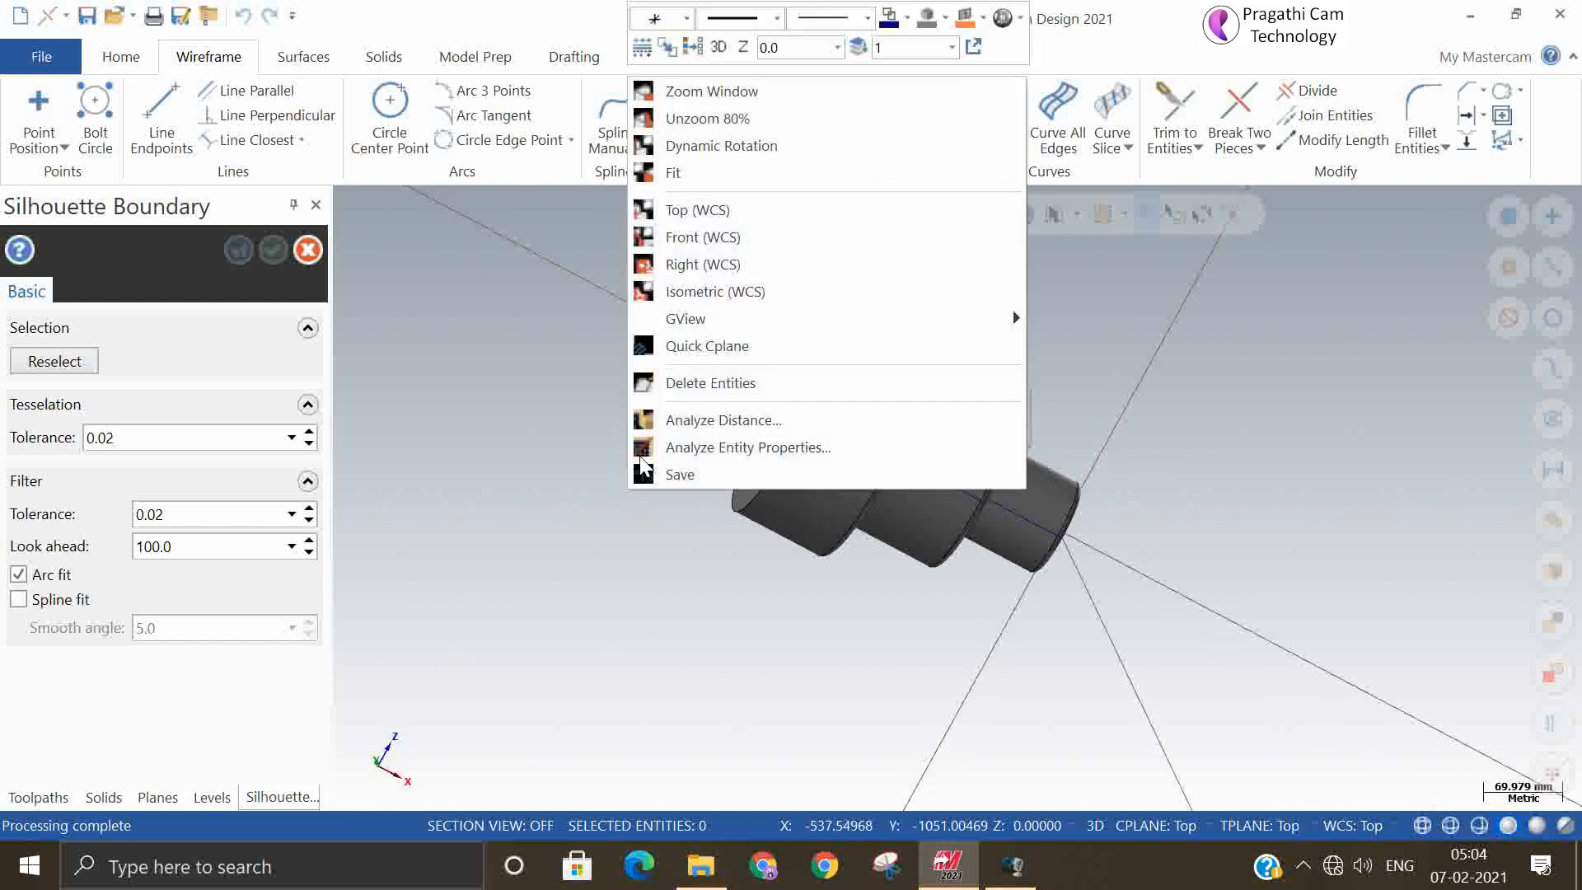
left_click(724, 291)
left_click(70, 370)
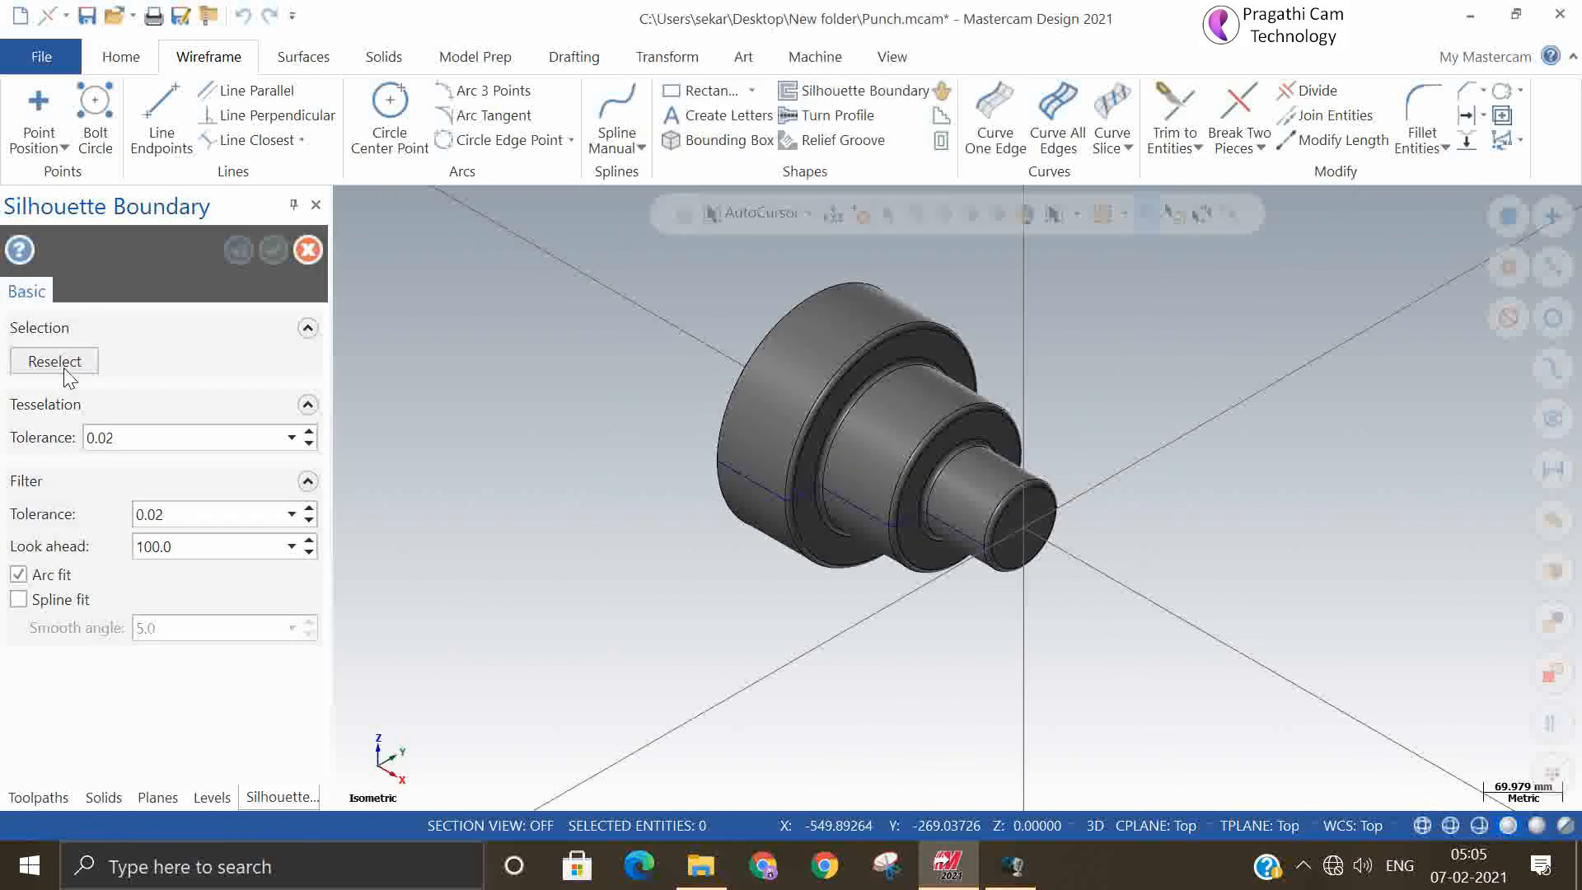
left_click(871, 276)
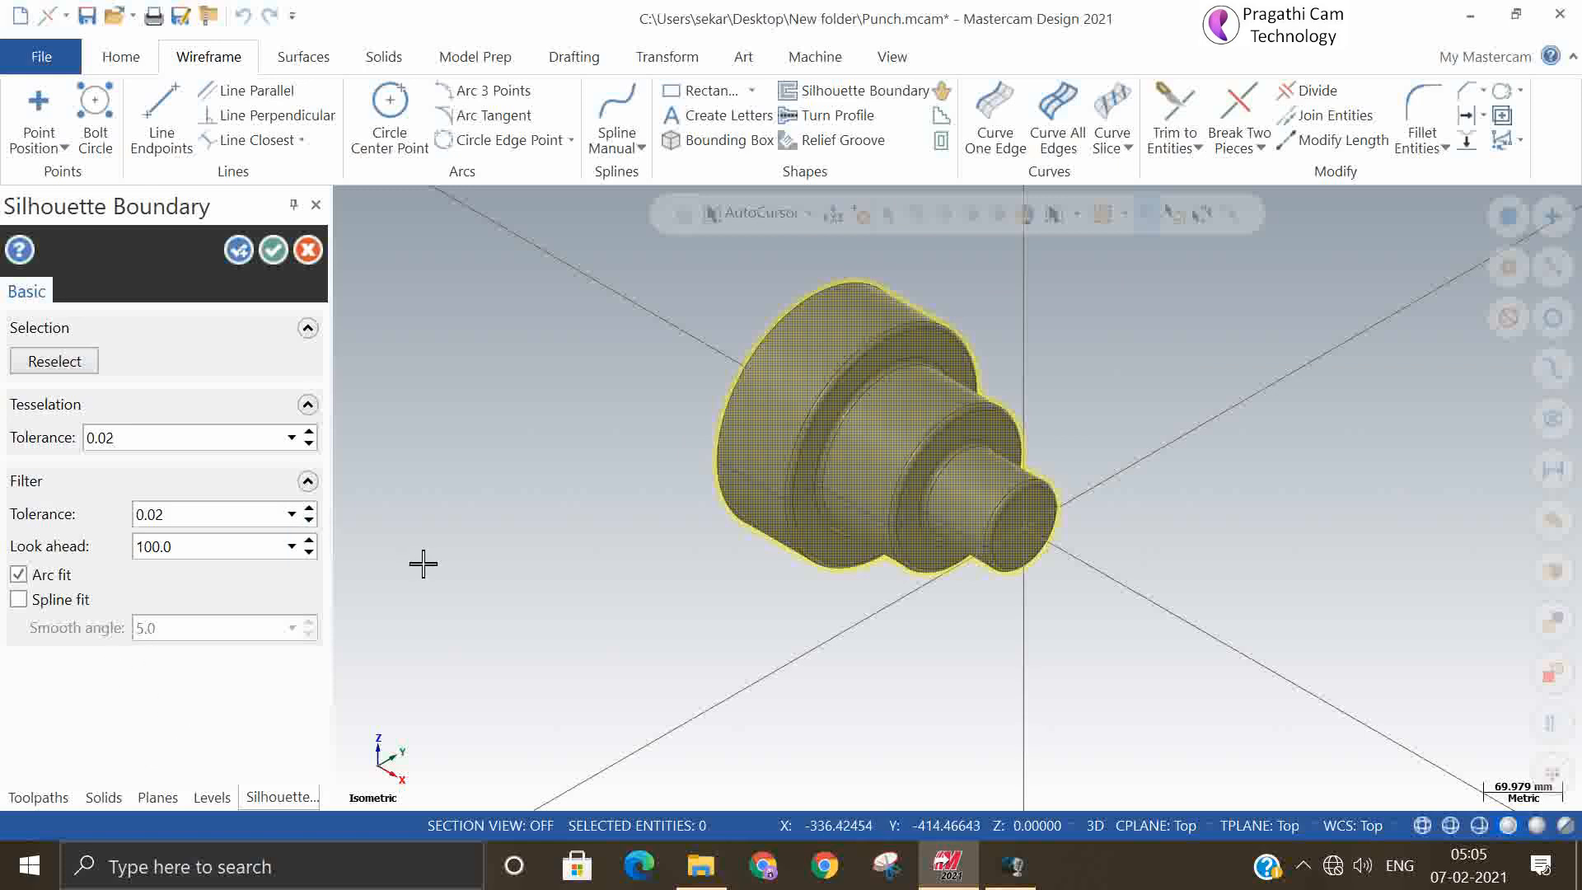
left_click(238, 250)
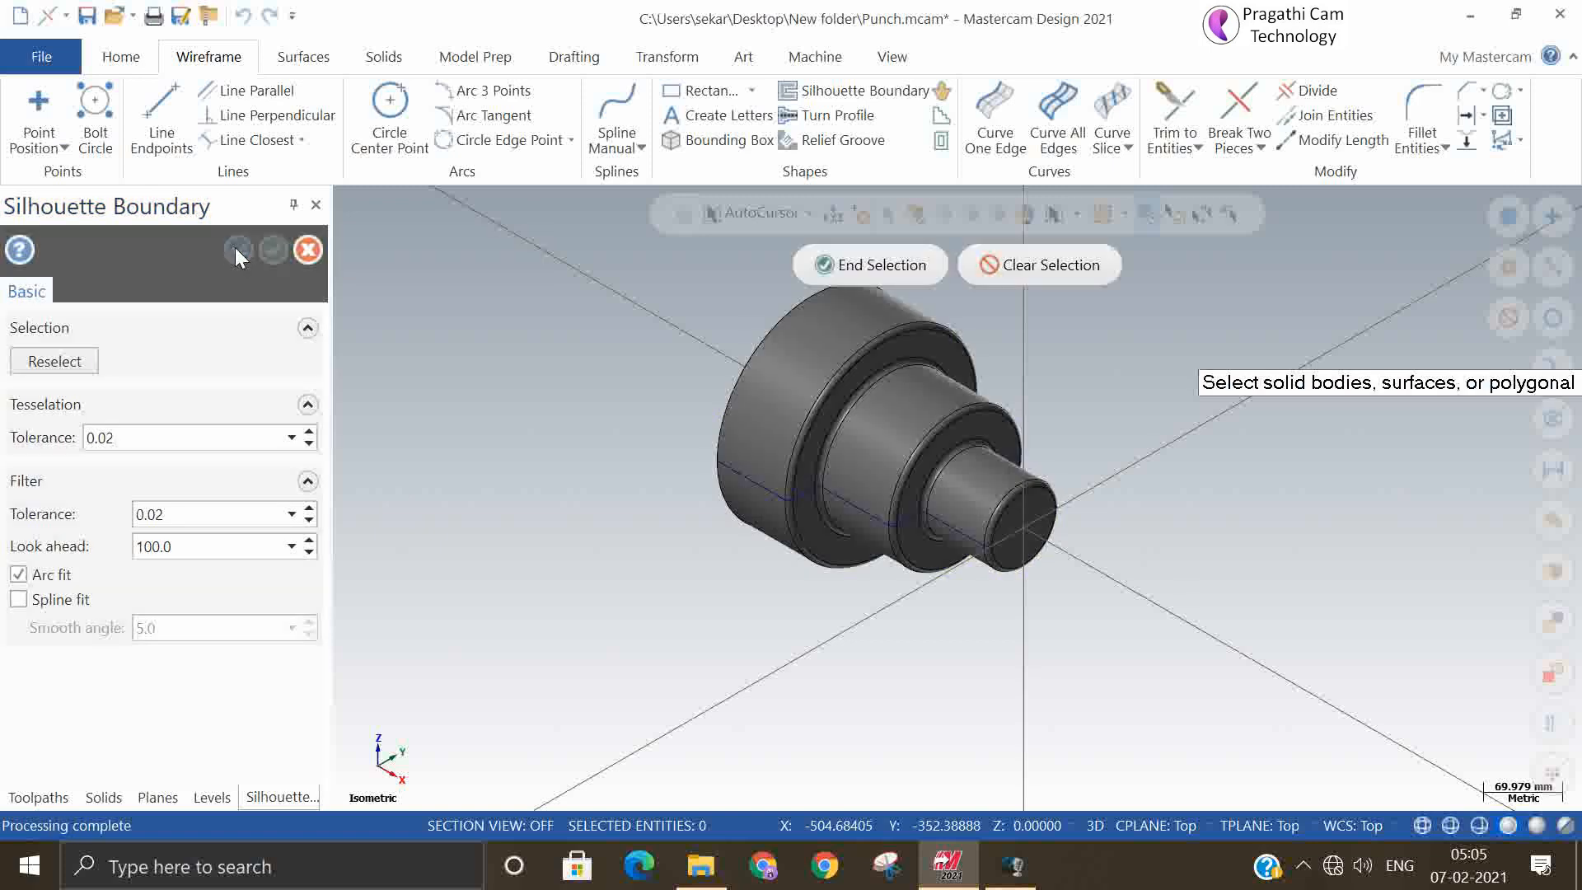
- Extract the solid's silhouette boundary once more, finishing in the top view, and isolate all wireframe entities with the solid hidden
left_click(812, 409)
left_click(902, 279)
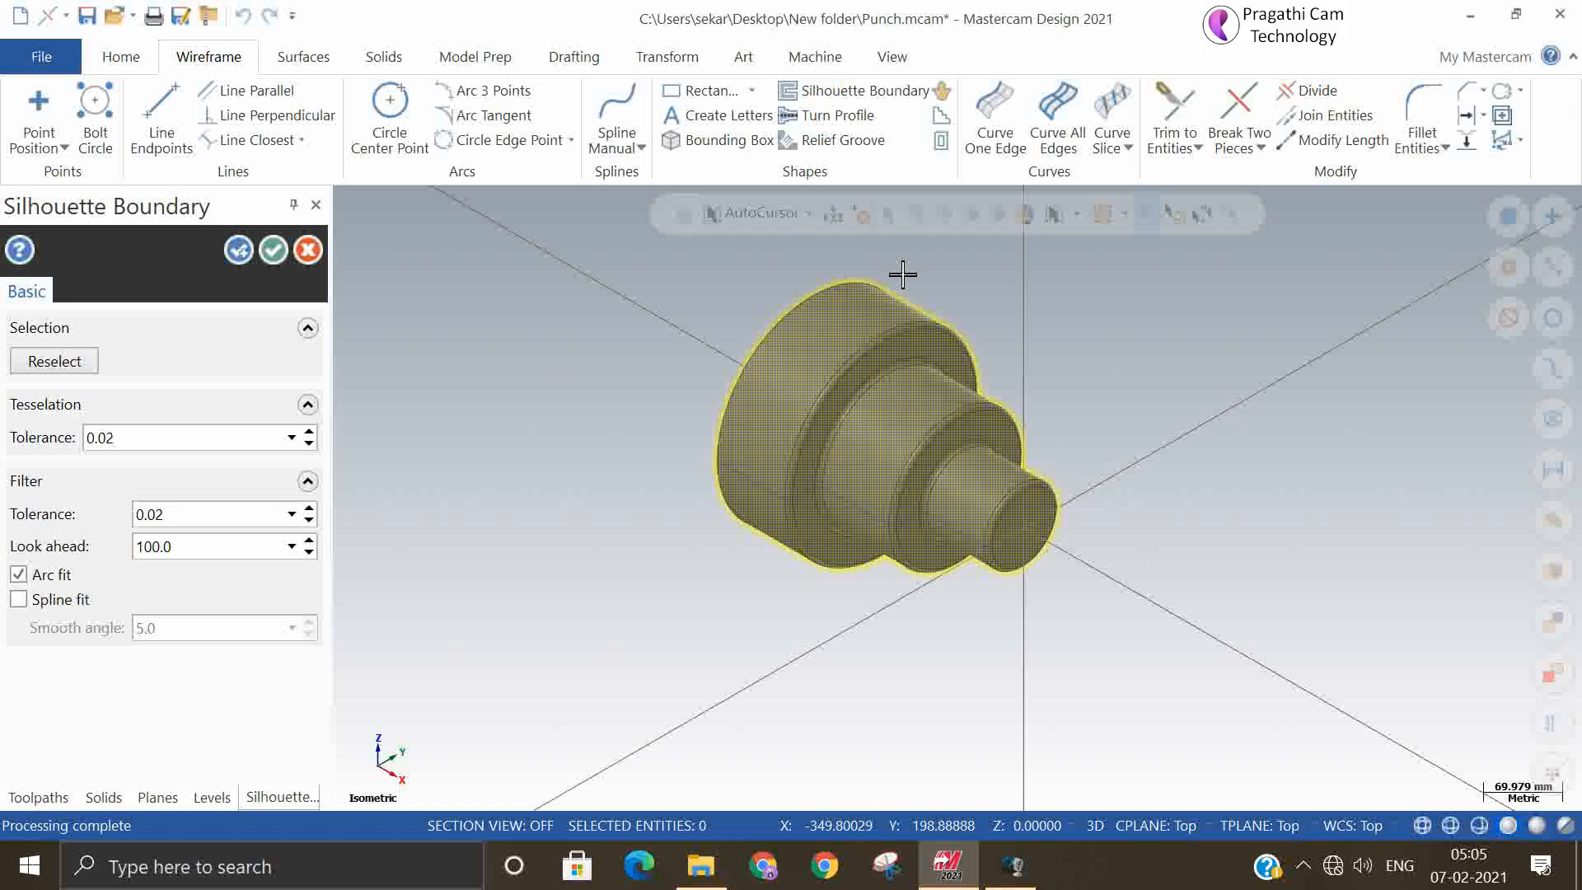
right_click(618, 293)
left_click(669, 426)
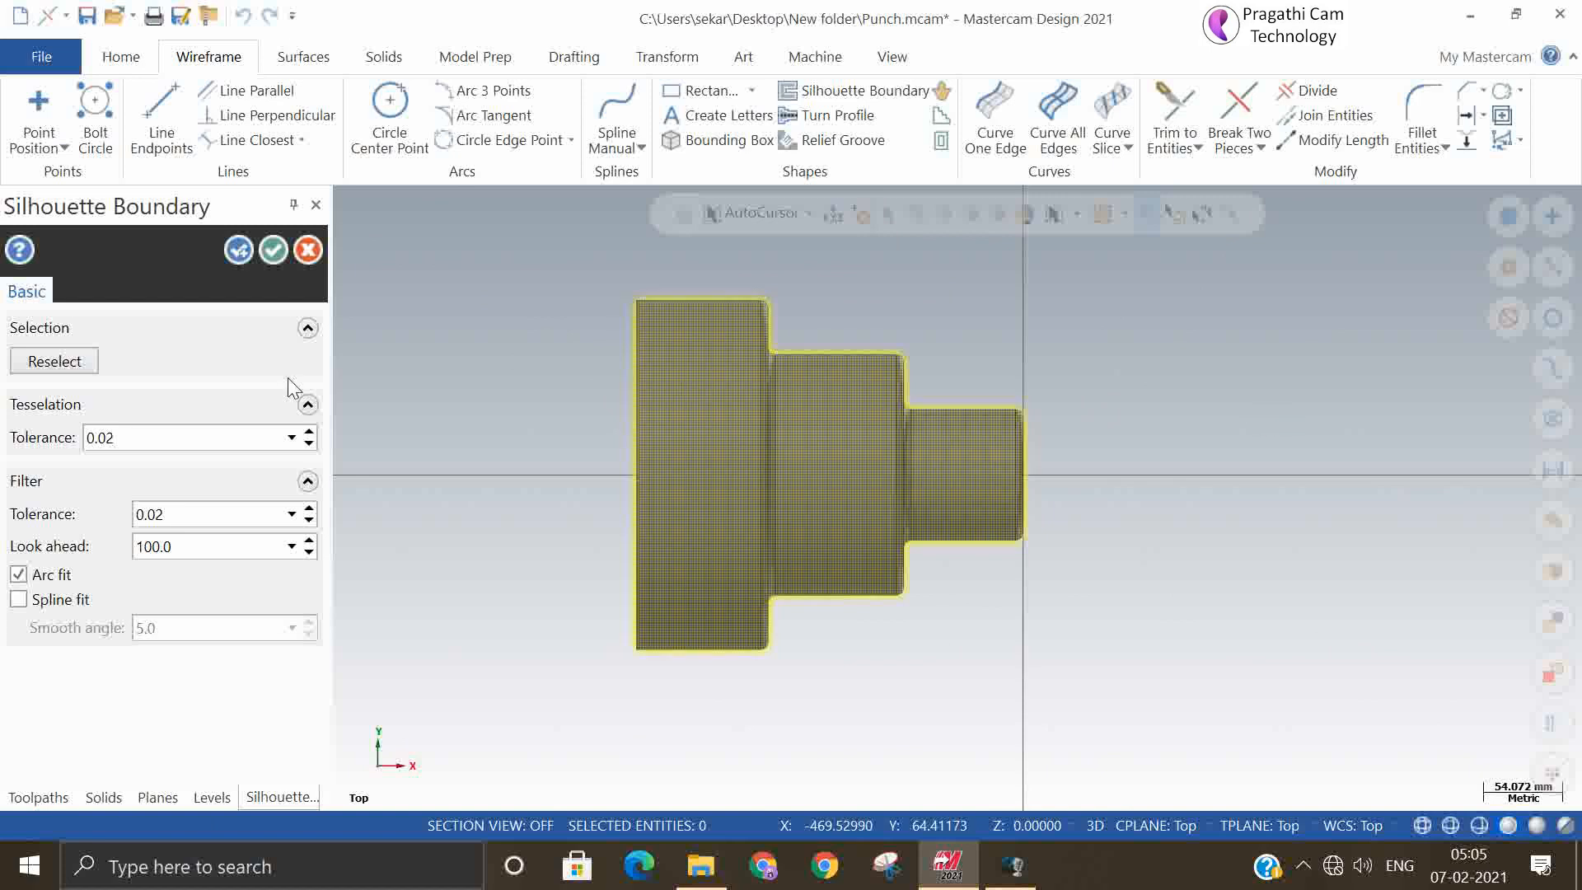
left_click(273, 251)
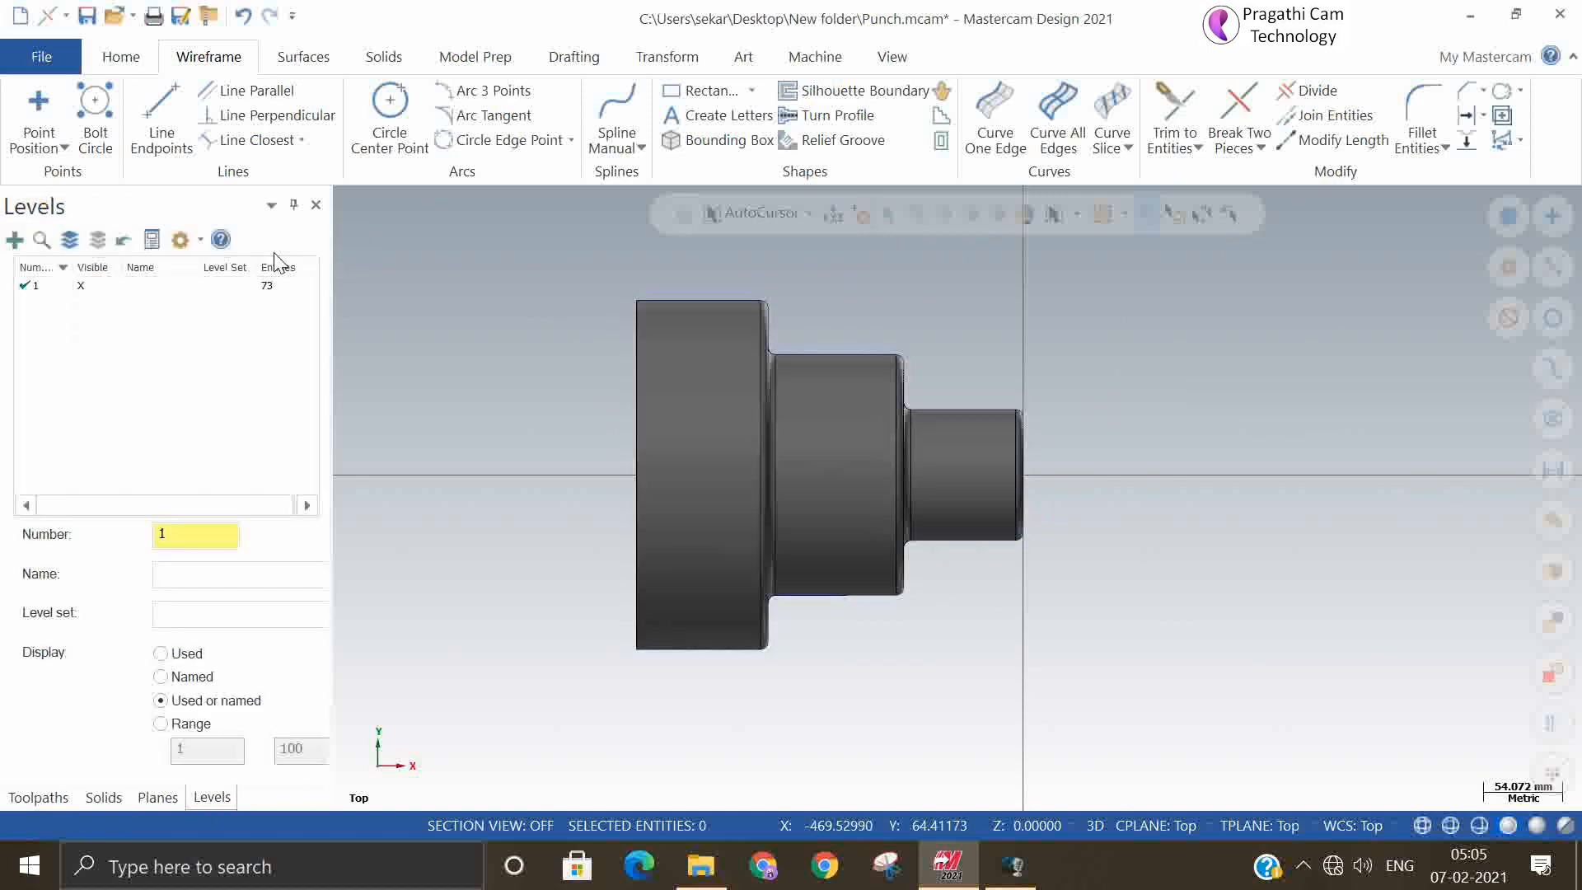
left_click(1541, 413)
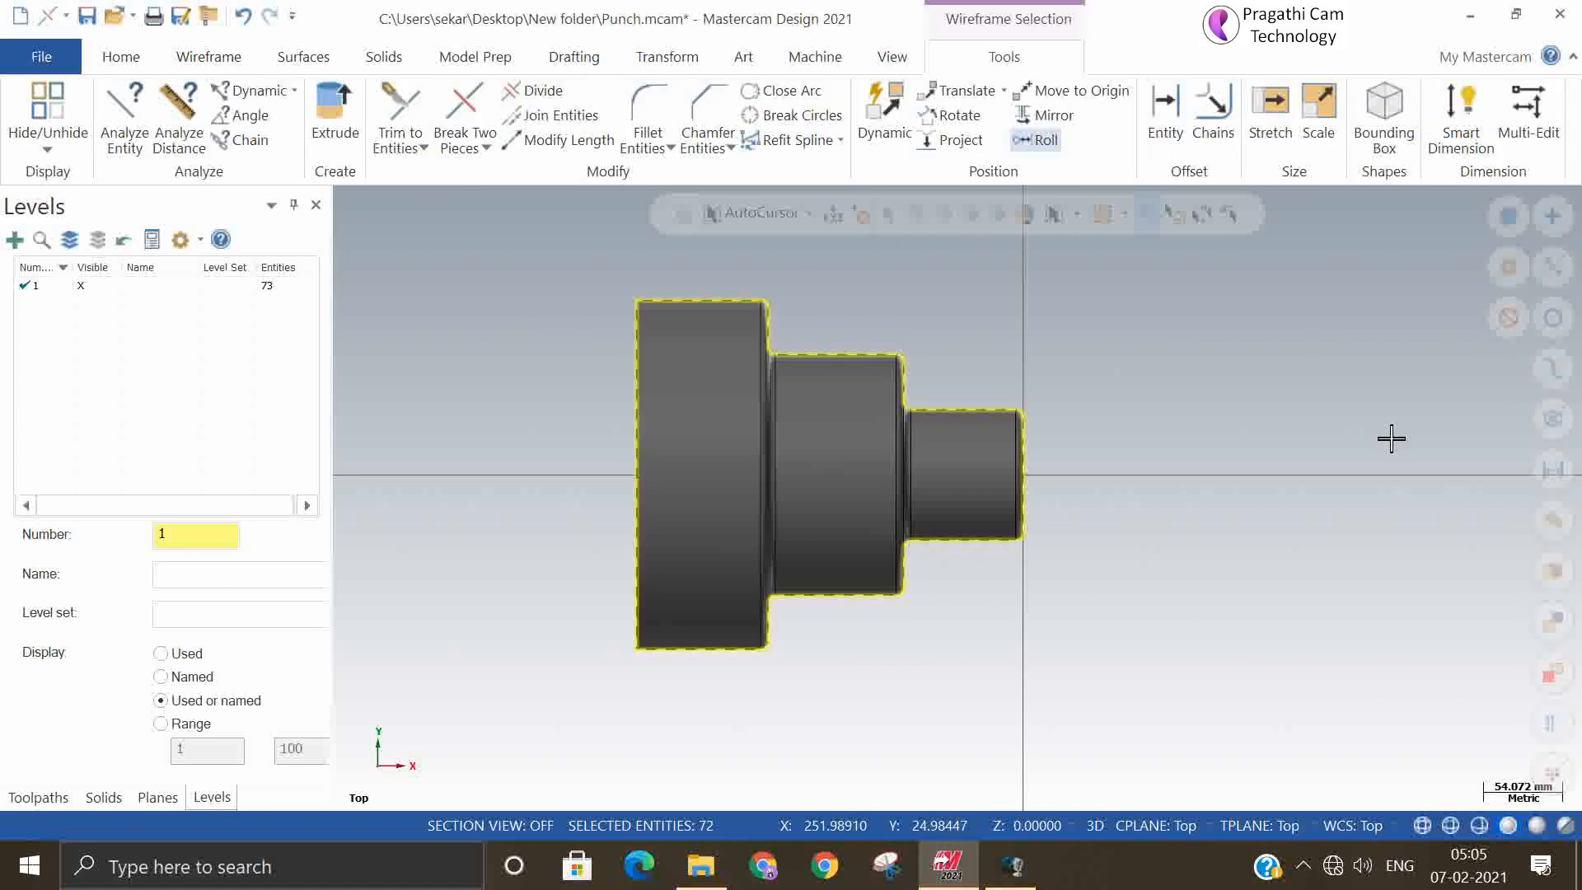
key("alt+e")
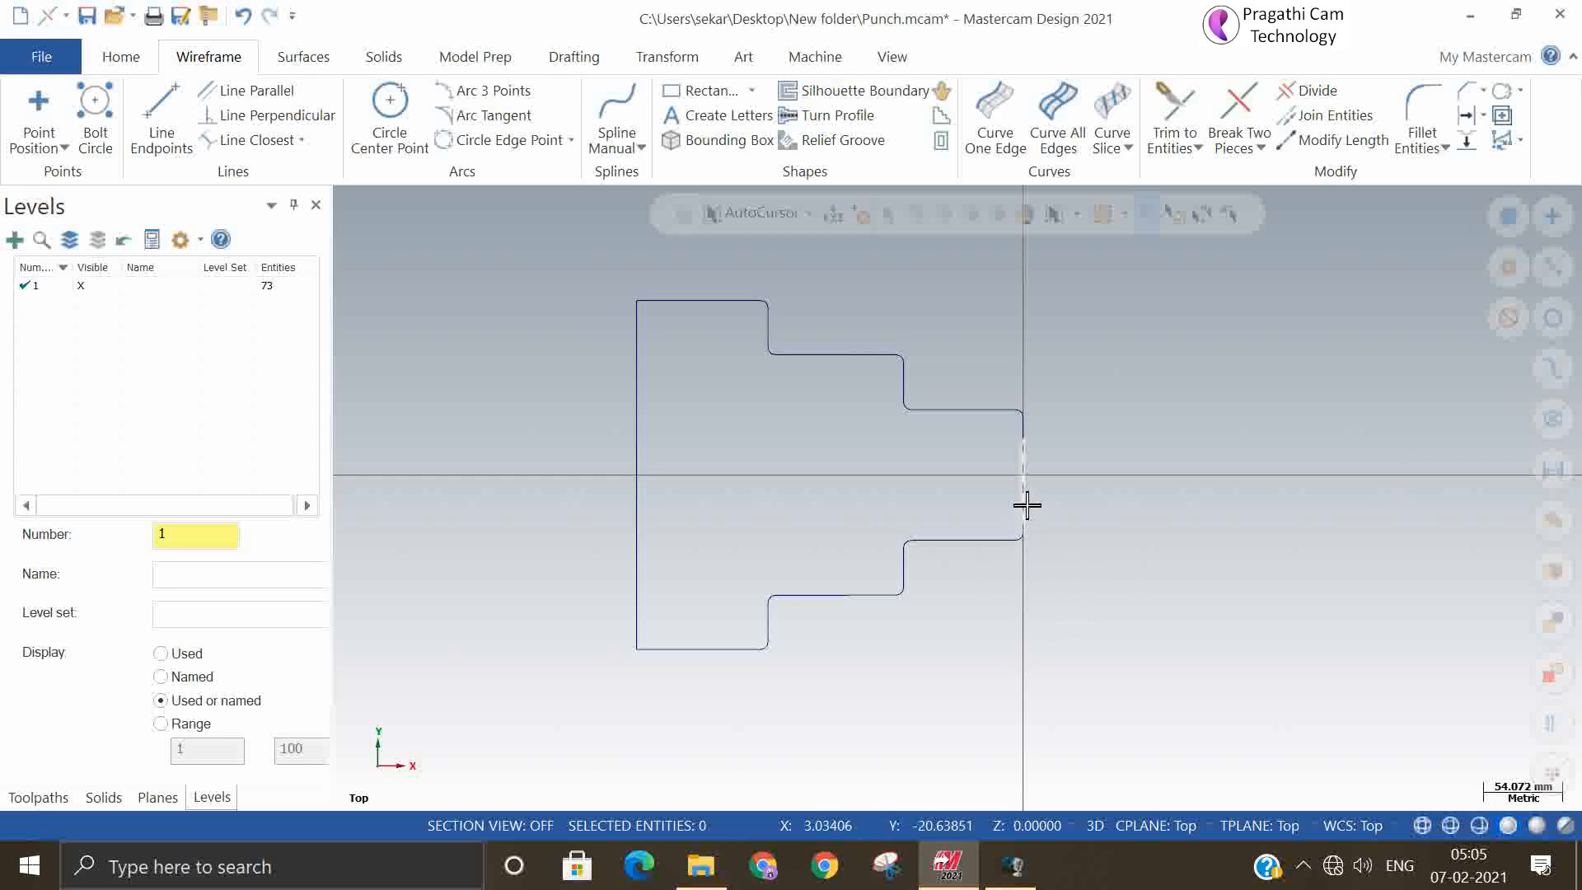
- Undo the silhouette boundary curves and bring the hidden solid back into view
left_click(243, 17)
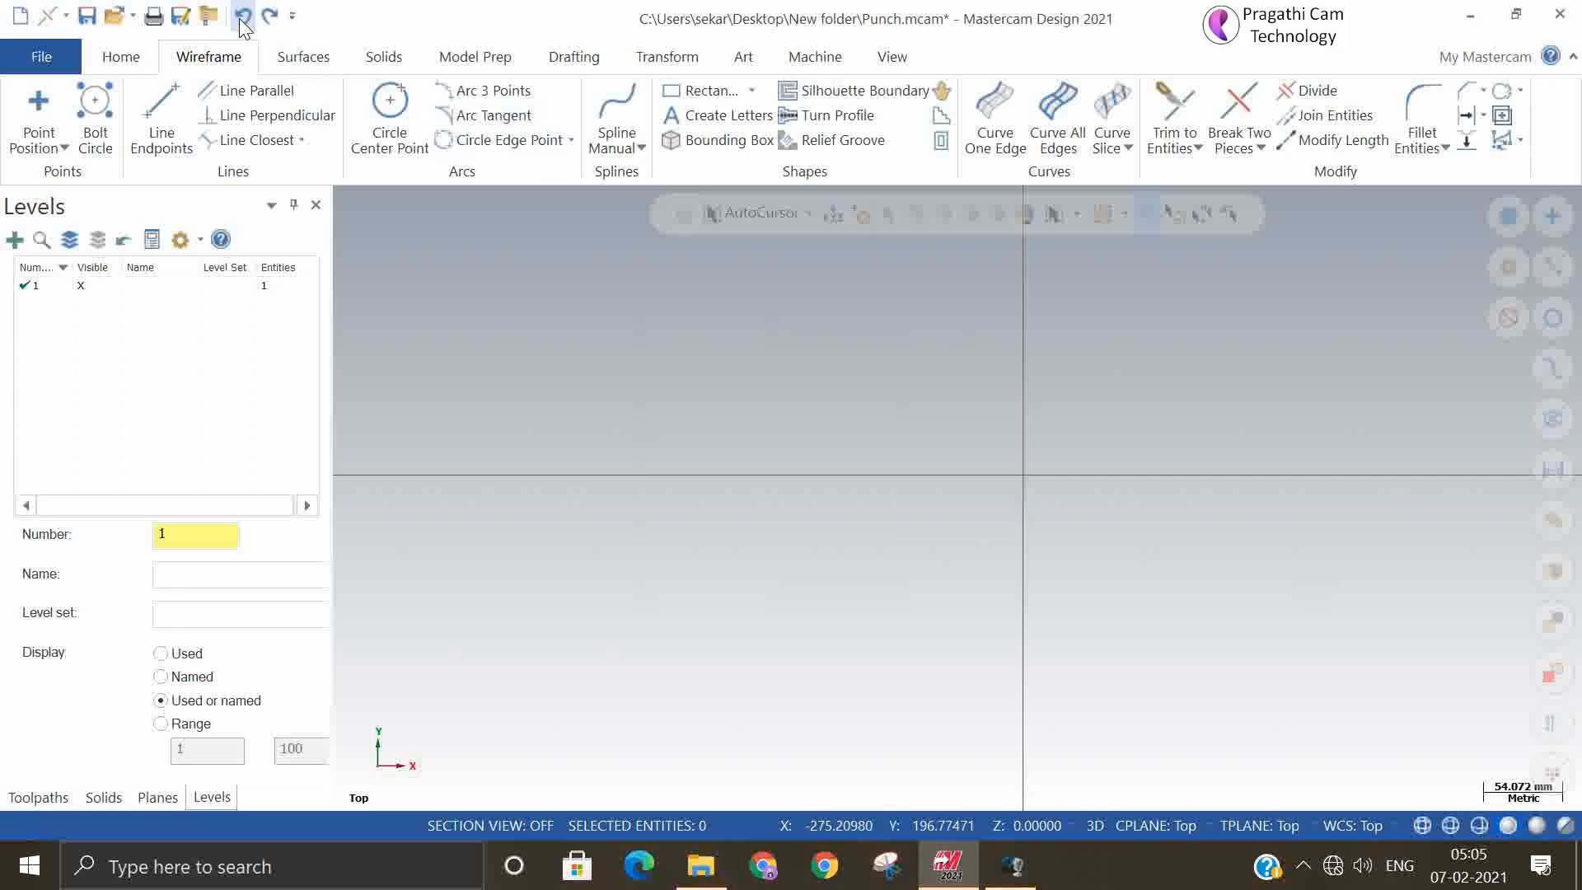
right_click(551, 371)
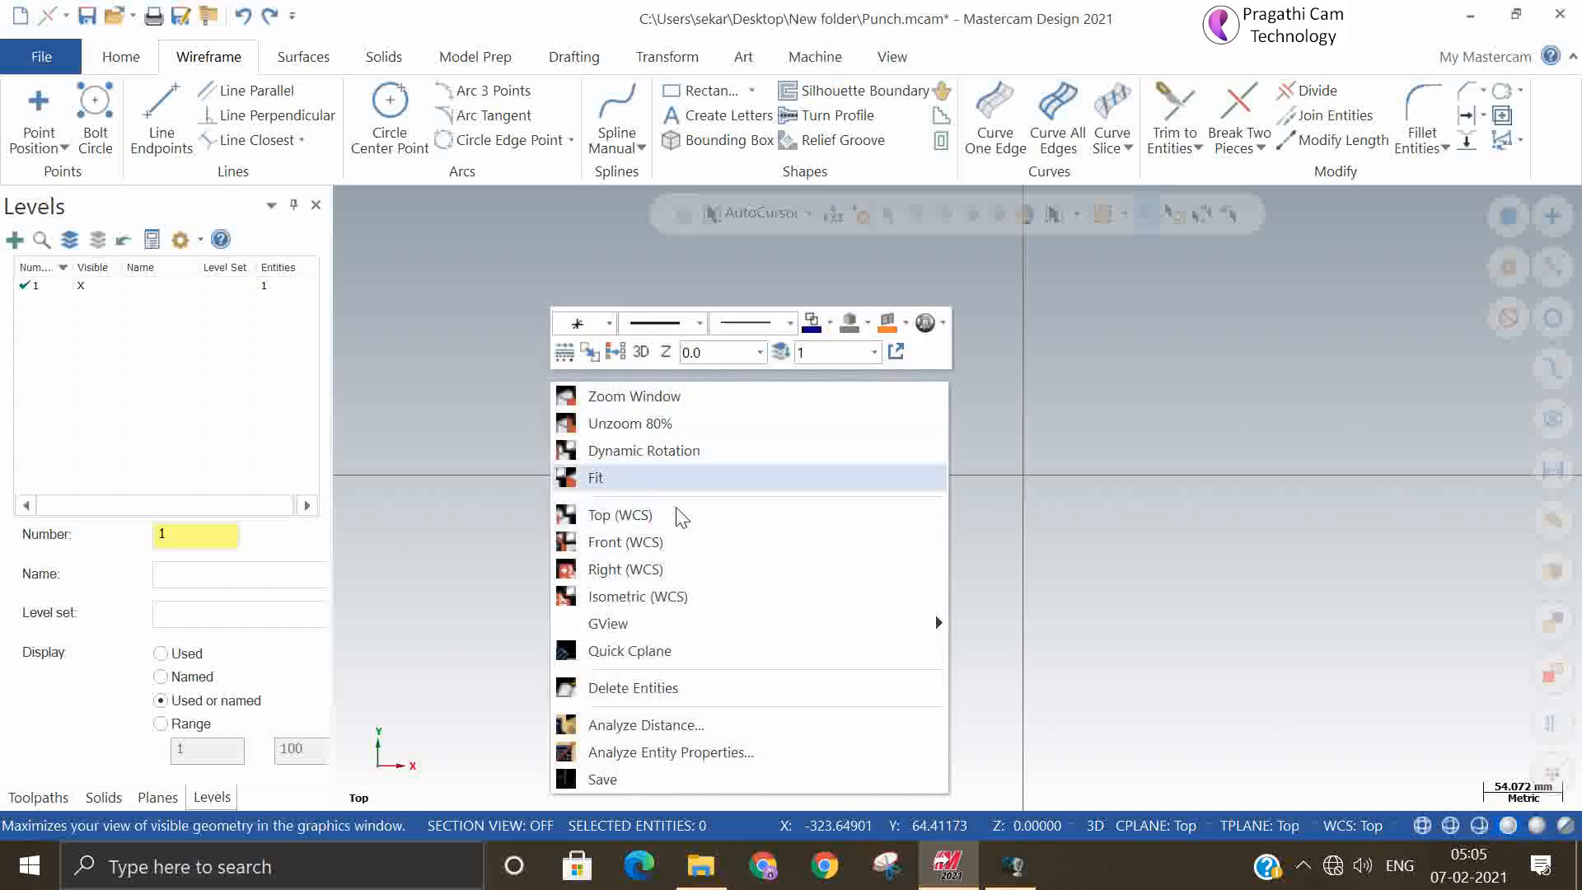
left_click(1281, 609)
key("alt+e")
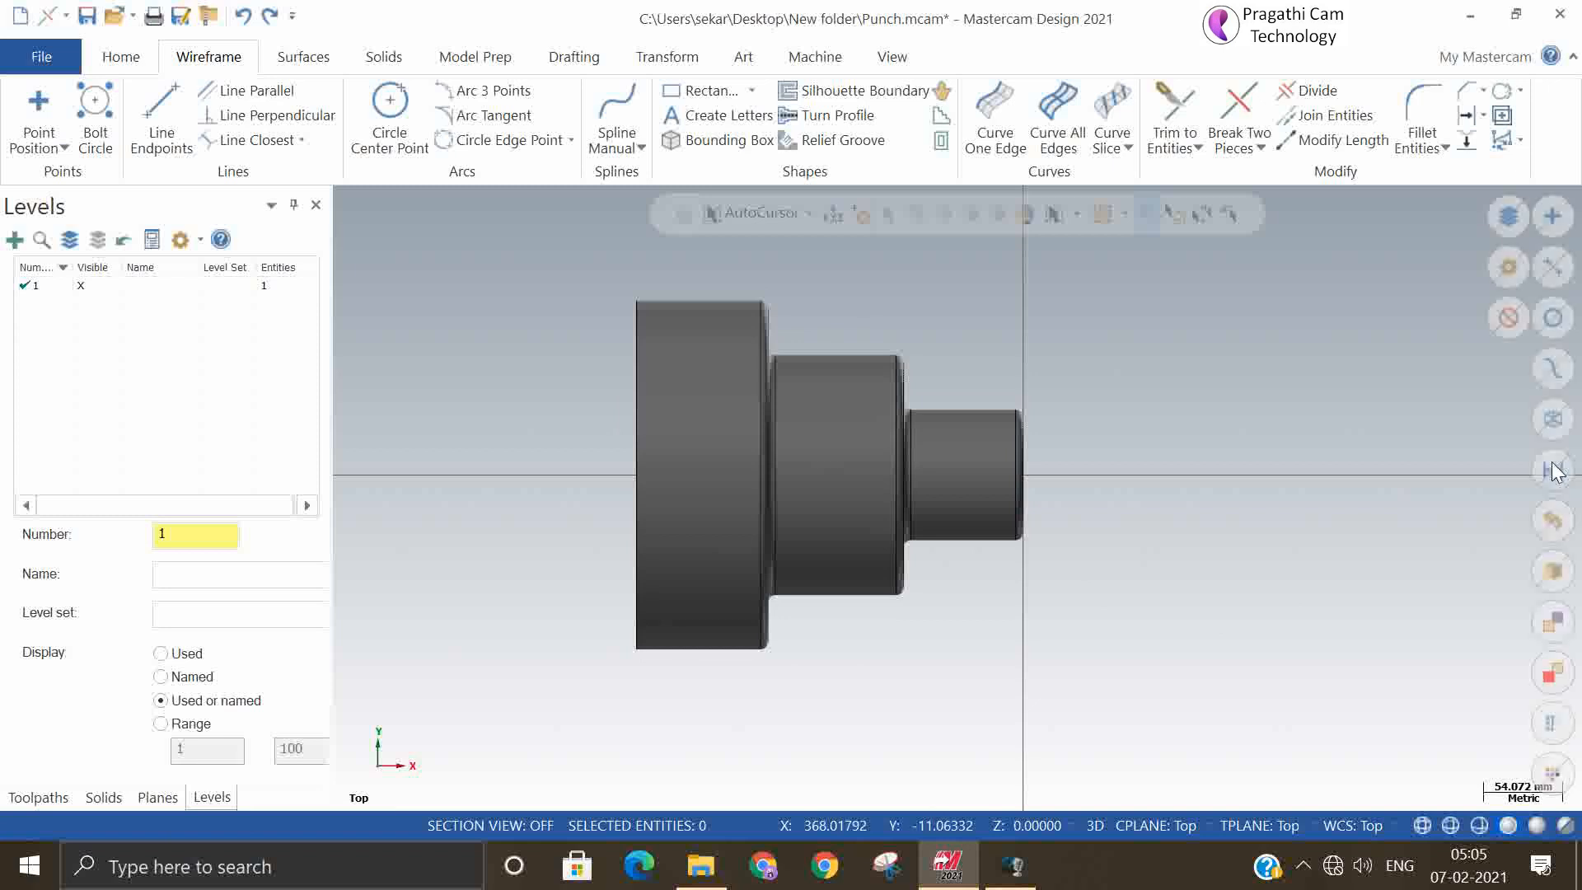
- Check the file's entity statistics to see which entity types it contains
left_click(121, 59)
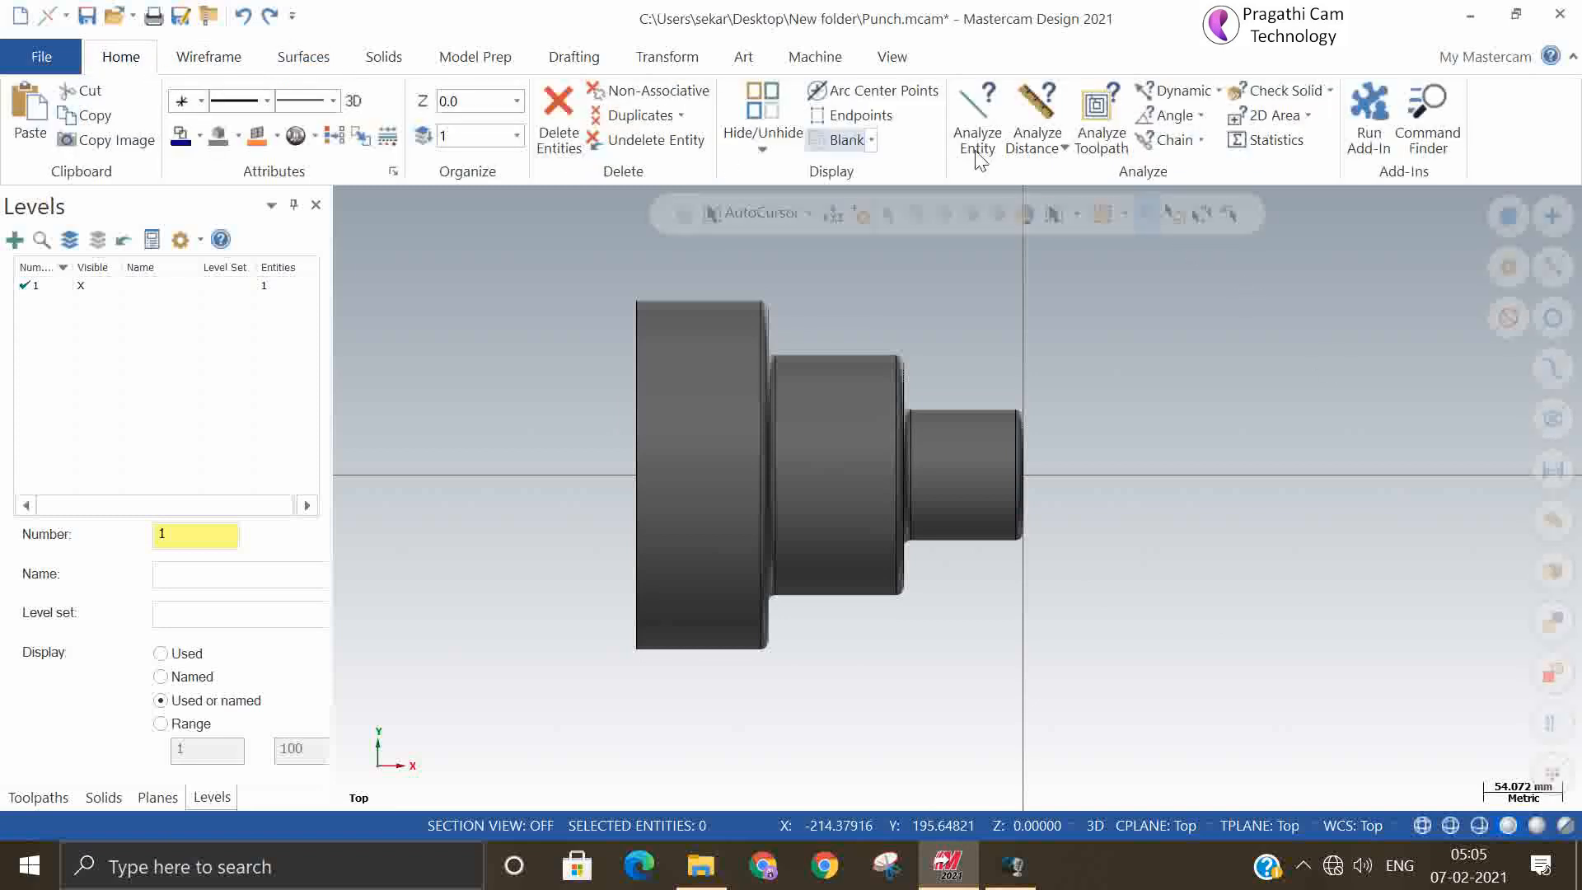
left_click(1272, 143)
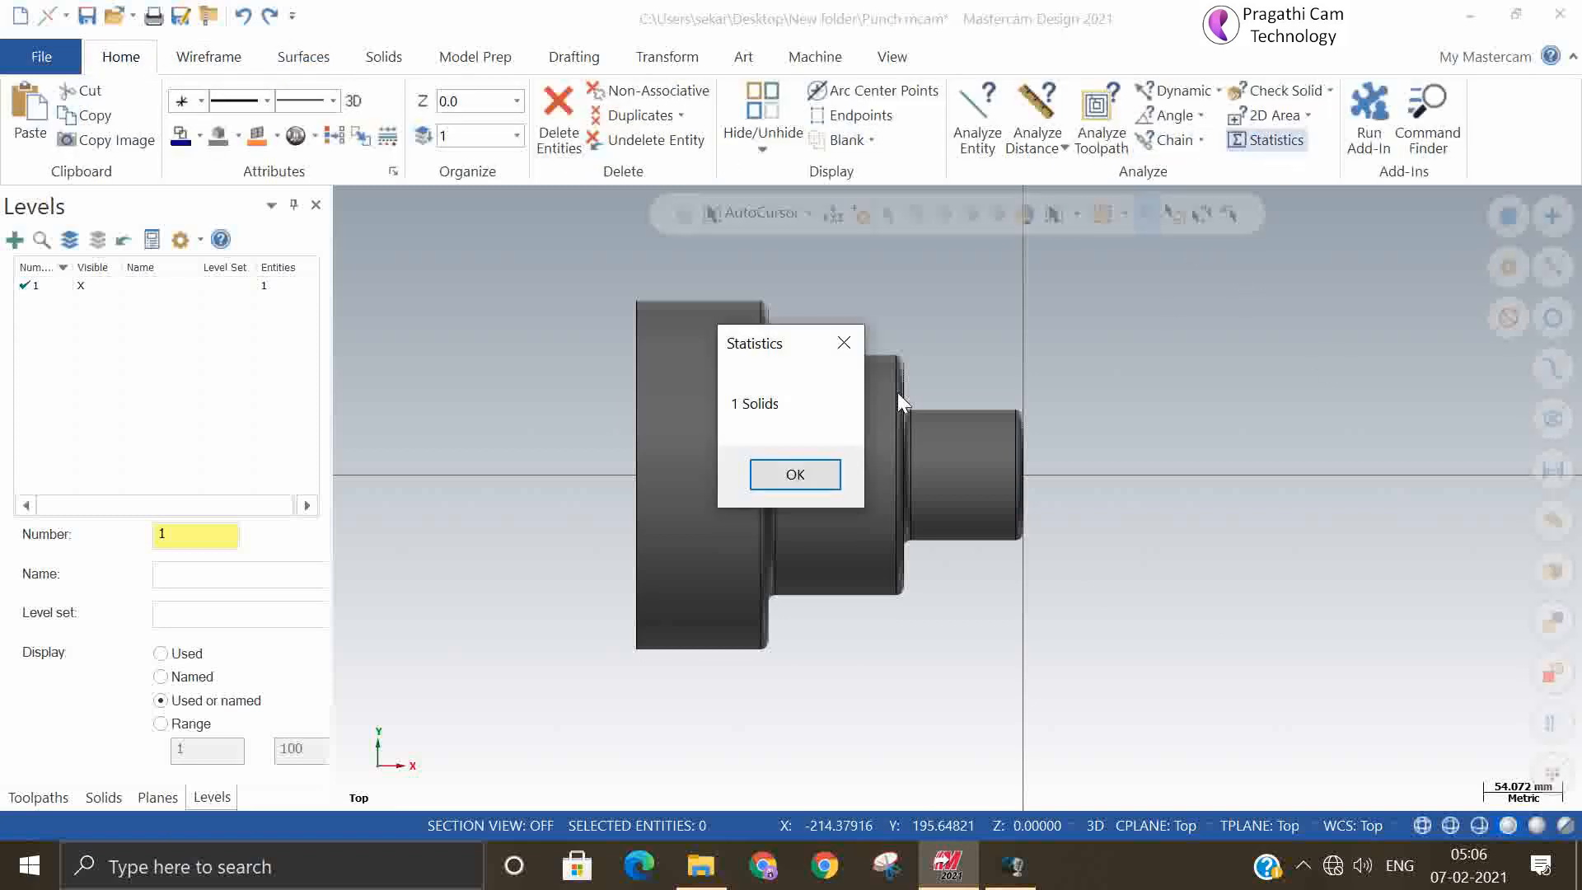
left_click(794, 473)
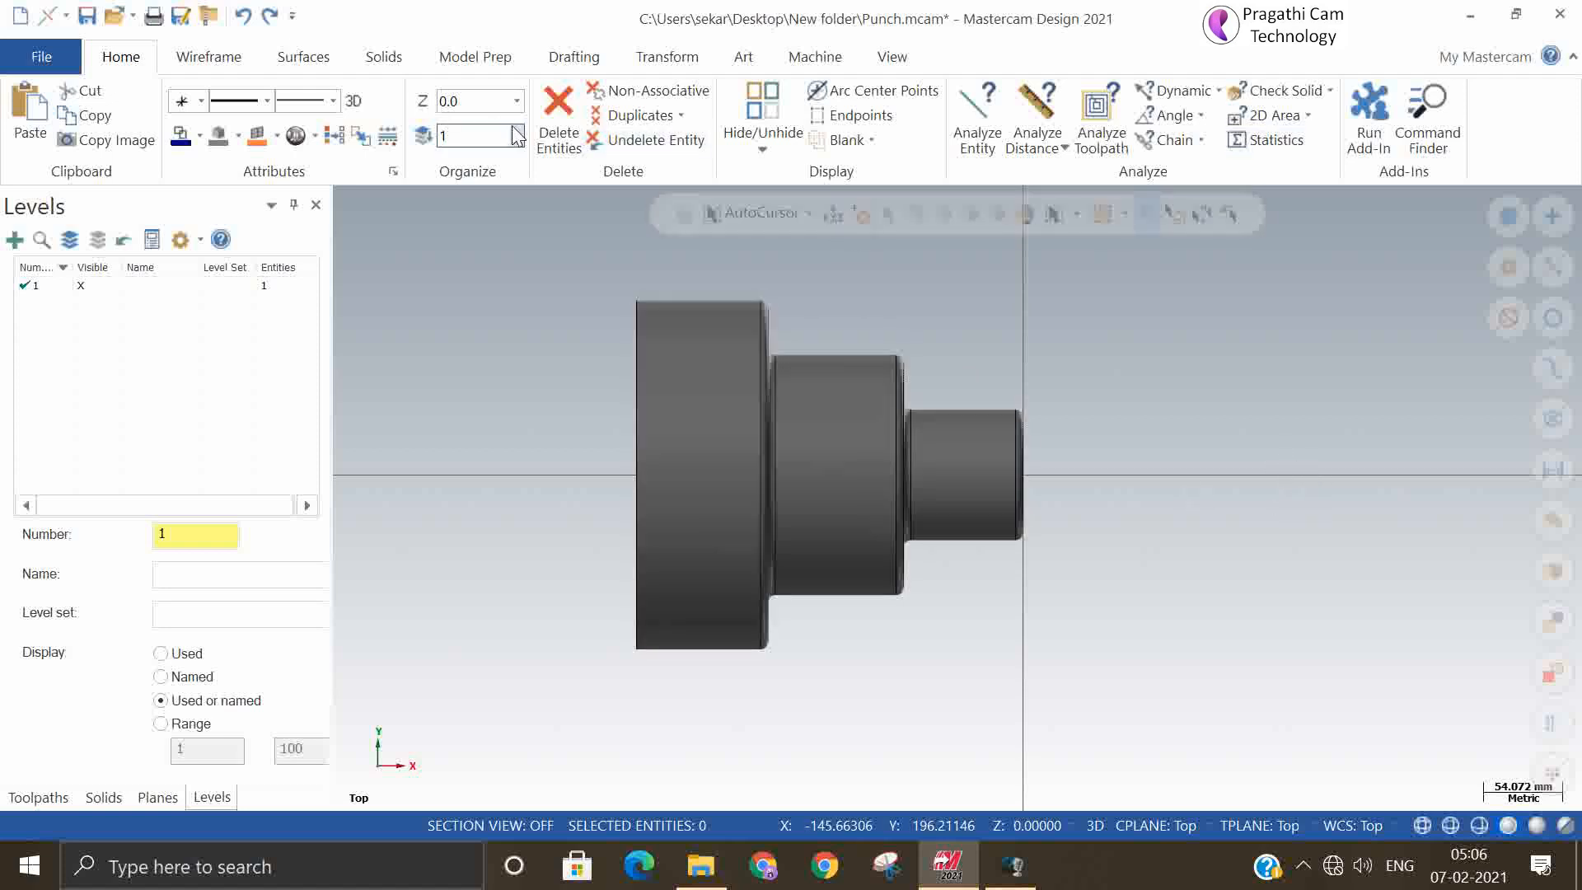
left_click(243, 71)
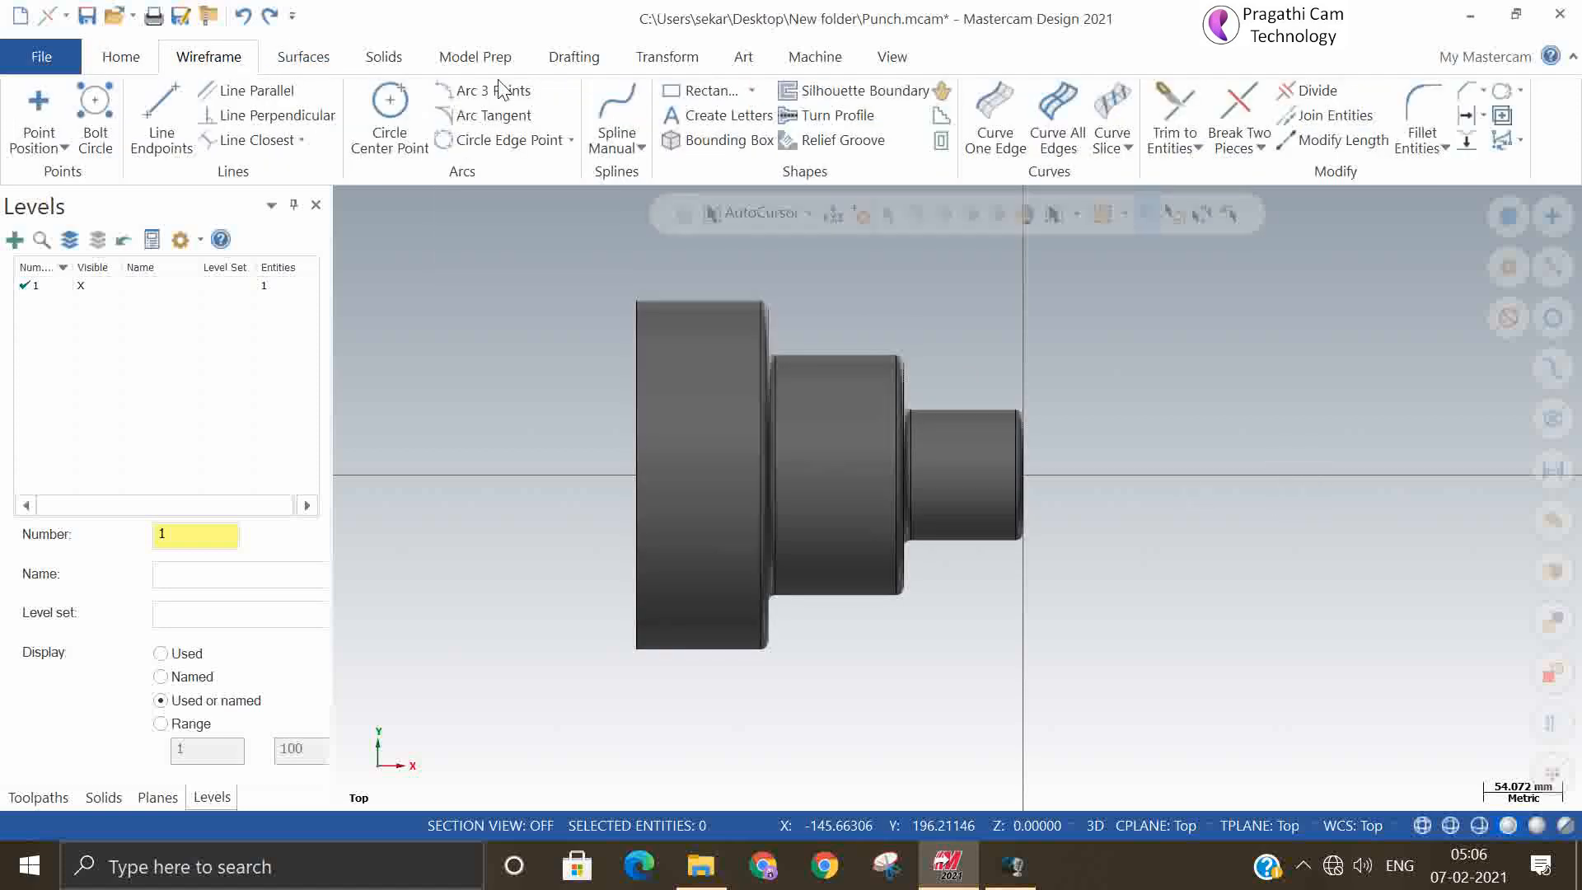
- Extract the silhouette boundary of the stepped solid with 0.02 tolerances and Arc fit enabled
left_click(880, 95)
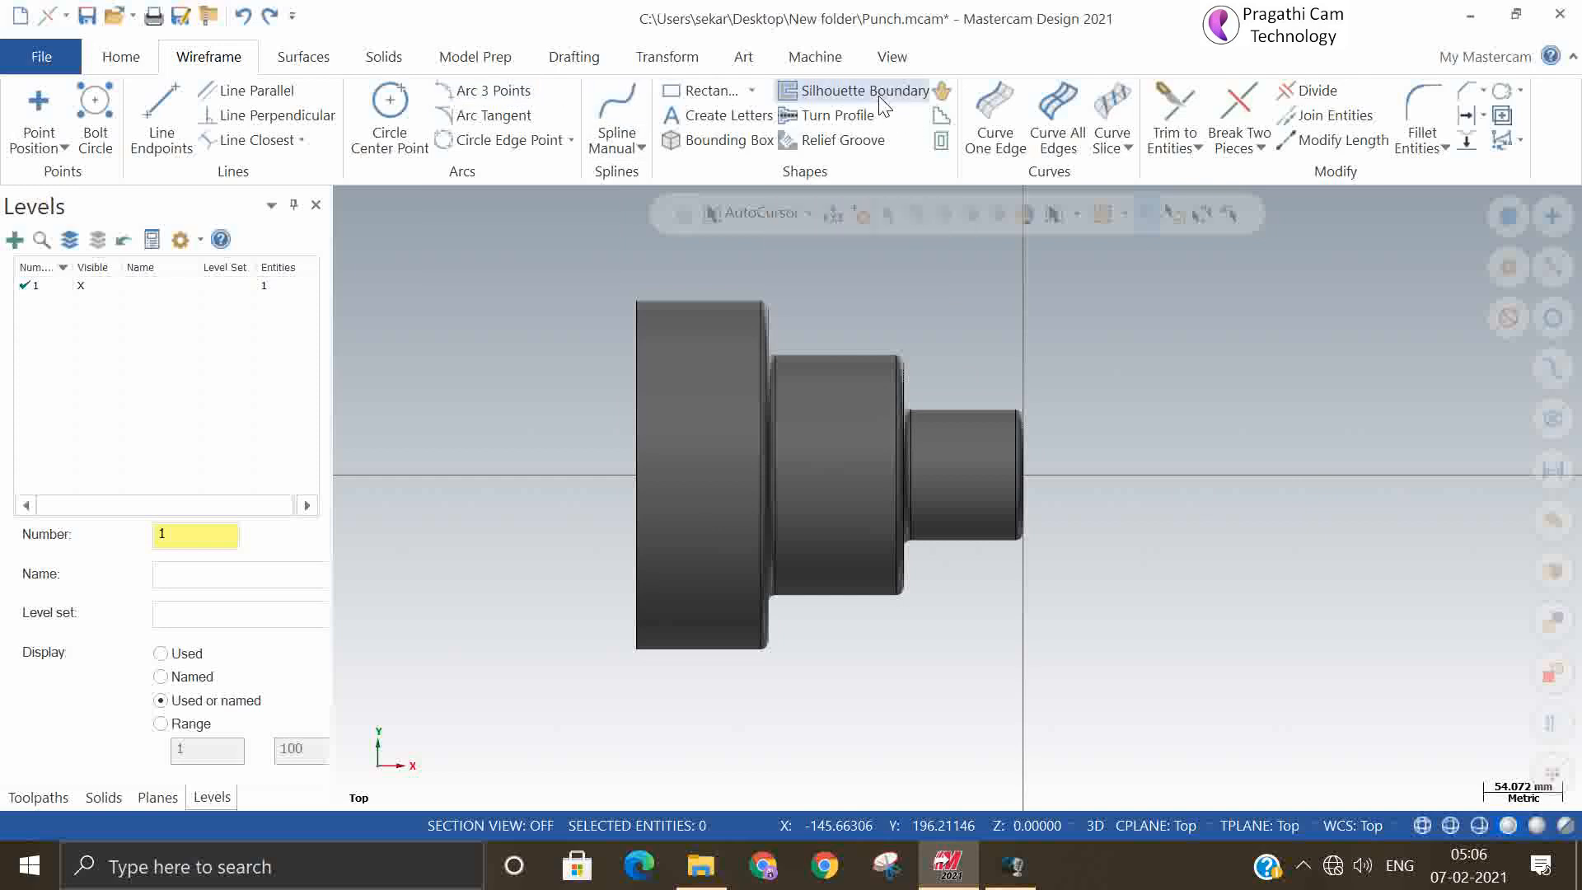
left_click(861, 478)
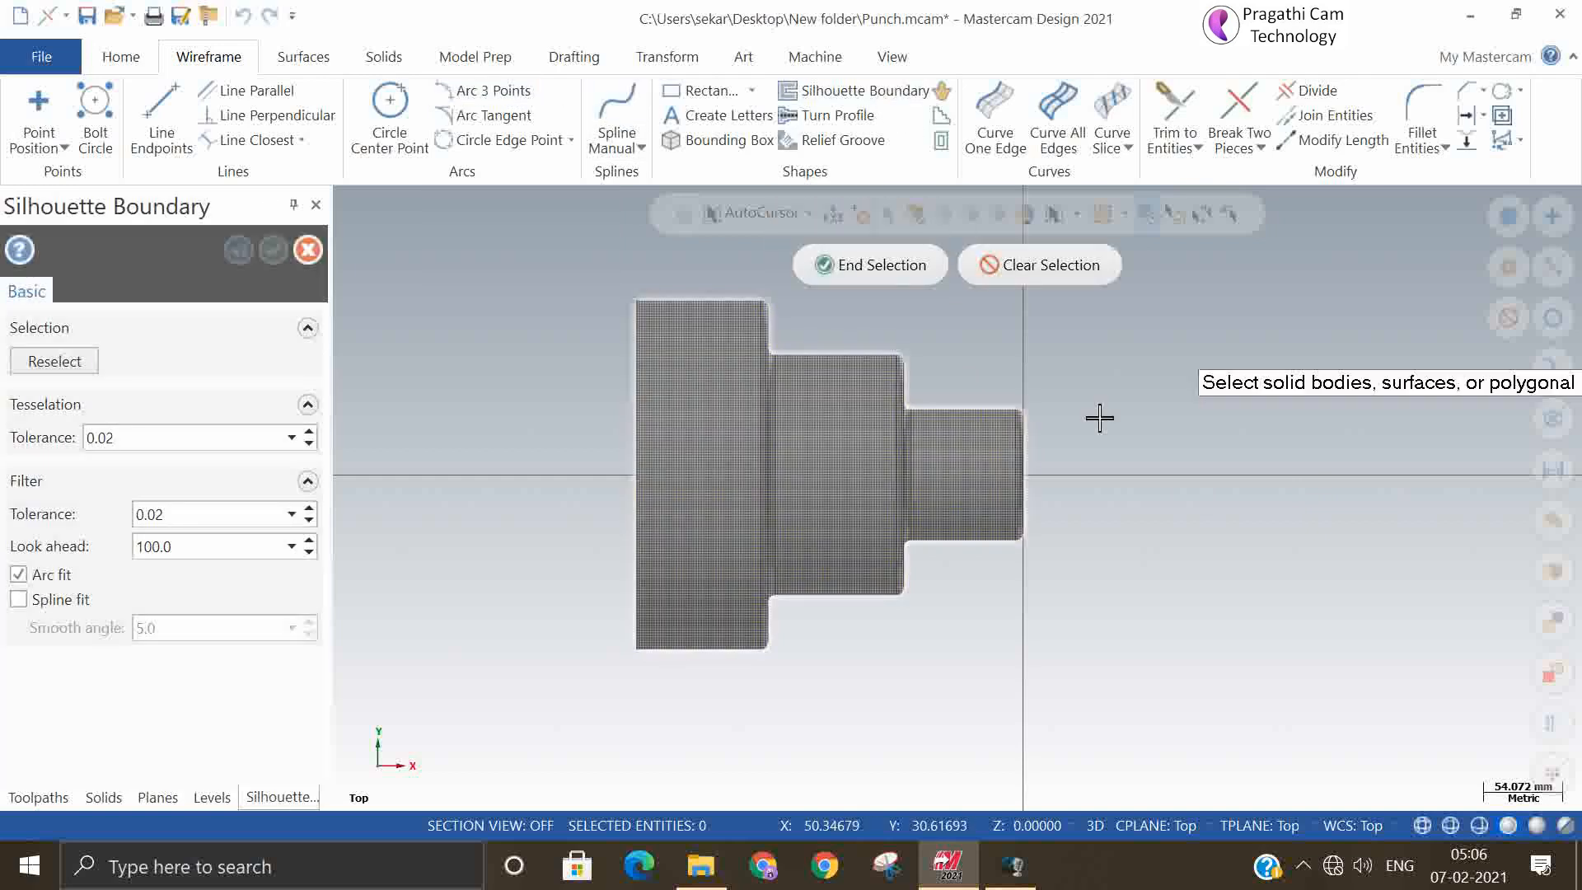
left_click(888, 265)
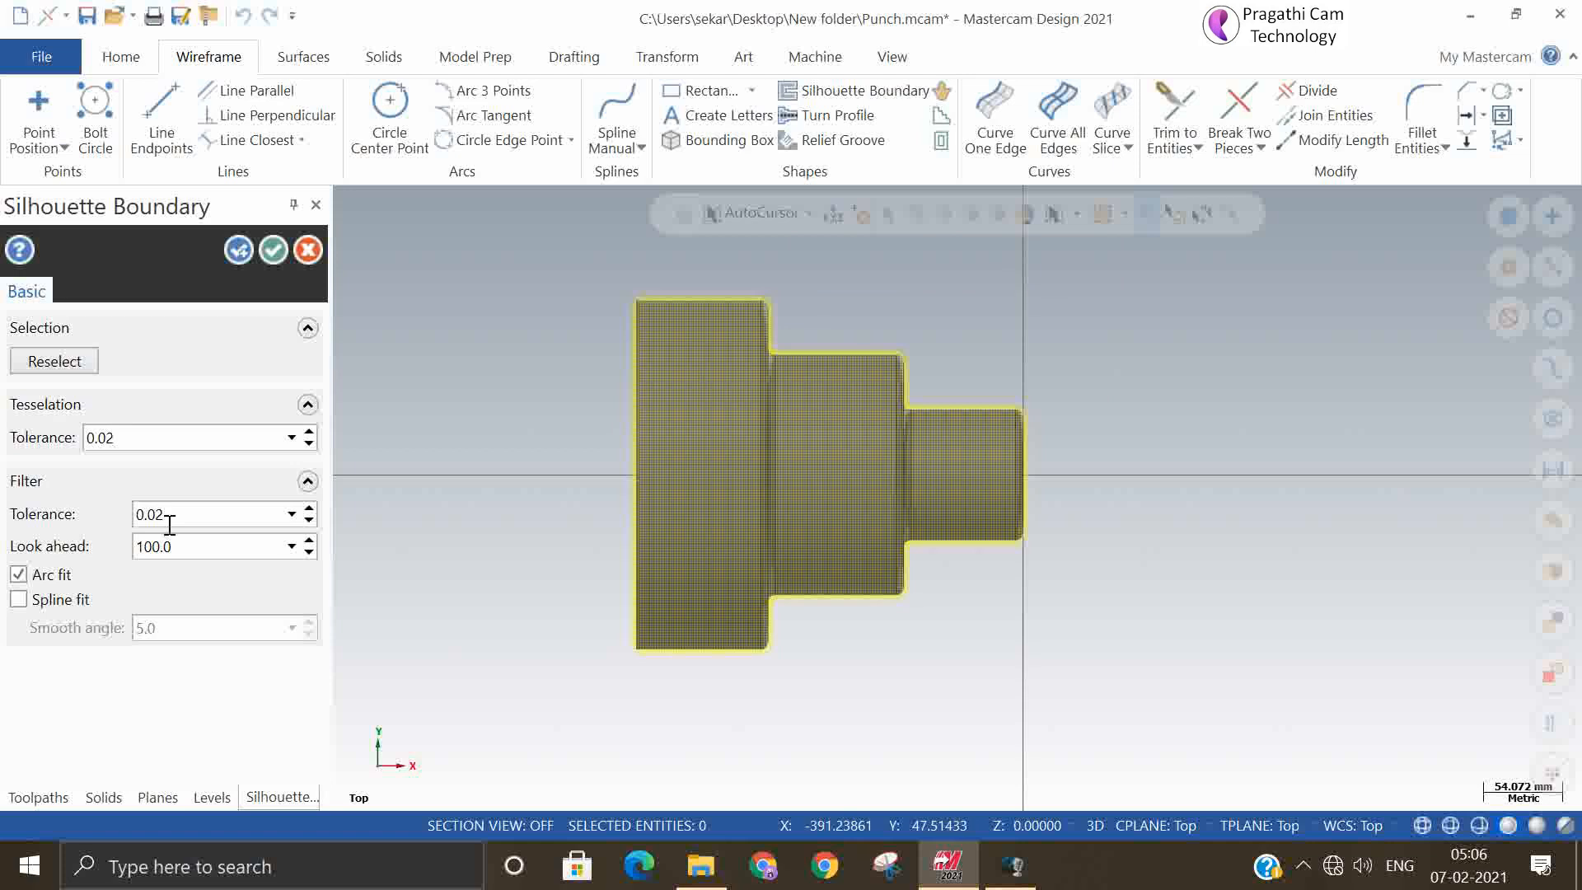
left_click(244, 259)
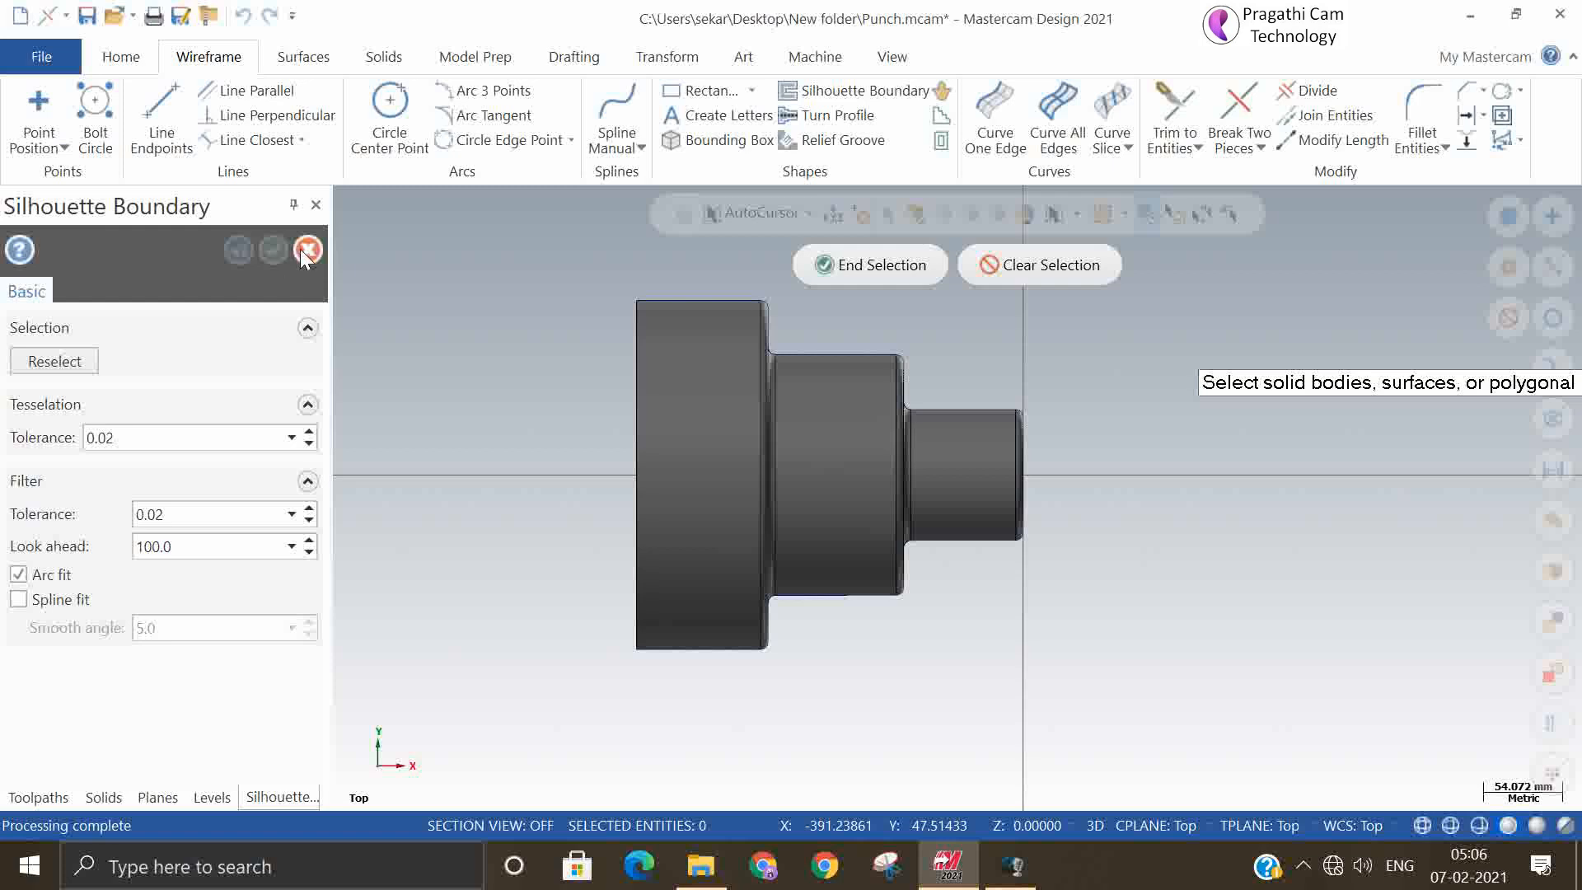
left_click(833, 264)
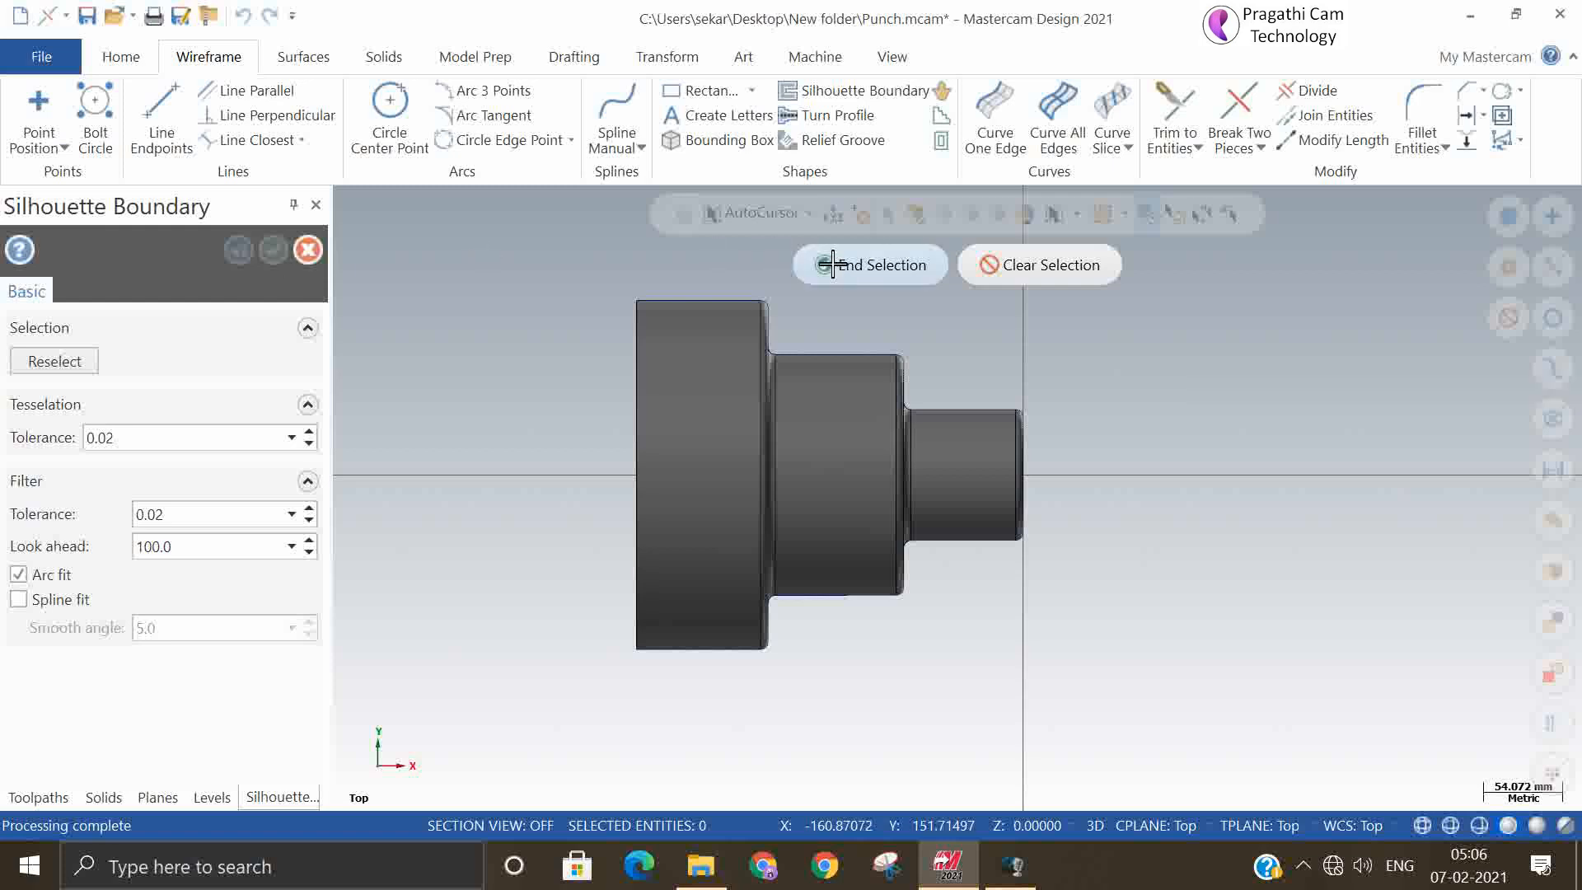
left_click(312, 251)
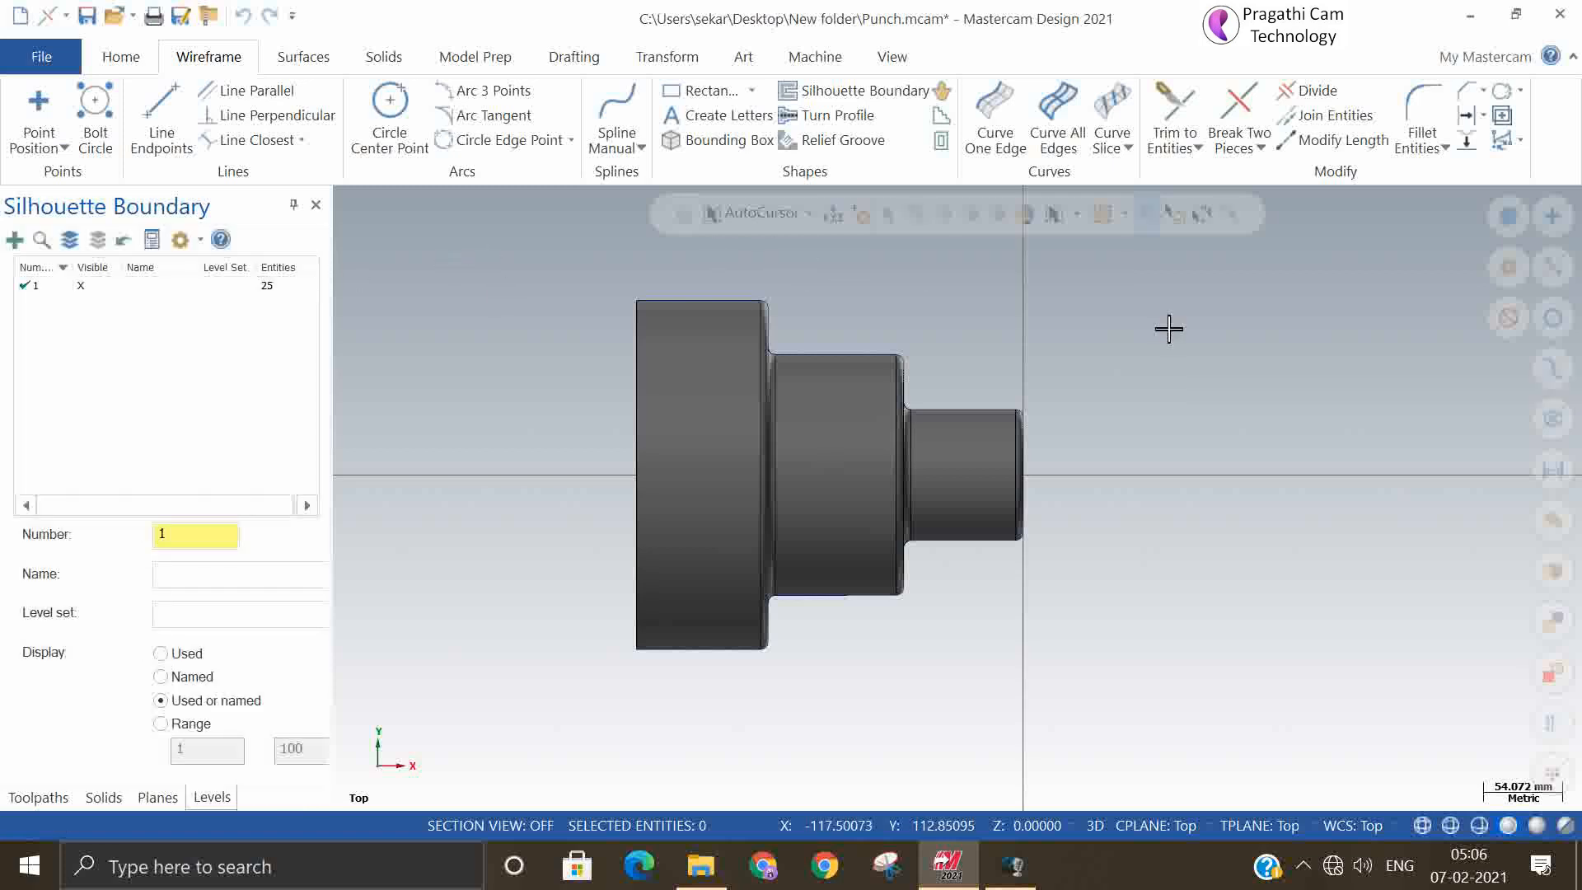
- Isolate the wireframe entities with the solid hidden and delete all the silhouette boundary curves
left_click(1549, 418)
key("alt+e")
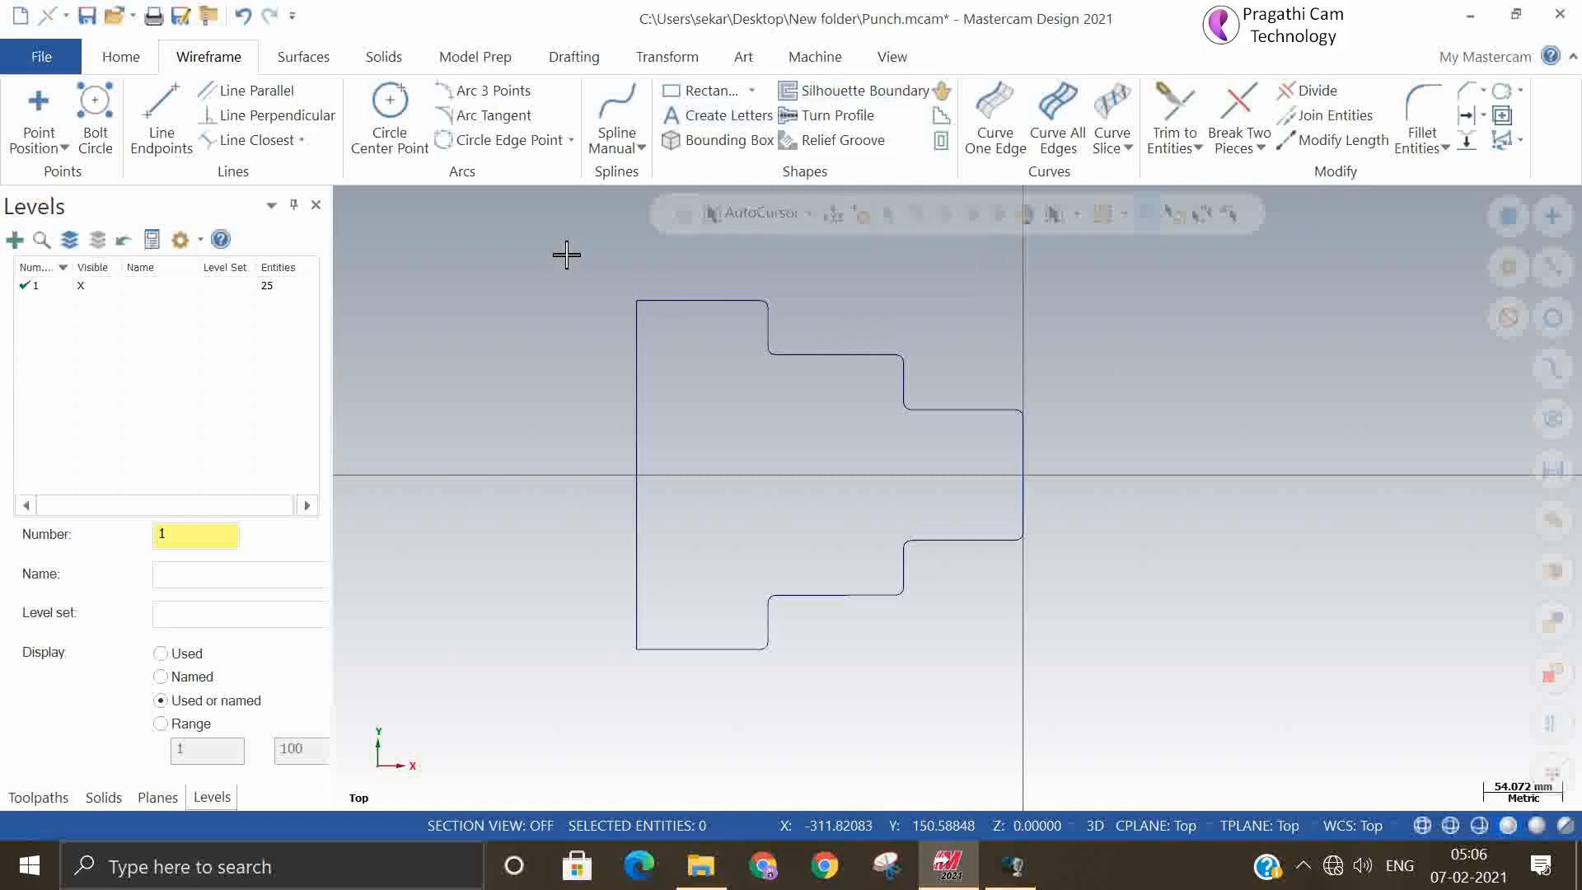
left_click_drag(568, 249, 1088, 701)
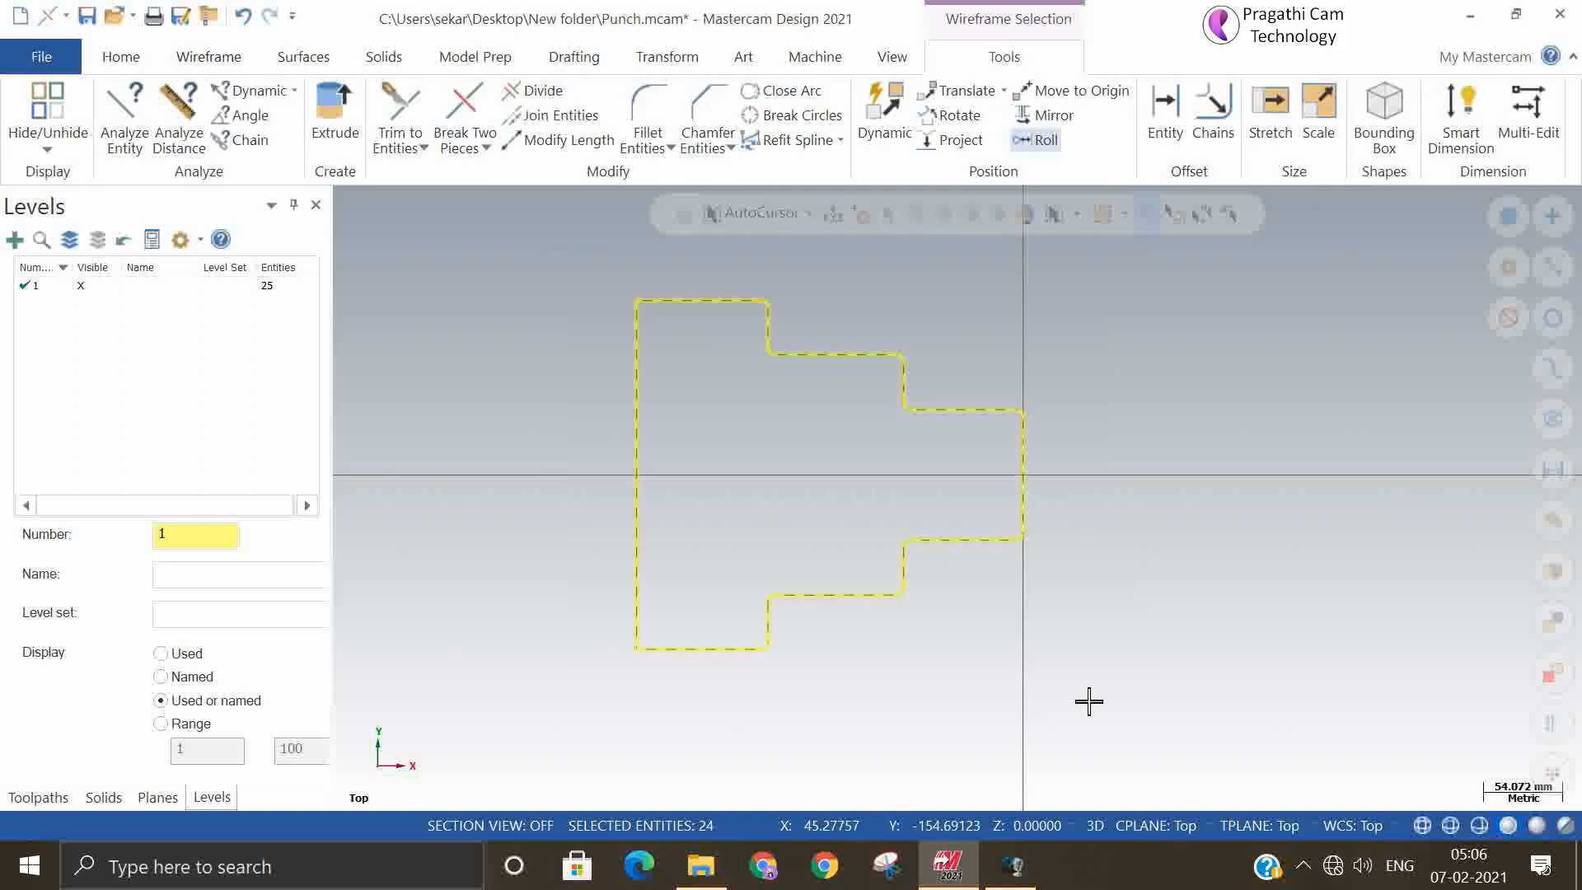
key("Delete")
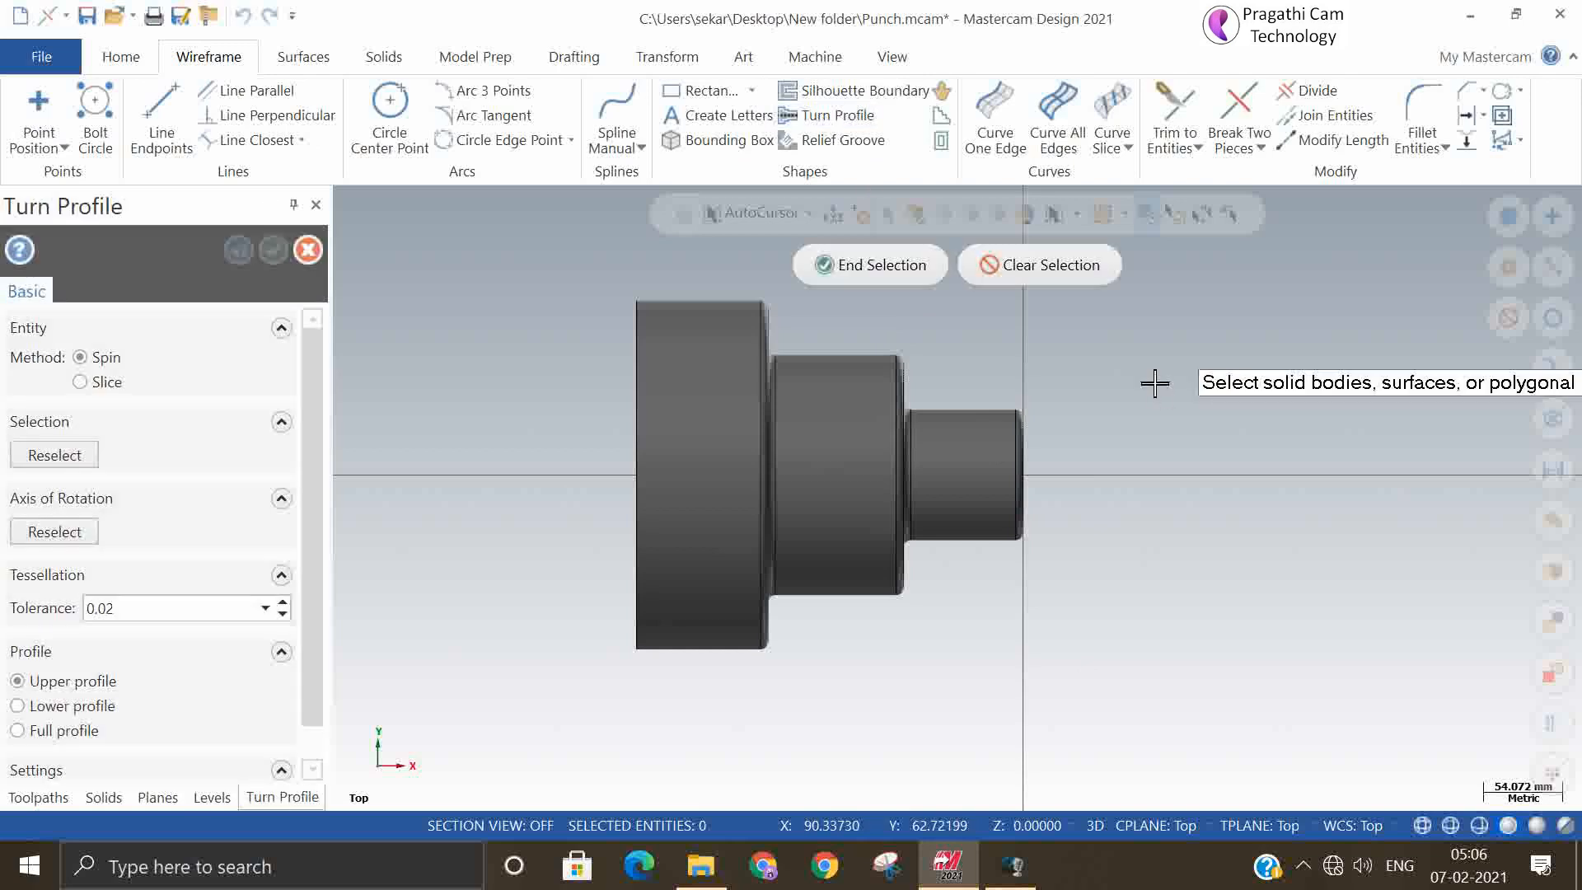
- Create a turn profile of the solid with the Spin method, 0.02 tessellation tolerance and the Upper profile option
left_click(810, 436)
left_click(886, 265)
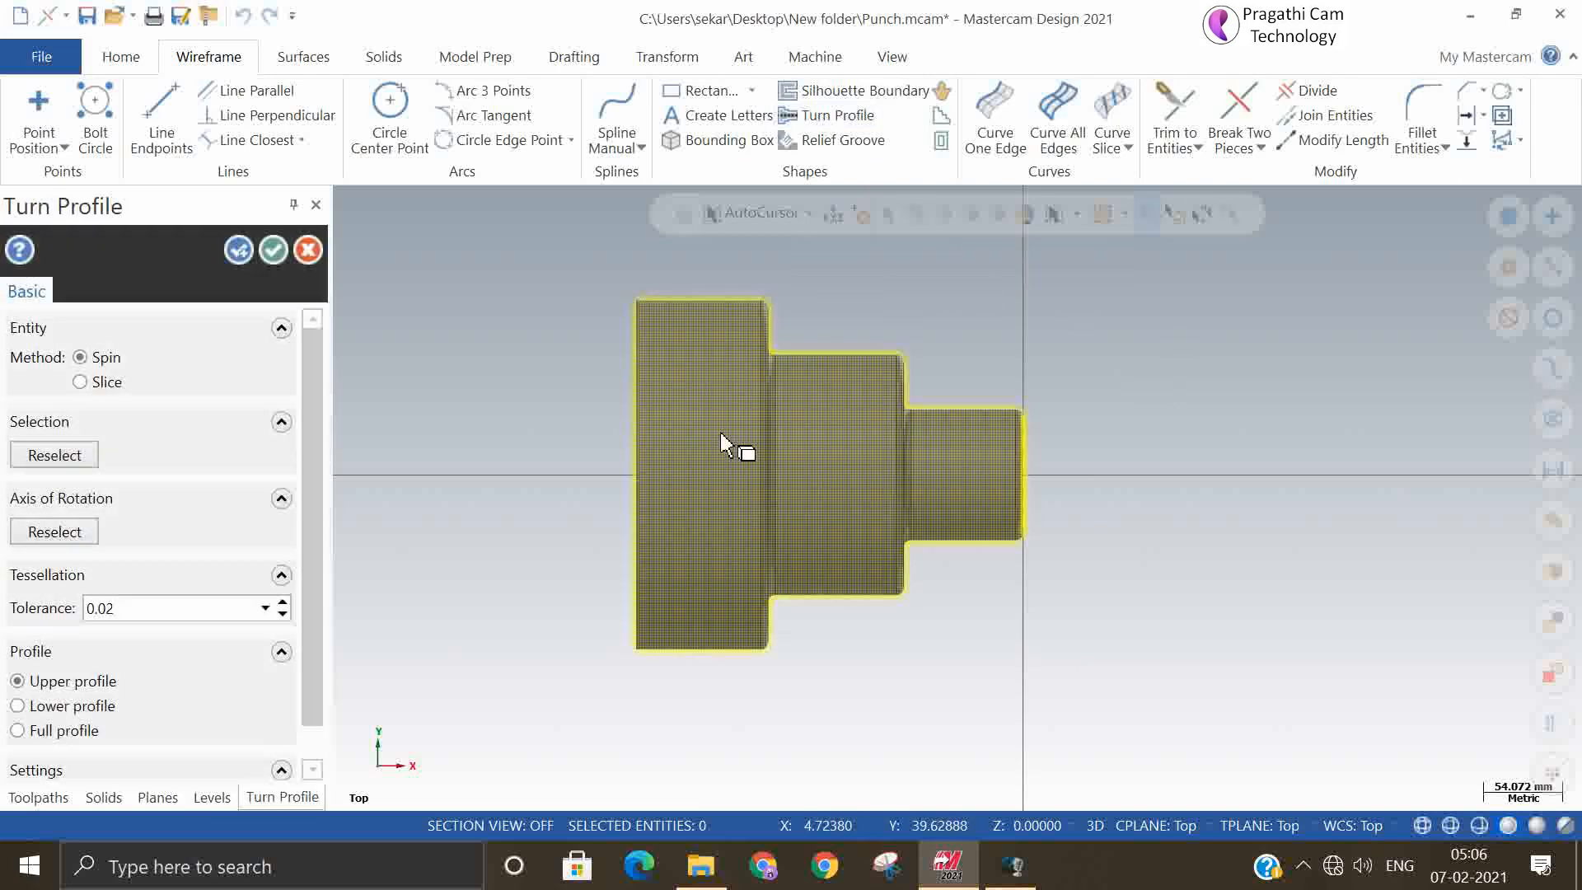
scroll(320, 452, "down", 1)
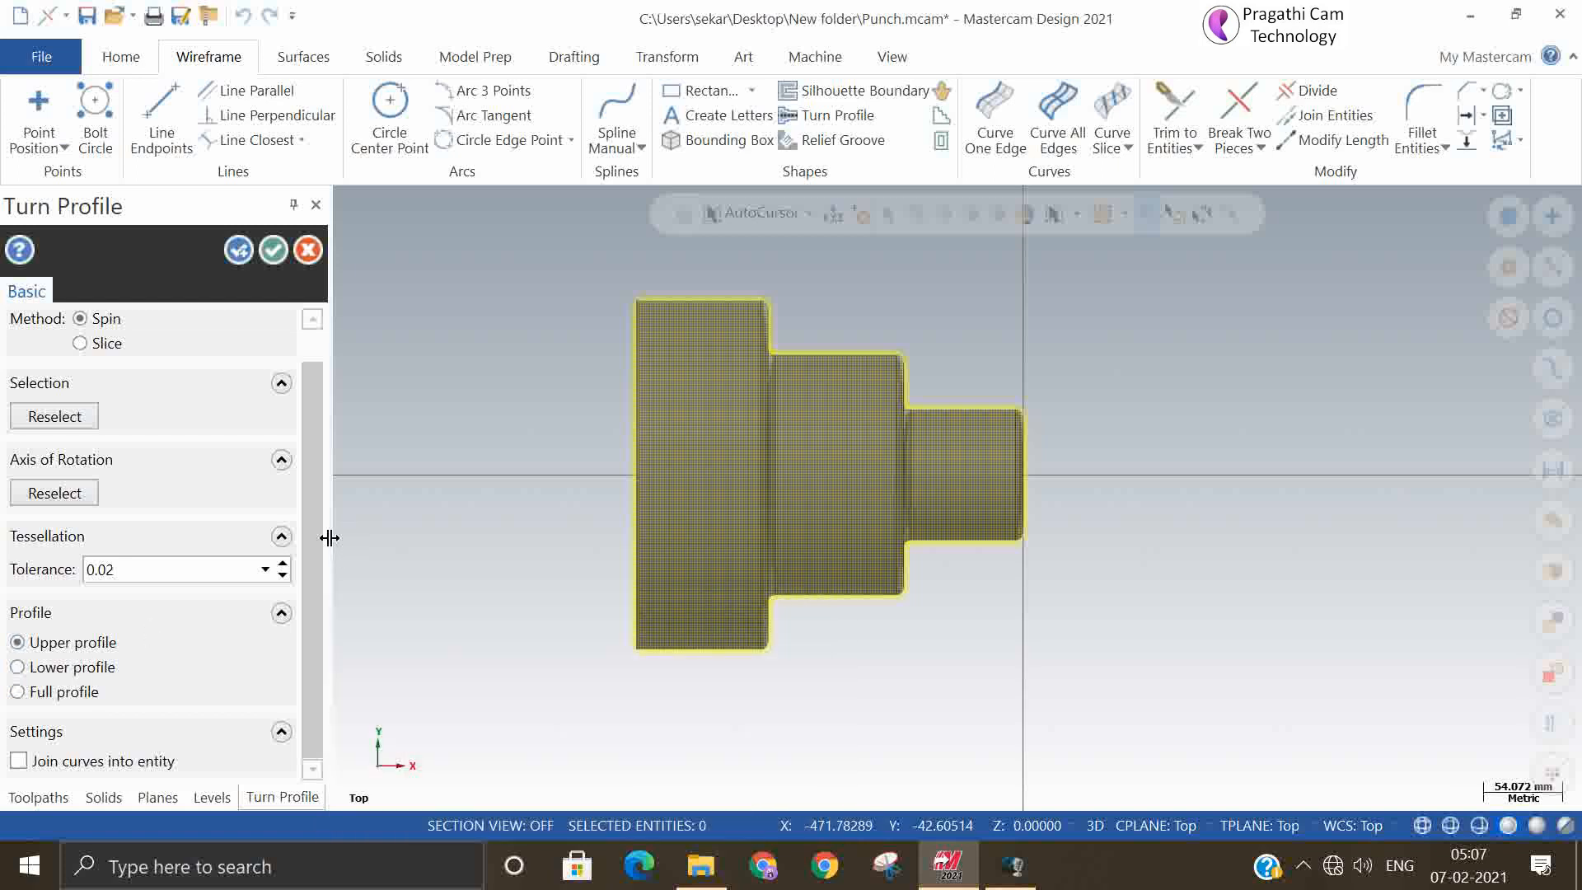
left_click(239, 249)
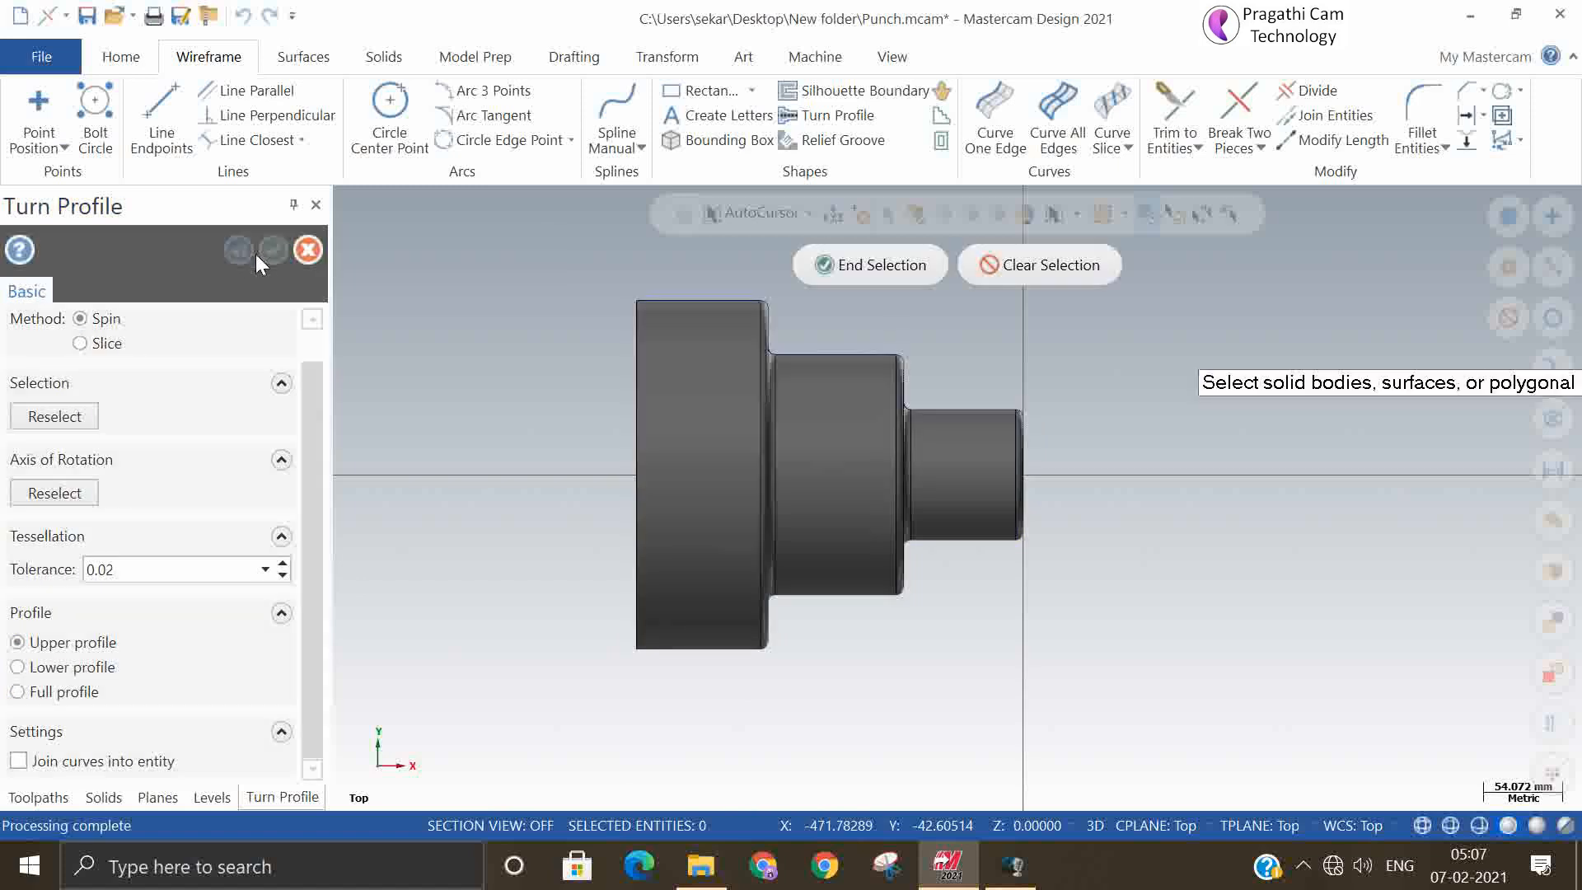
left_click(852, 265)
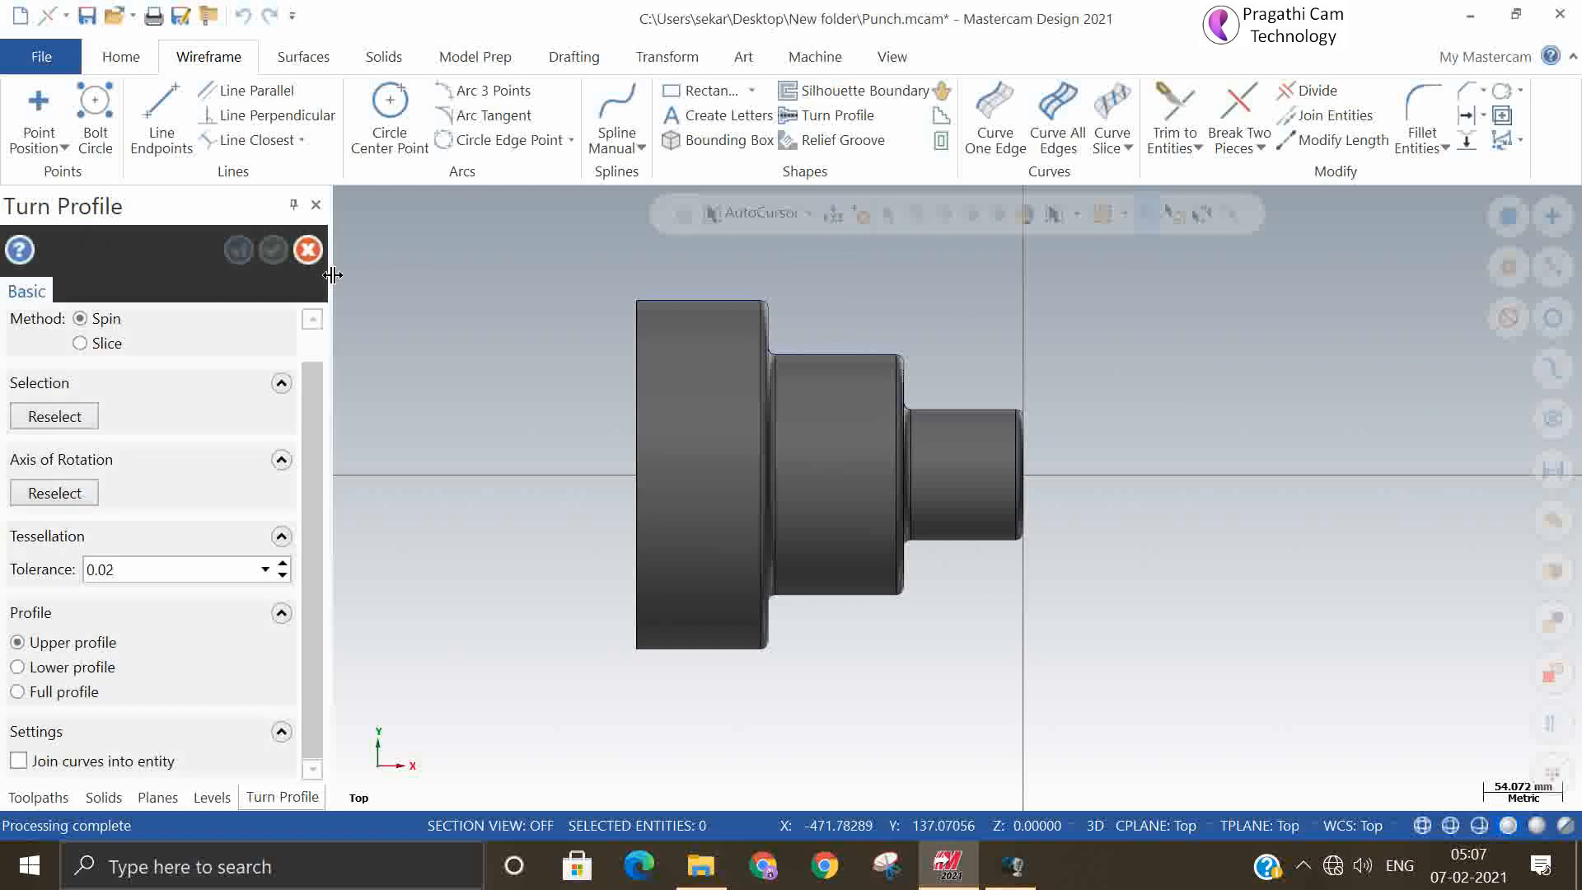
left_click(309, 255)
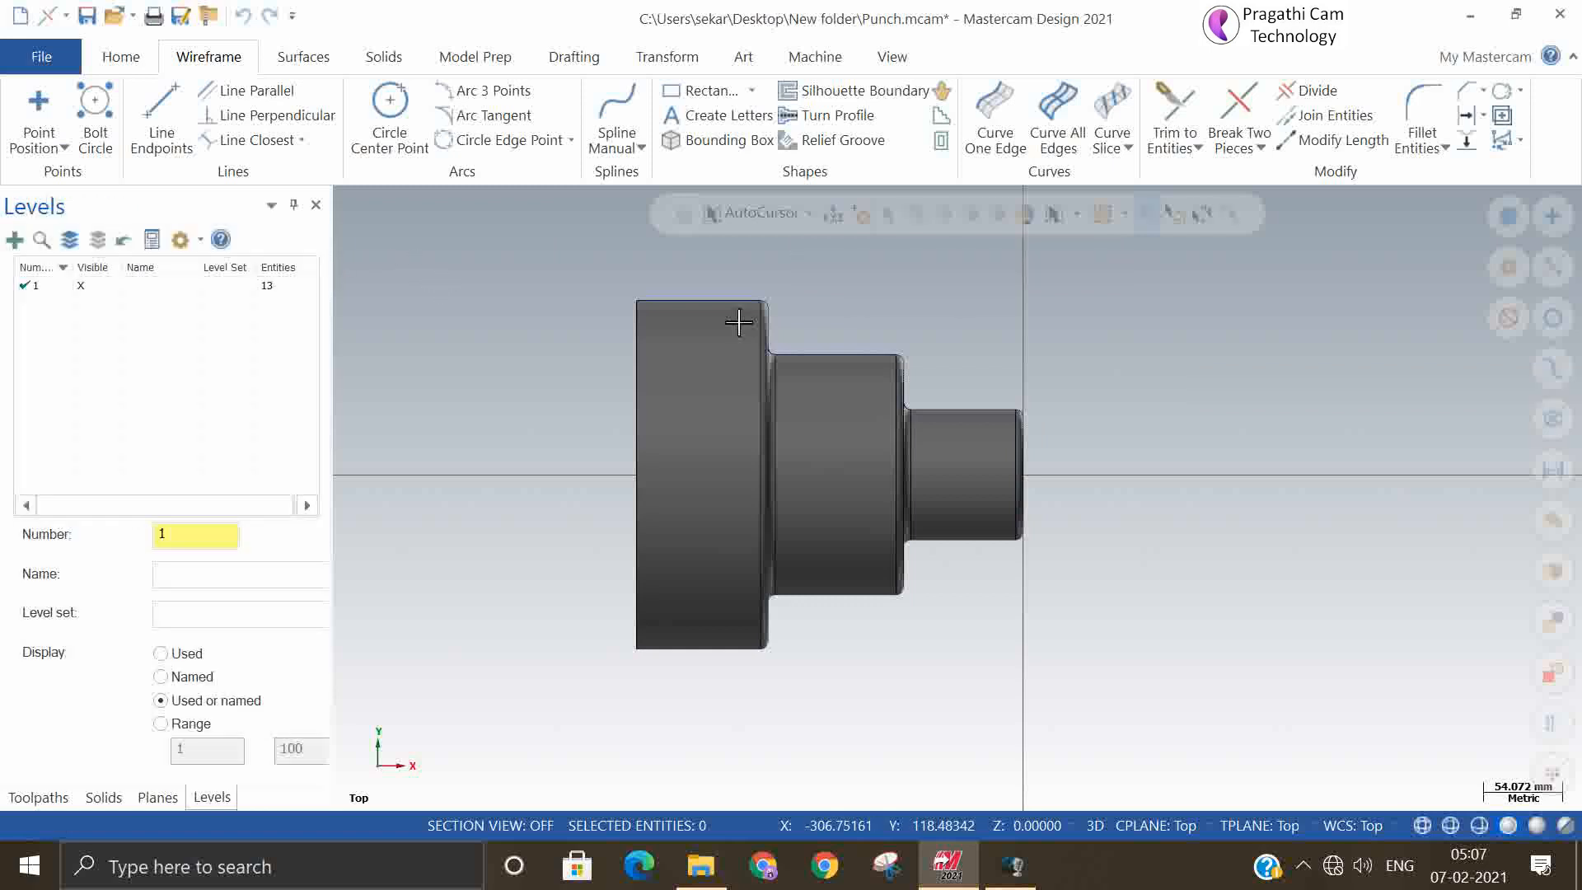
- Isolate the wireframe entities with the solid hidden and delete the upper turn profile
left_click(1551, 420)
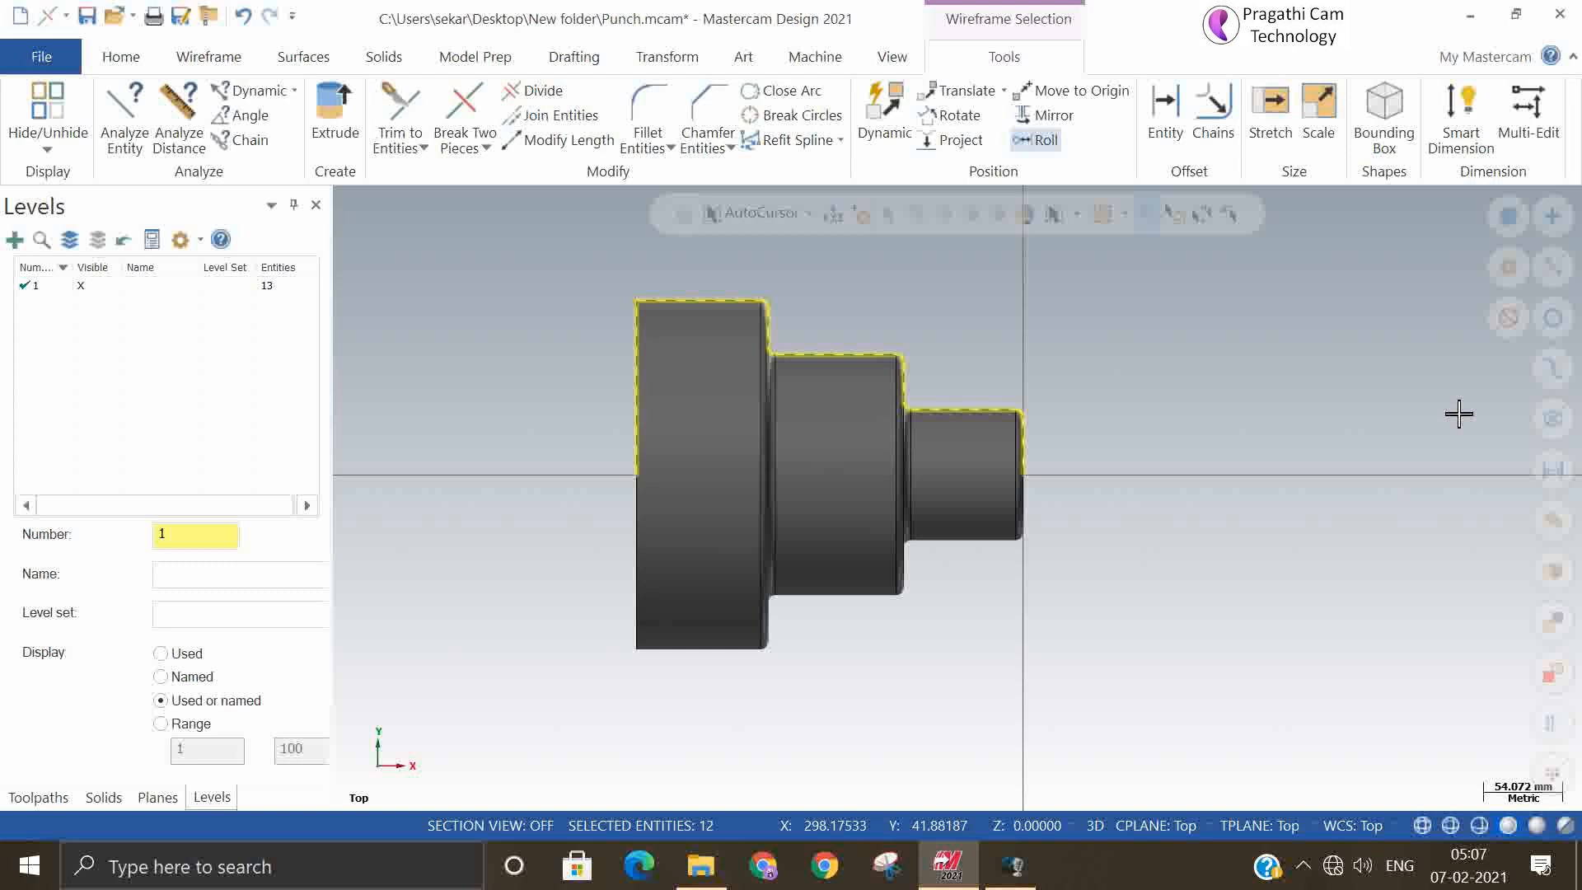
key("alt+e")
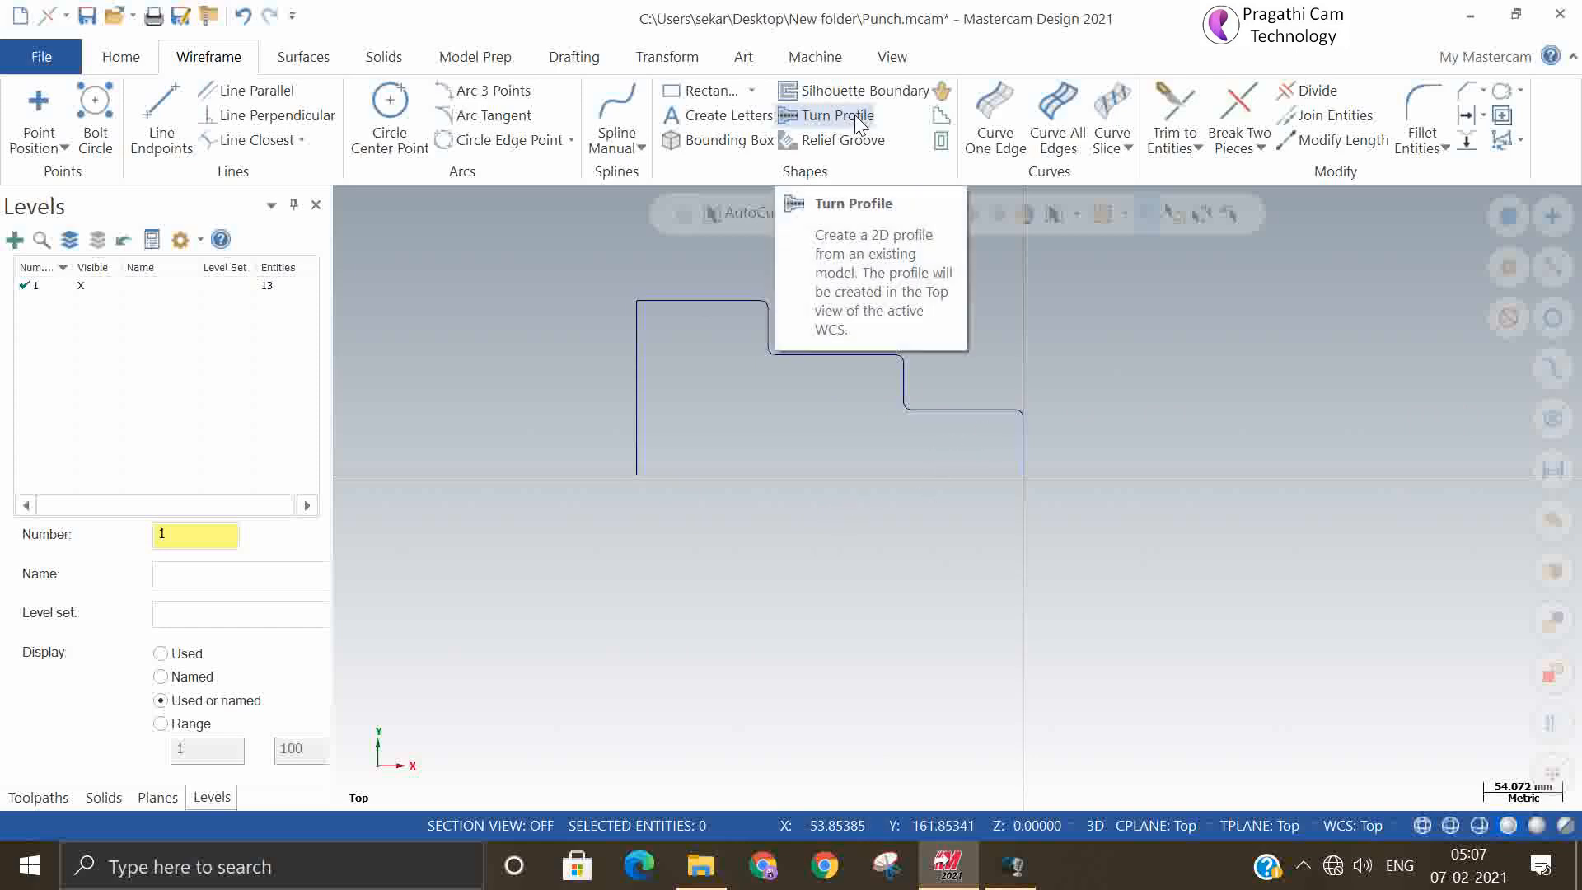
left_click_drag(700, 315, 1142, 597)
key("Delete")
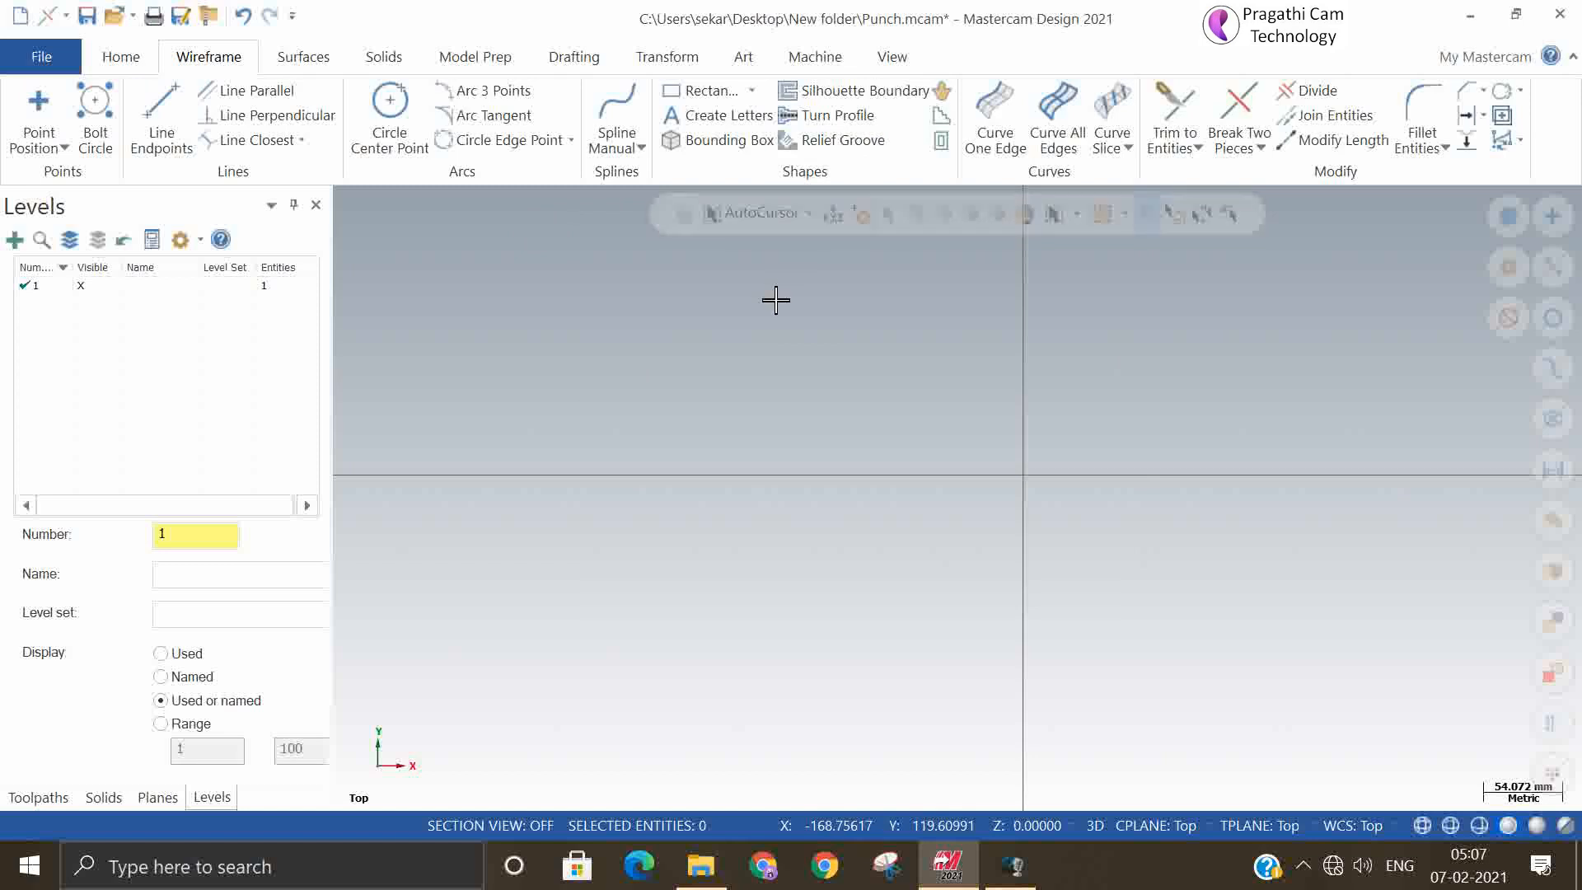
- Start a DIN relief groove for an OD thread and load the M16 dimensions from the relief groove table
left_click(840, 142)
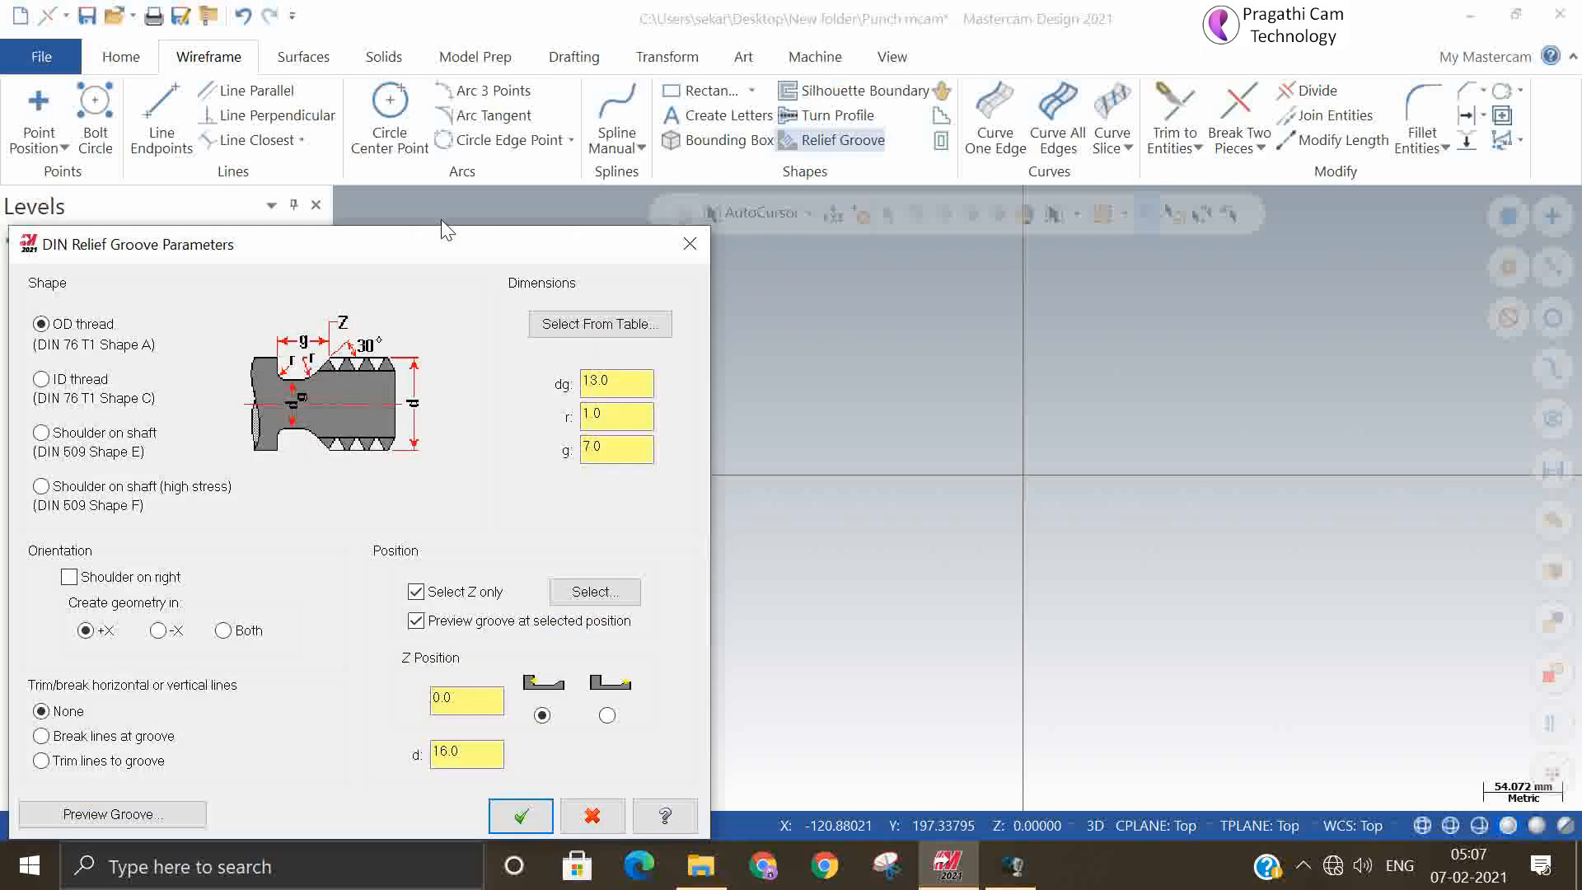
left_click_drag(420, 247, 917, 176)
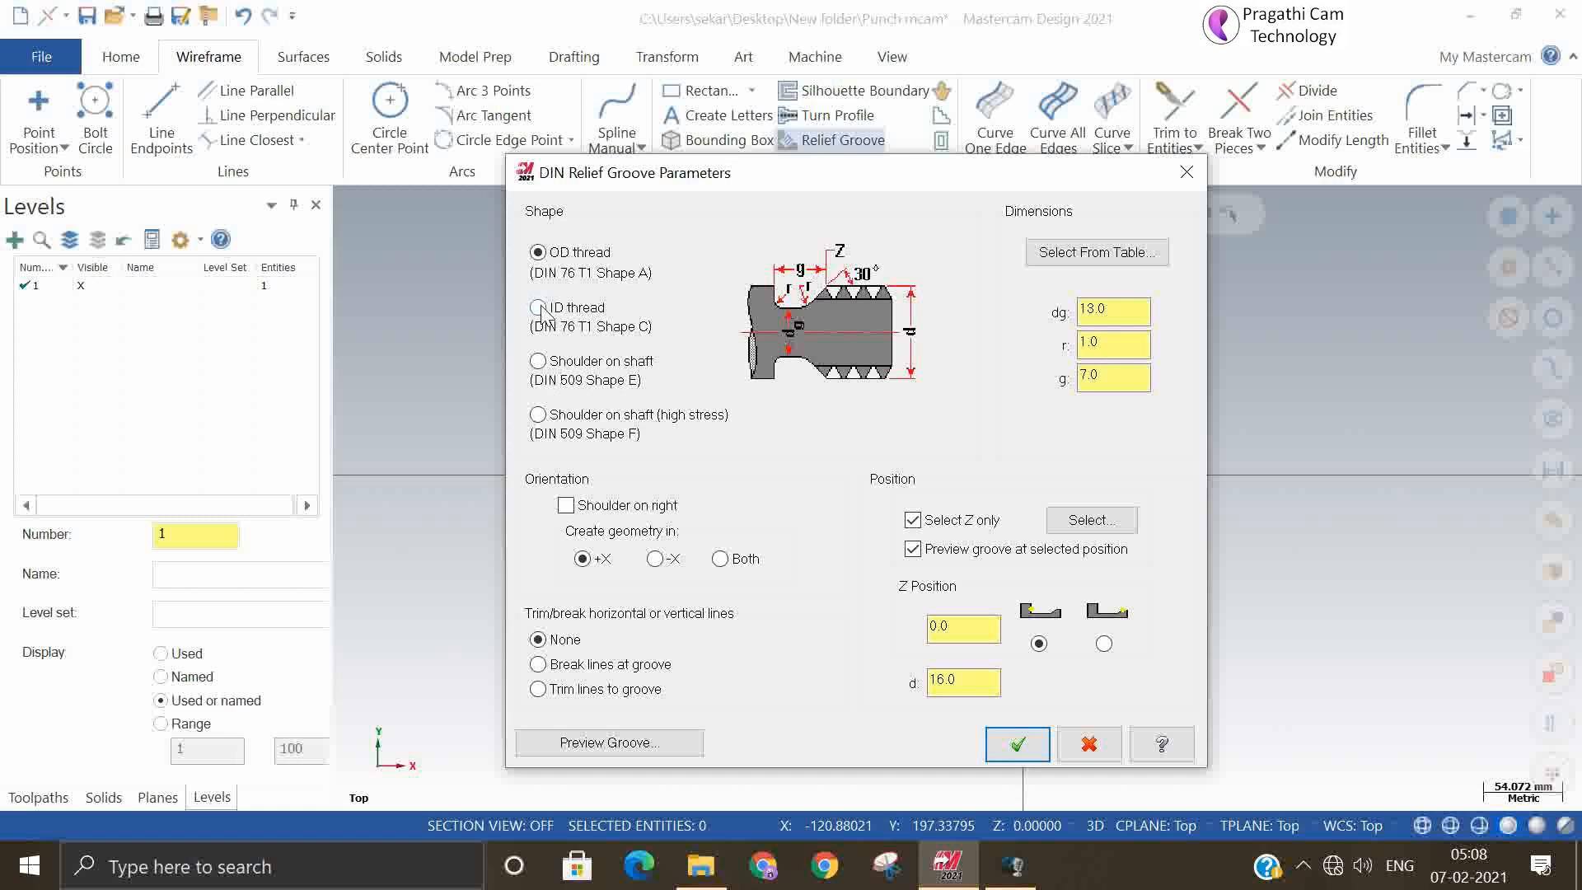
left_click(1134, 262)
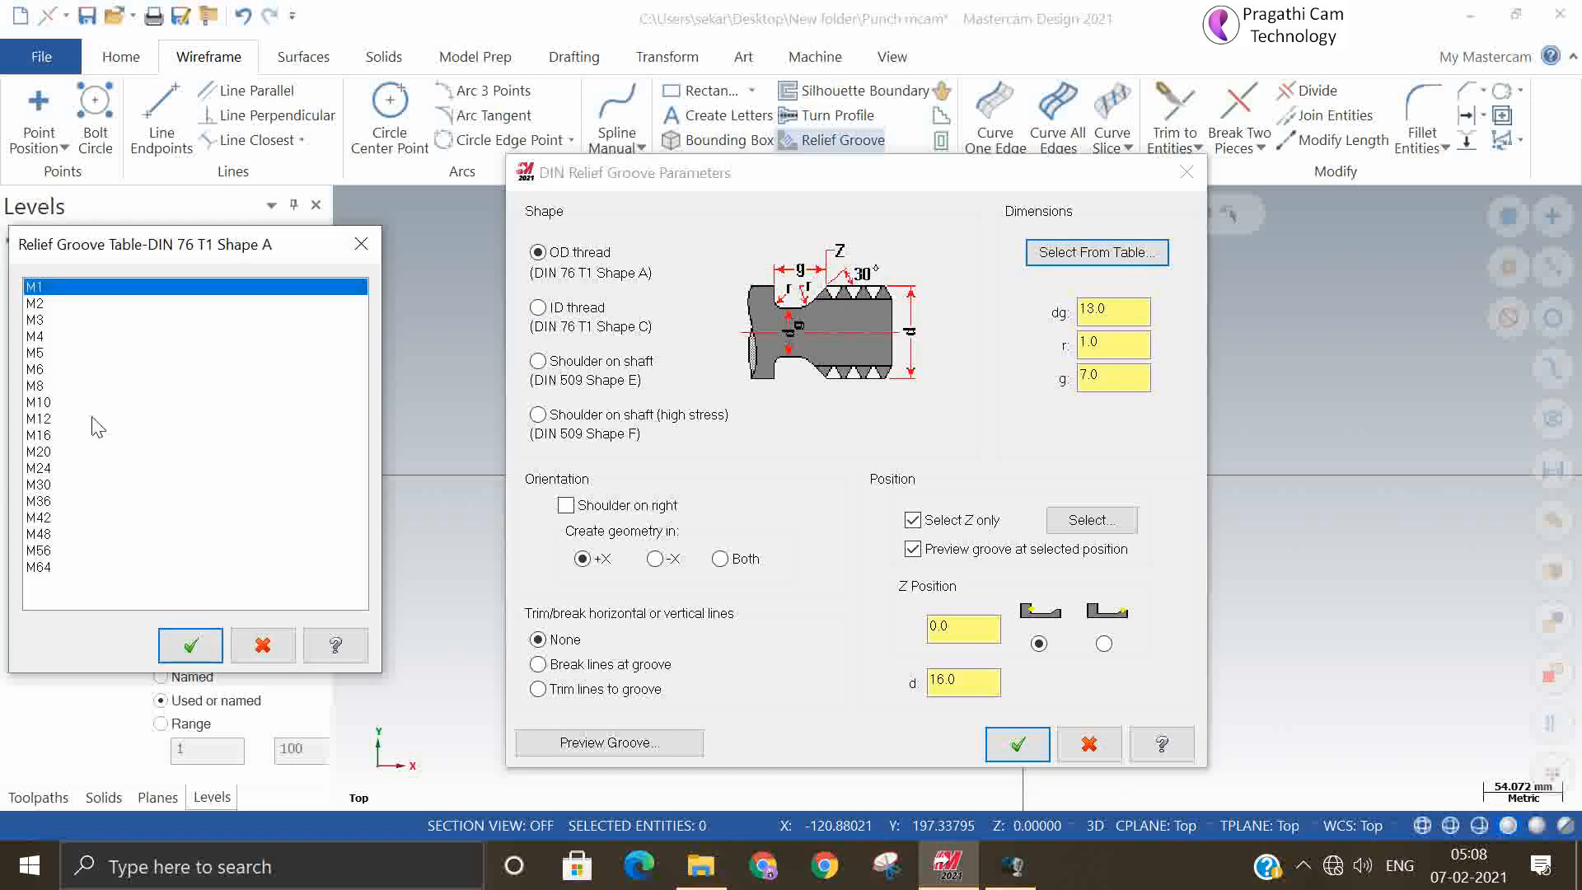
left_click(38, 435)
left_click(191, 645)
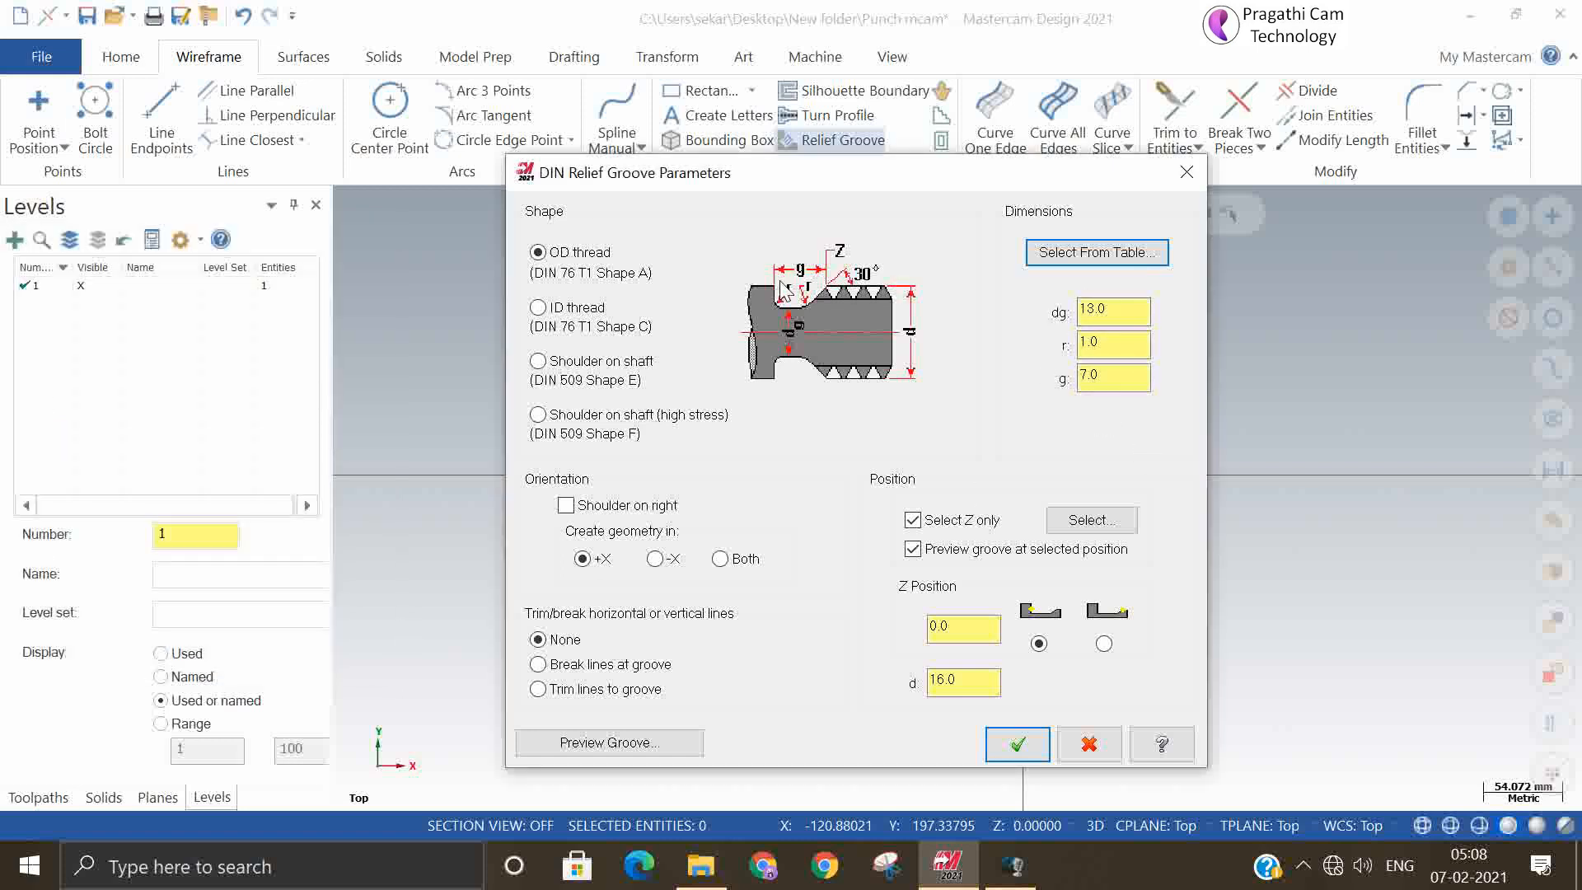
- Preview the M16 relief groove at Z position 0 and return to its parameters
left_click(1086, 335)
left_click(635, 744)
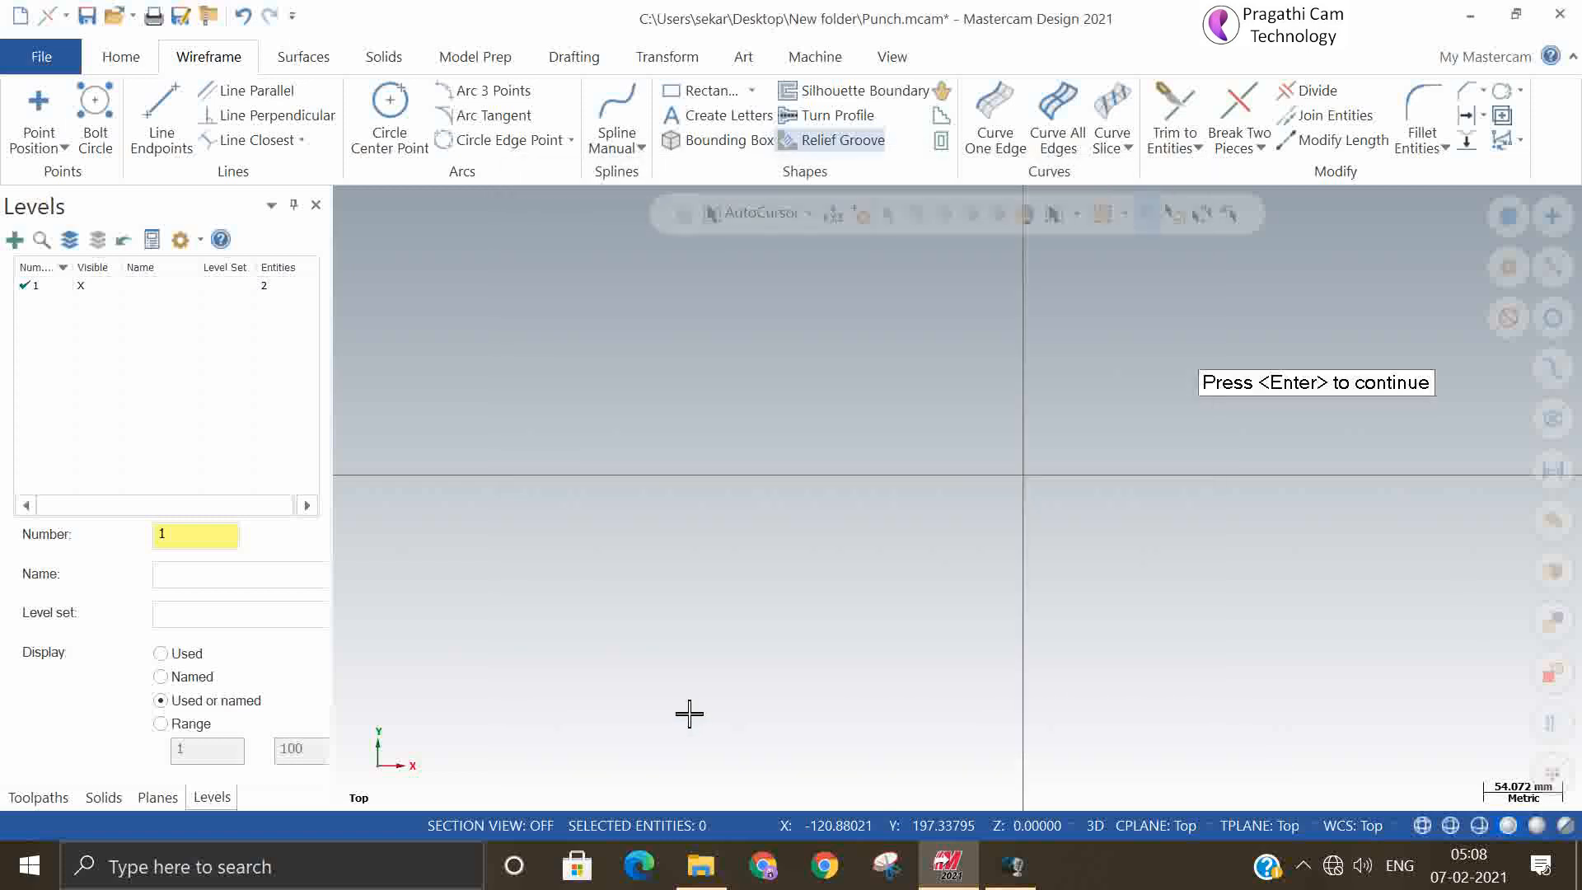
scroll(1069, 476, "up", 5)
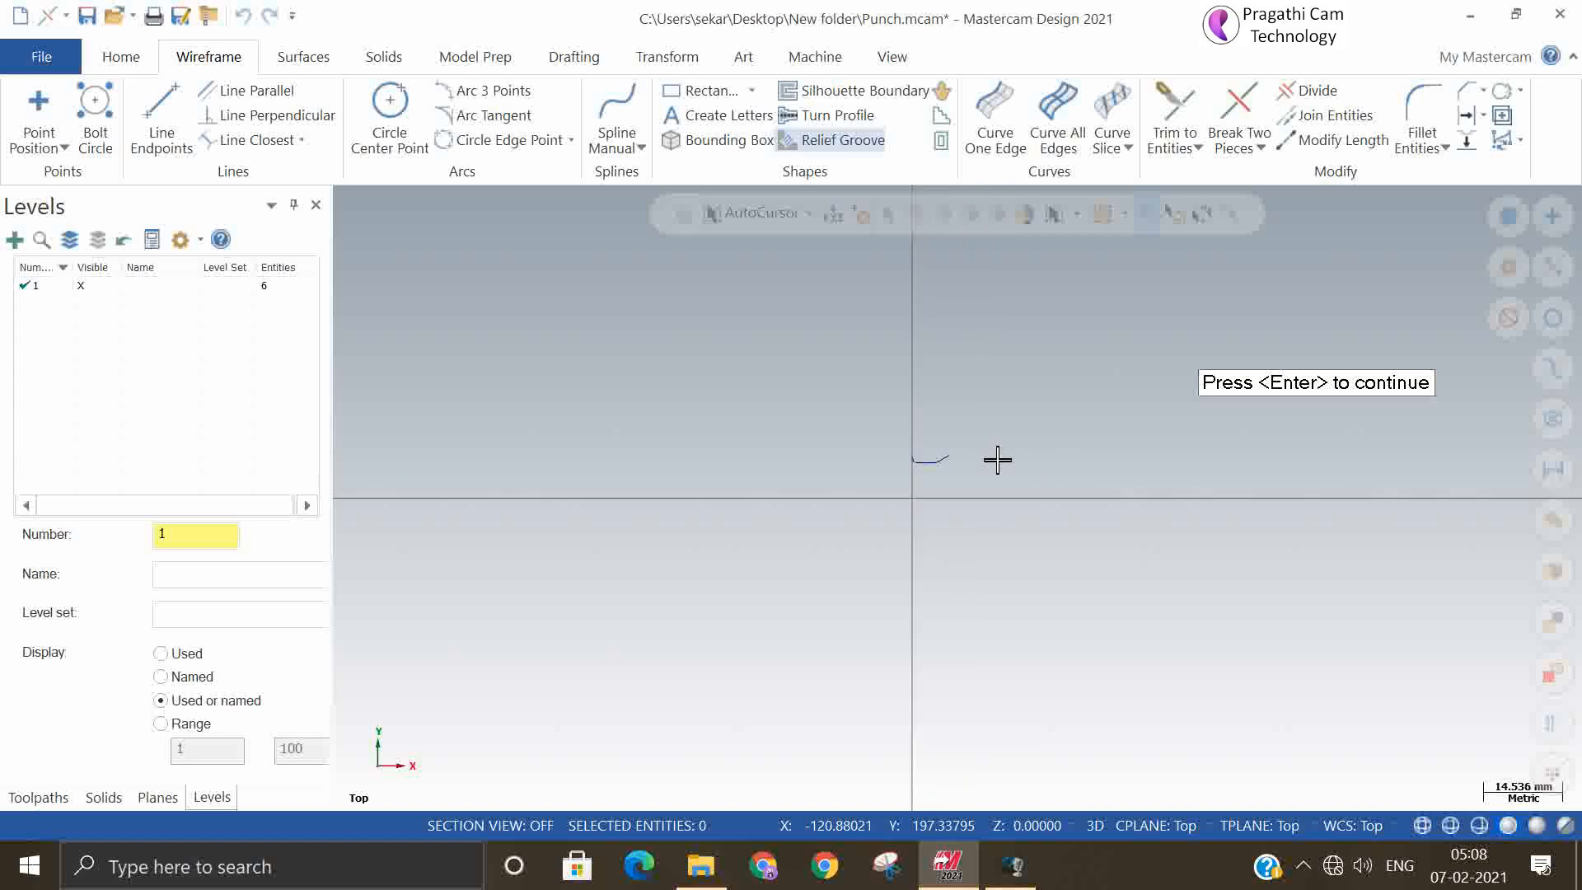
key("Return")
- Set the groove's Z position to -50, preview the placement and create the relief groove
left_click(952, 630)
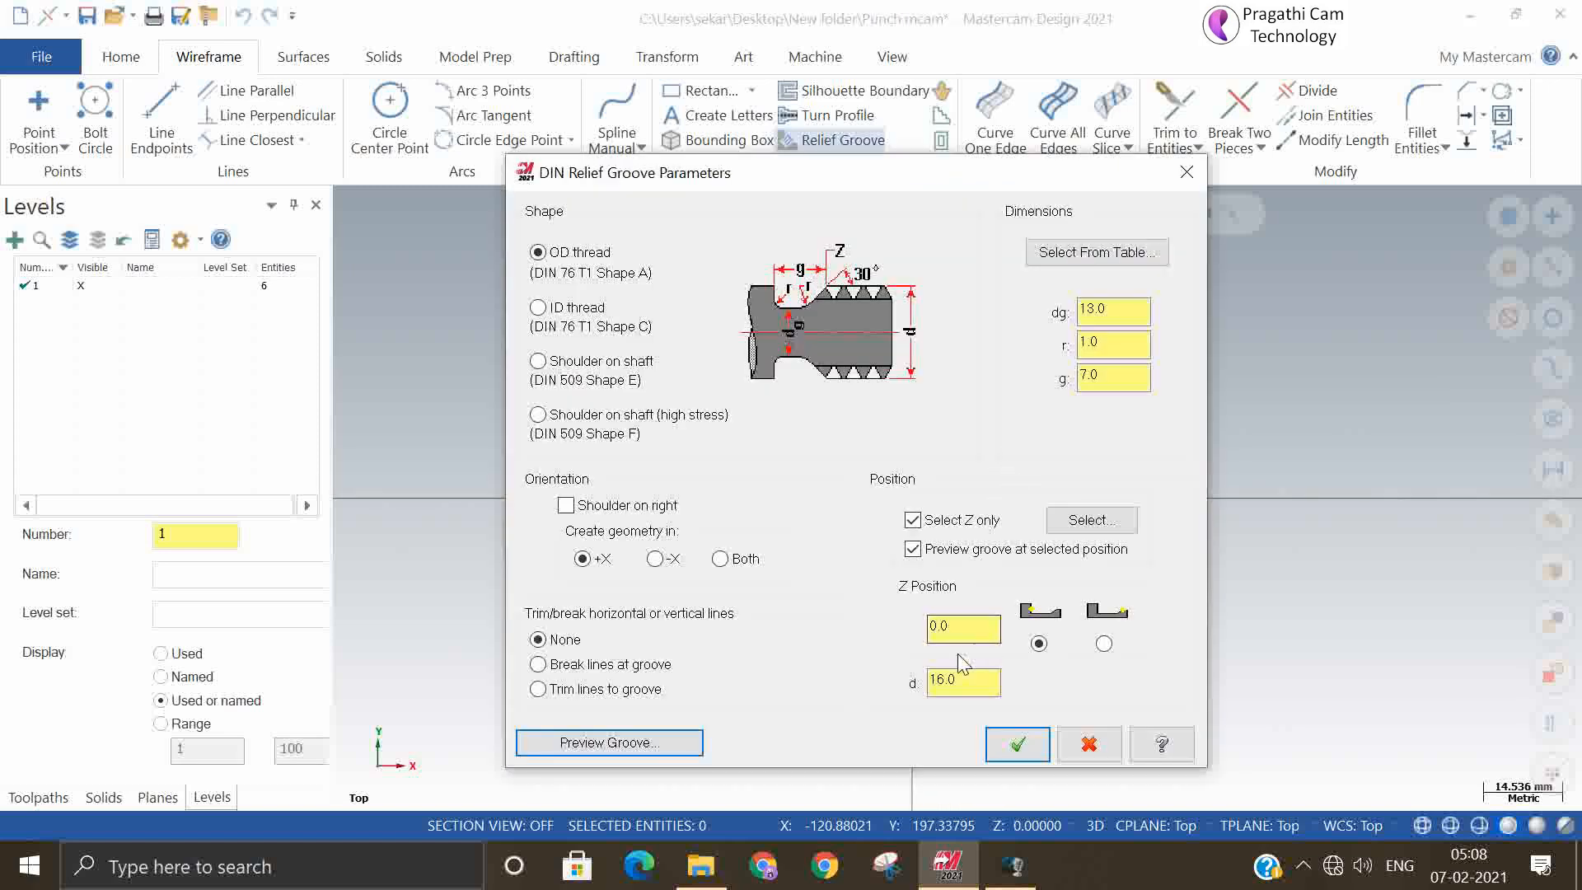
double_click(952, 630)
type("-50")
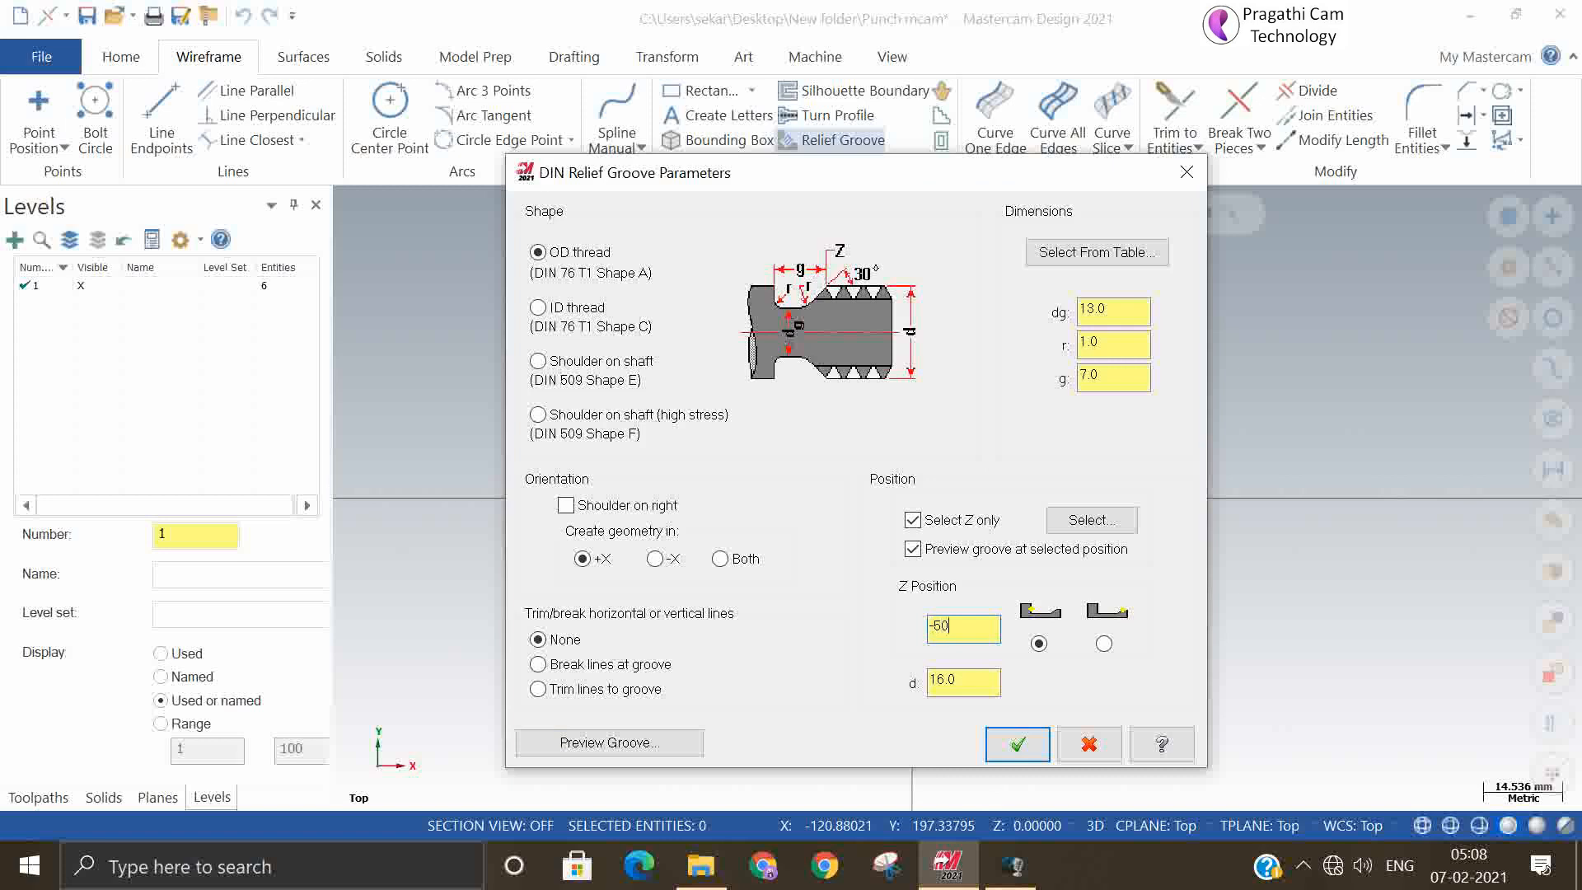
key("Return")
left_click(607, 742)
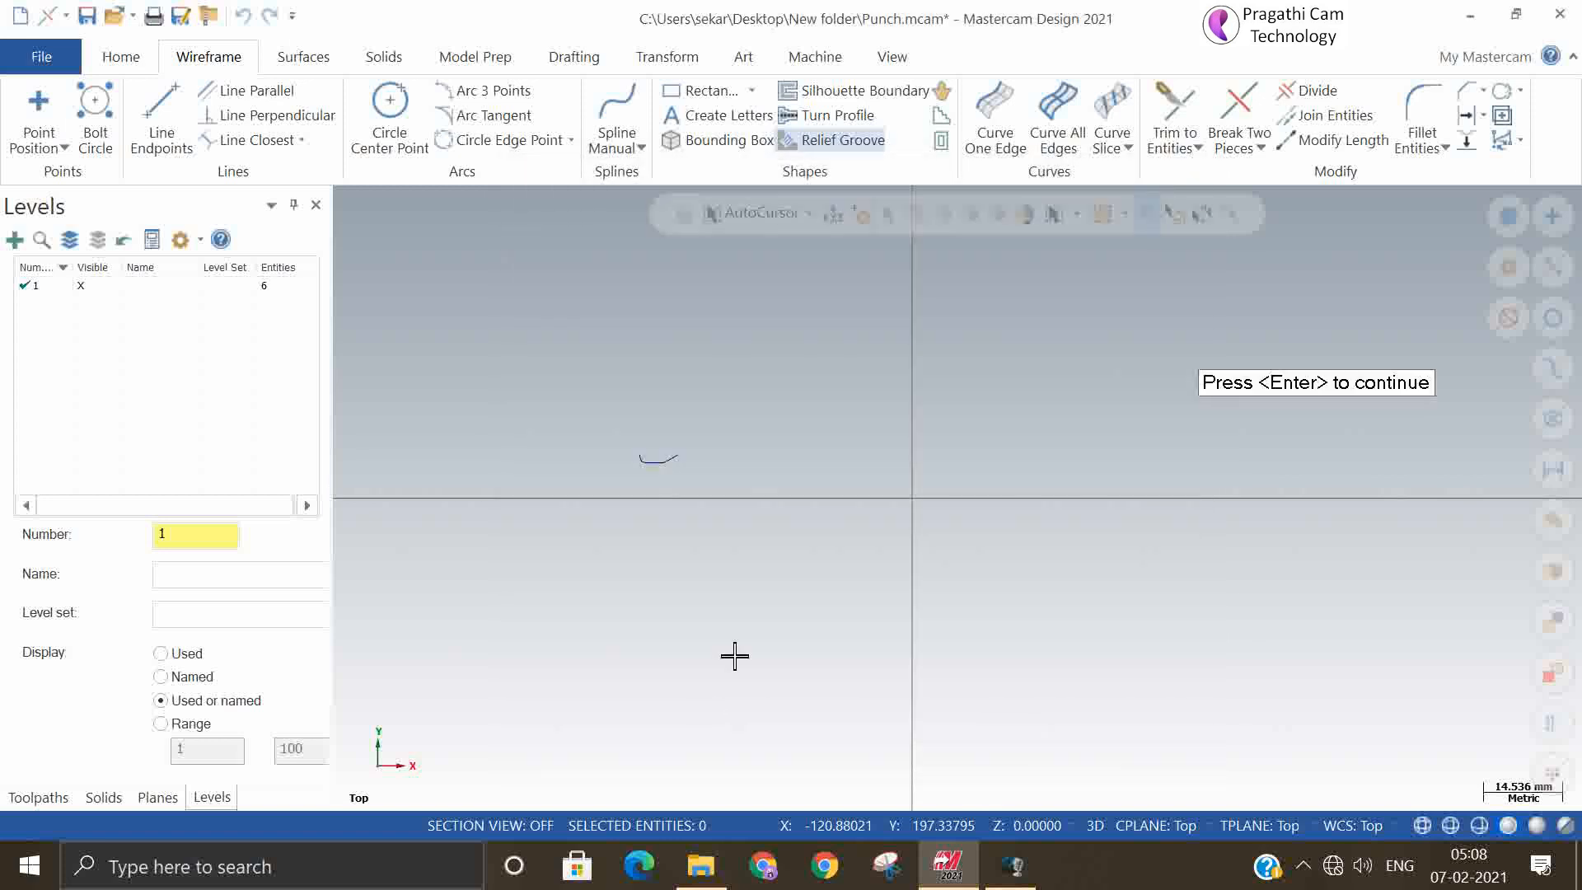
scroll(642, 440, "up", 1)
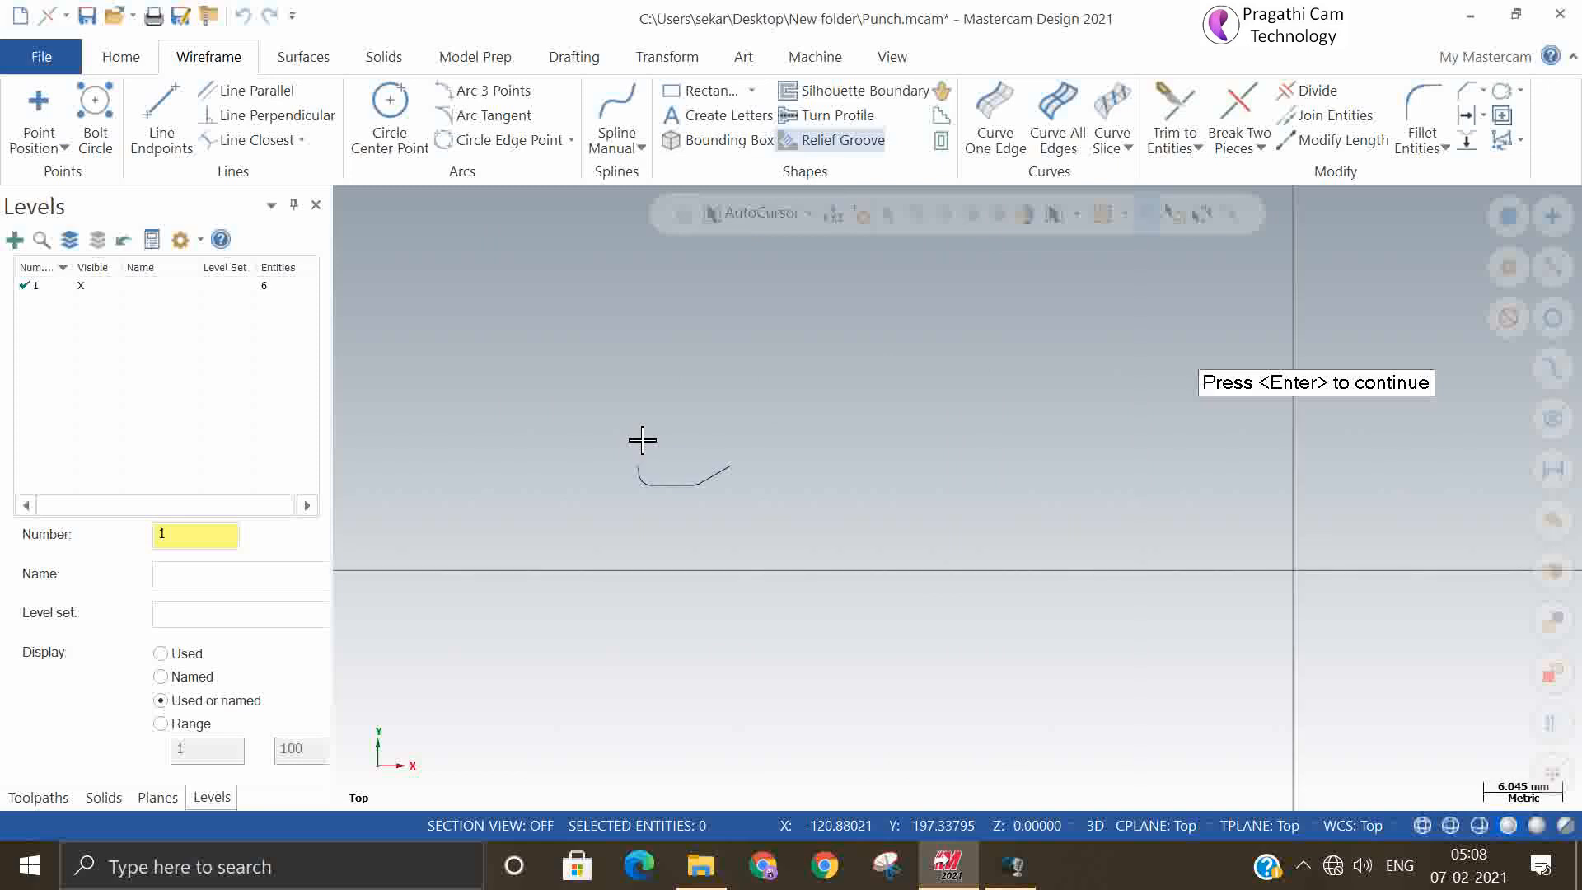
key("Return")
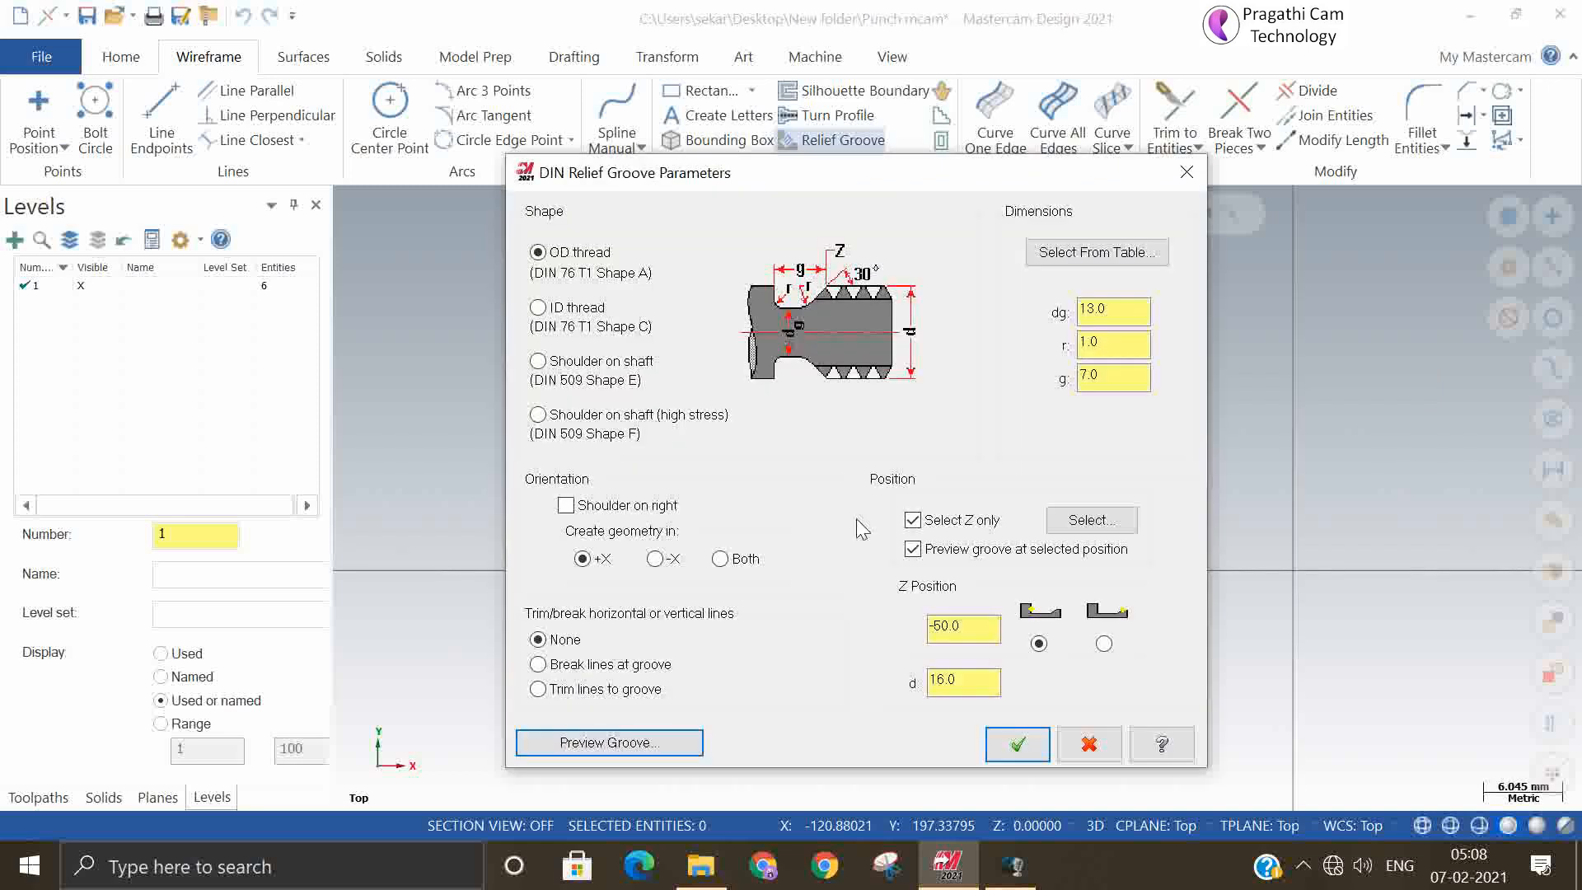
left_click(1025, 741)
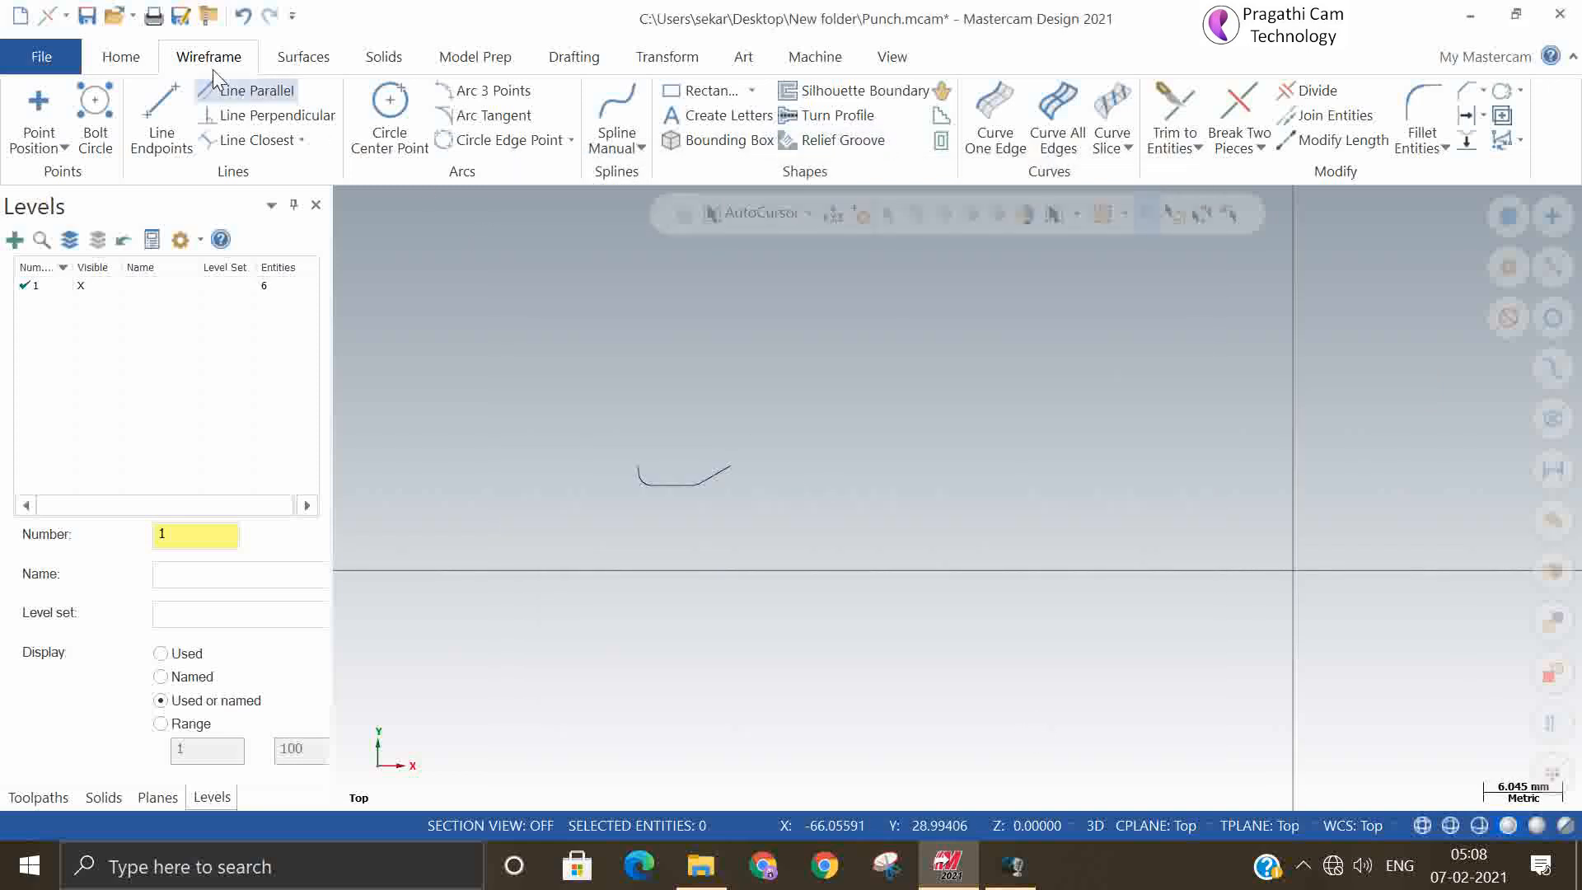
- Draw a horizontal line from the end of the groove's 30° sloped segment to just beyond the vertical axis
left_click(162, 123)
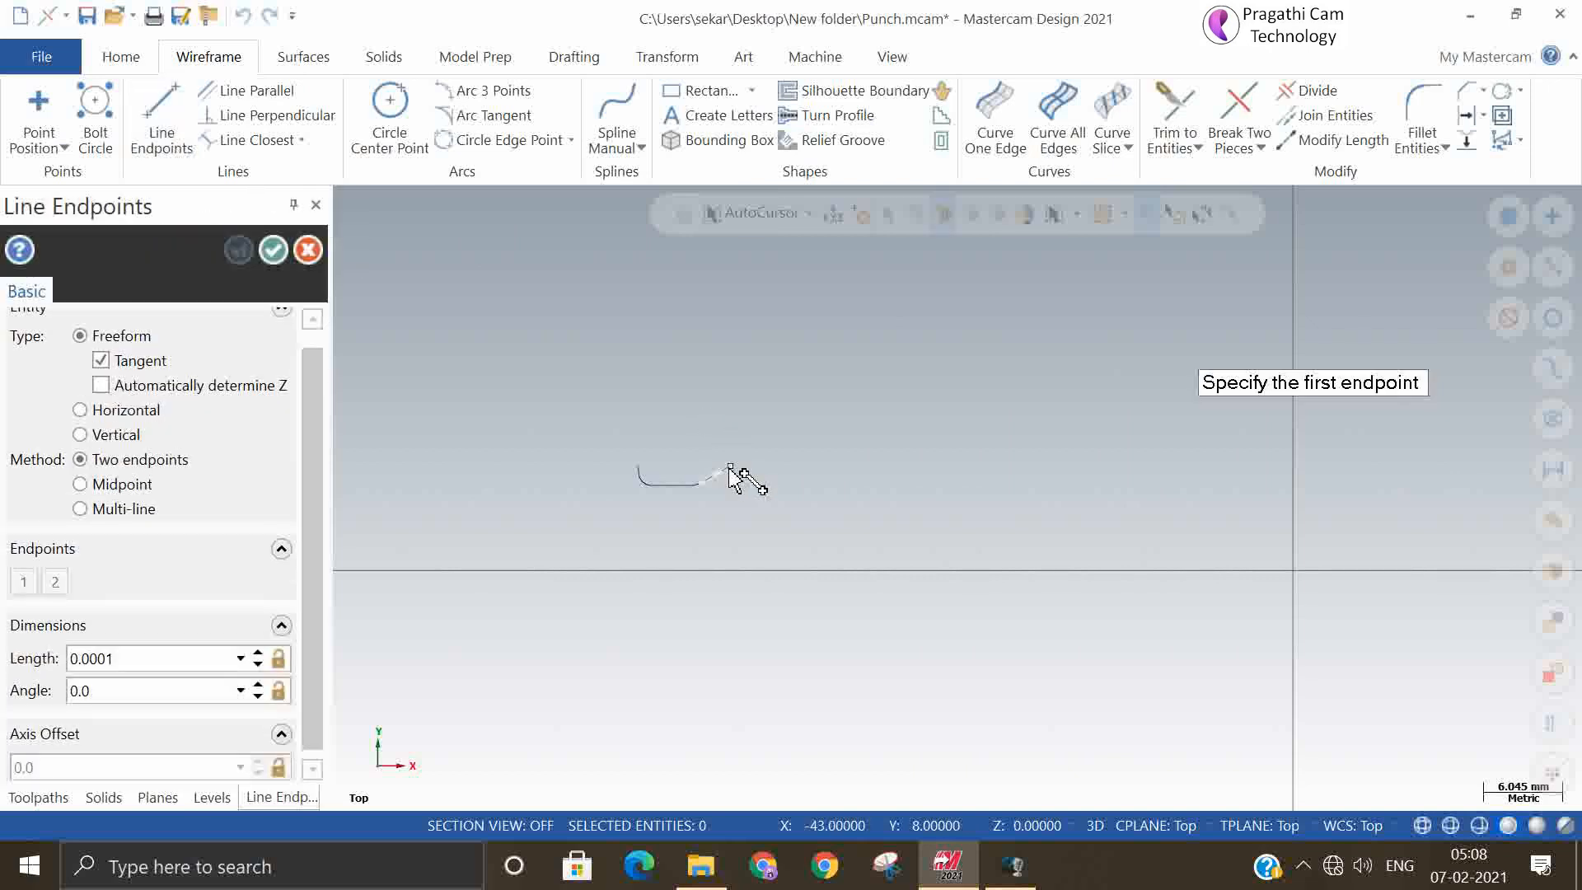
left_click(733, 468)
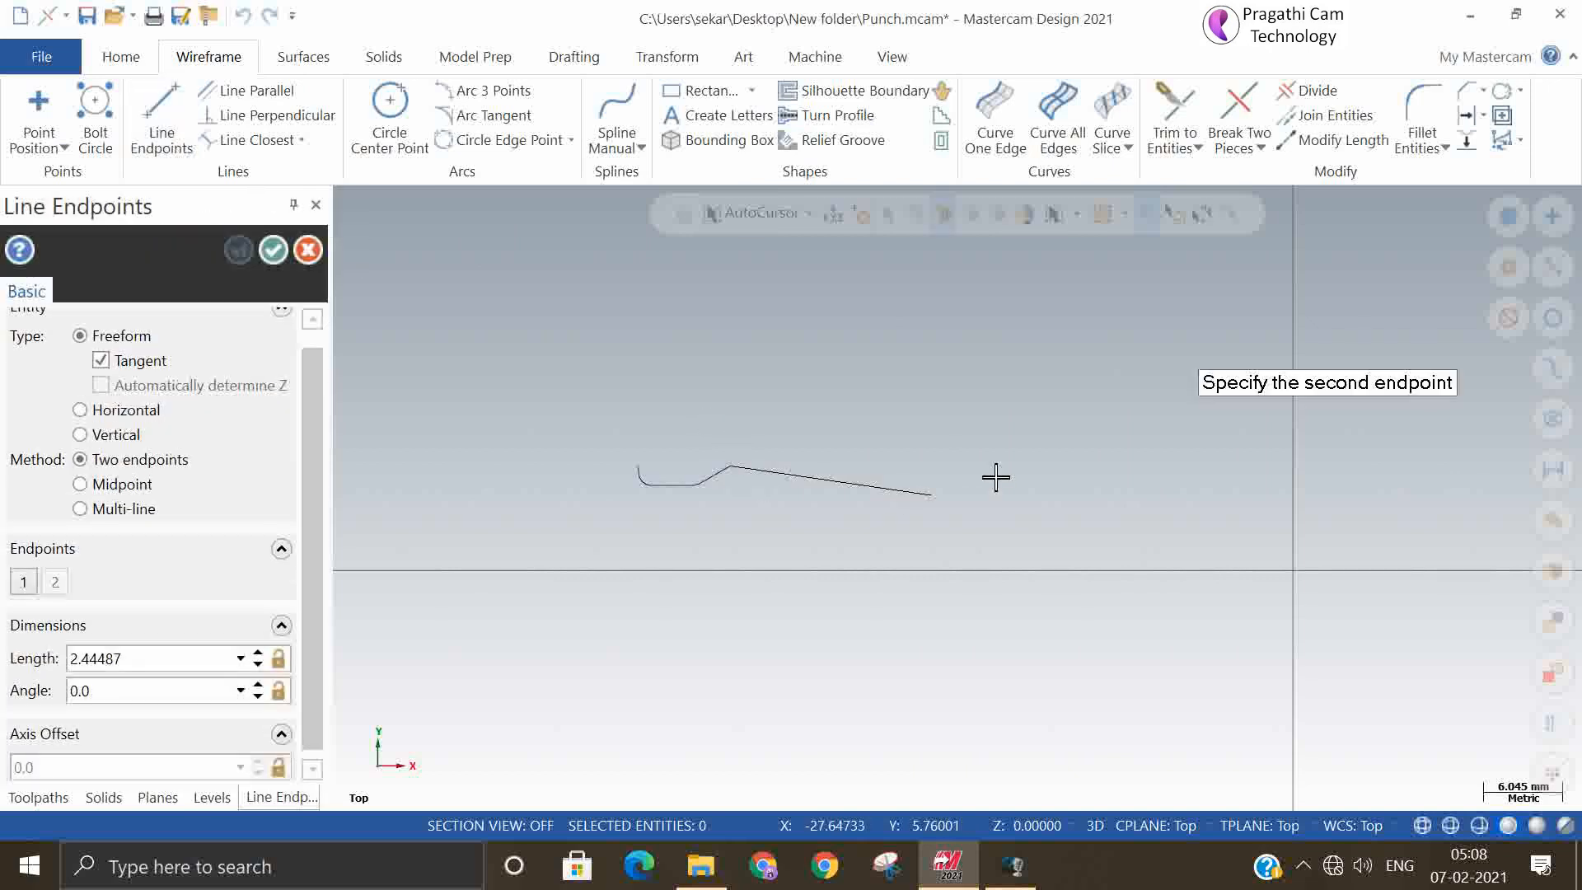
left_click(1331, 464)
- From the groove's rounded end, draw a line about 21 mm long at about 142°, continued by a horizontal line about 23 mm long at 180°
left_click(638, 467)
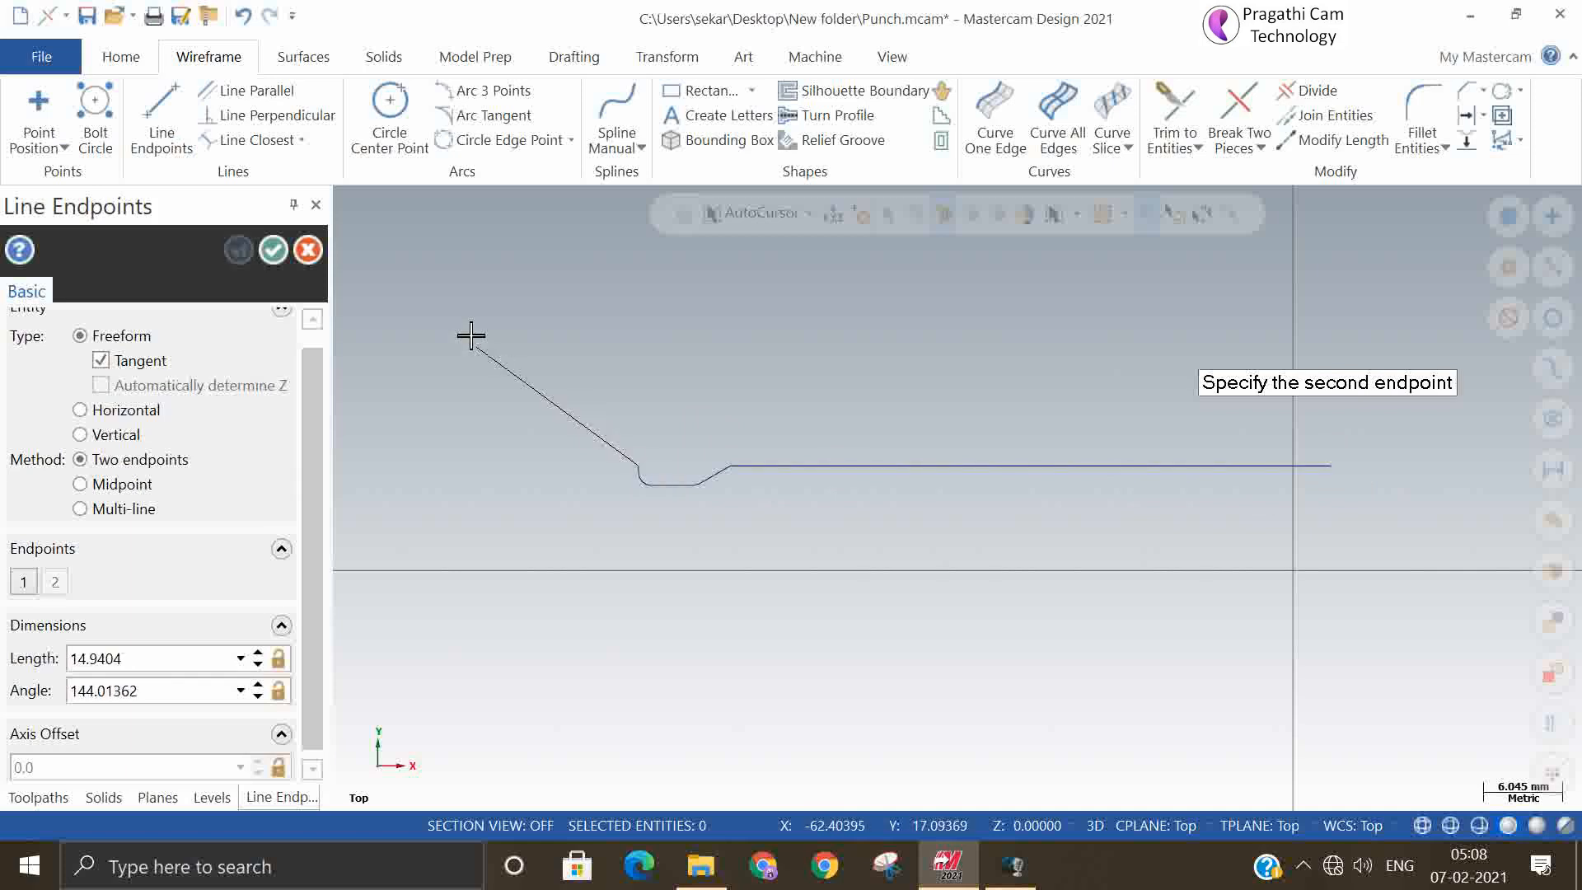
left_click(420, 290)
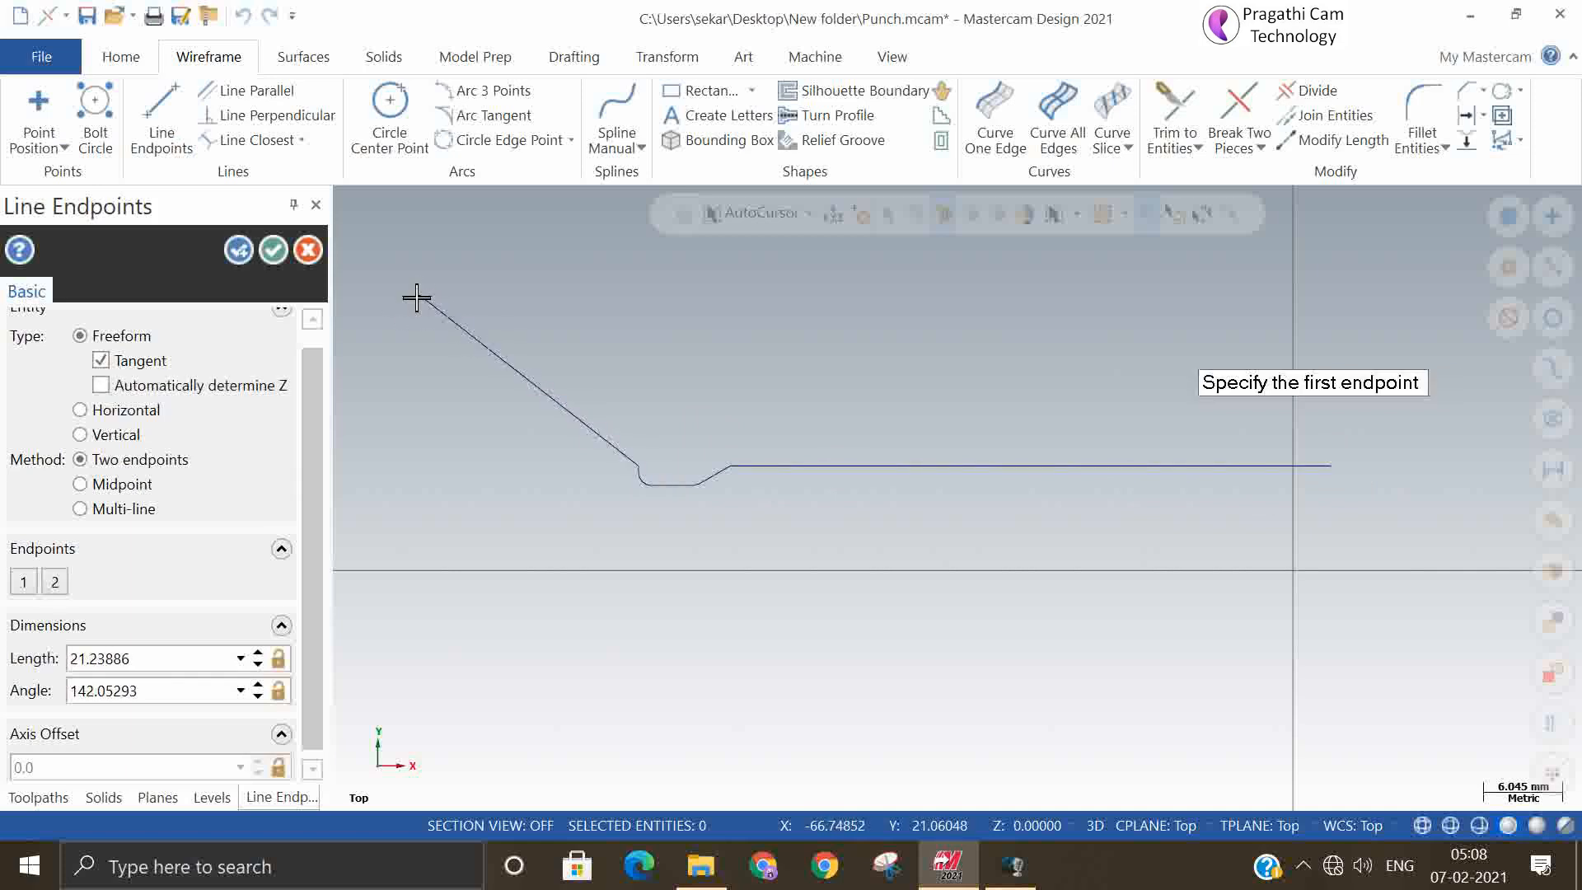
left_click(416, 292)
scroll(1211, 416, "down", 3)
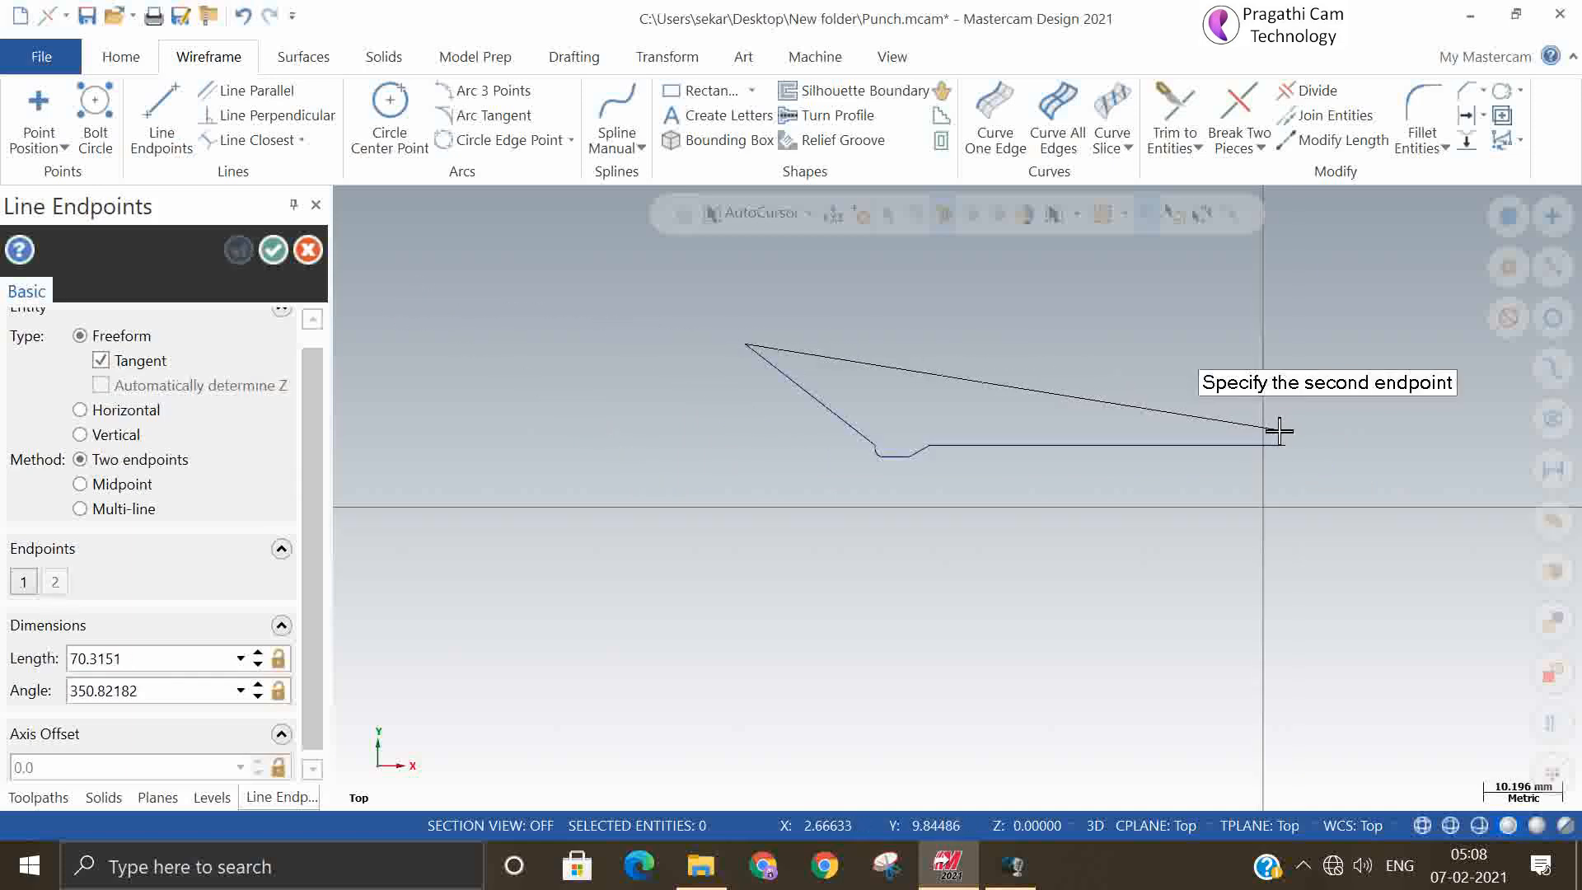
left_click(568, 344)
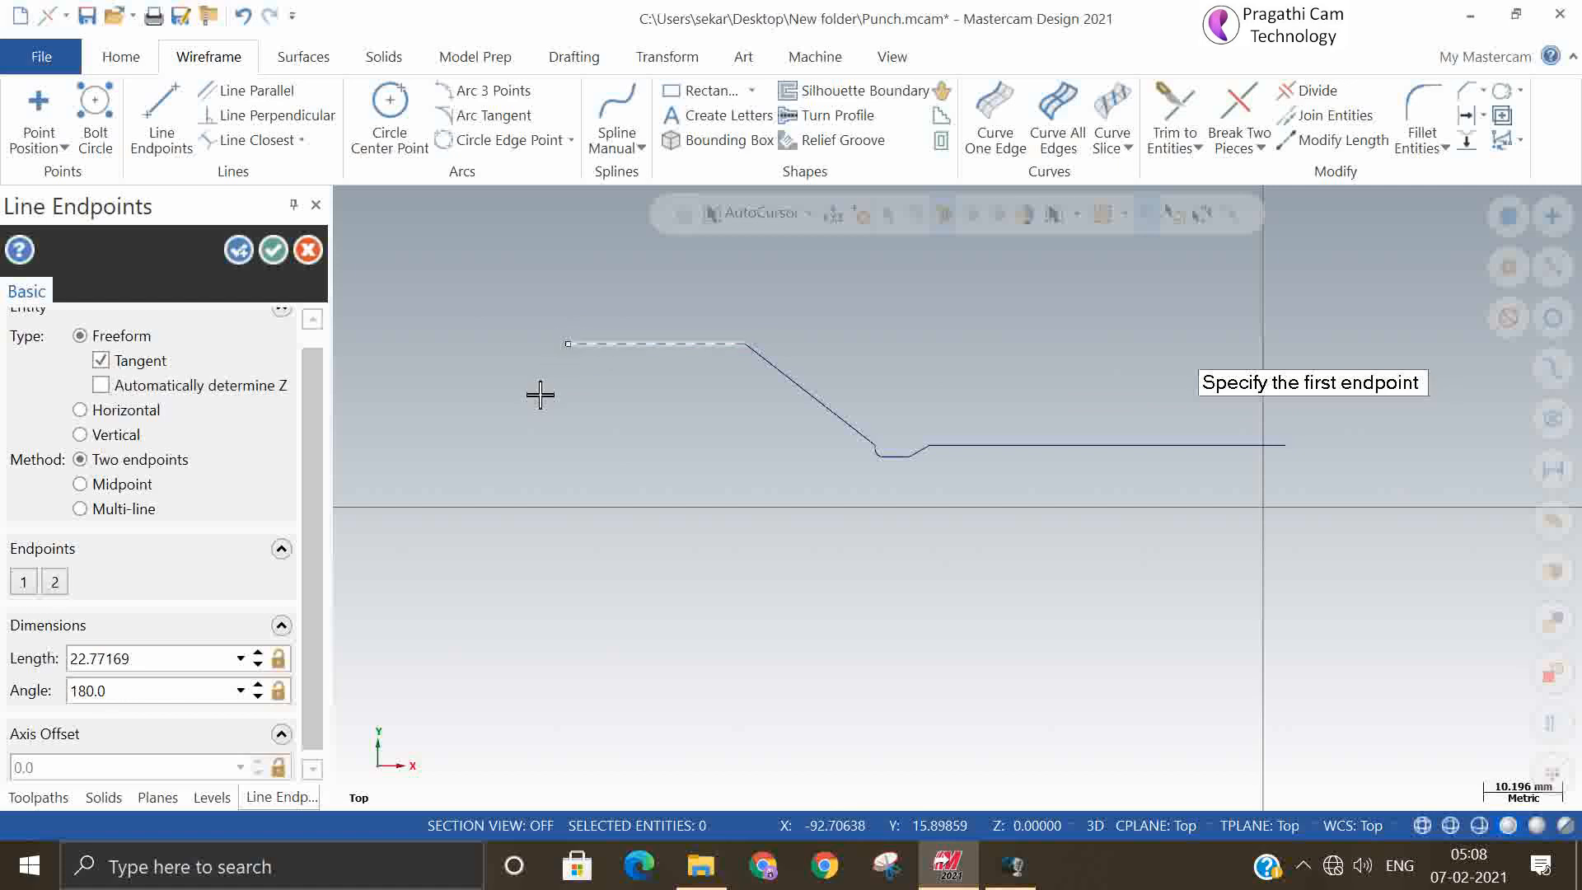
- Draw a vertical line about 37 mm down from the profile's upper-left corner and another about 23 mm up from the origin
left_click(569, 344)
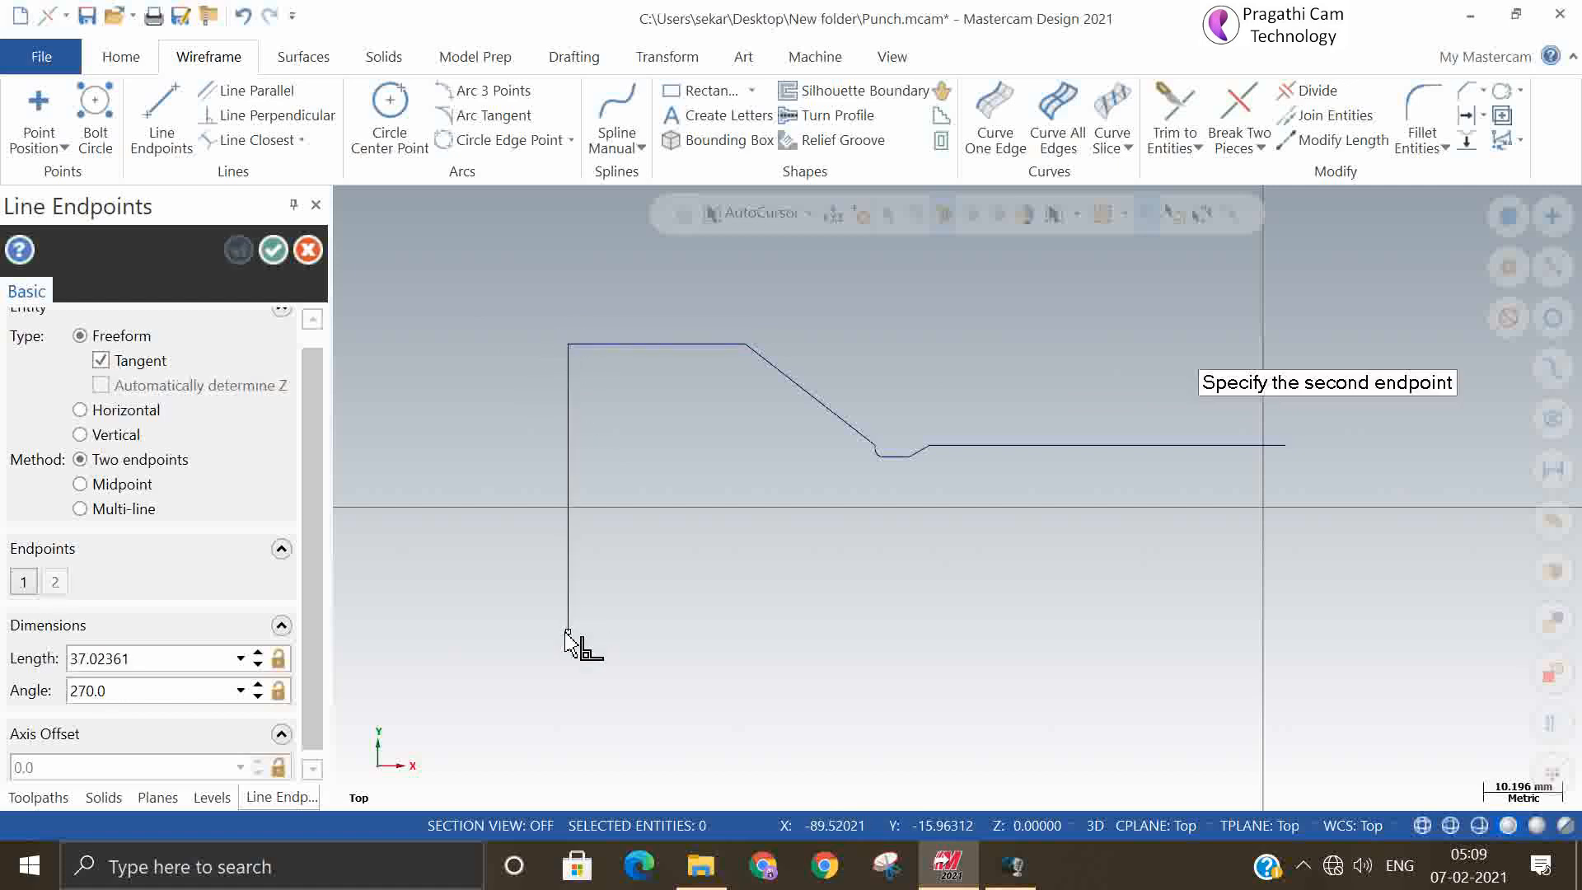
left_click(570, 631)
left_click(1265, 511)
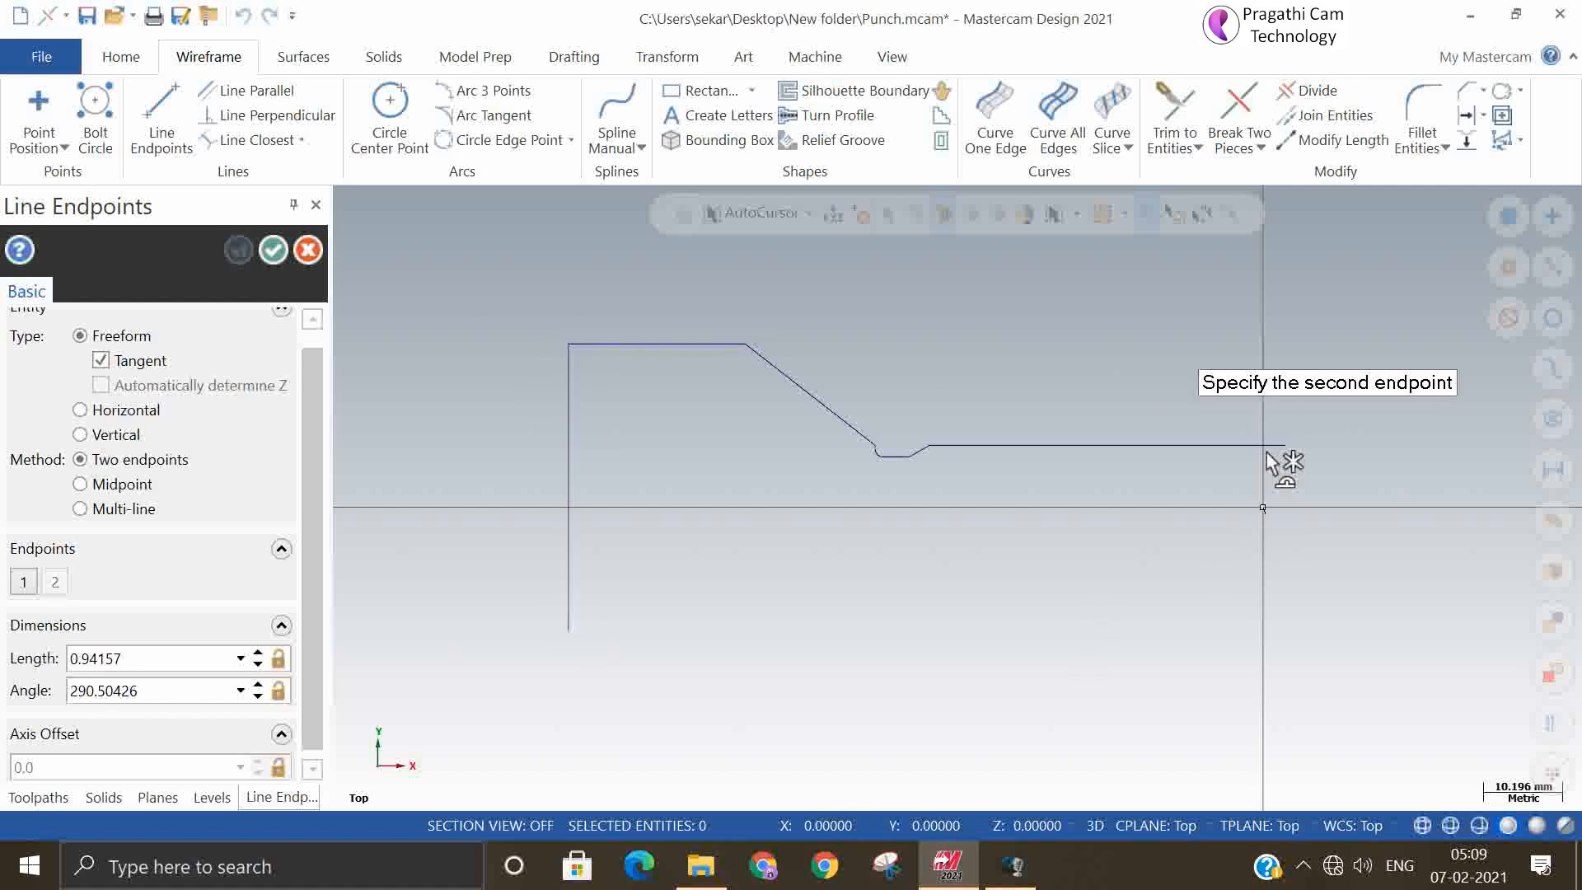
left_click(1286, 330)
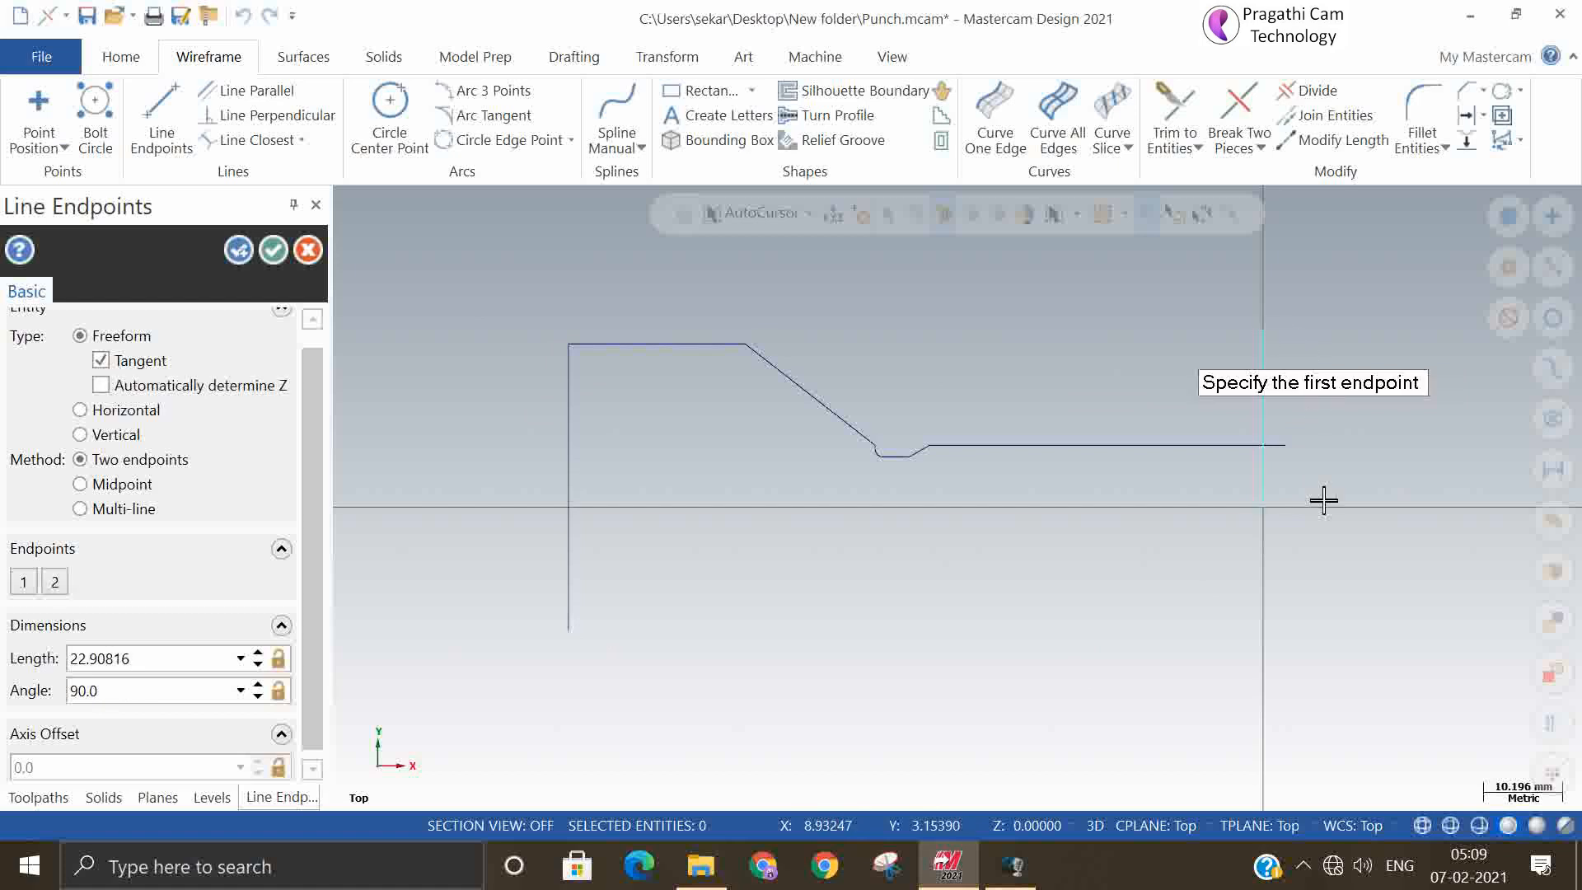
- Draw a horizontal base line from the origin to just beyond the profile's left vertical line and finish the line command
left_click(1263, 505)
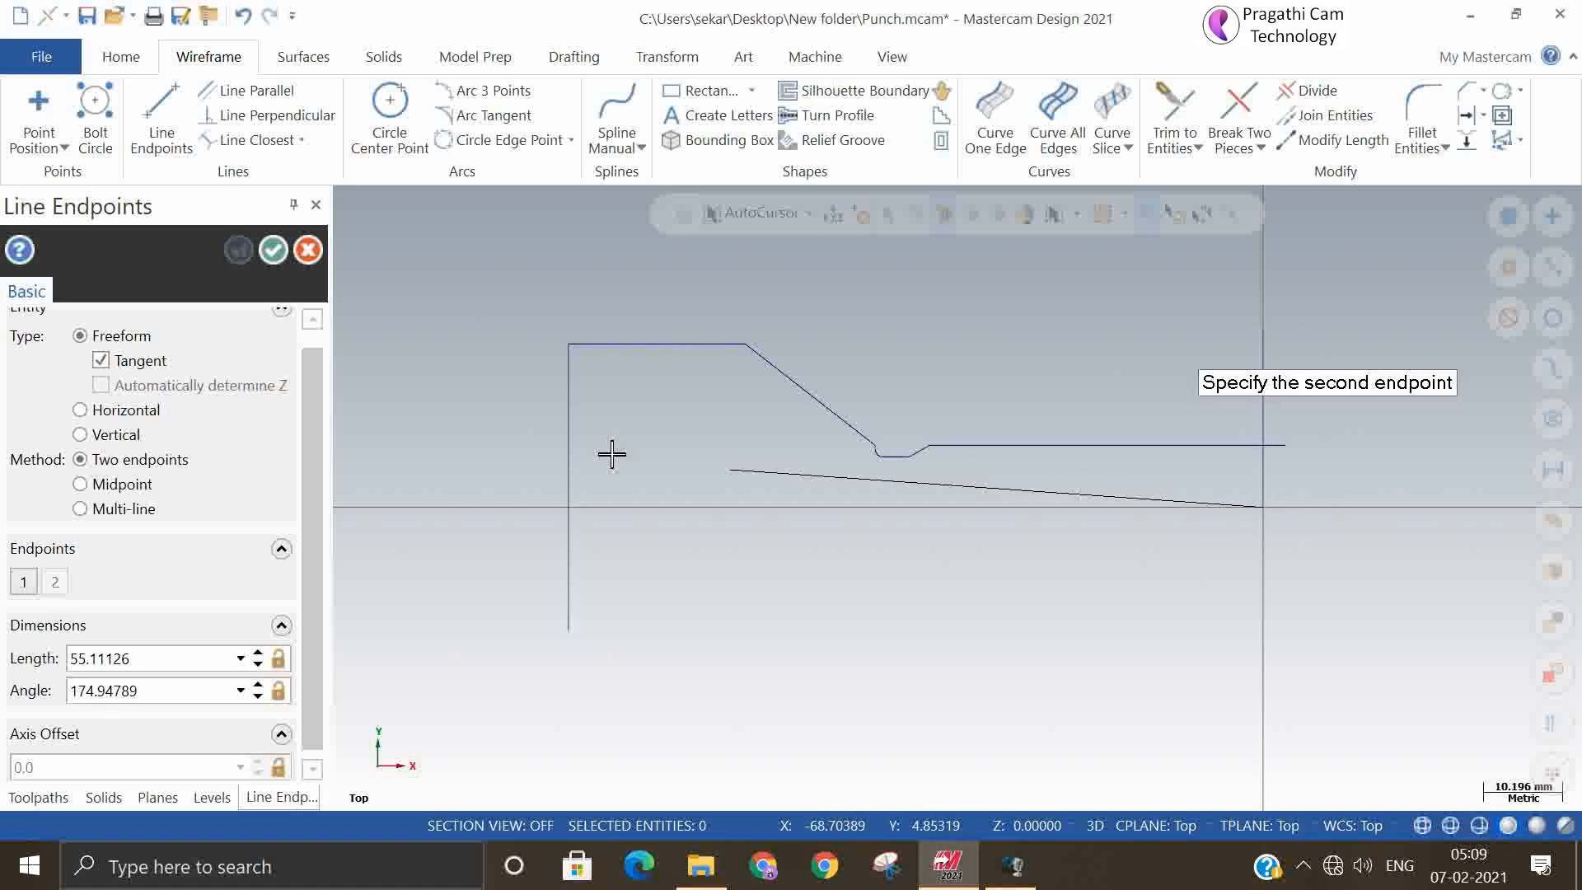
left_click(533, 508)
left_click(274, 250)
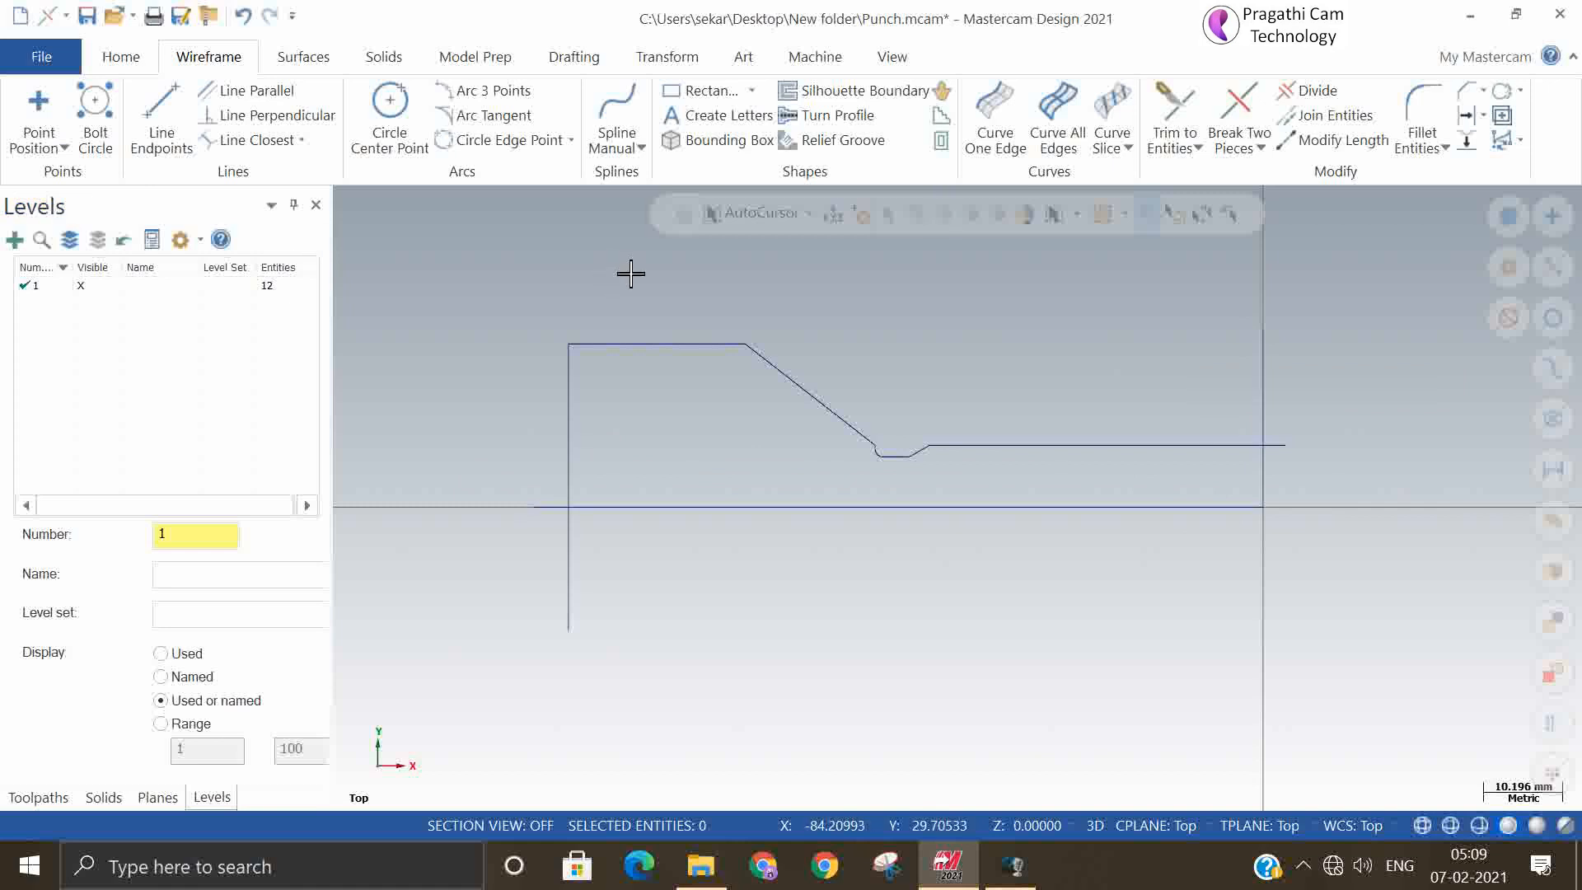
- Using Trim 2 entities, trim the base line against the left vertical line and against the vertical line at the origin
left_click(1170, 103)
left_click(615, 506)
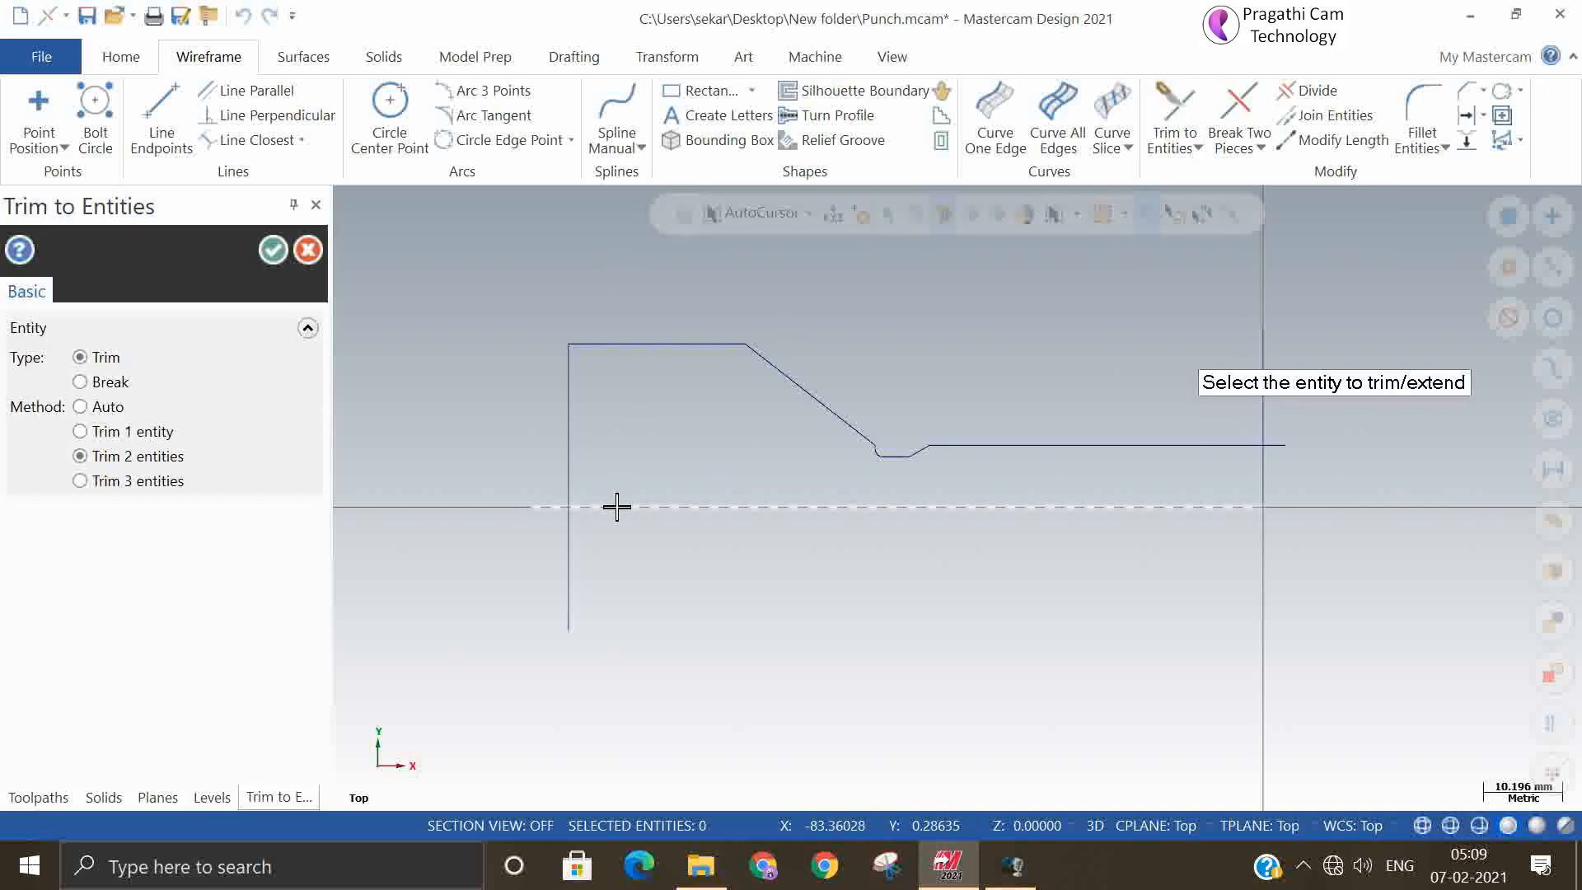
left_click(567, 462)
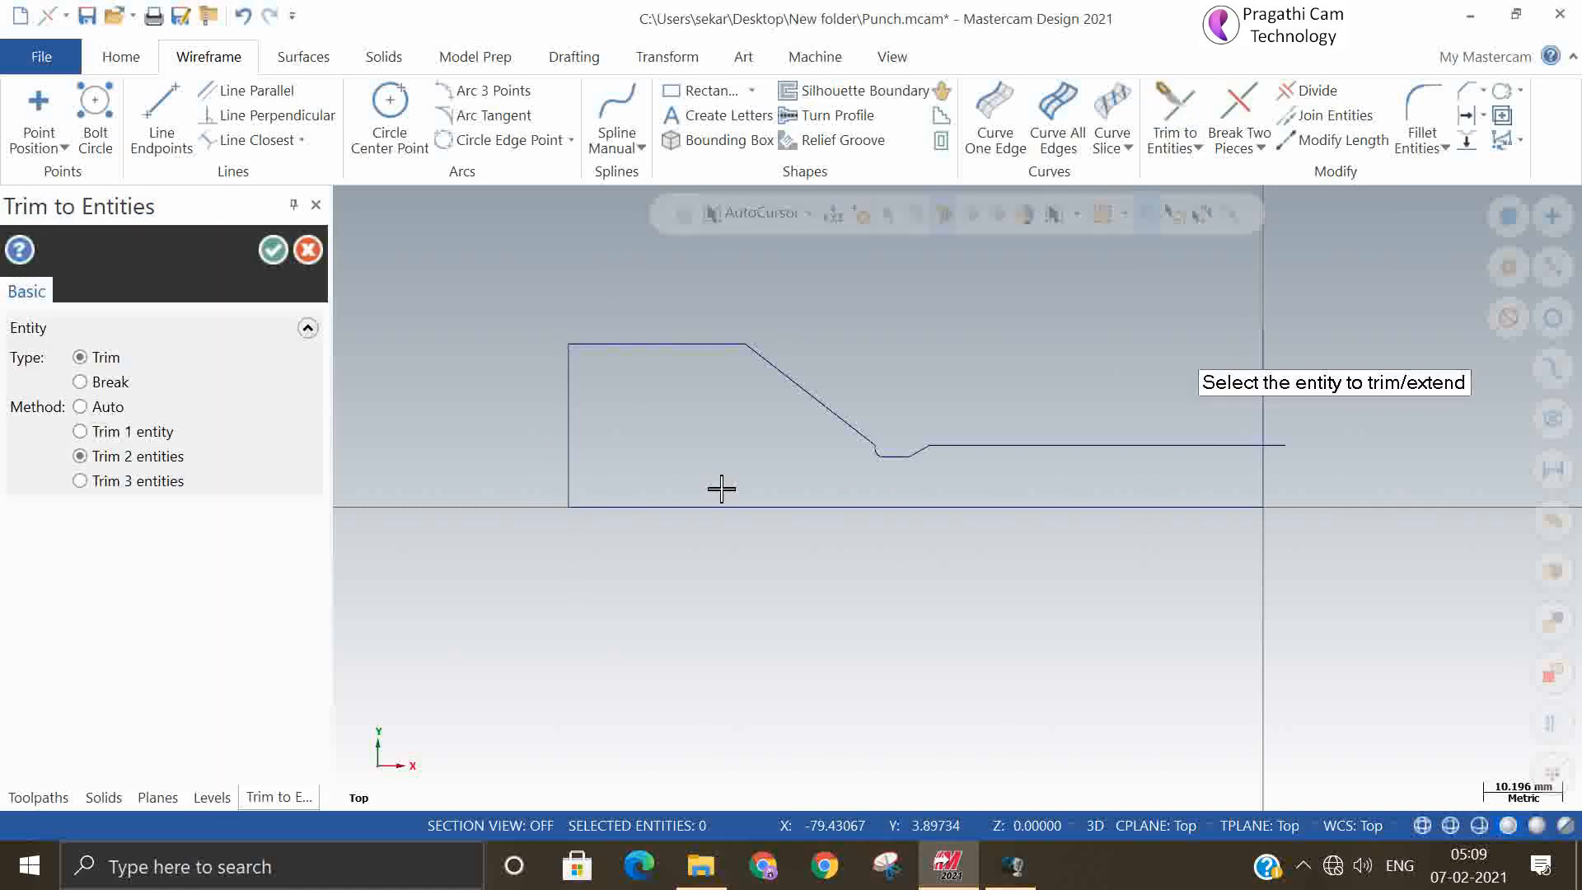
left_click(1252, 484)
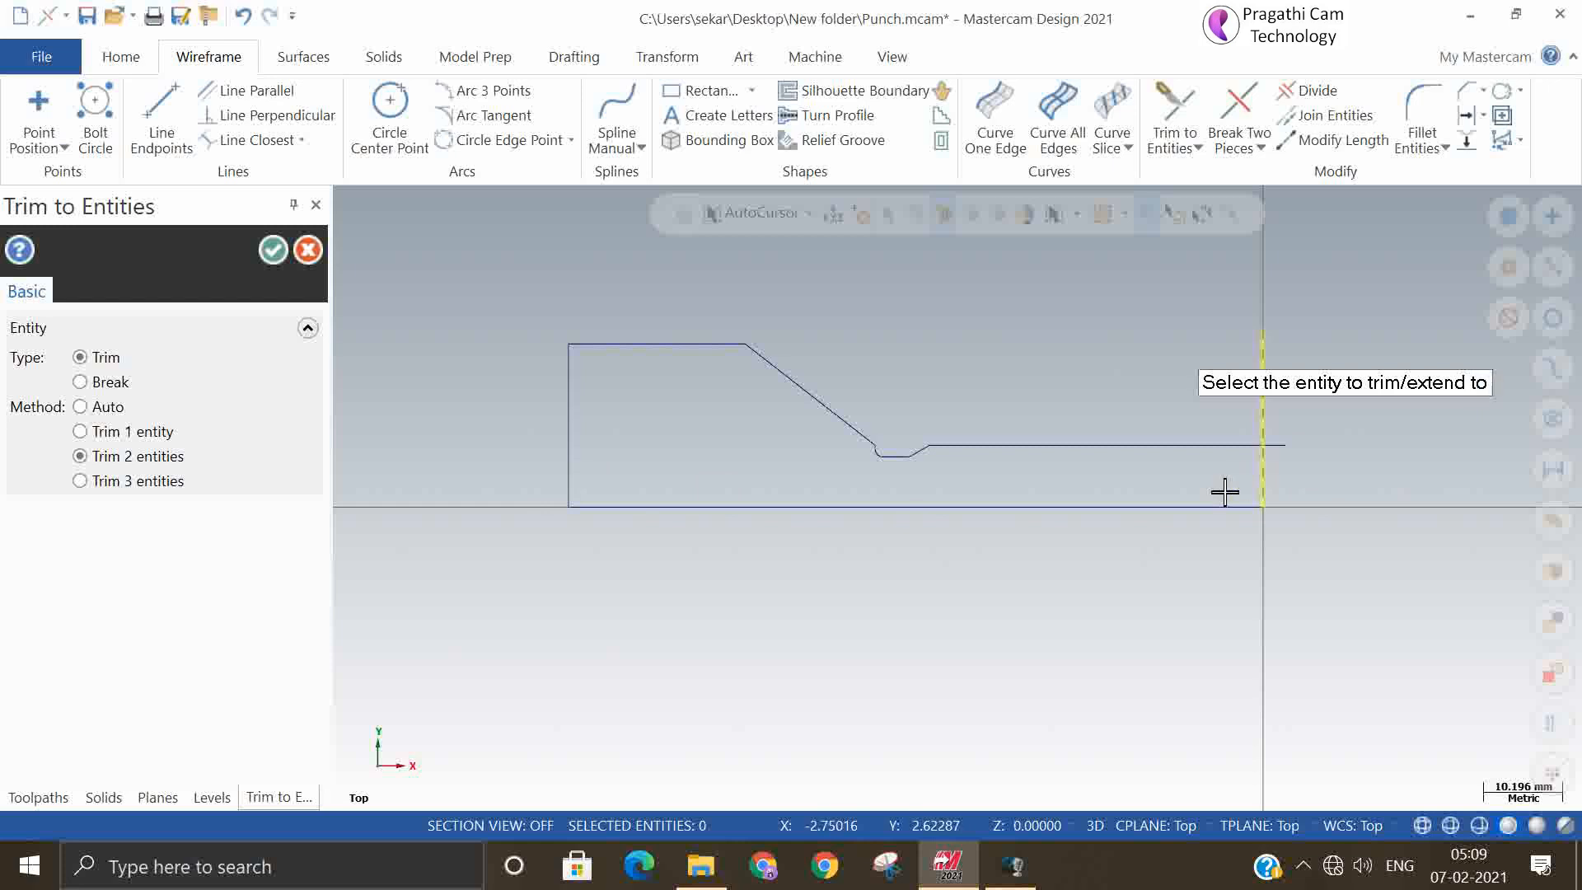
left_click(1221, 506)
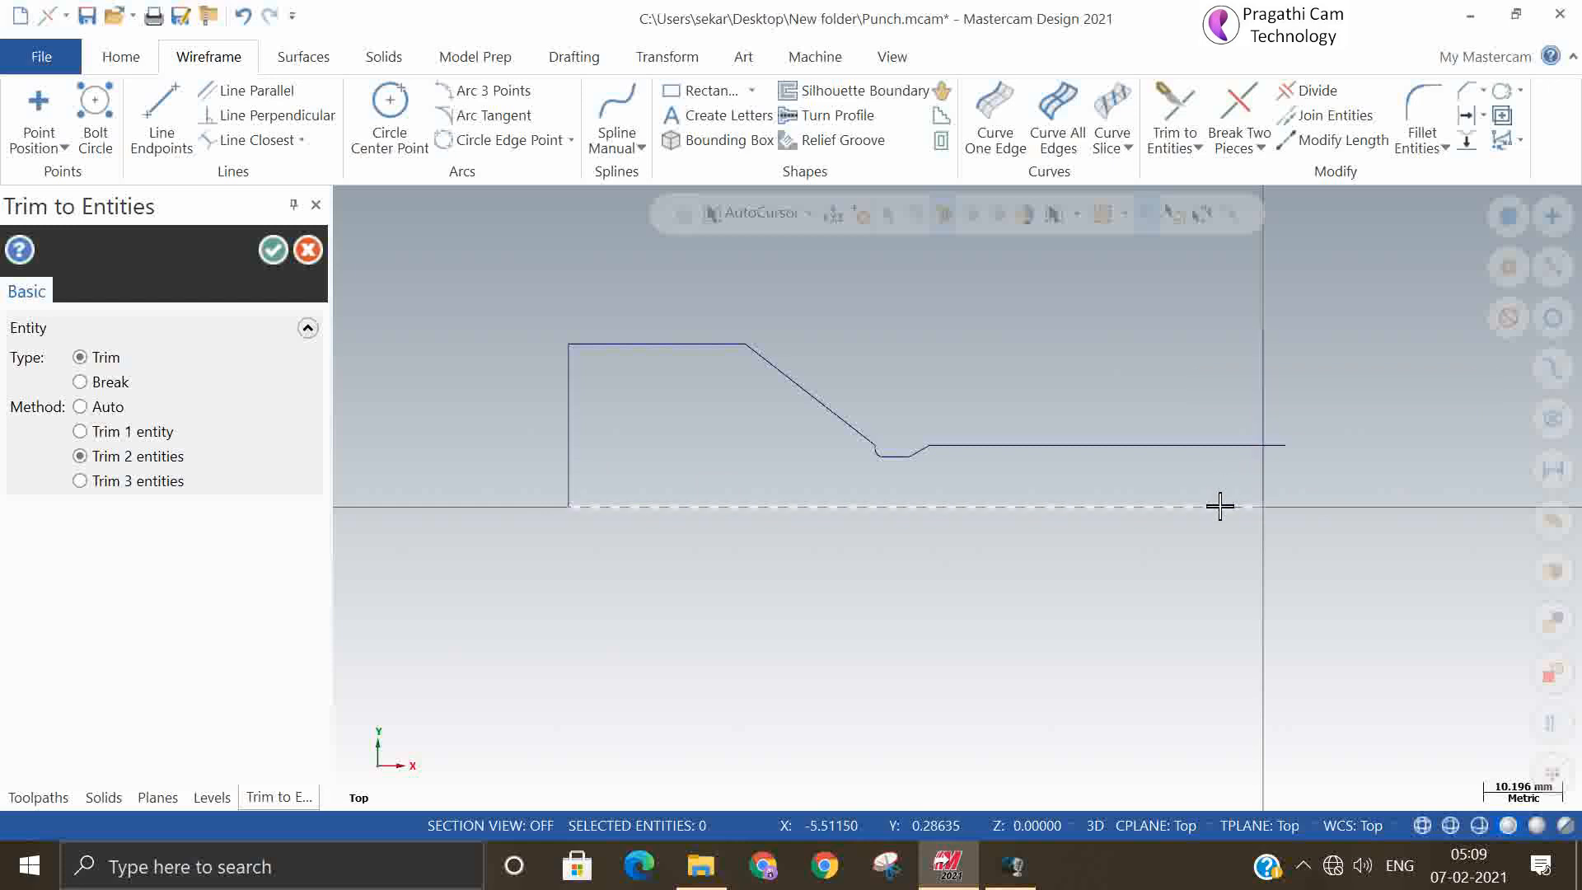
left_click(273, 250)
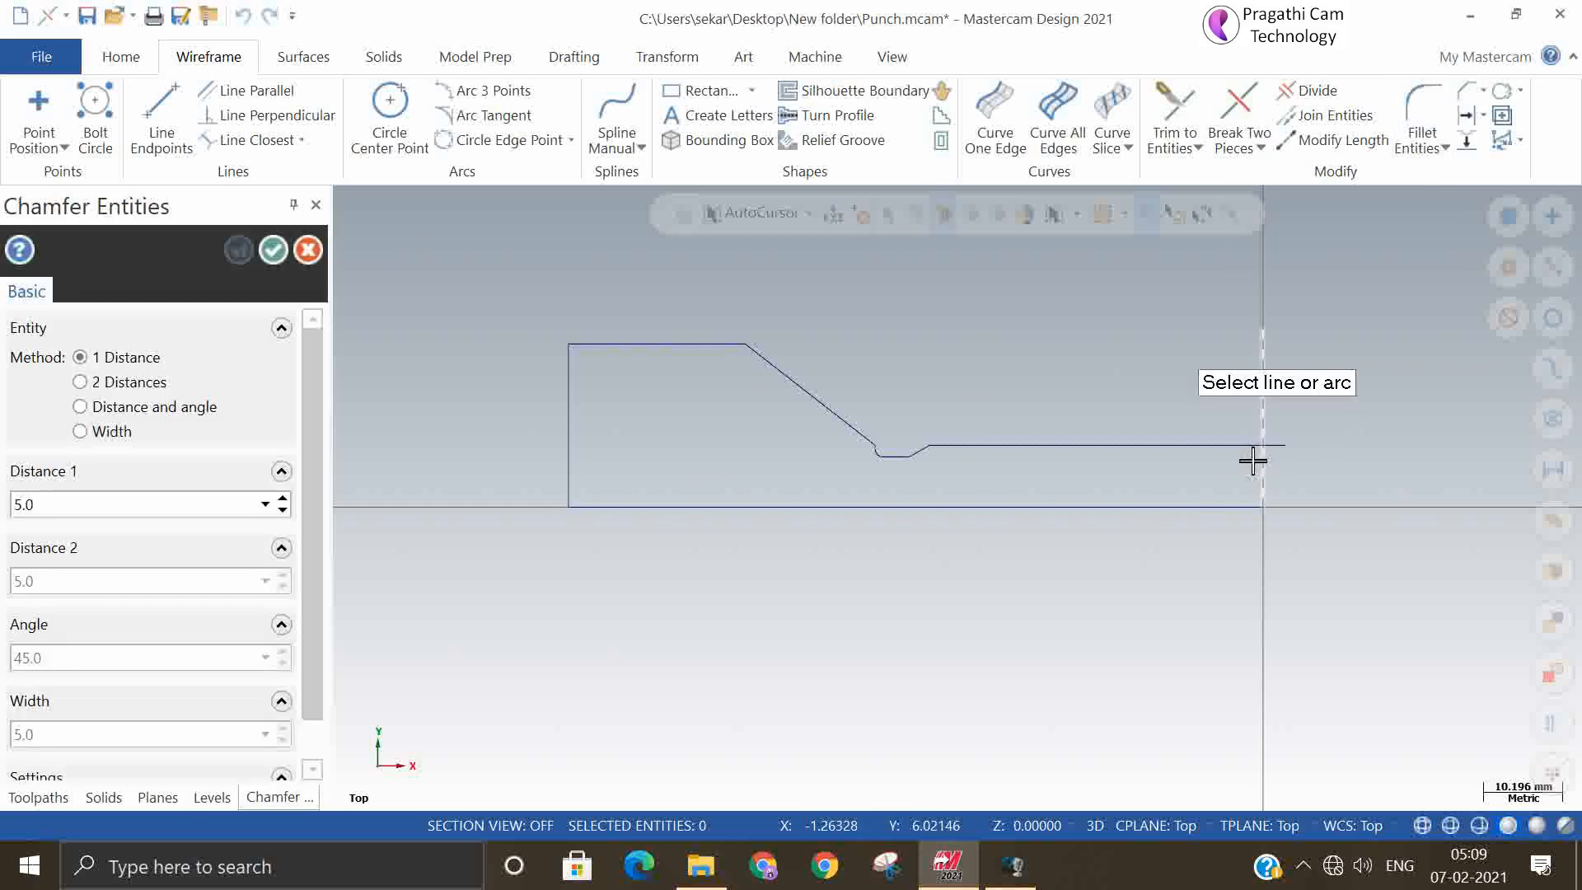
- Chamfer the corner between the long horizontal line and the vertical line at the origin with a single distance of 1.5
left_click(1163, 445)
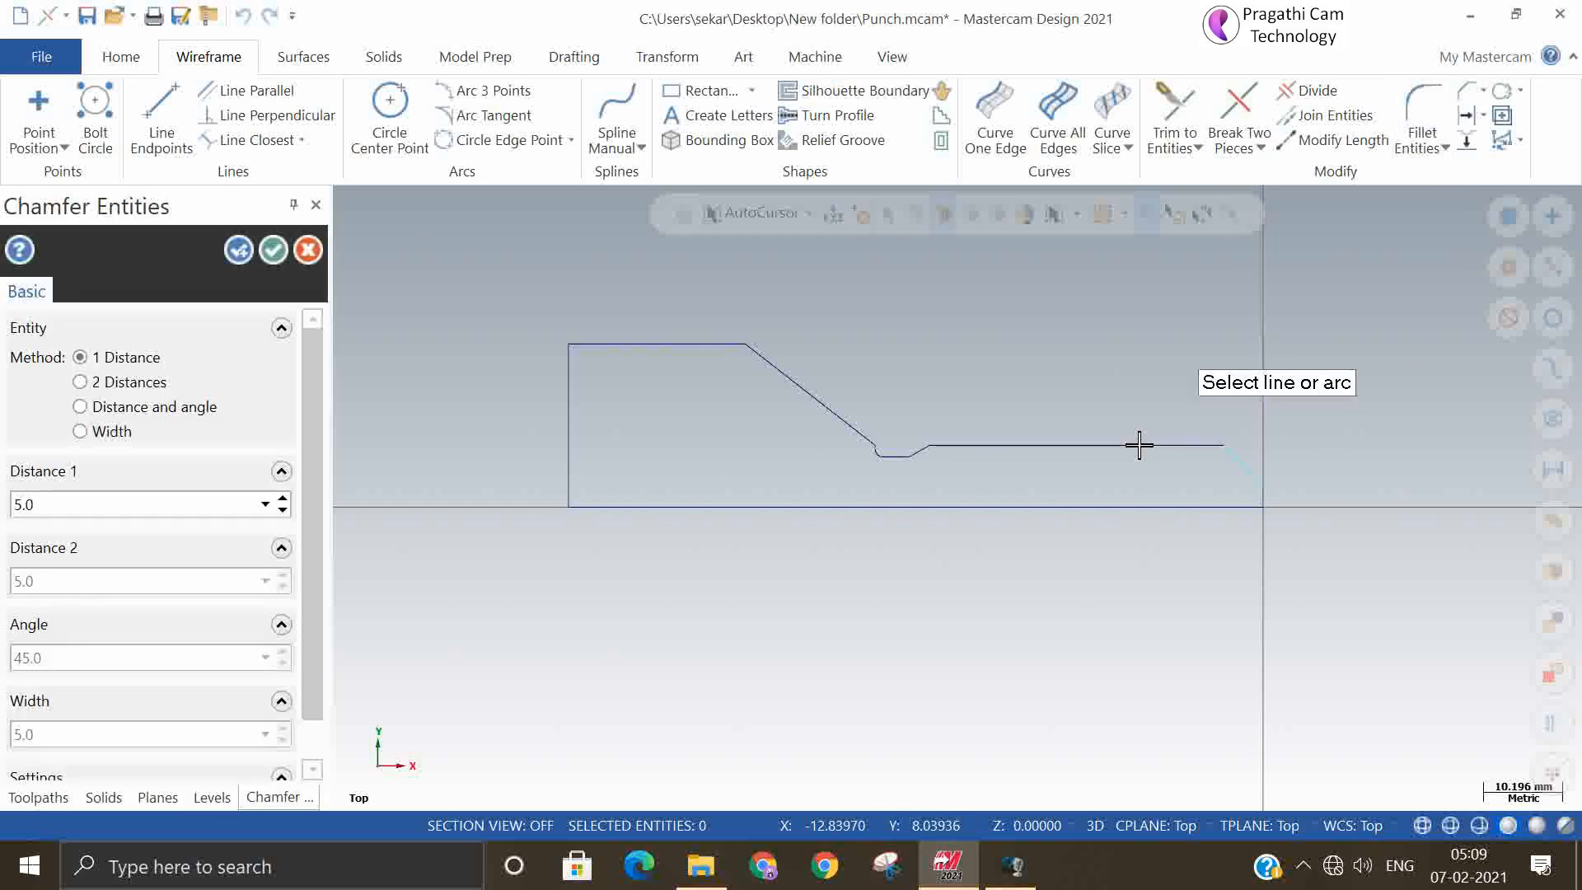
double_click(70, 502)
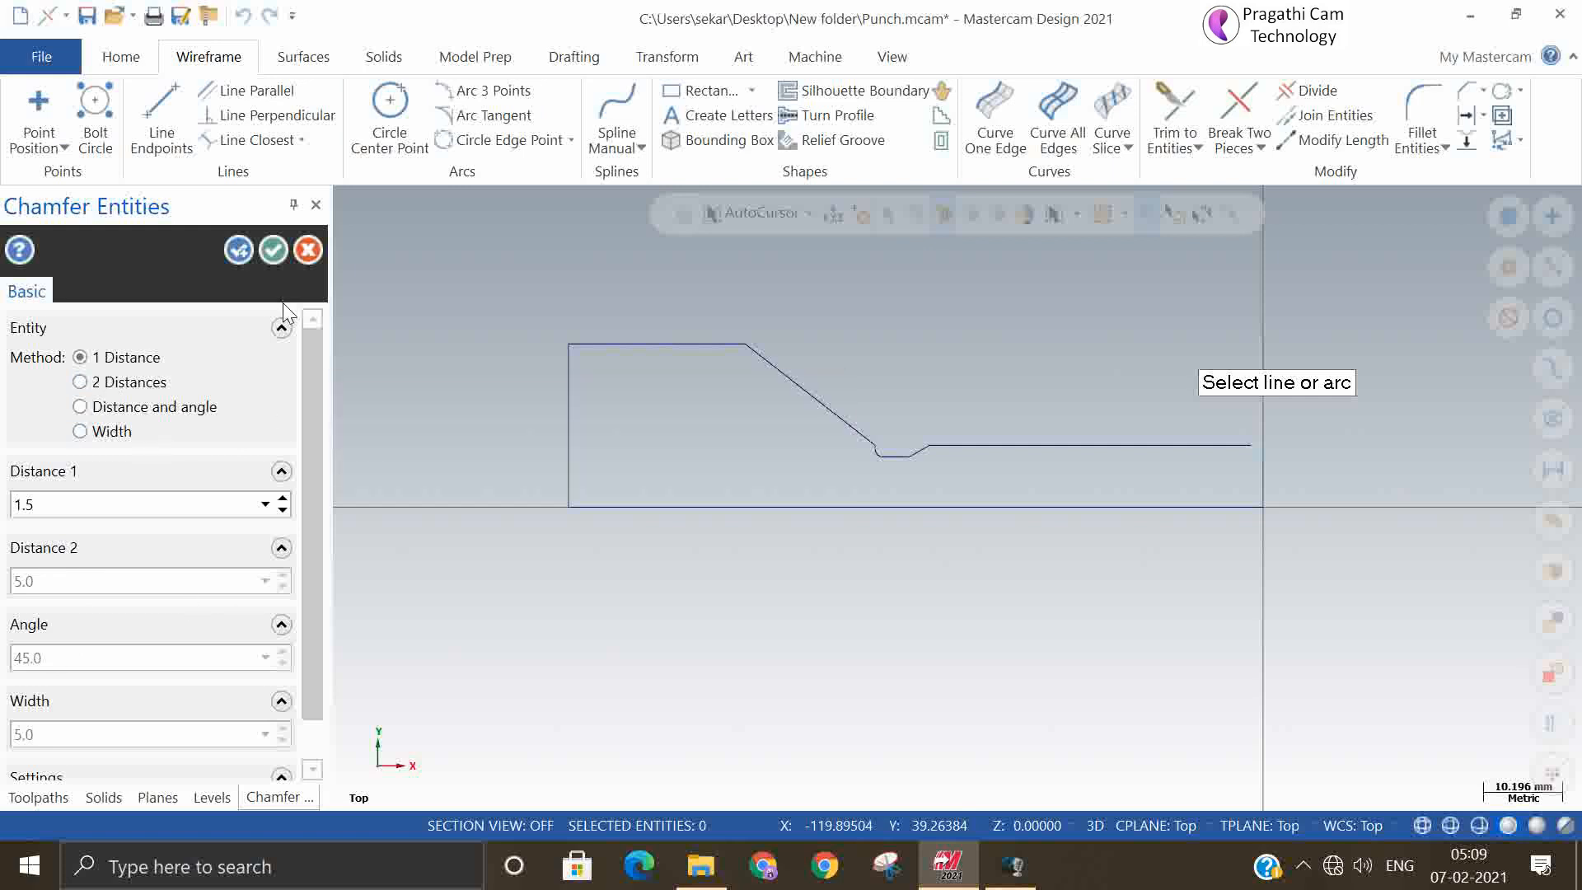
left_click(238, 250)
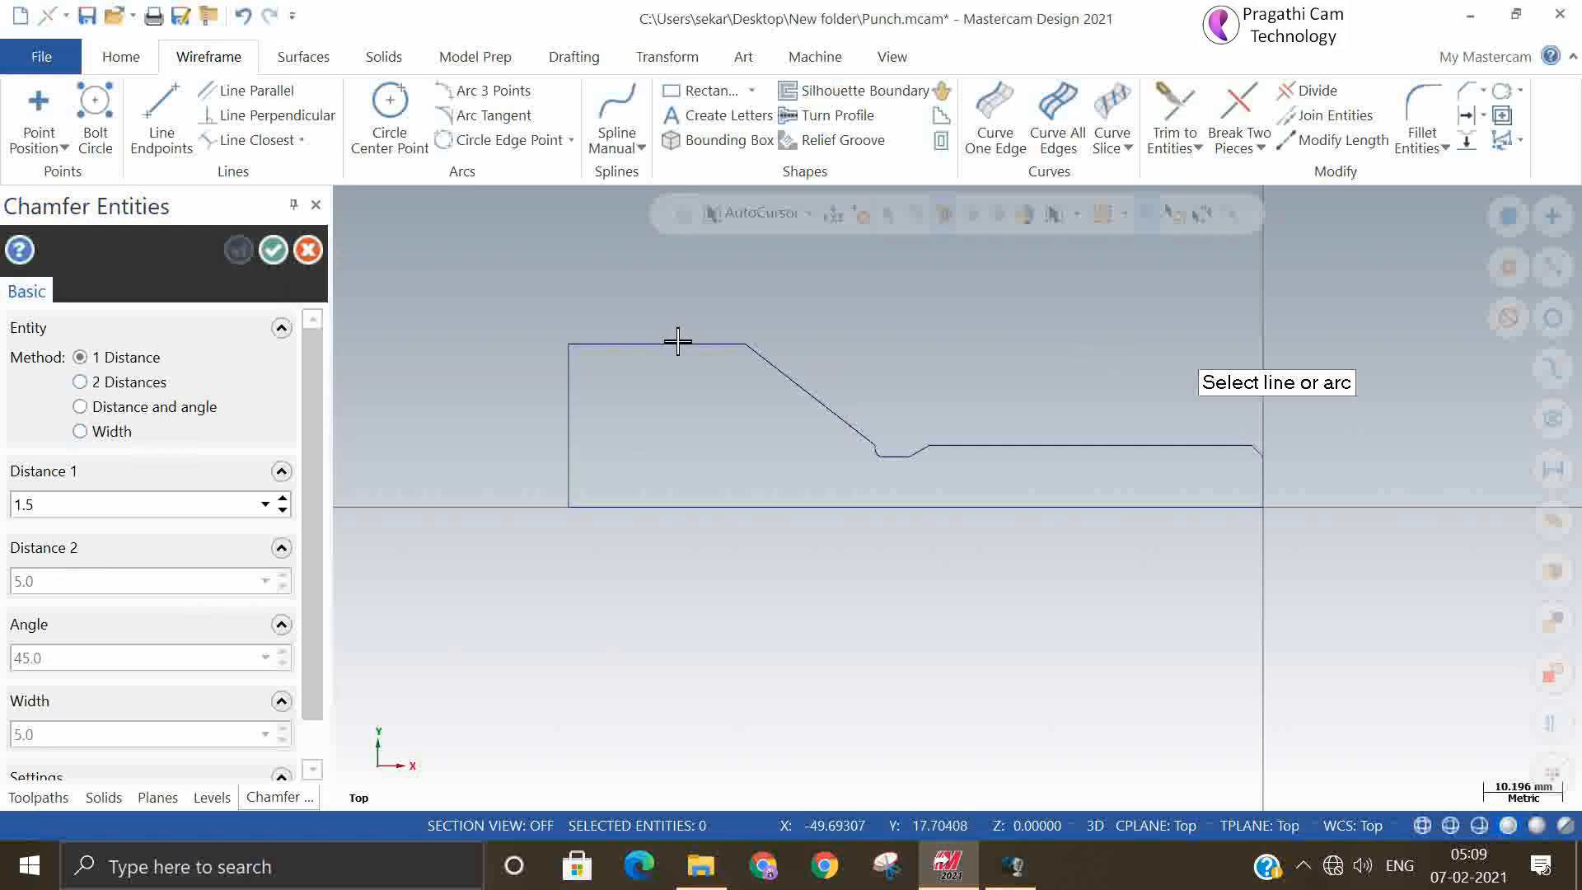
left_click(265, 251)
- Inspect the closed profile with its relief groove and chamfer, and start a new empty part file
scroll(1126, 568, "down", 3)
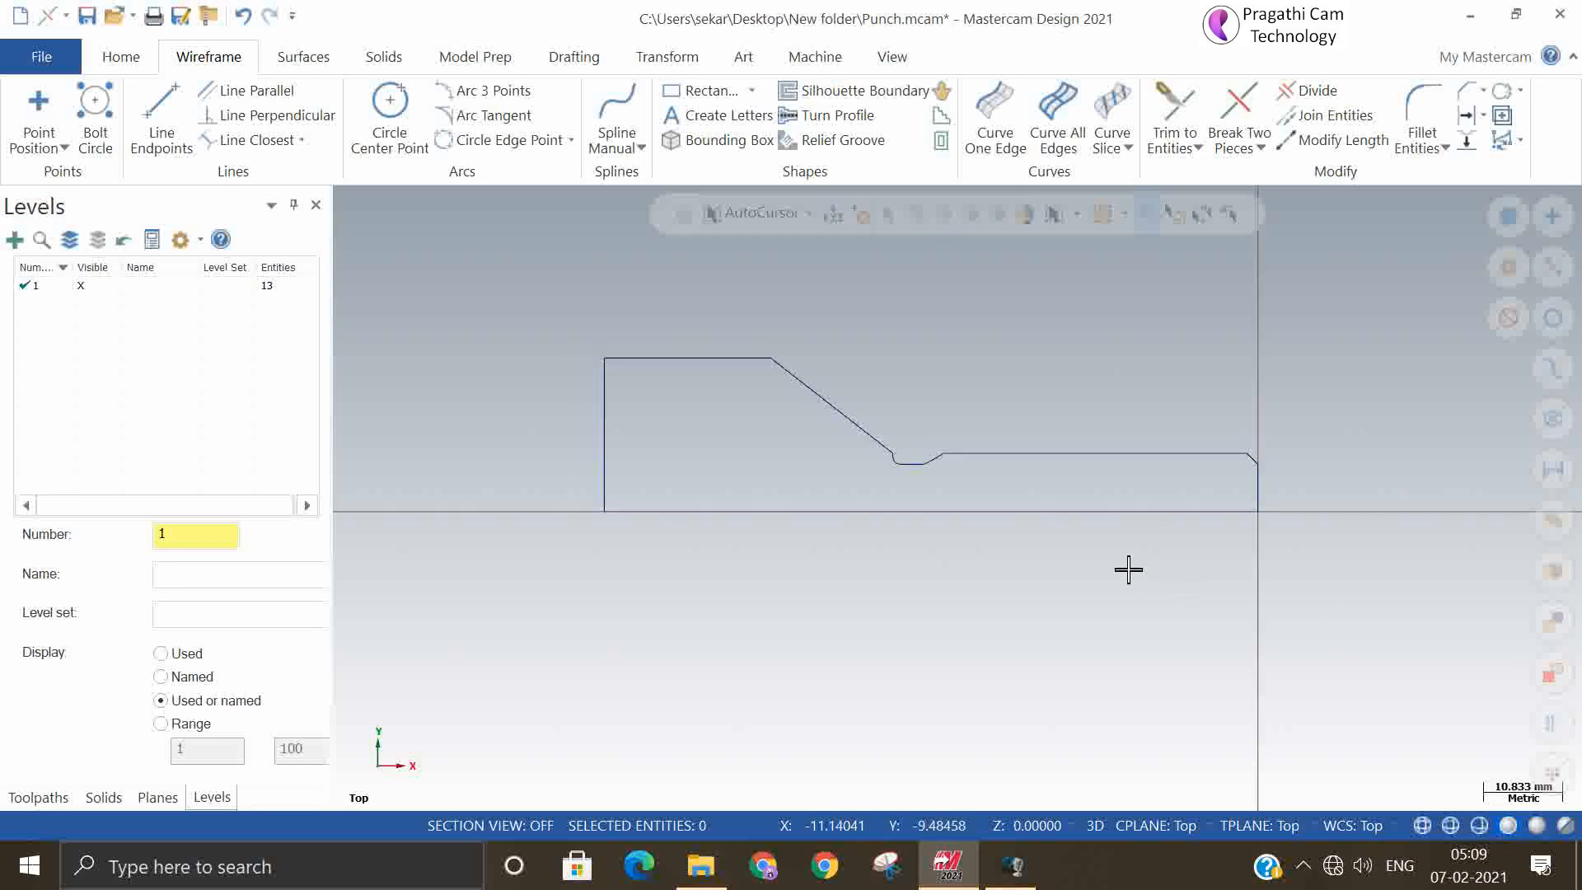
scroll(1359, 488, "up", 3)
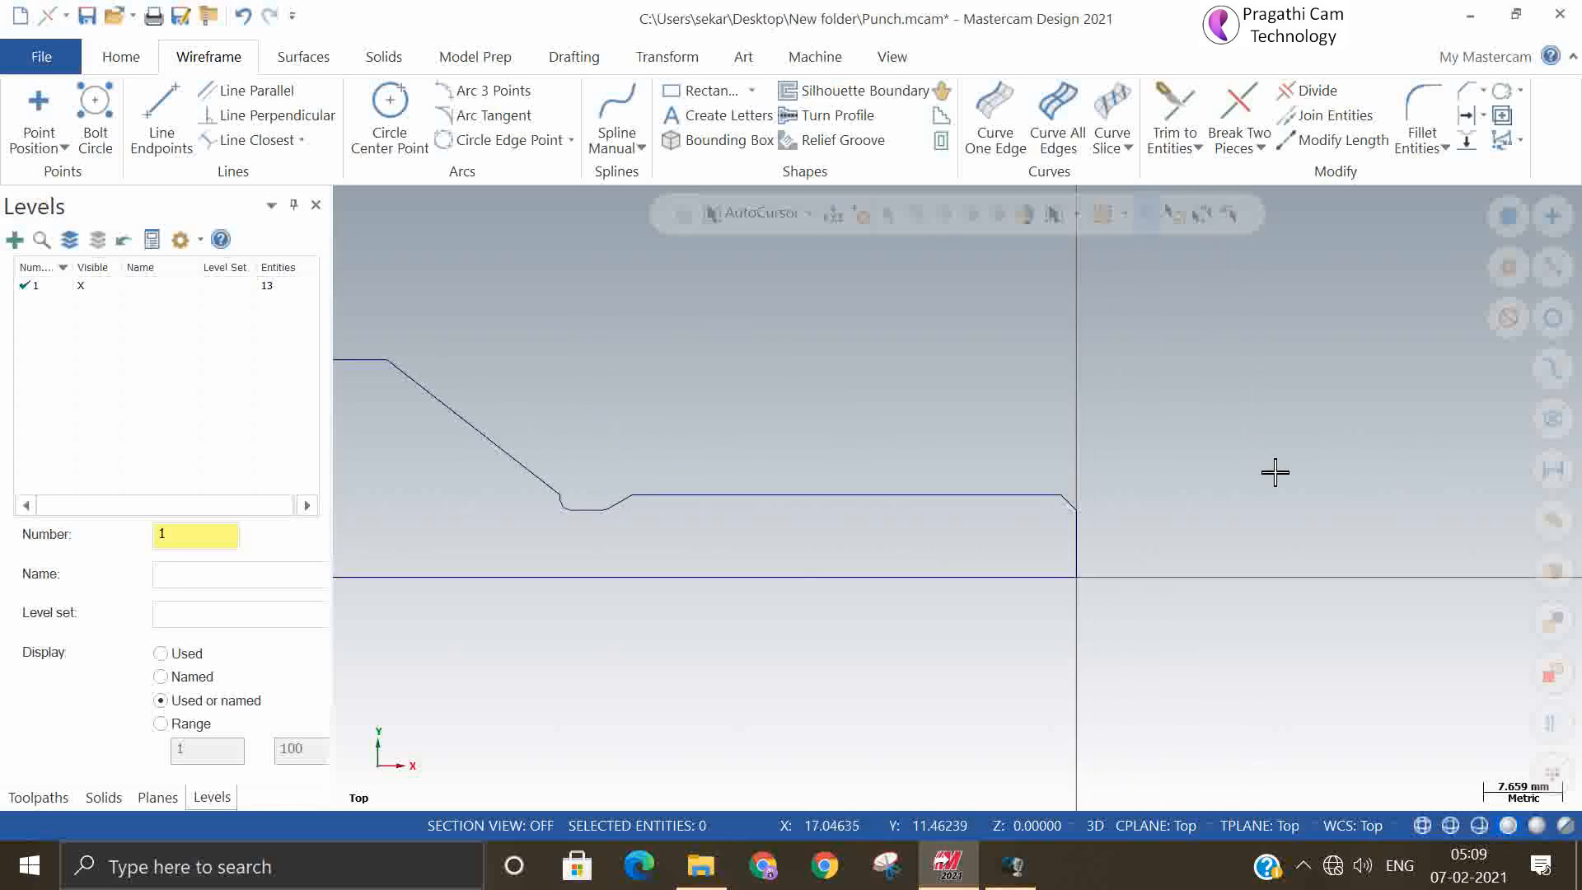
scroll(1379, 505, "down", 1)
scroll(1379, 505, "down", 1)
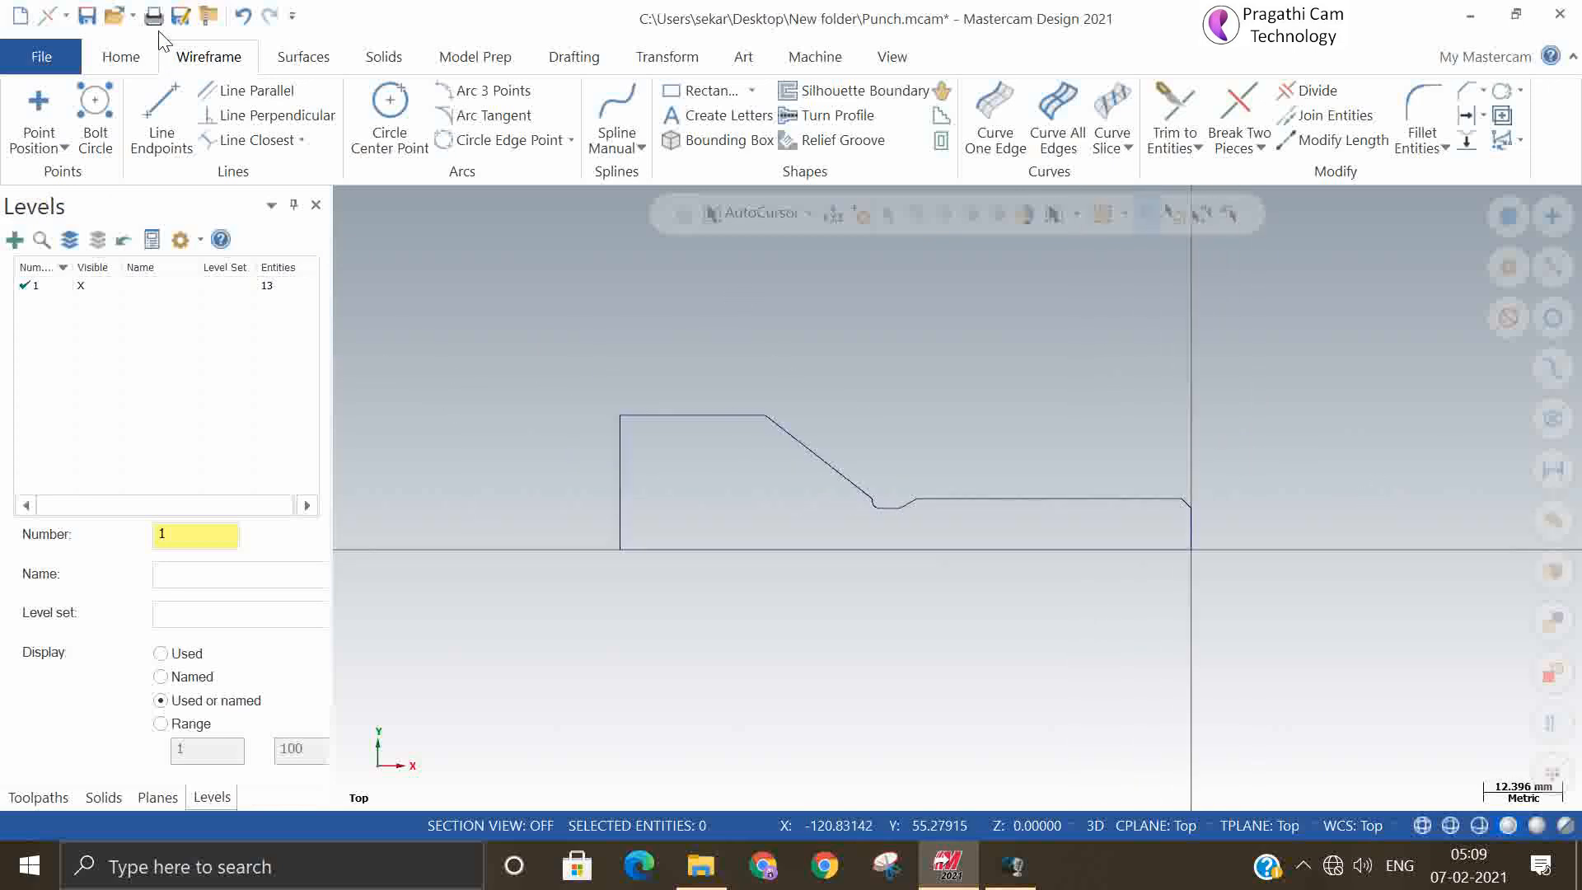
left_click(19, 15)
left_click(896, 483)
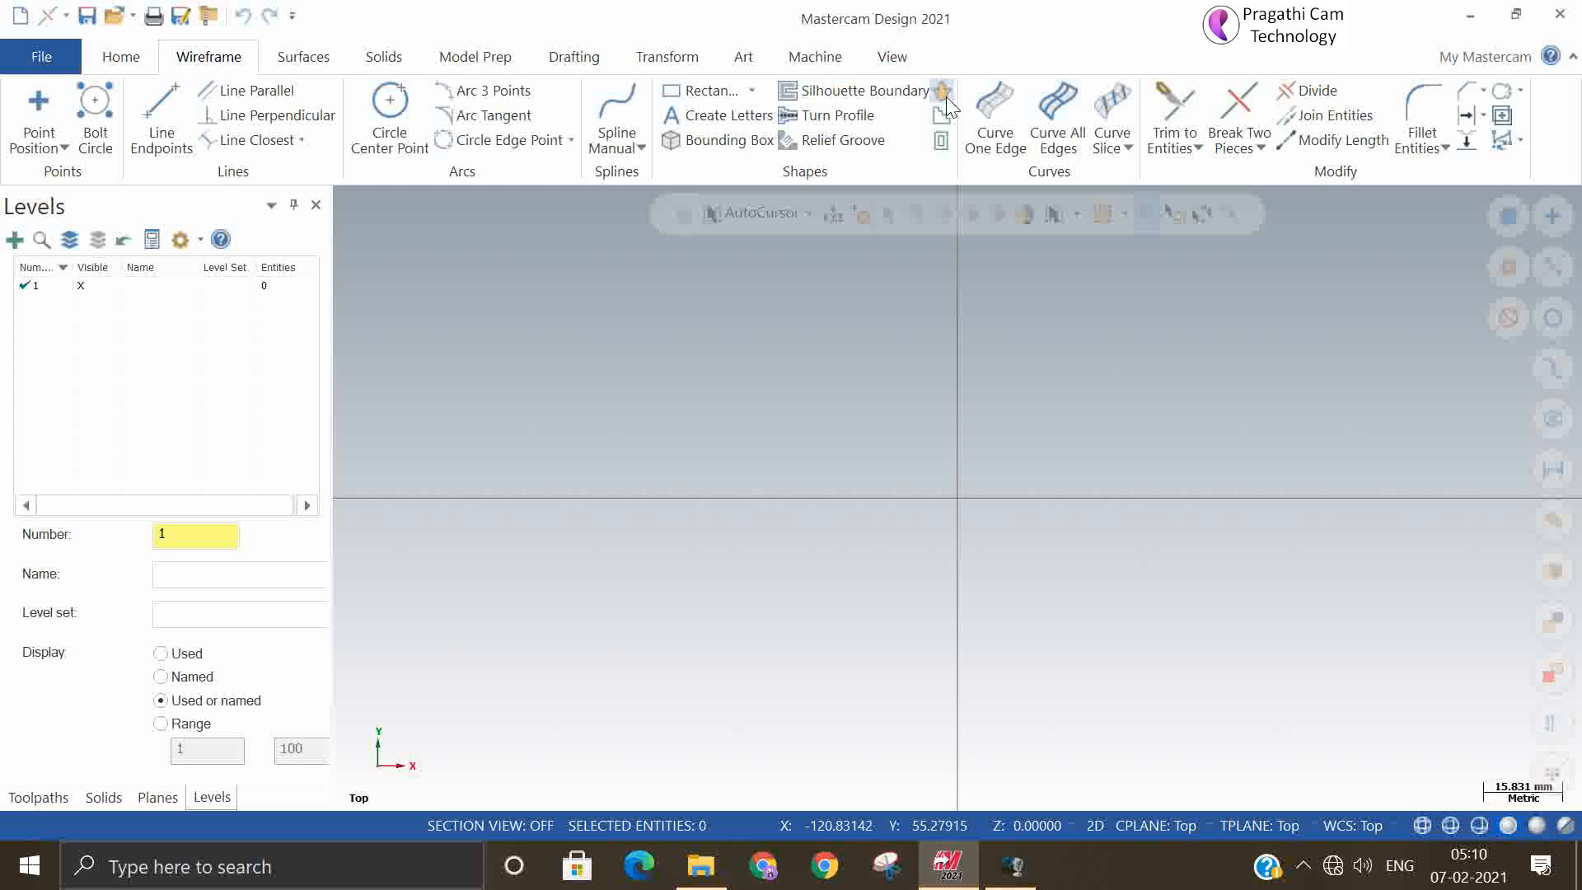
- Start Raster to Vector and open the image instructer.jpg from the Saved Pictures folder in Pictures
left_click(944, 93)
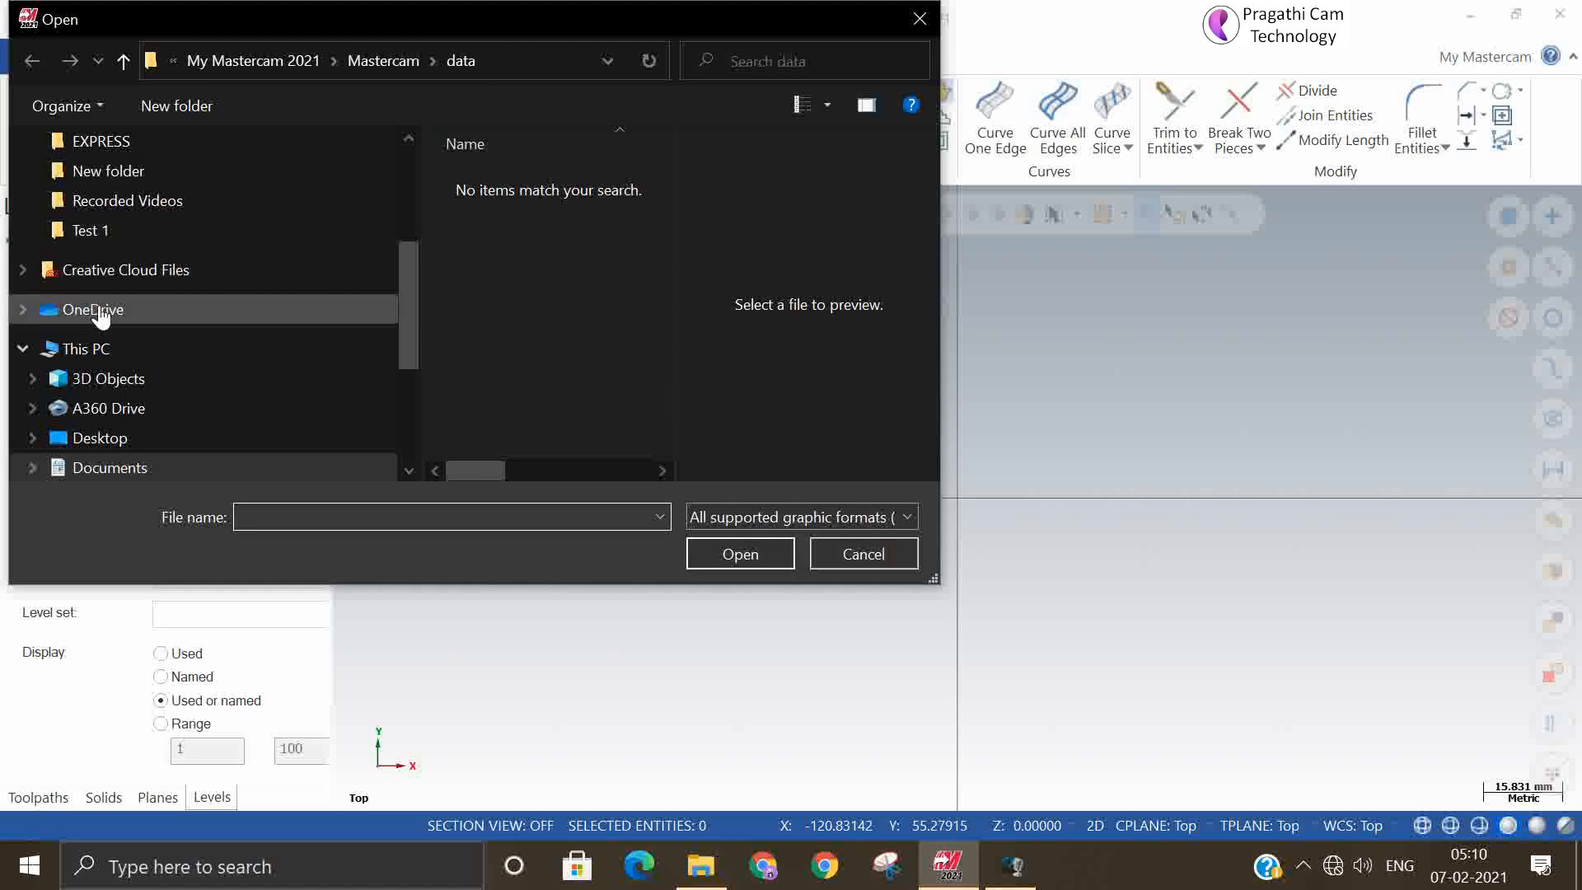
scroll(389, 363, "down", 1)
scroll(385, 372, "down", 1)
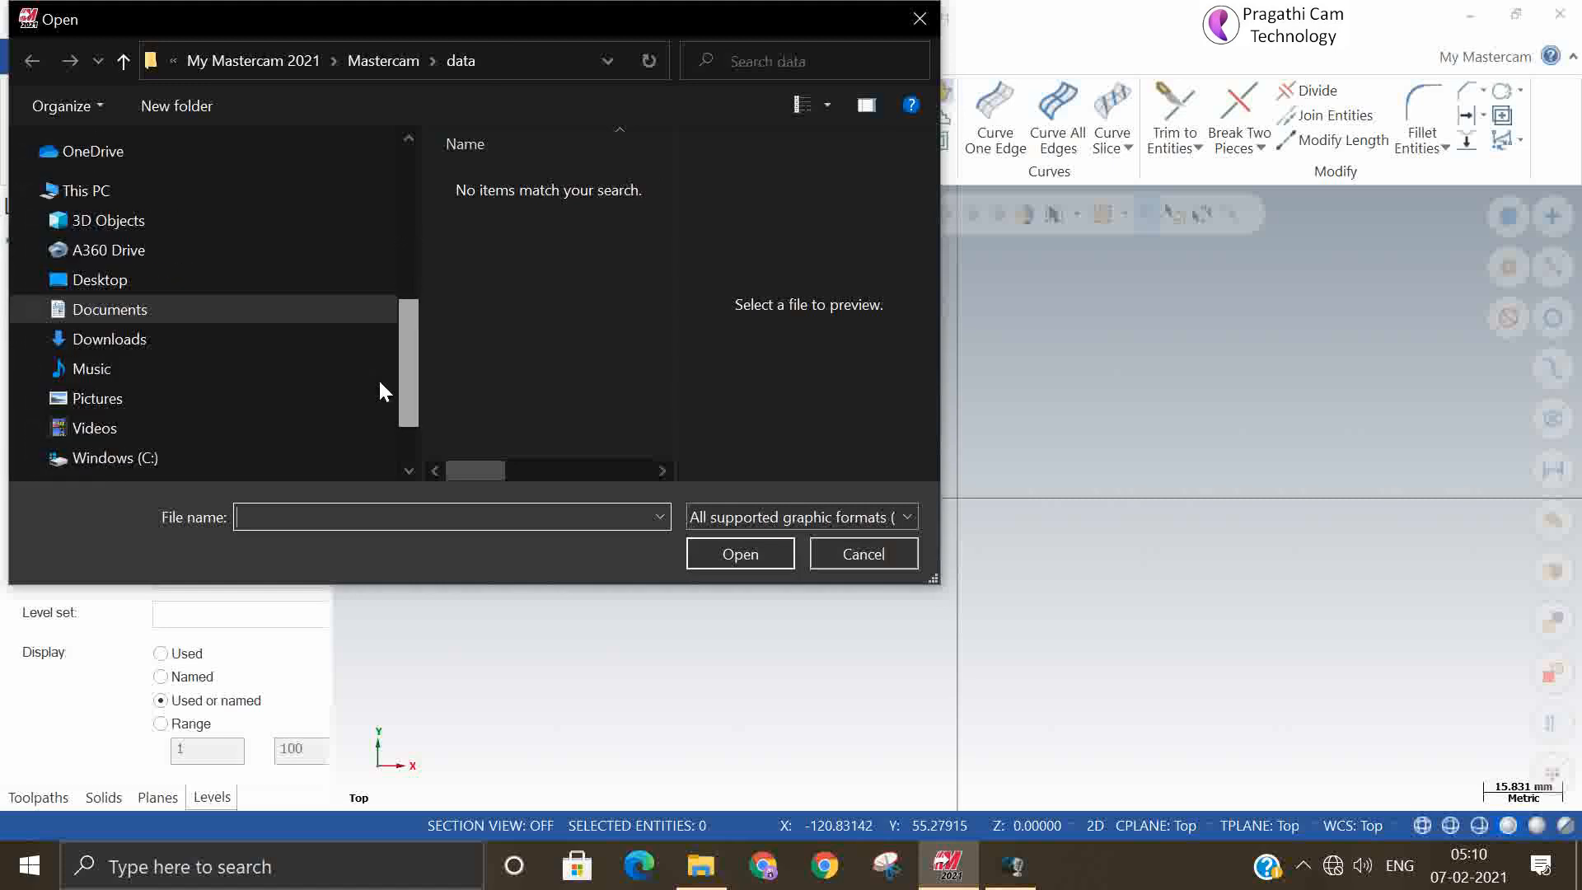
left_click(120, 402)
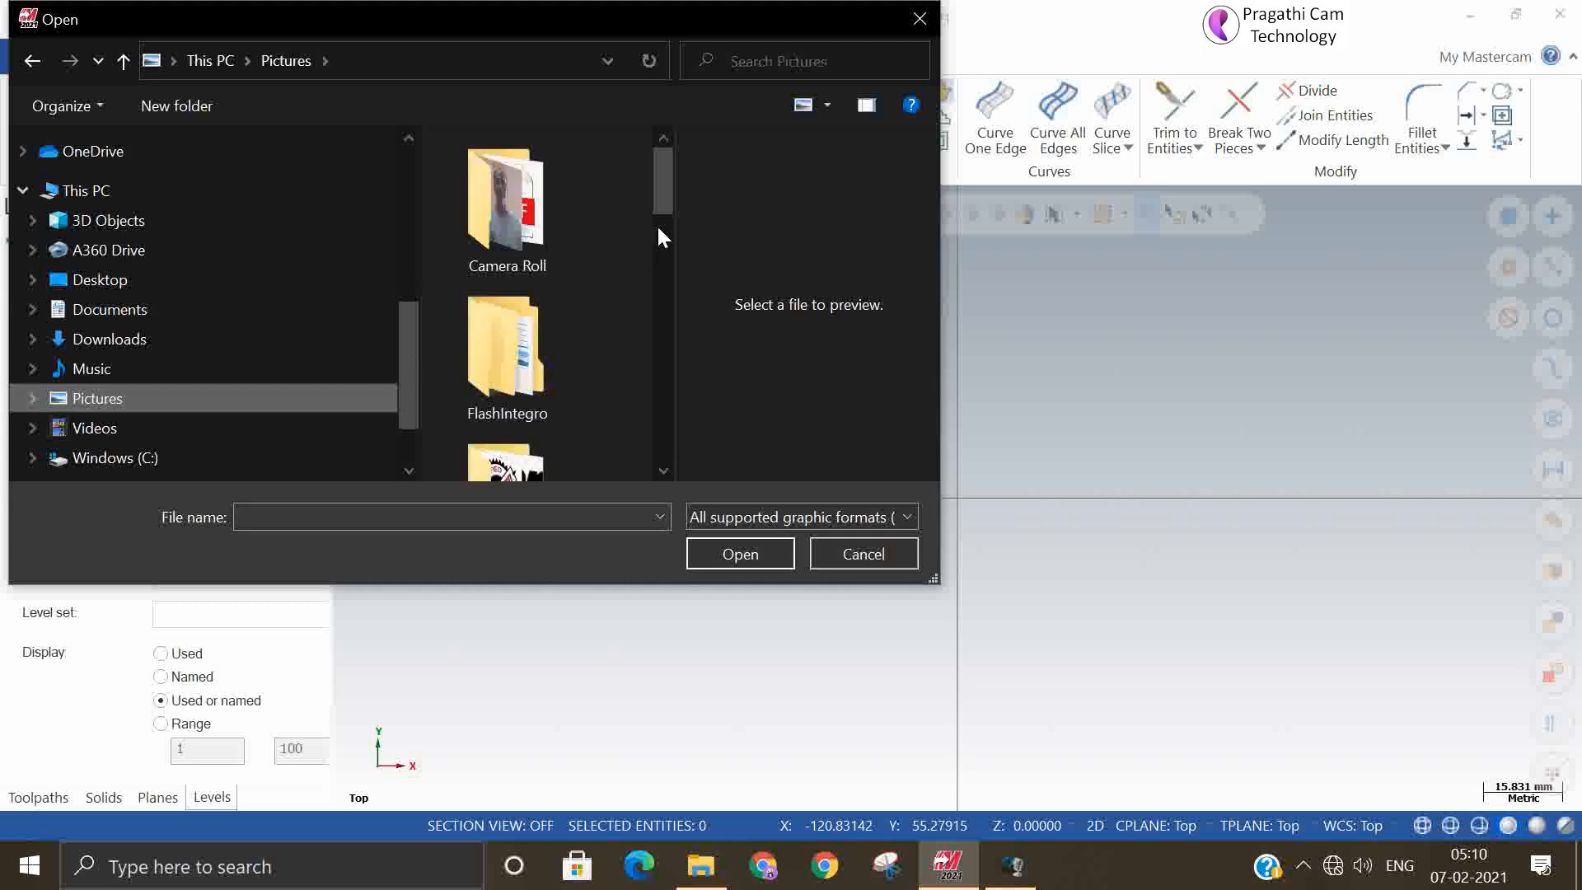
left_click_drag(659, 191, 692, 219)
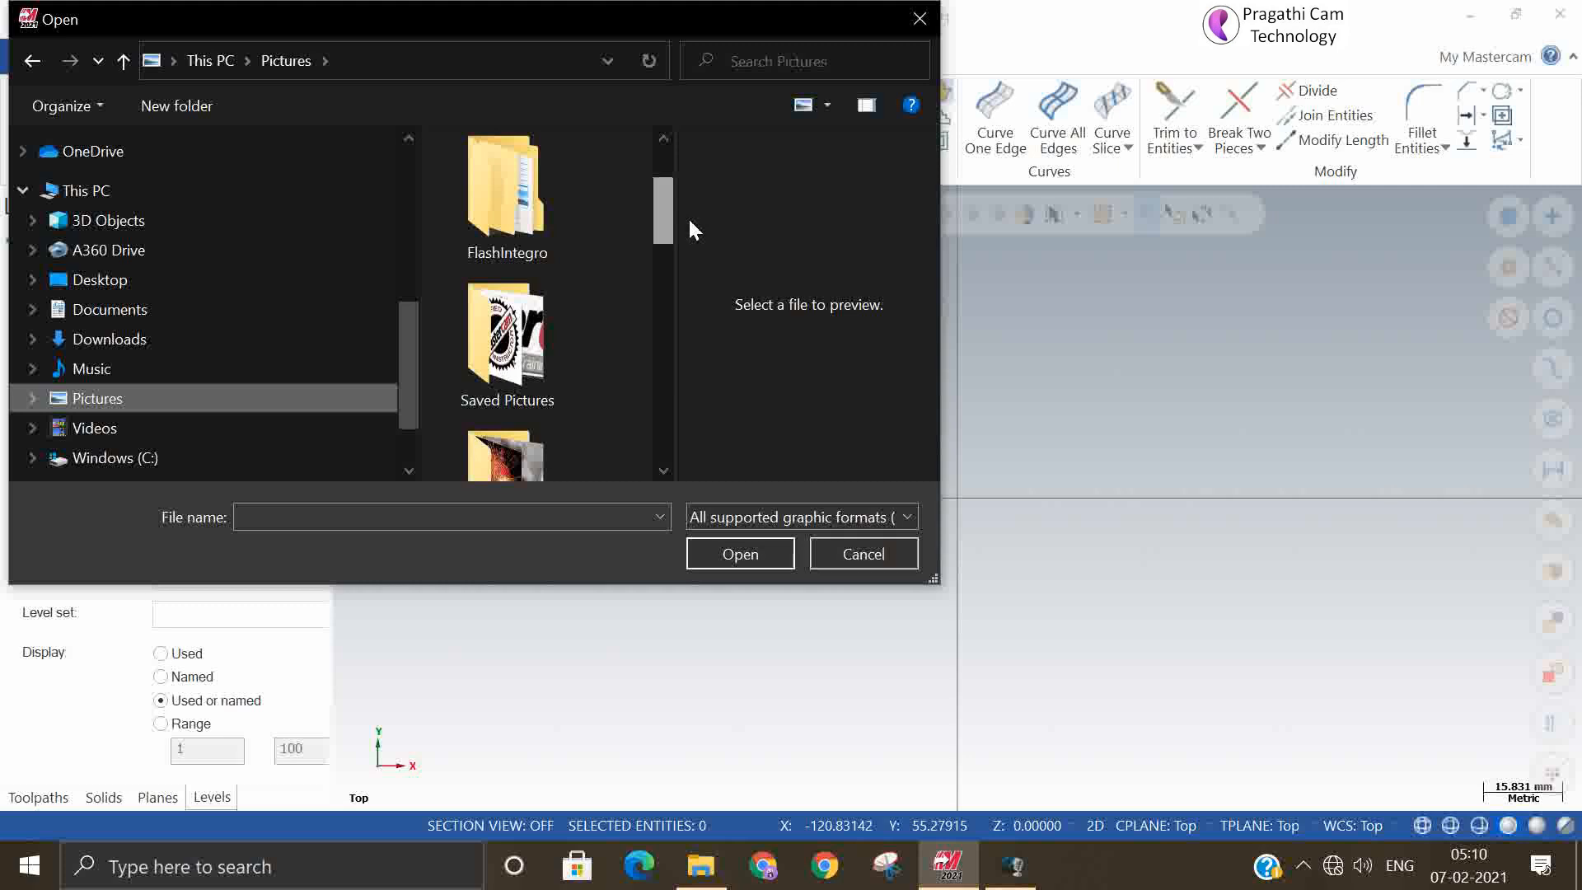
left_click(486, 367)
double_click(532, 365)
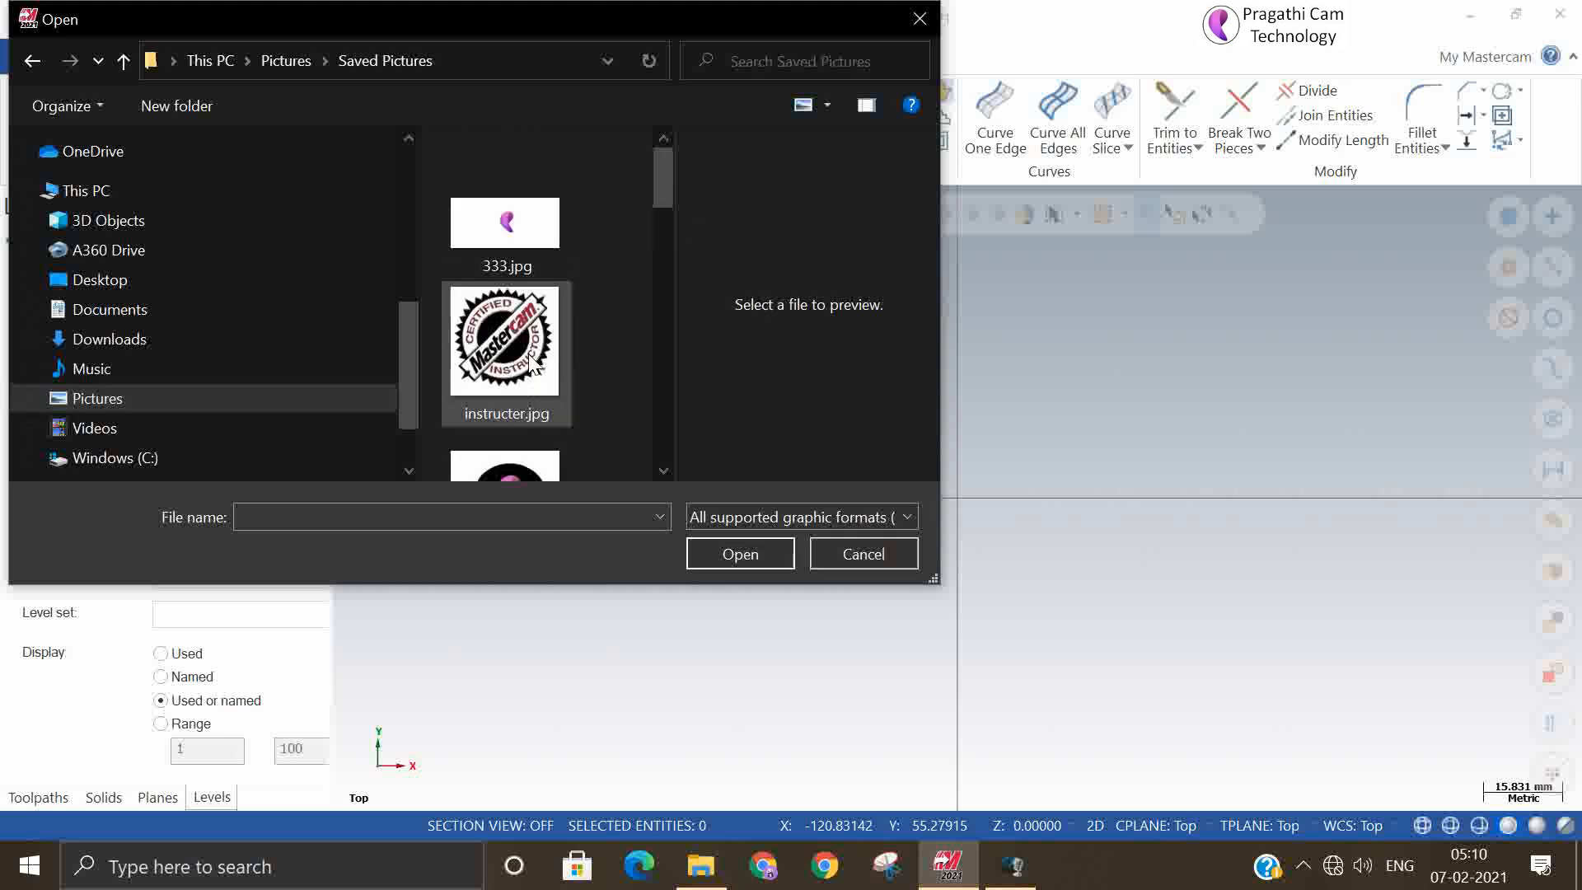
left_click(533, 360)
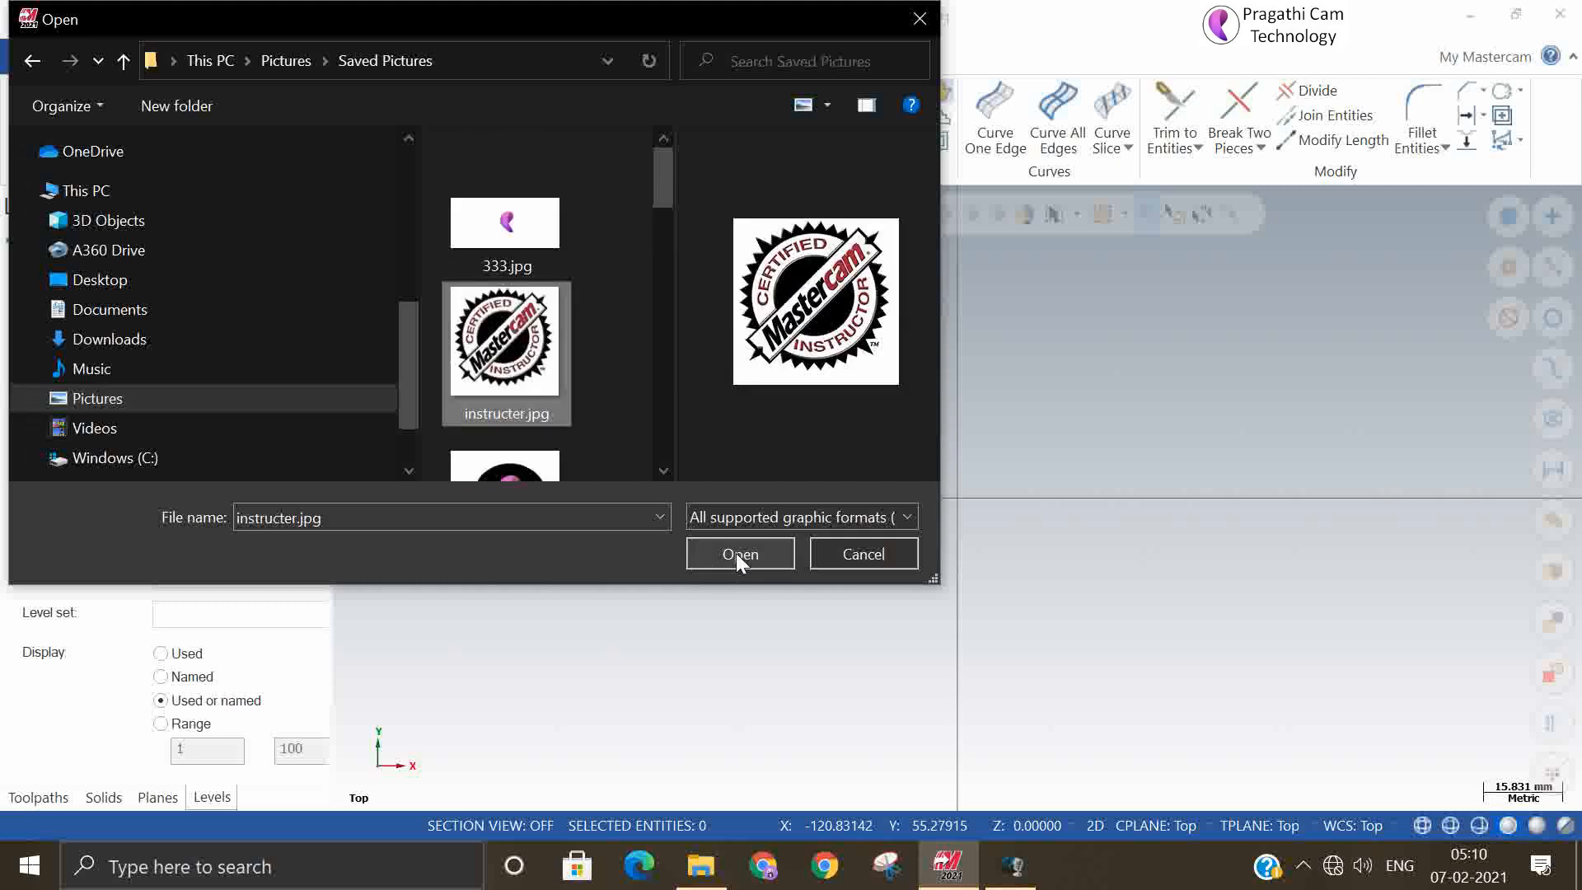
left_click(738, 553)
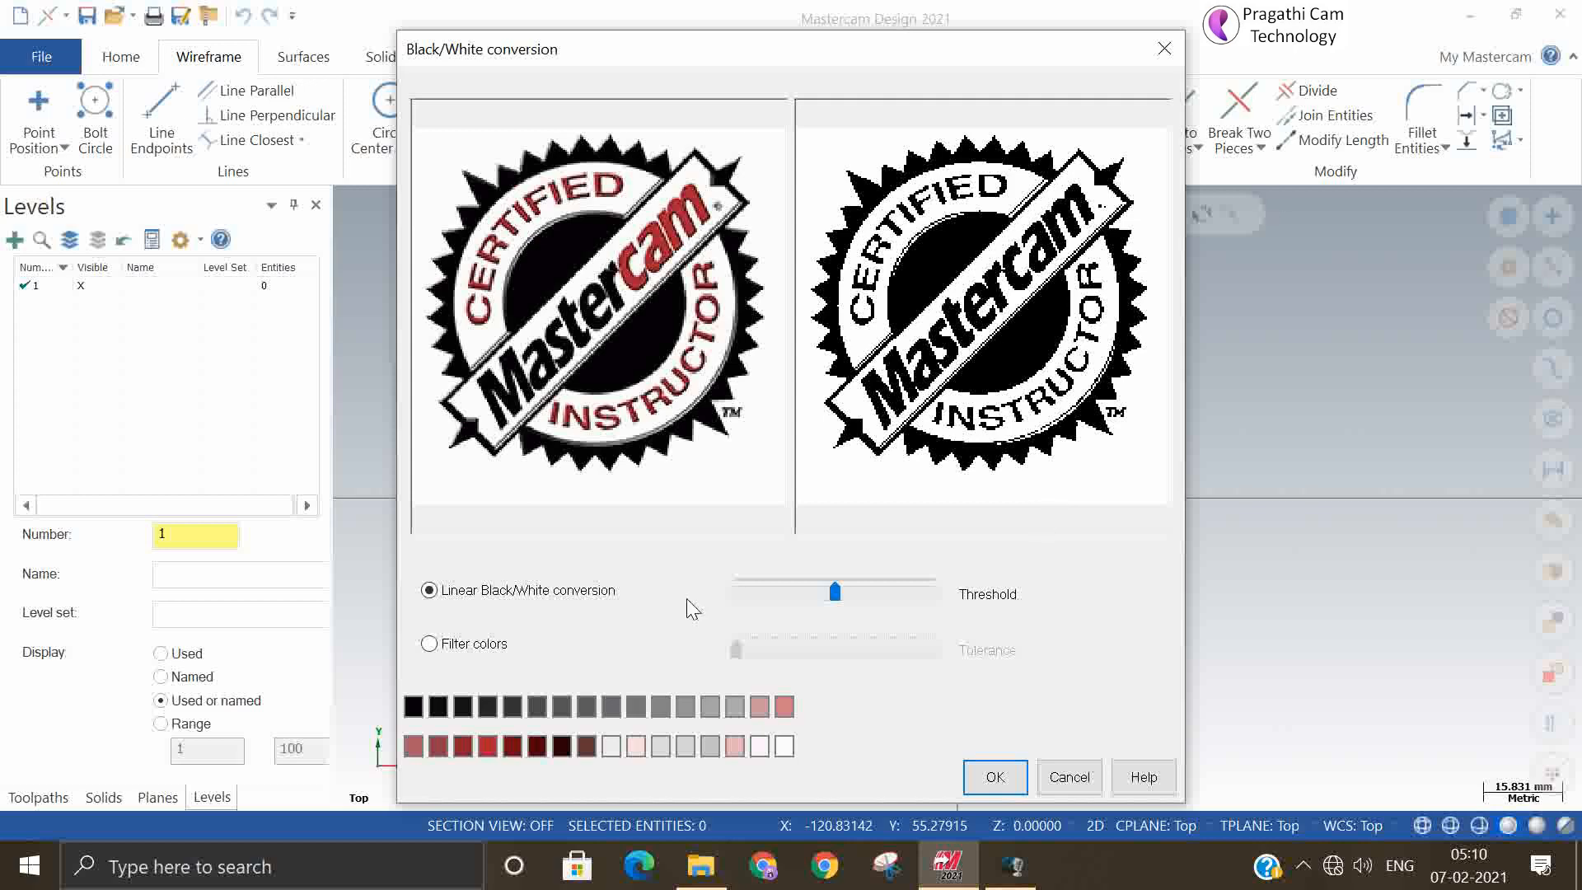
- Try the Filter colors option, return to Linear Black/White conversion and accept the conversion with a mid-range threshold
left_click(498, 646)
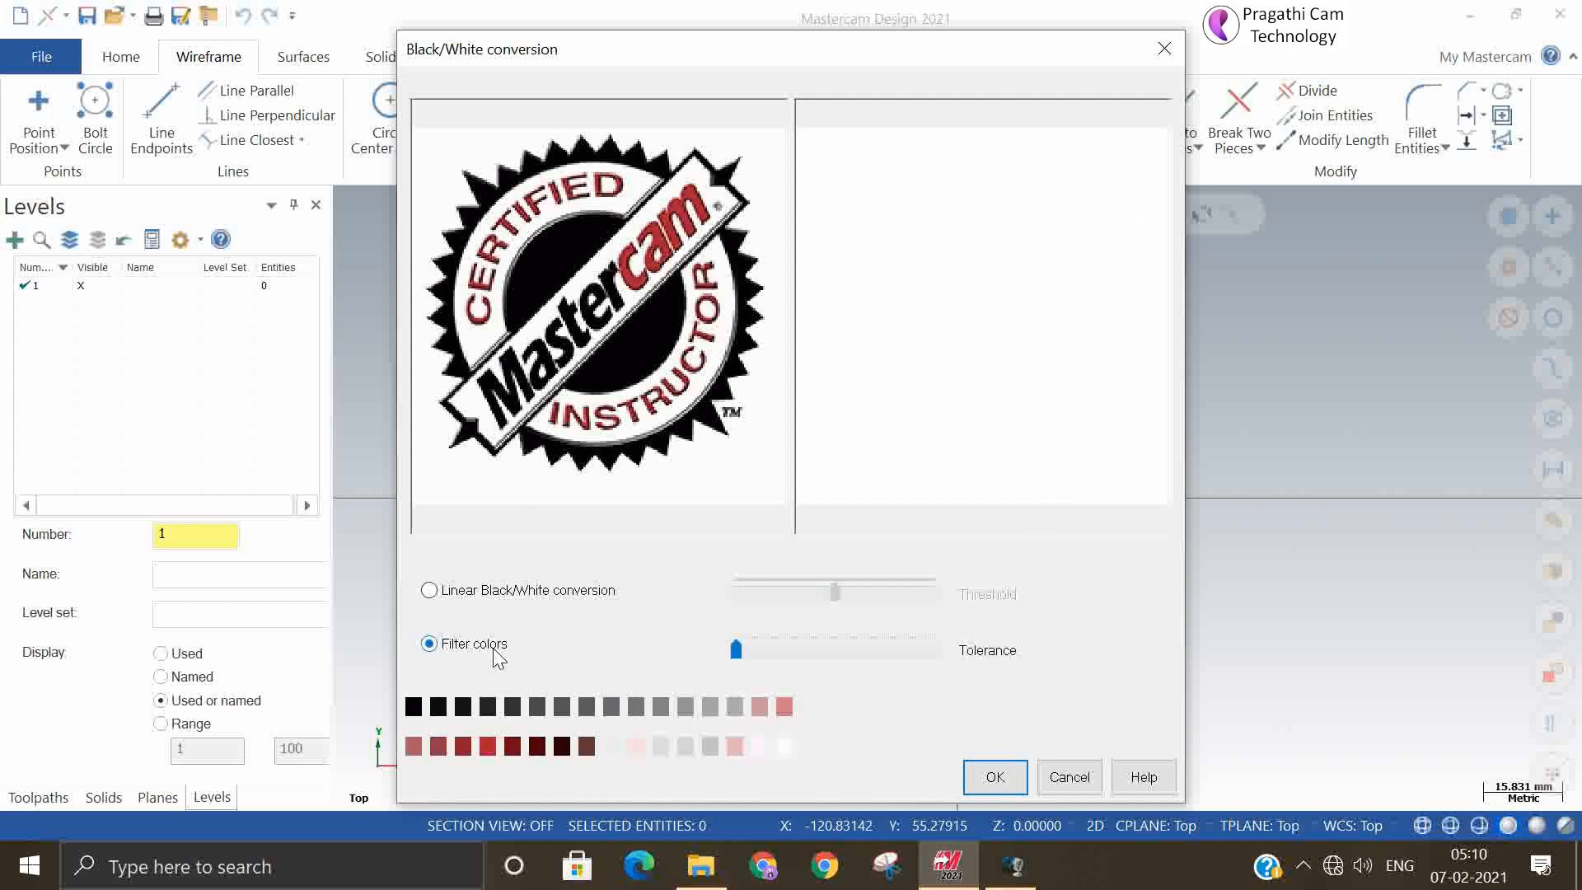
left_click(449, 594)
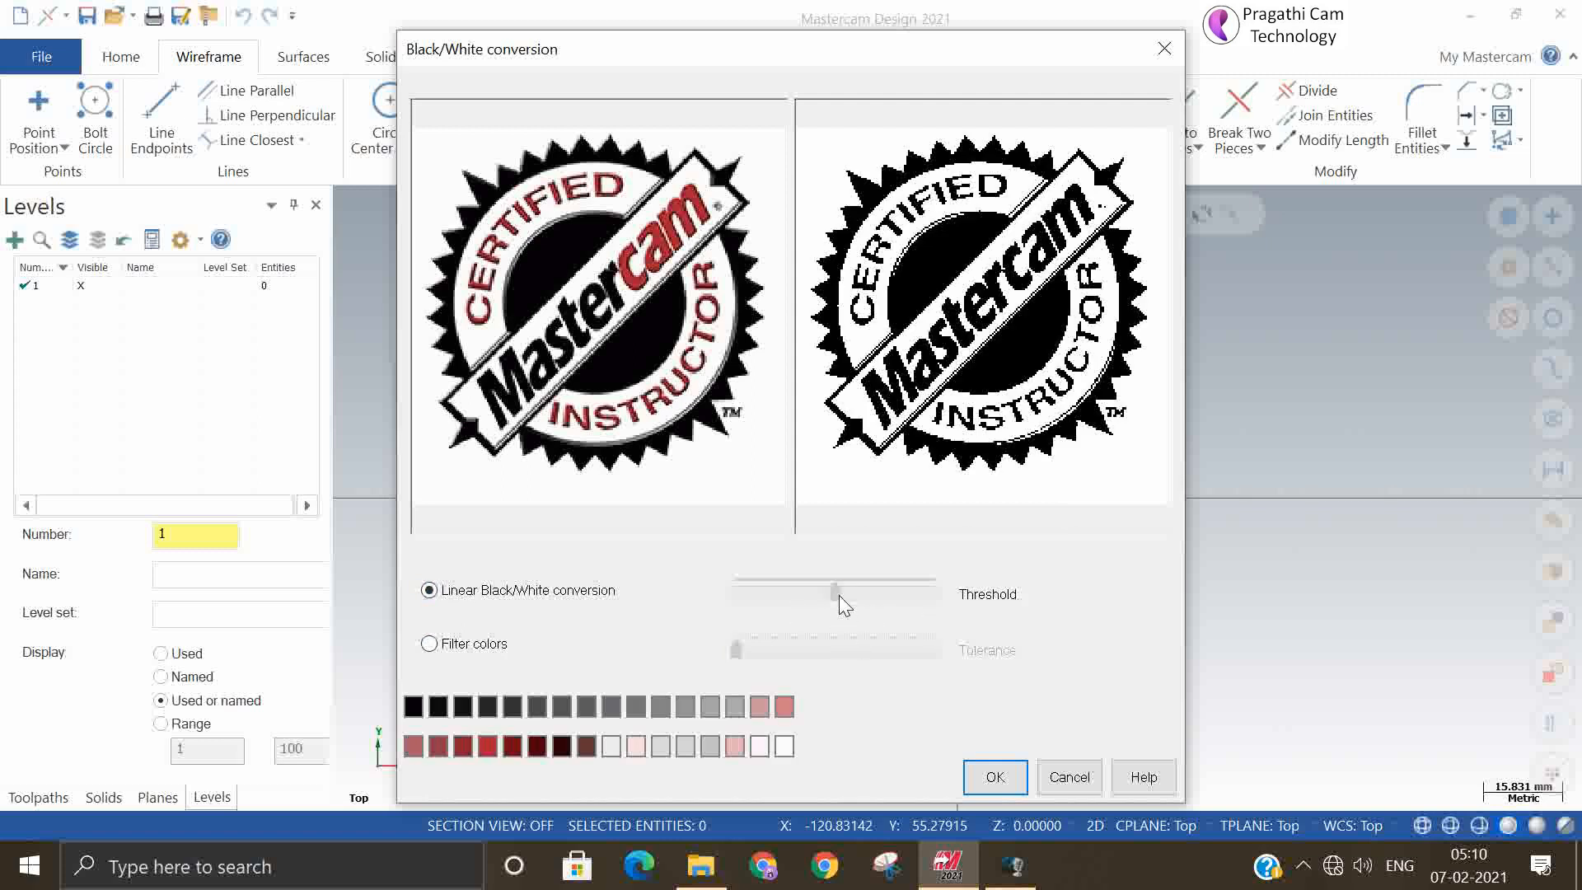
mouse_move(839, 595)
left_mouse_down()
mouse_move(779, 594)
mouse_move(966, 602)
mouse_move(824, 607)
mouse_move(836, 612)
left_mouse_up()
left_click_drag(833, 597, 836, 598)
left_click(977, 778)
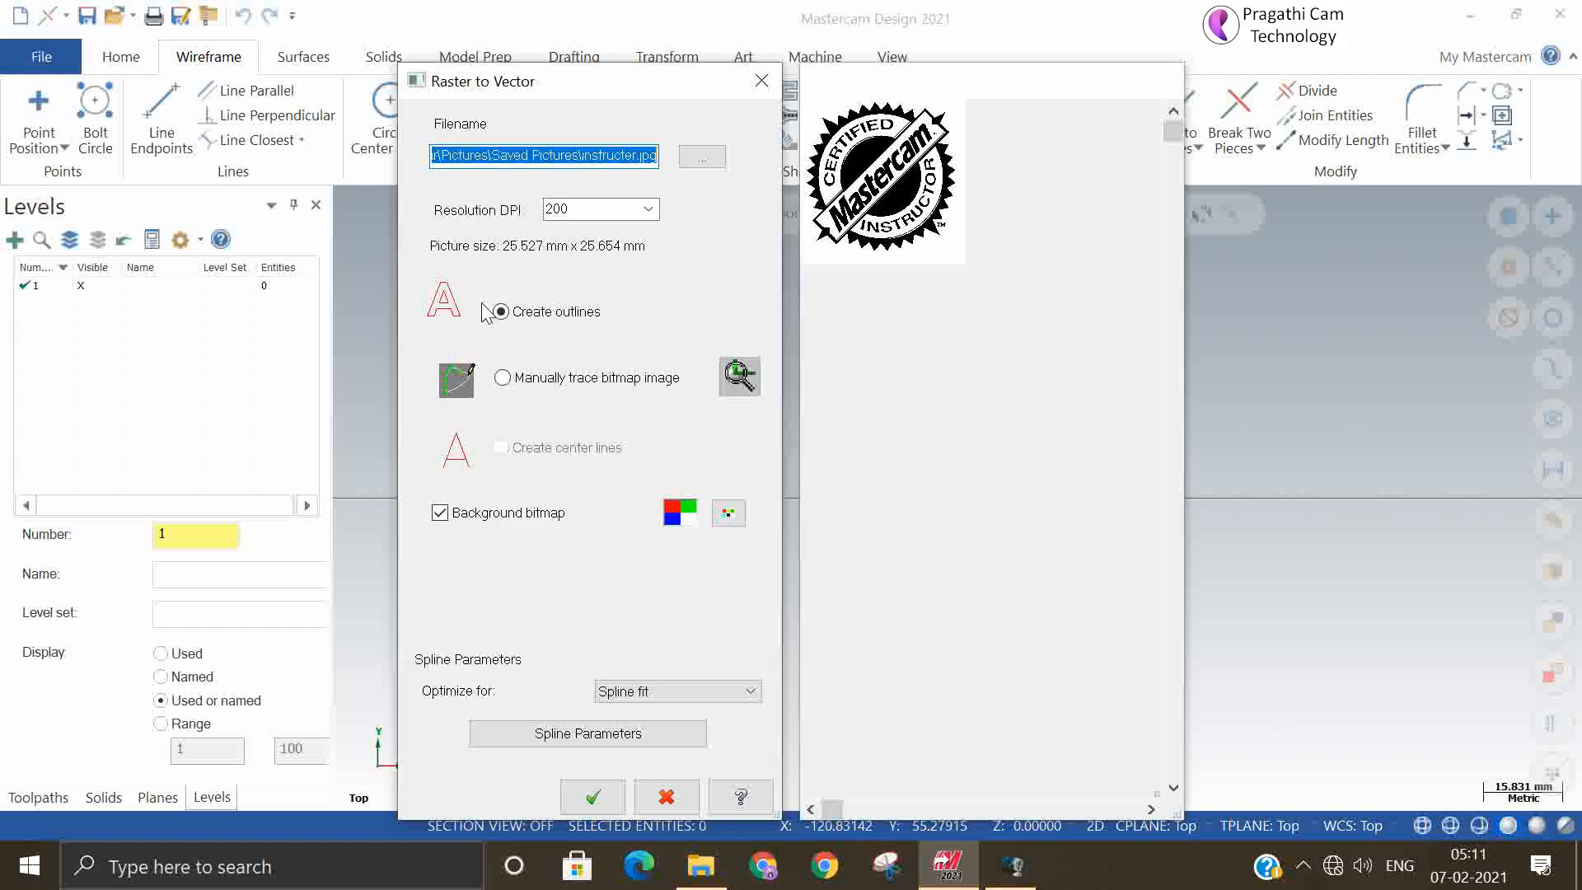
- Generate outlines from the image at 200 DPI with the background bitmap shown and splines optimized for Spline fit
left_click(649, 210)
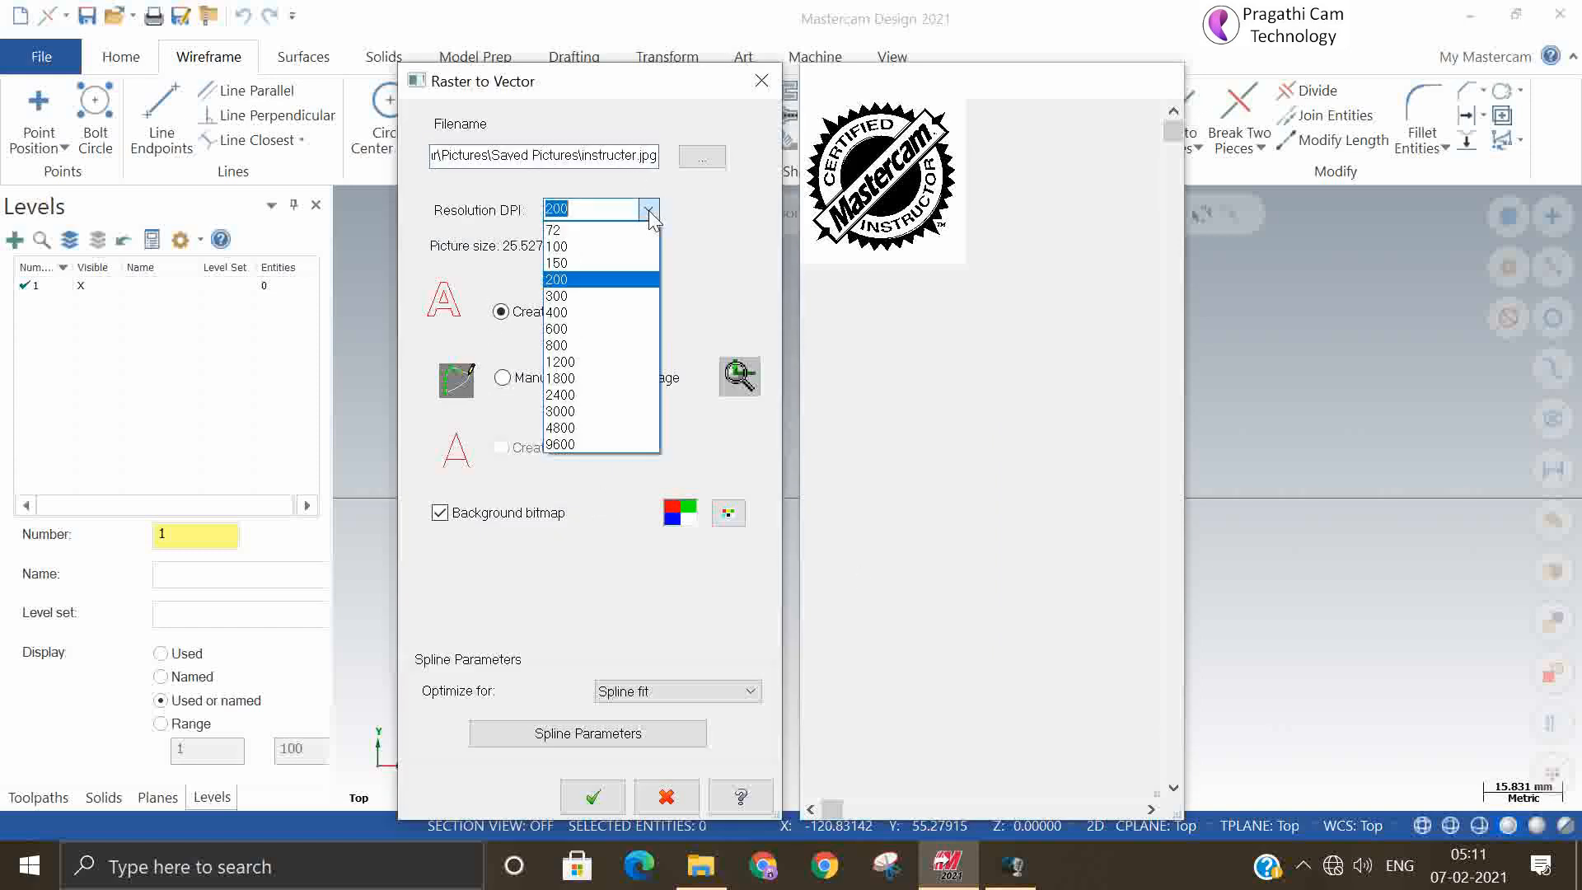
left_click(649, 210)
left_click(650, 210)
left_click(649, 210)
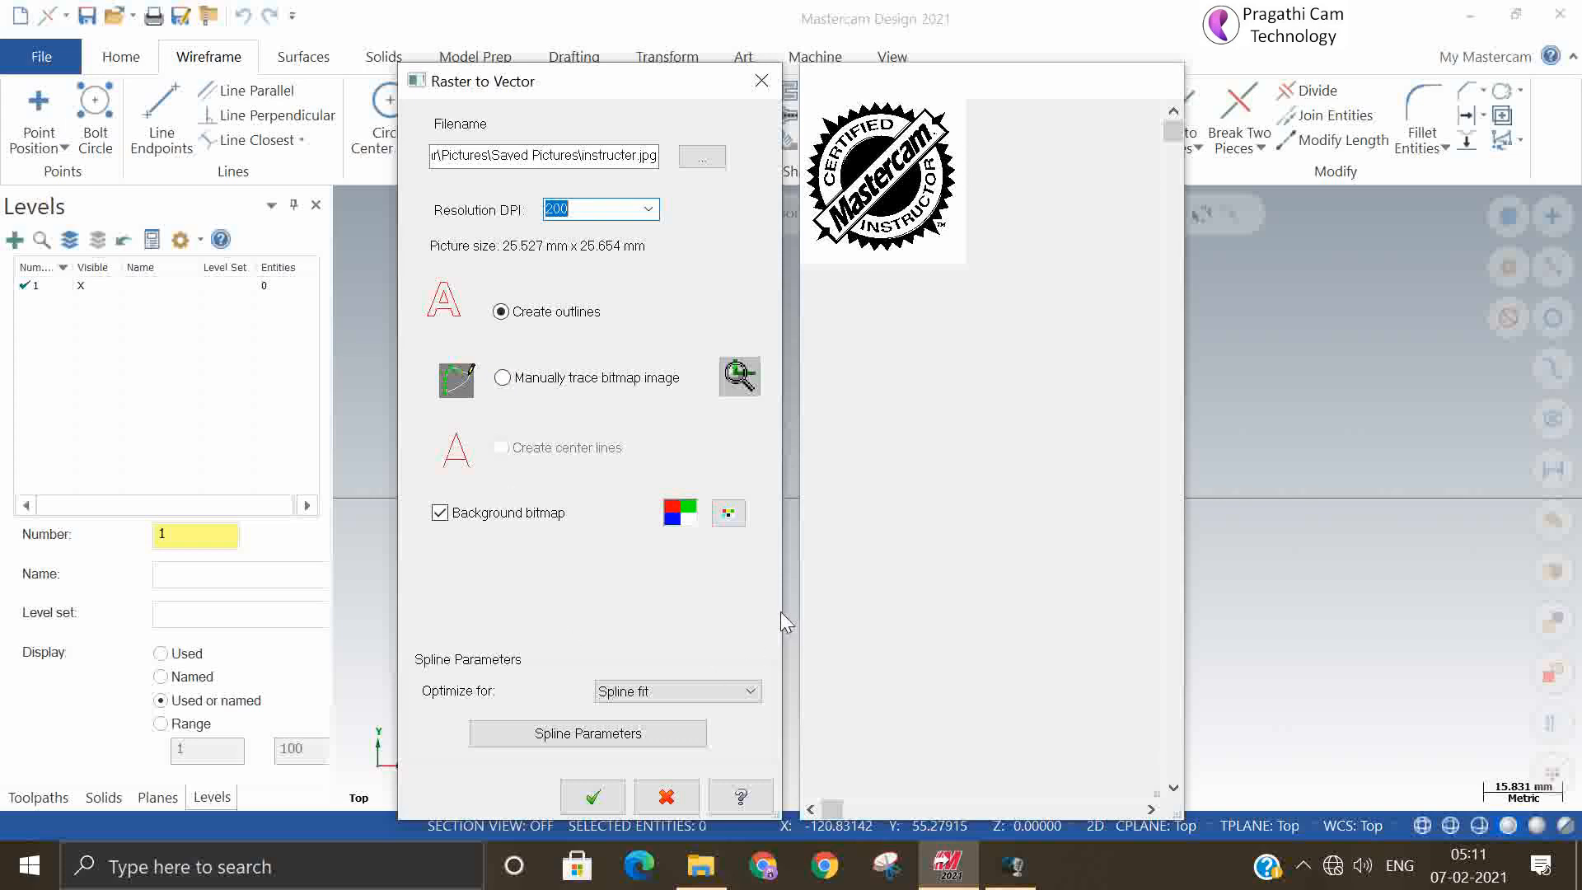
left_click(655, 693)
left_click(657, 694)
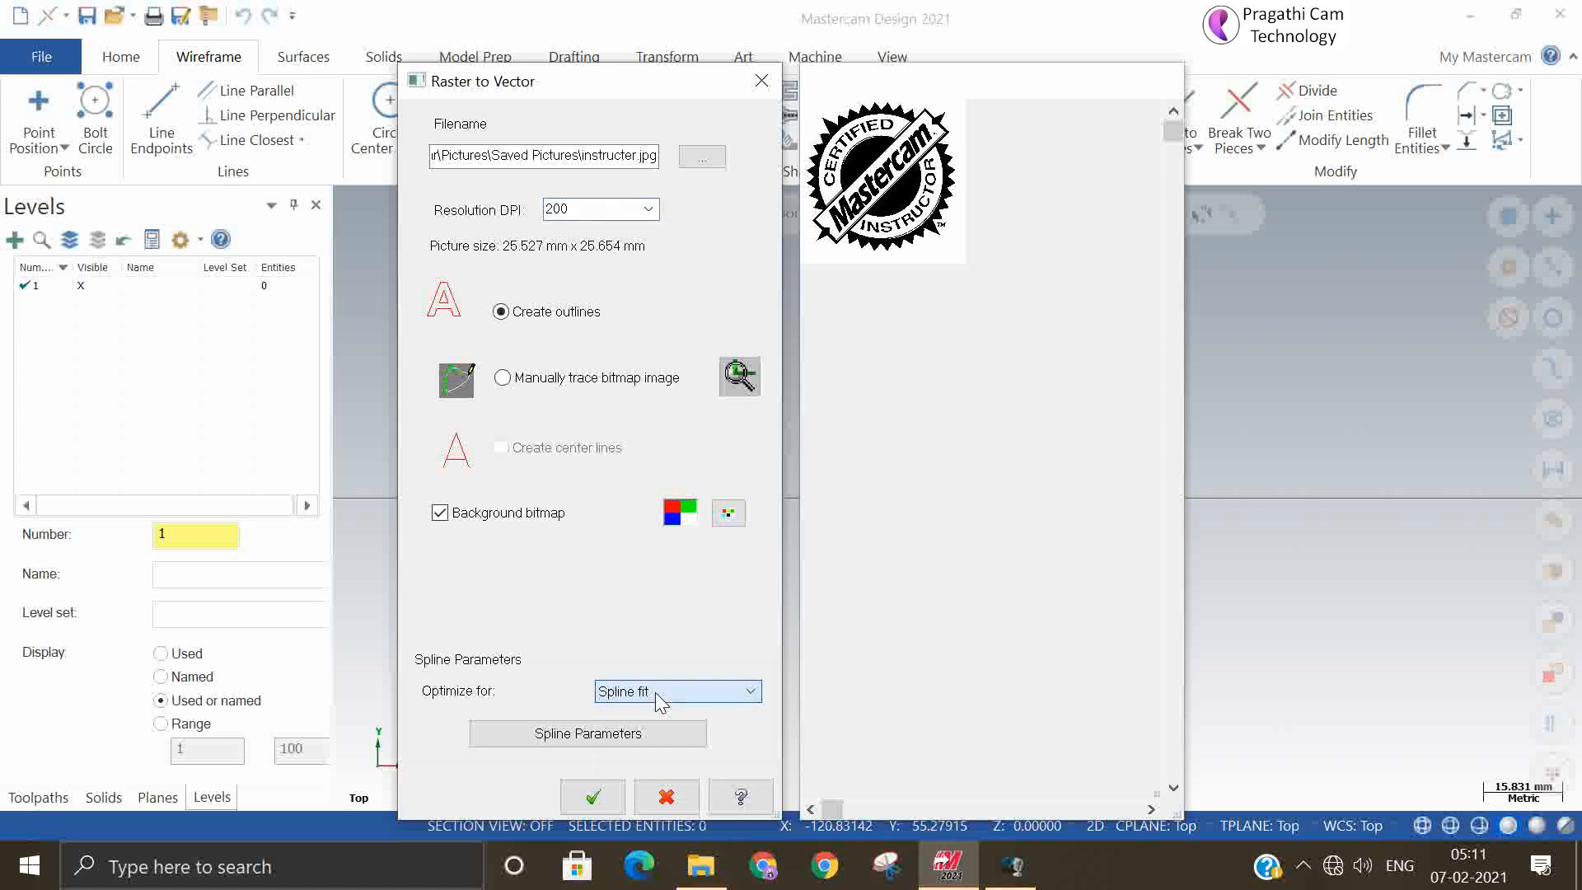
left_click(590, 798)
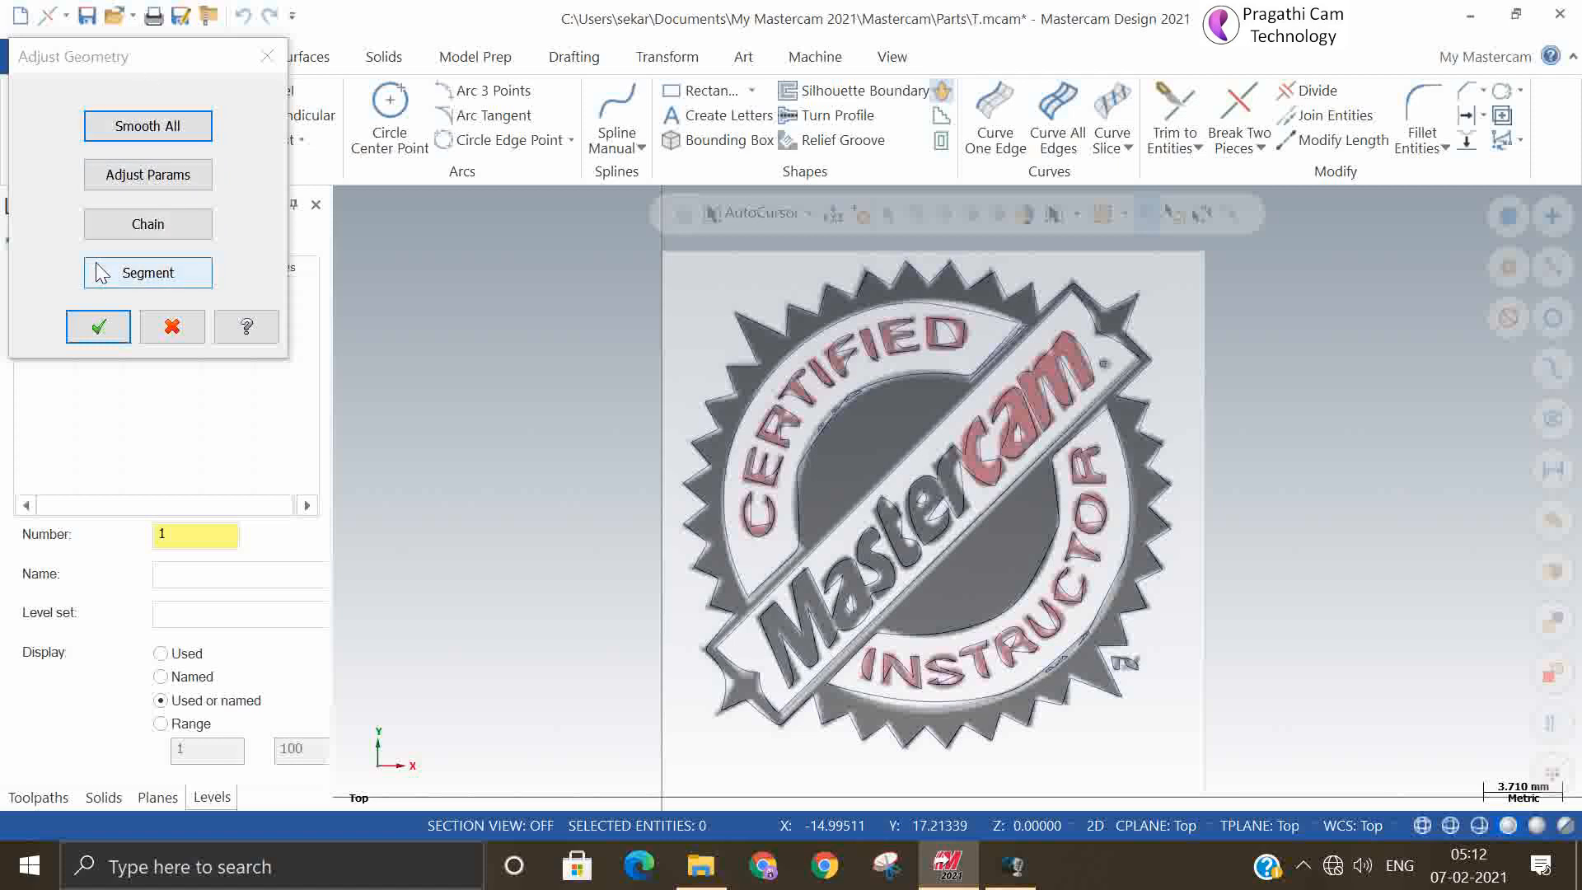
- Smooth all of the traced logo geometry with the smoothing amount raised above the recommended setting
left_click(179, 131)
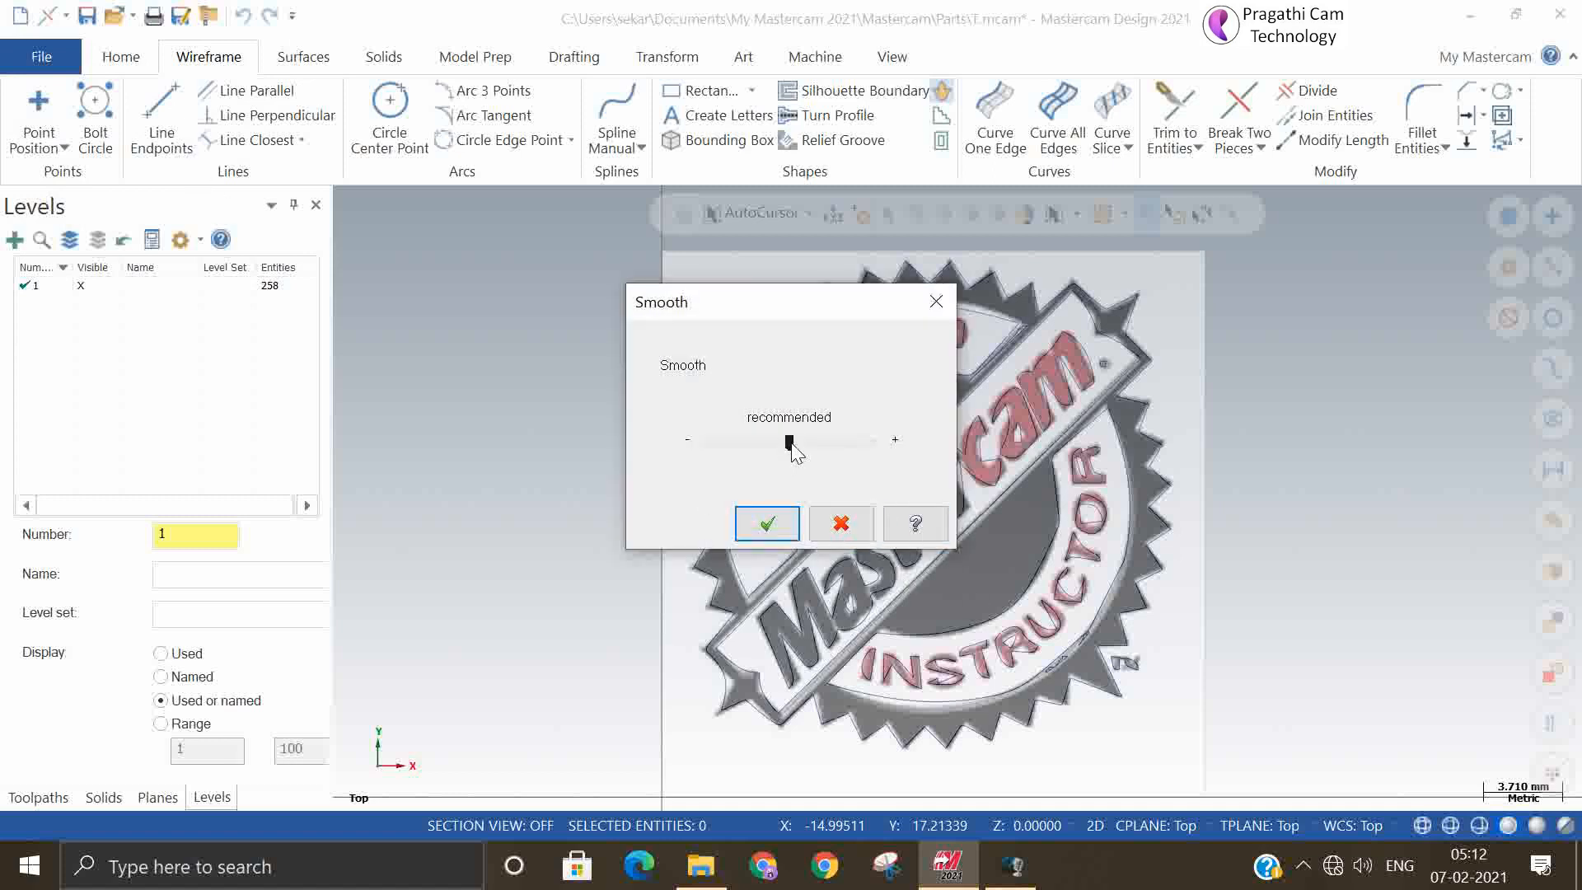
left_click_drag(793, 443, 844, 445)
left_click(767, 523)
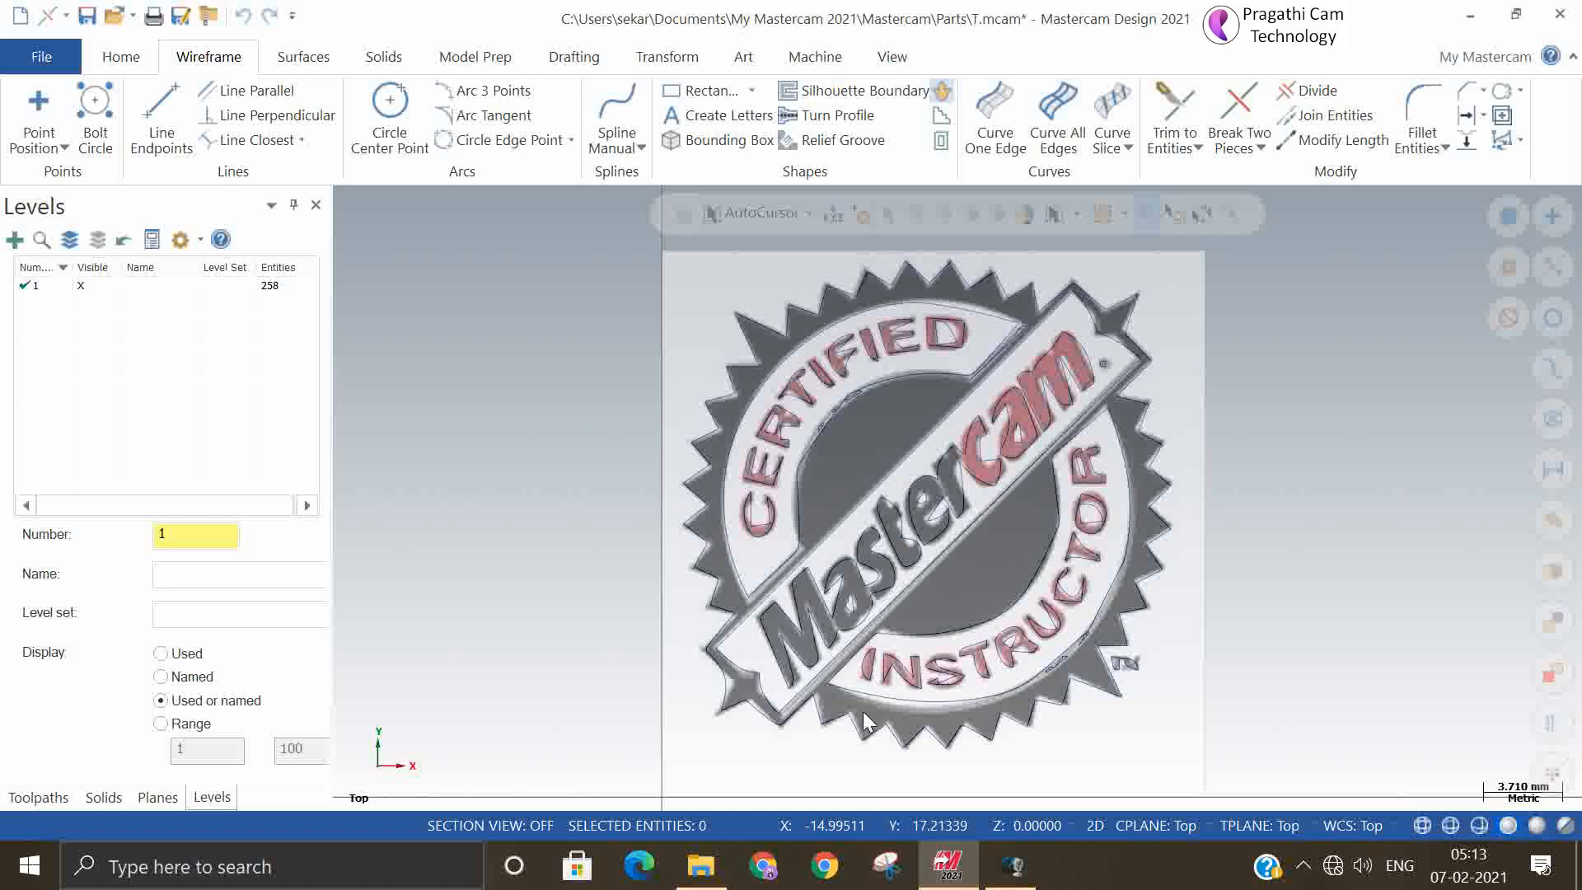
mouse_move(1015, 873)
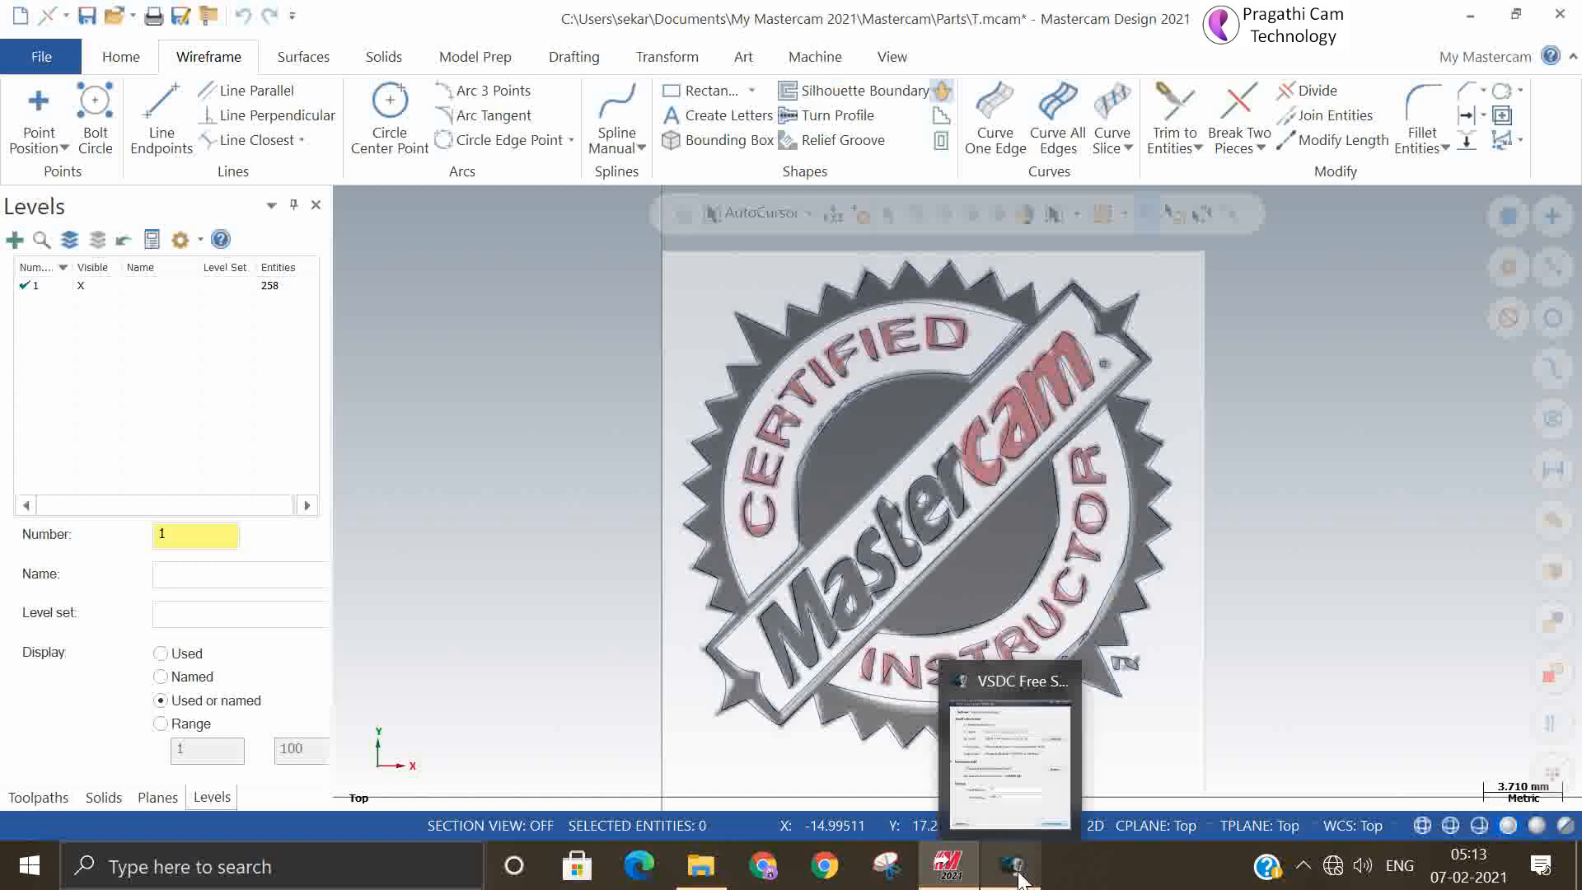
mouse_move(1016, 807)
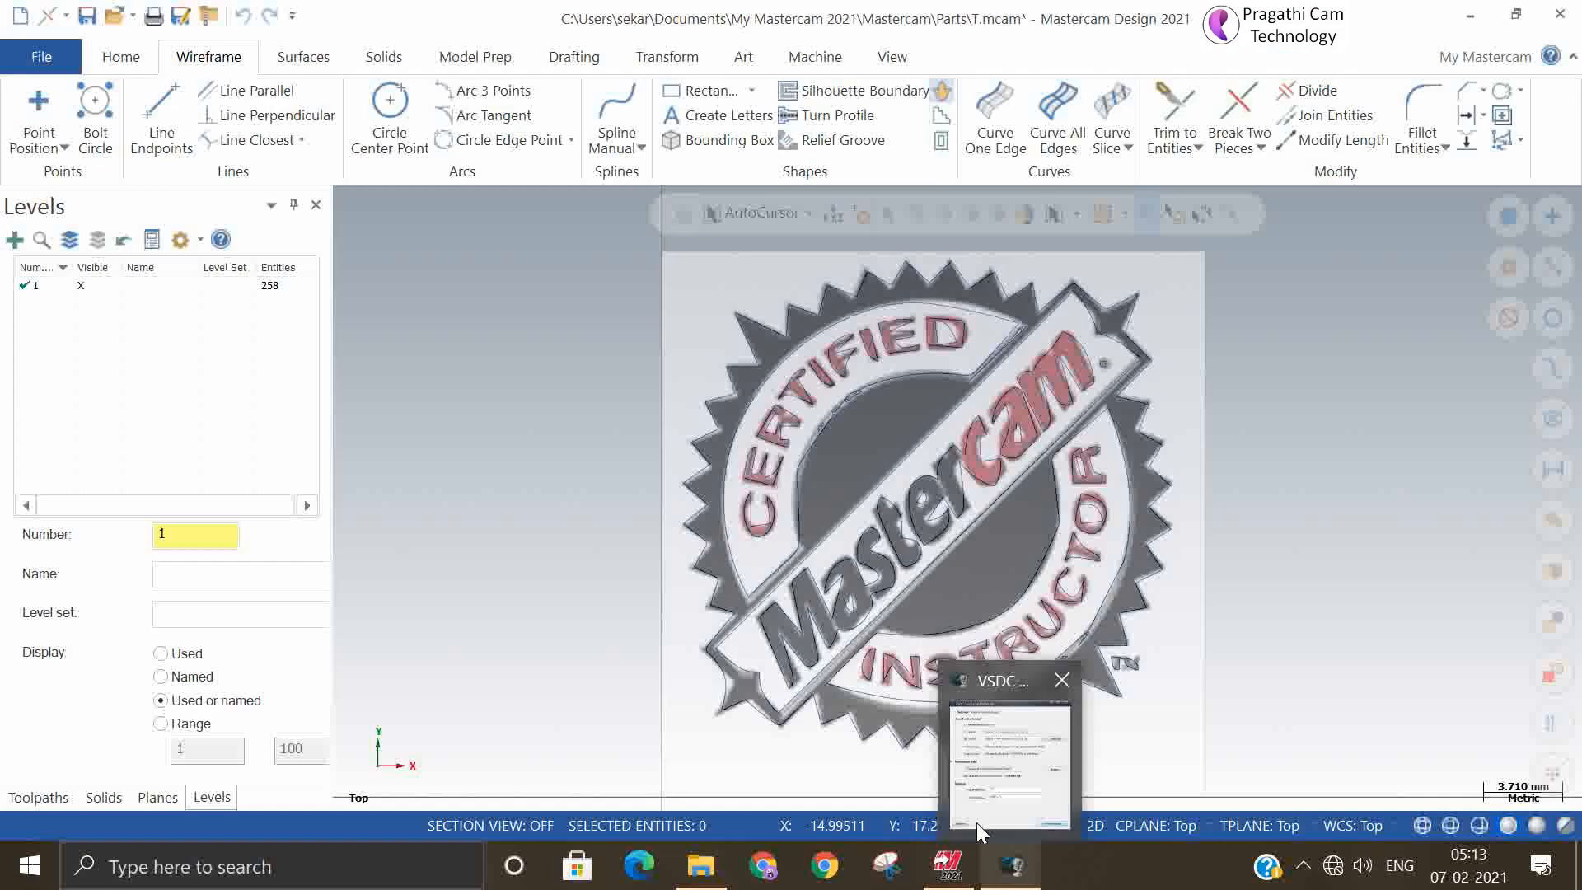
mouse_move(976, 823)
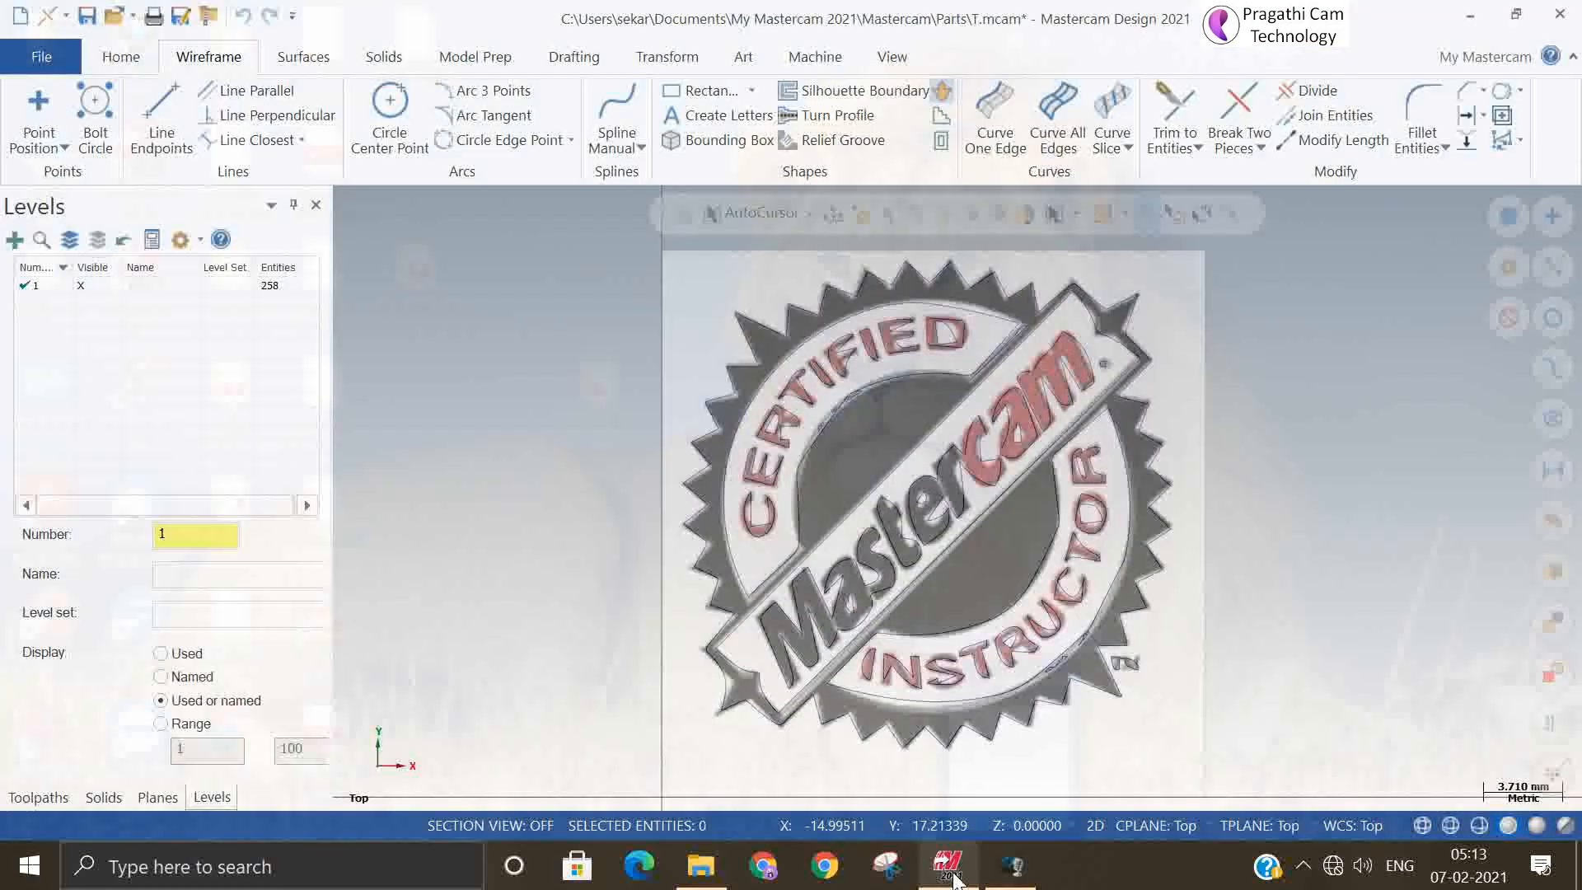